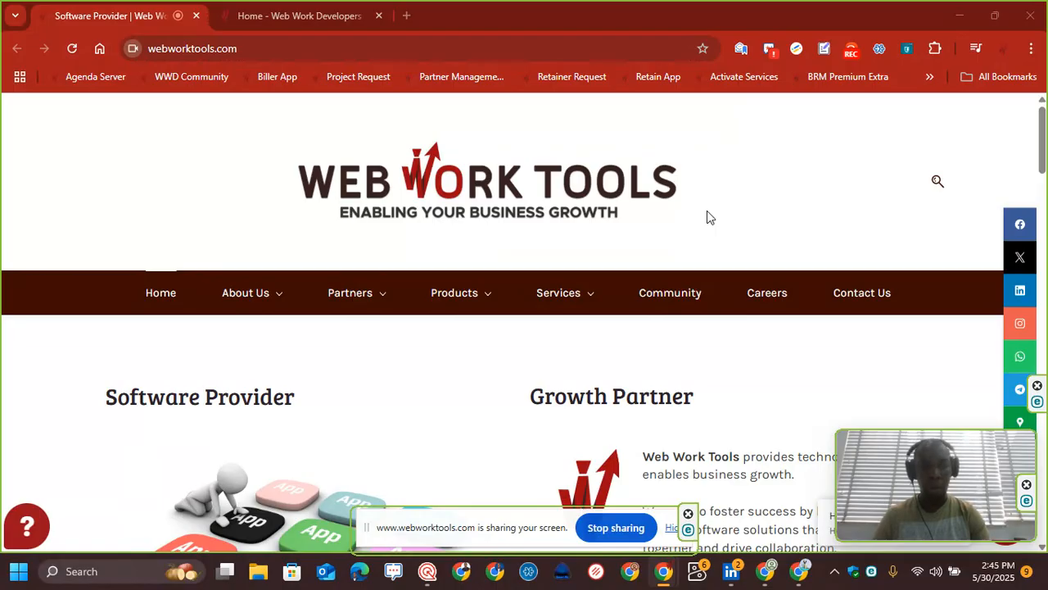
Step: Open the Property Access Manager application installation request email in the inbox and display its external images
left_click(800, 577)
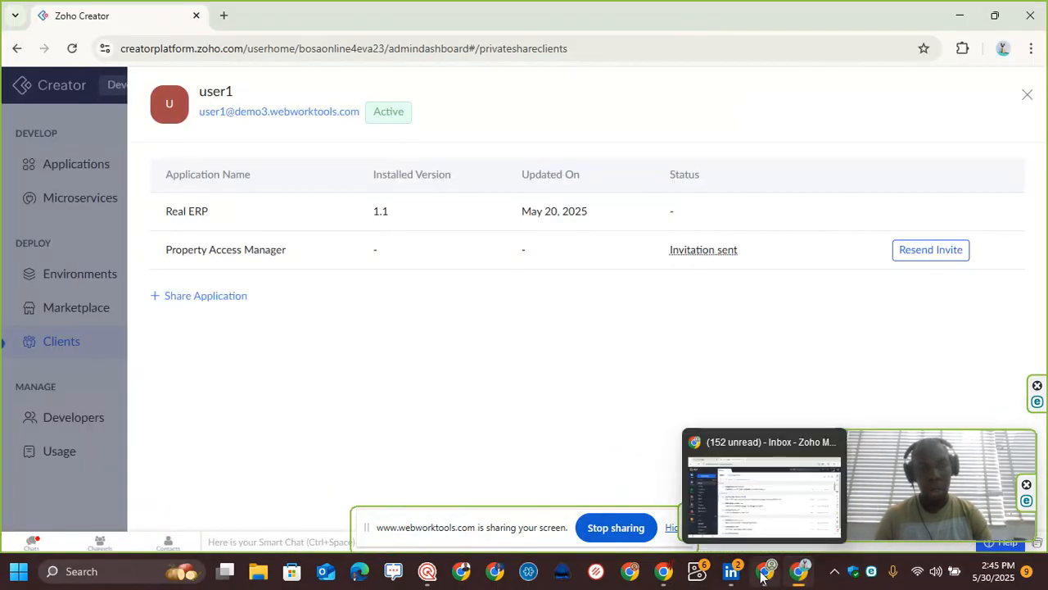
left_click(762, 576)
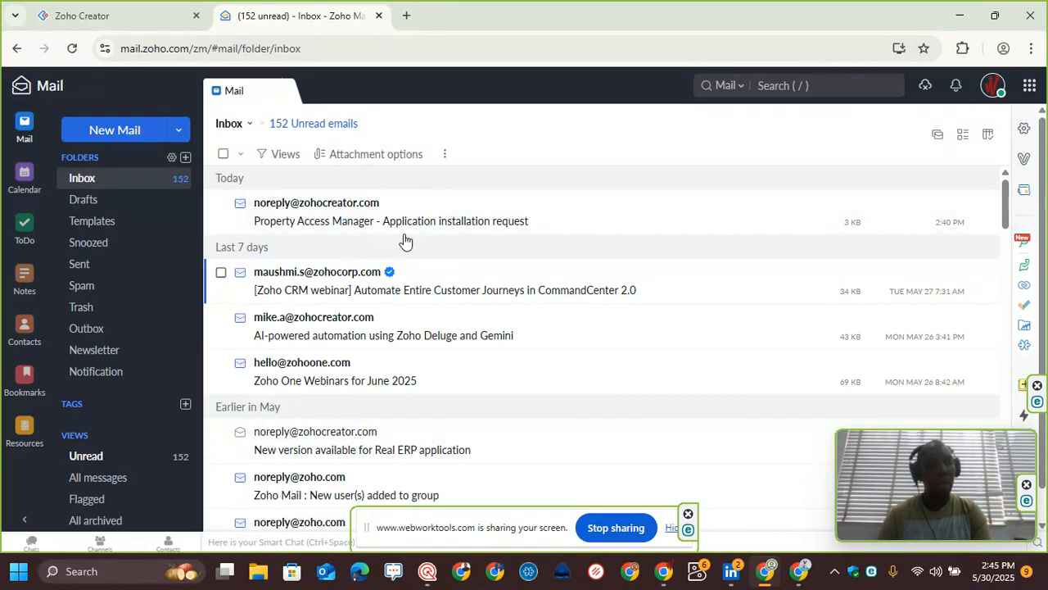
left_click(158, 7)
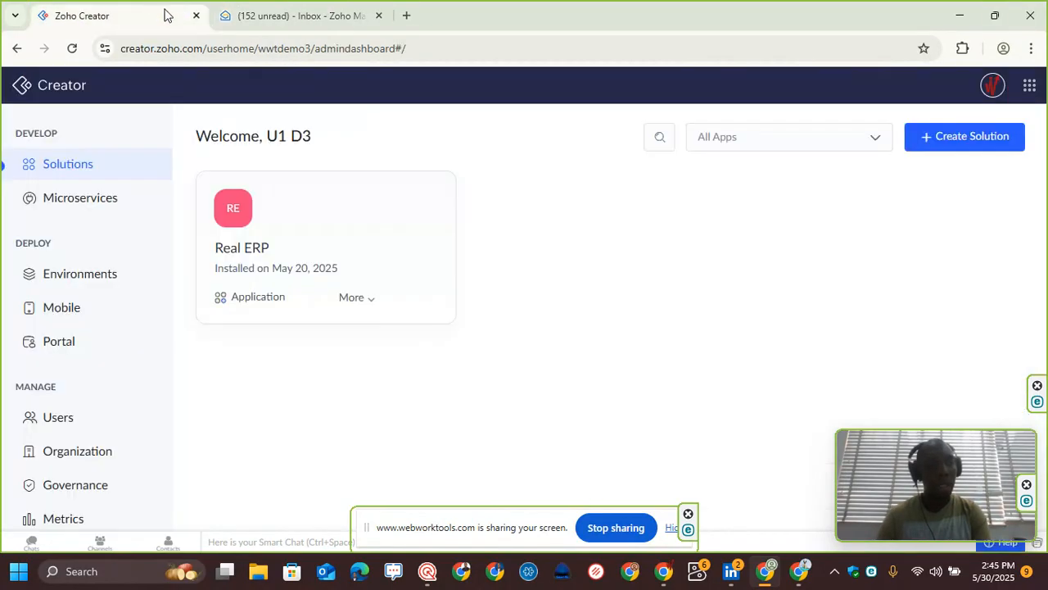
left_click(332, 14)
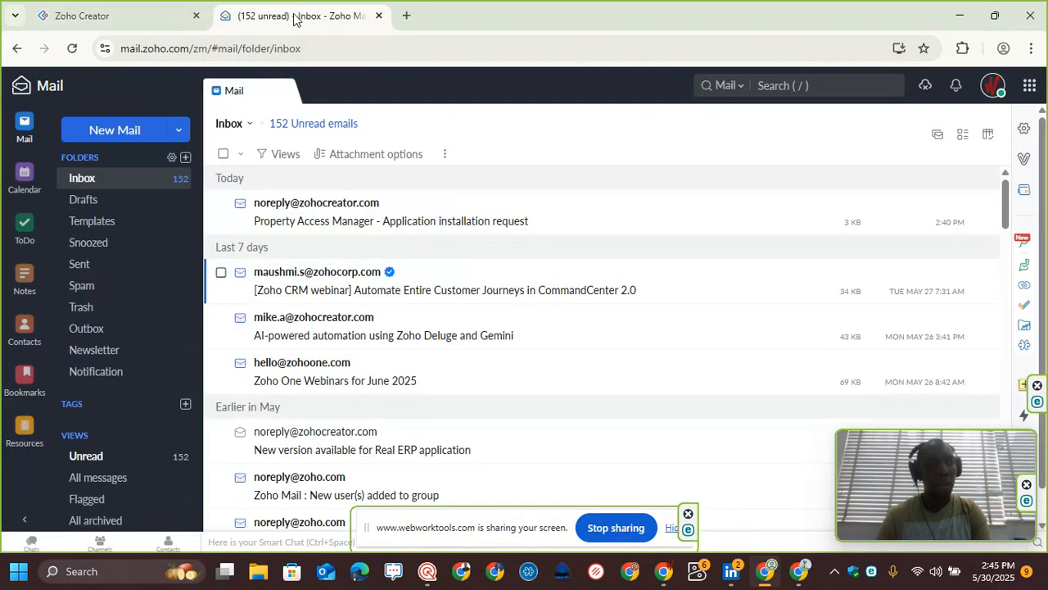
left_click(440, 211)
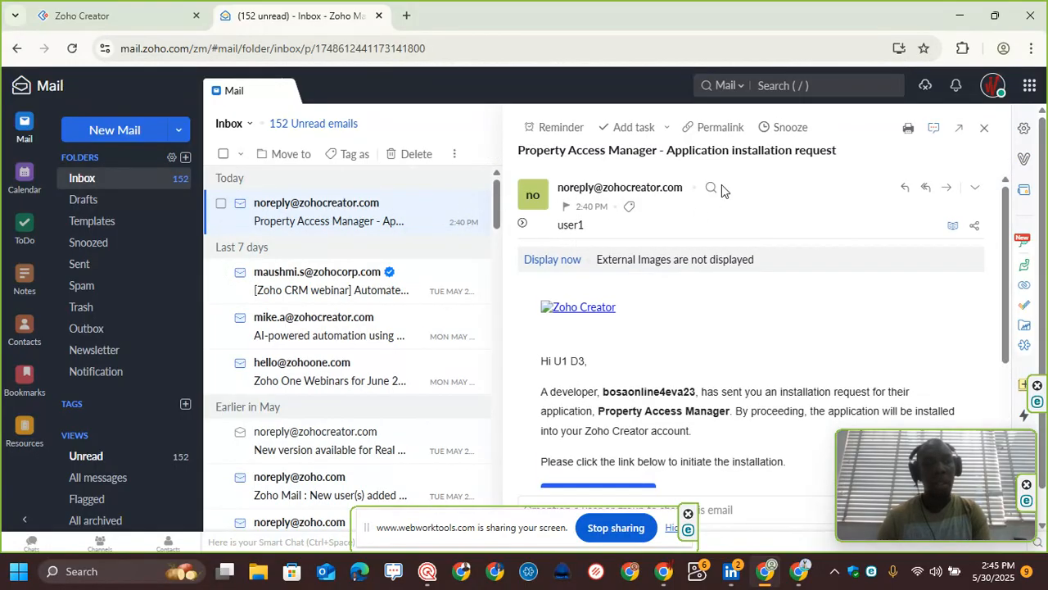
left_click(550, 259)
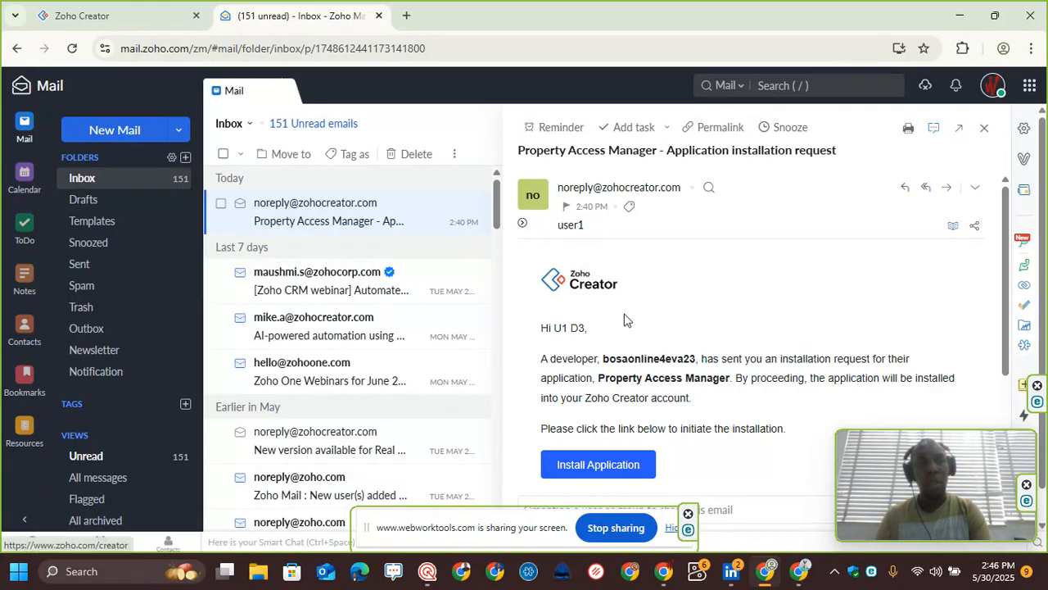
Step: Install the Property Access Manager application through the email's install link and confirm the installation
left_click_drag(604, 360, 697, 360)
left_click(669, 359)
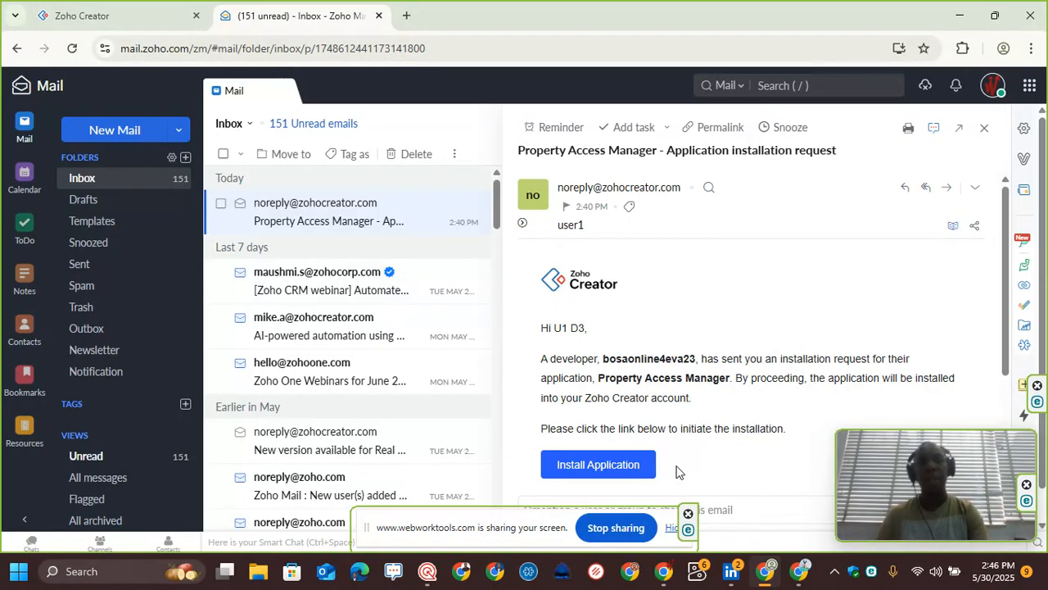
left_click(610, 468)
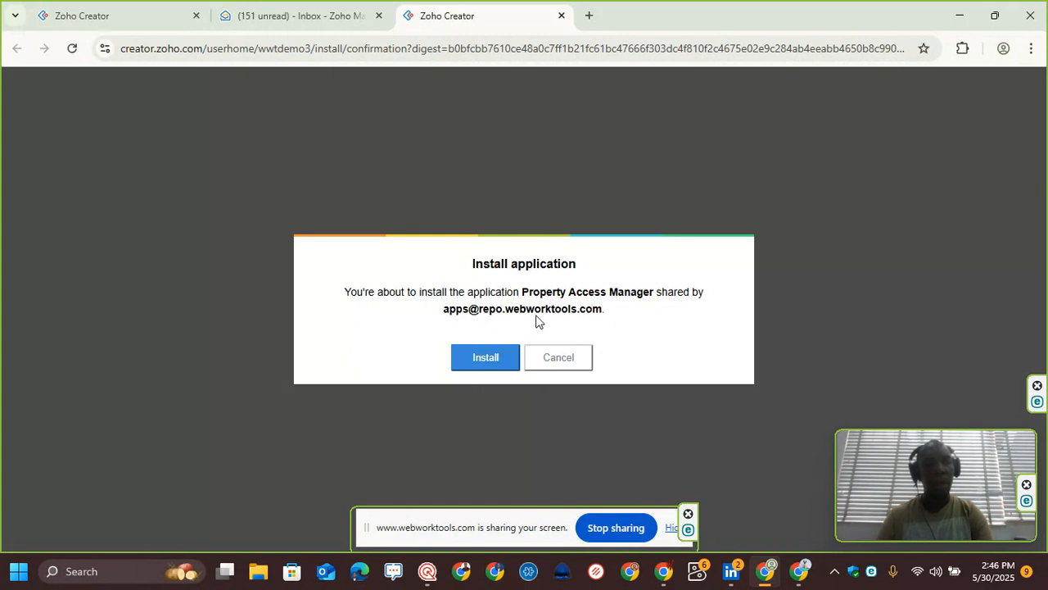
left_click(475, 361)
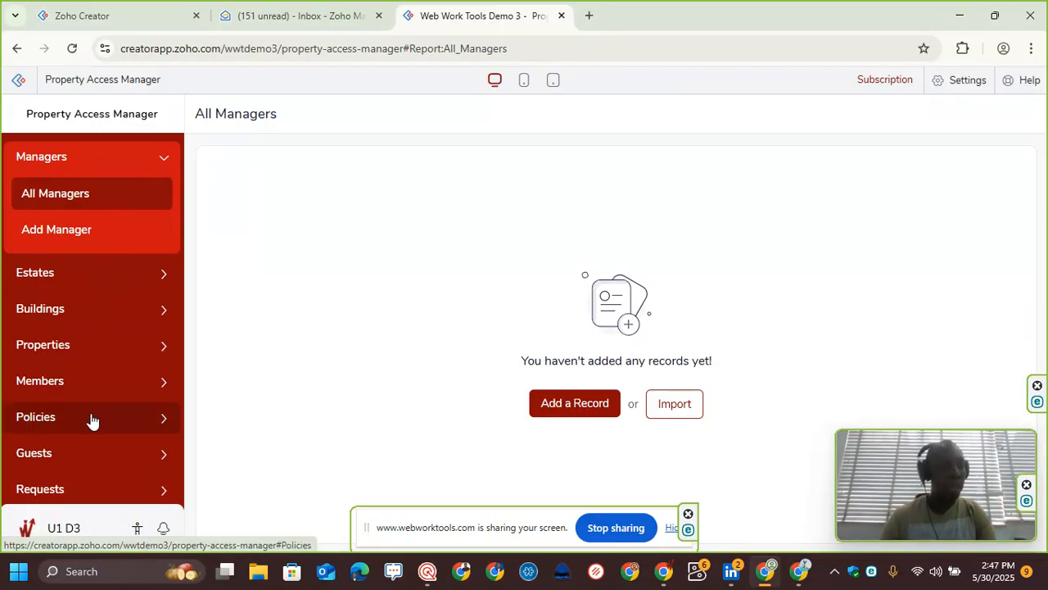
Step: Examine the installed app's Add Manager form and the user permissions listed in its settings, then return to the app
scroll(133, 311, "down", 1)
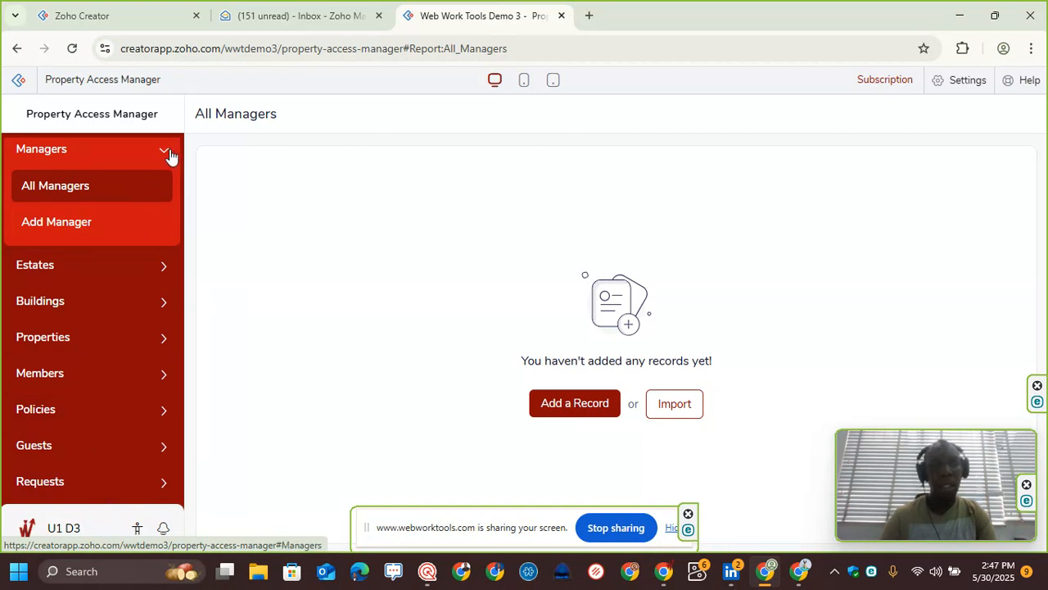
left_click(109, 230)
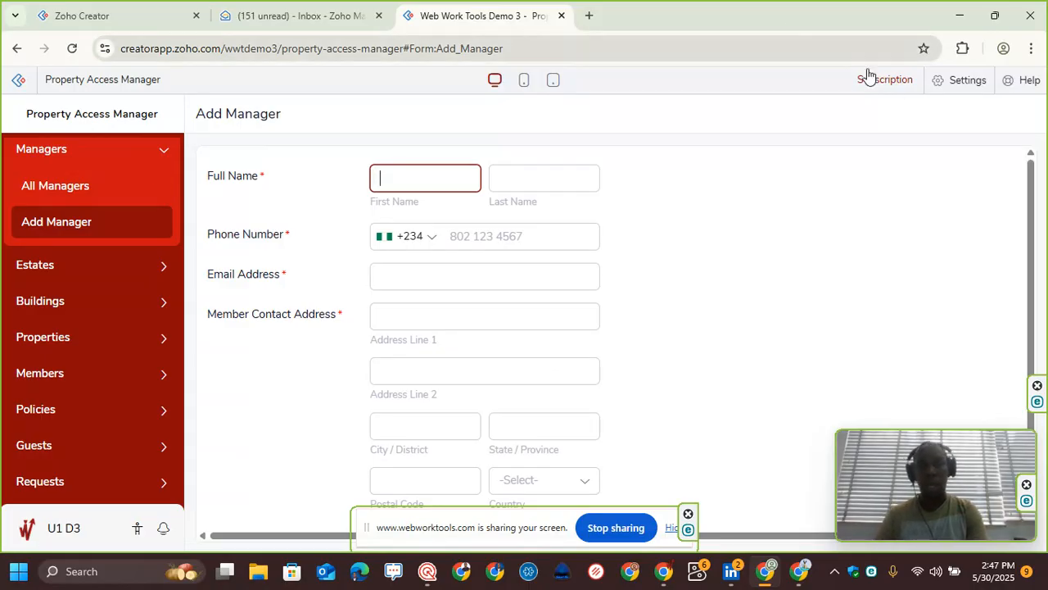
left_click(950, 90)
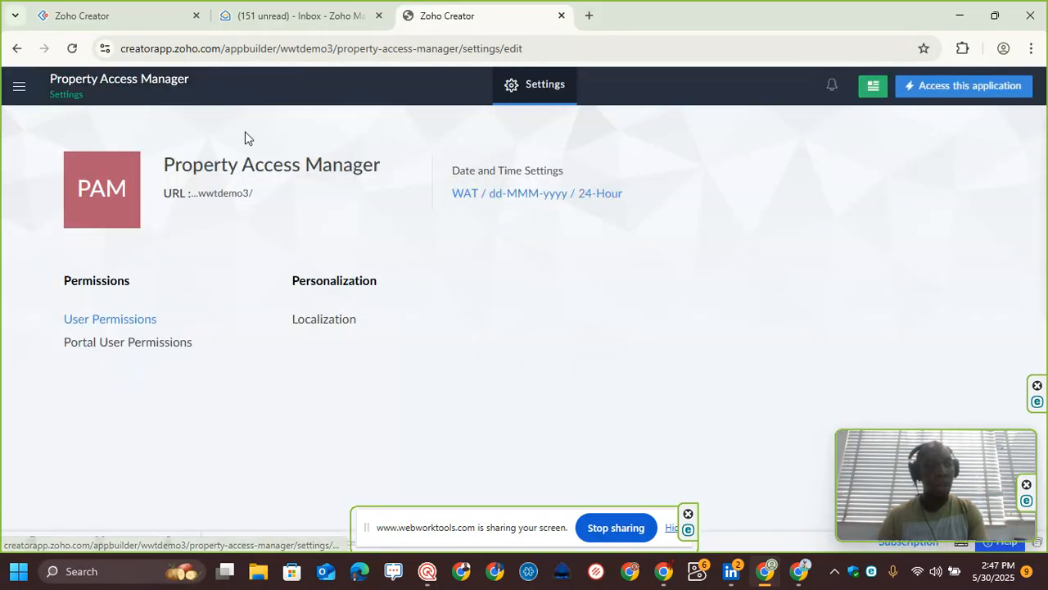
left_click(107, 323)
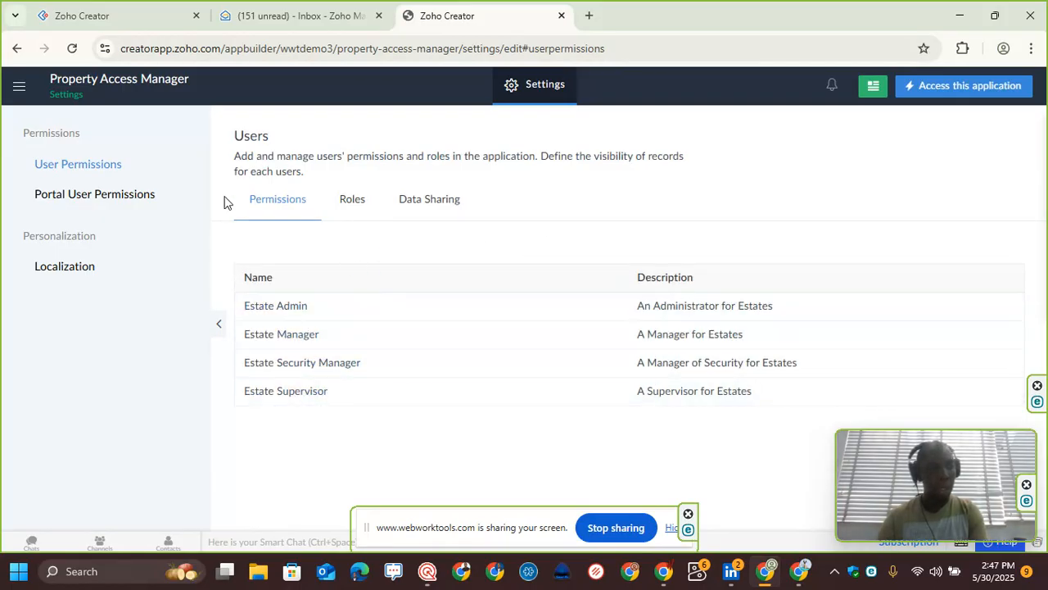
left_click(20, 92)
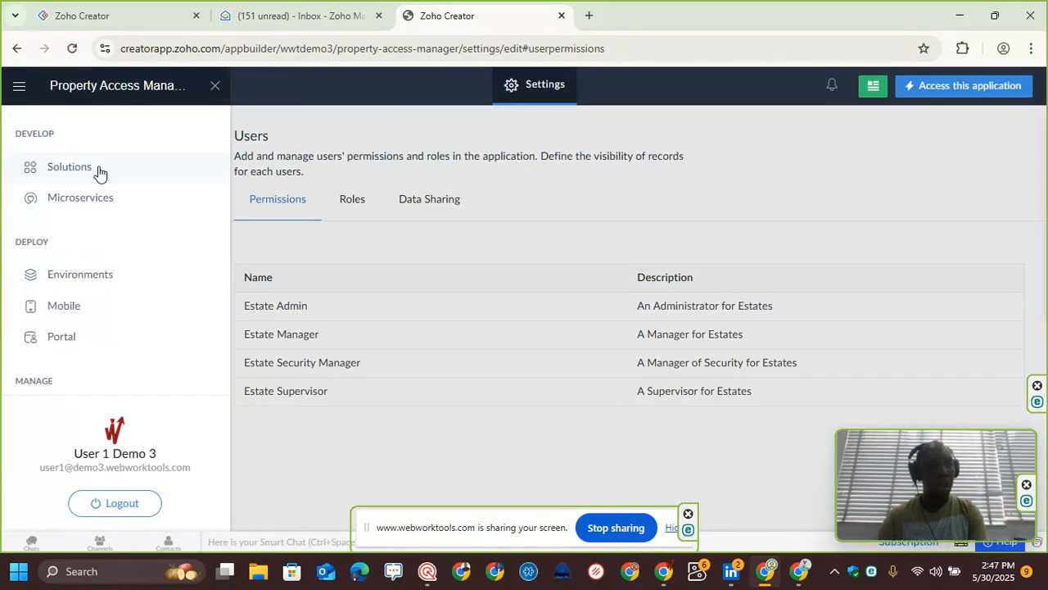
left_click(957, 97)
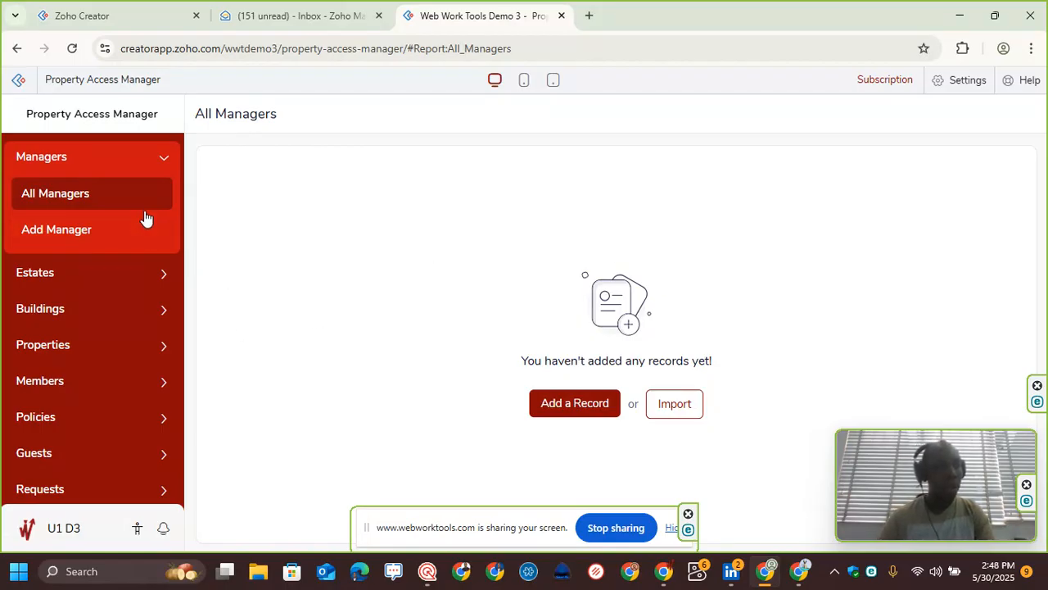
Step: Open the Add Manager form and review its fields
left_click(95, 236)
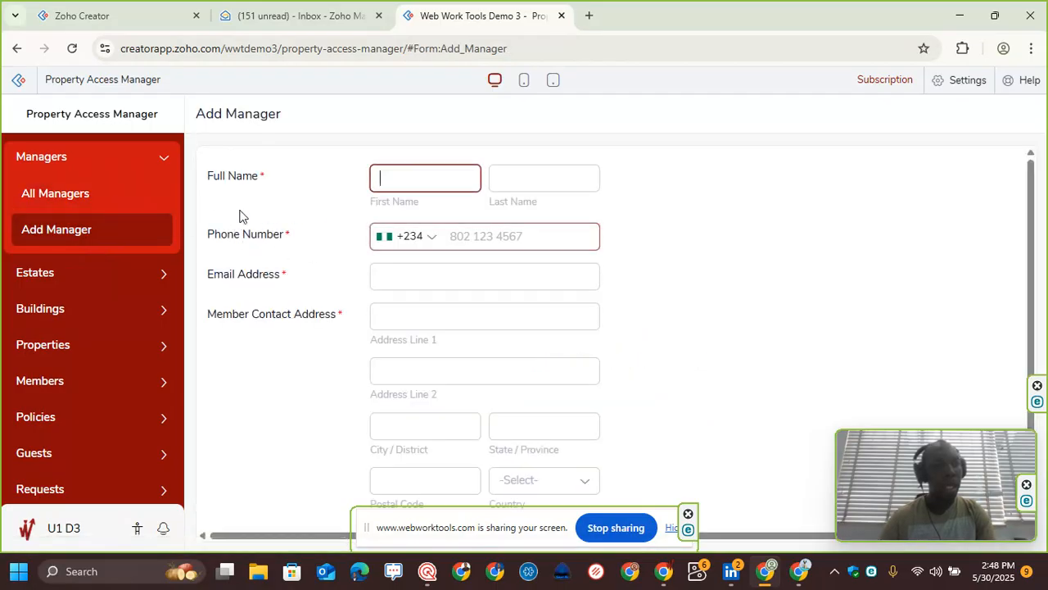
scroll(259, 201, "down", 1)
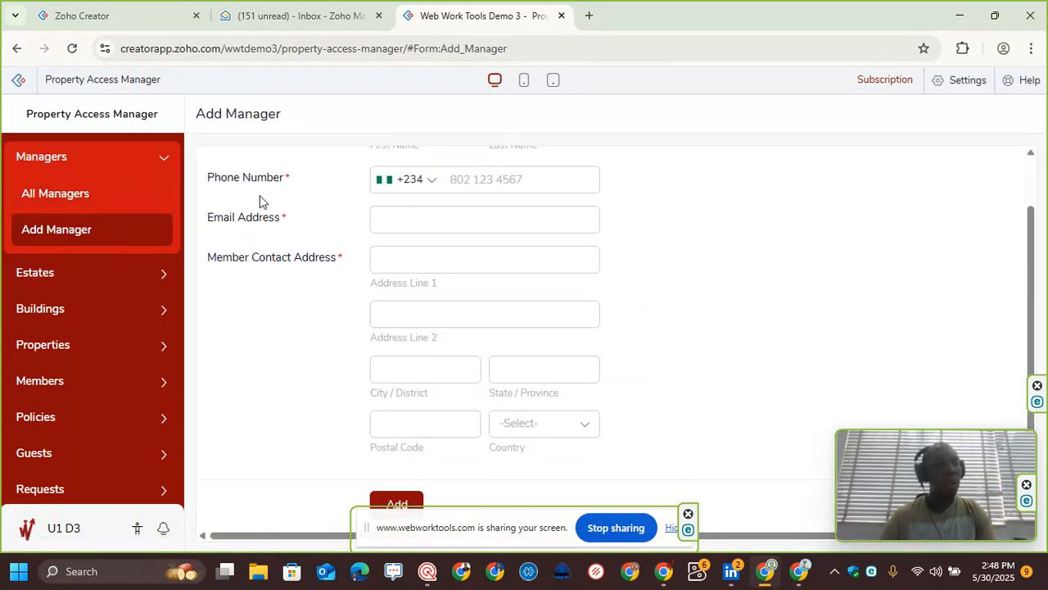
scroll(86, 295, "down", 1)
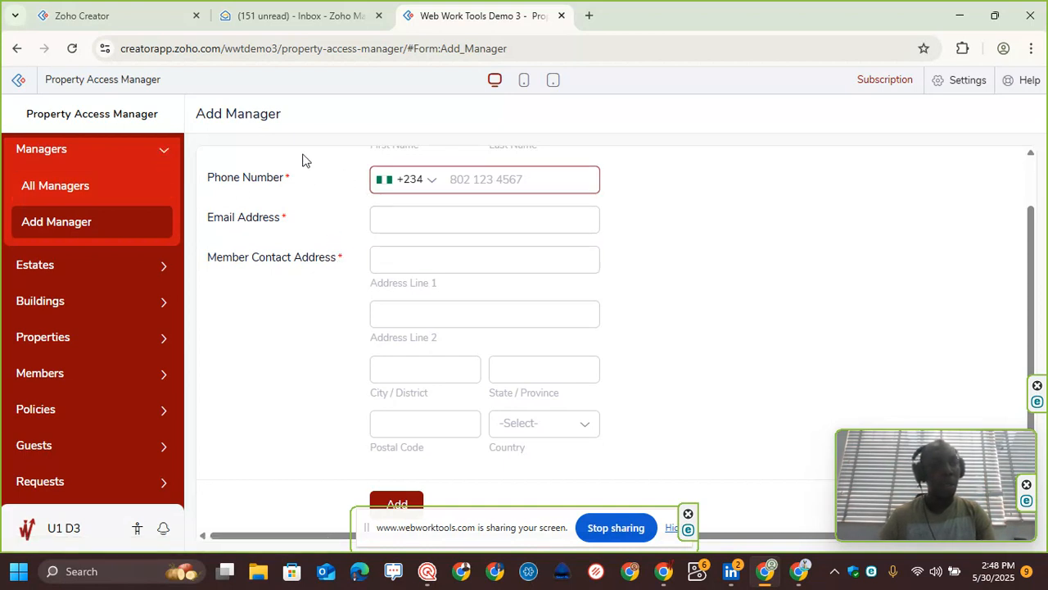
scroll(320, 201, "up", 1)
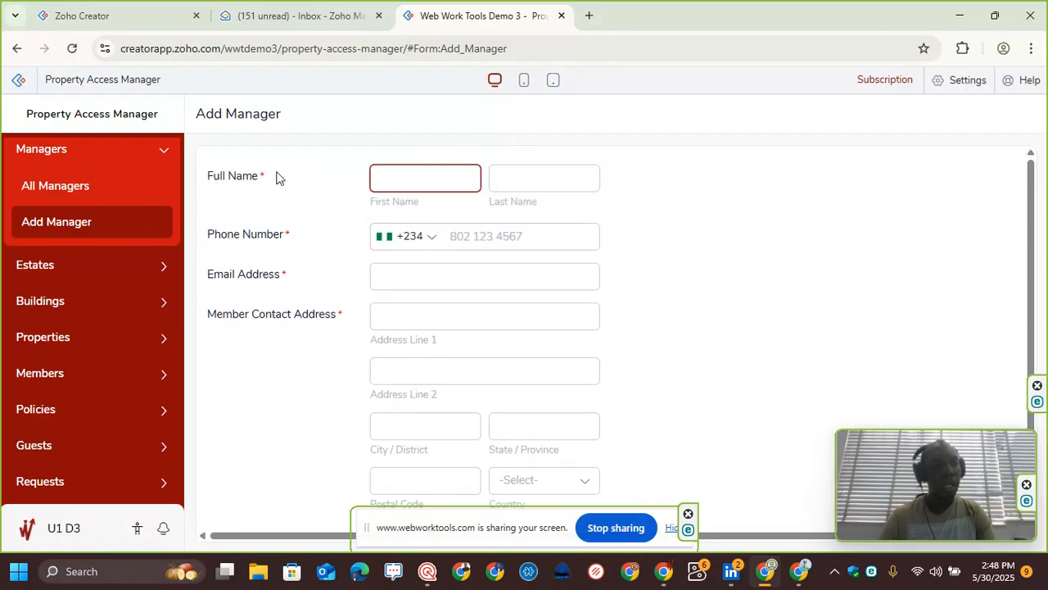
scroll(284, 248, "down", 1)
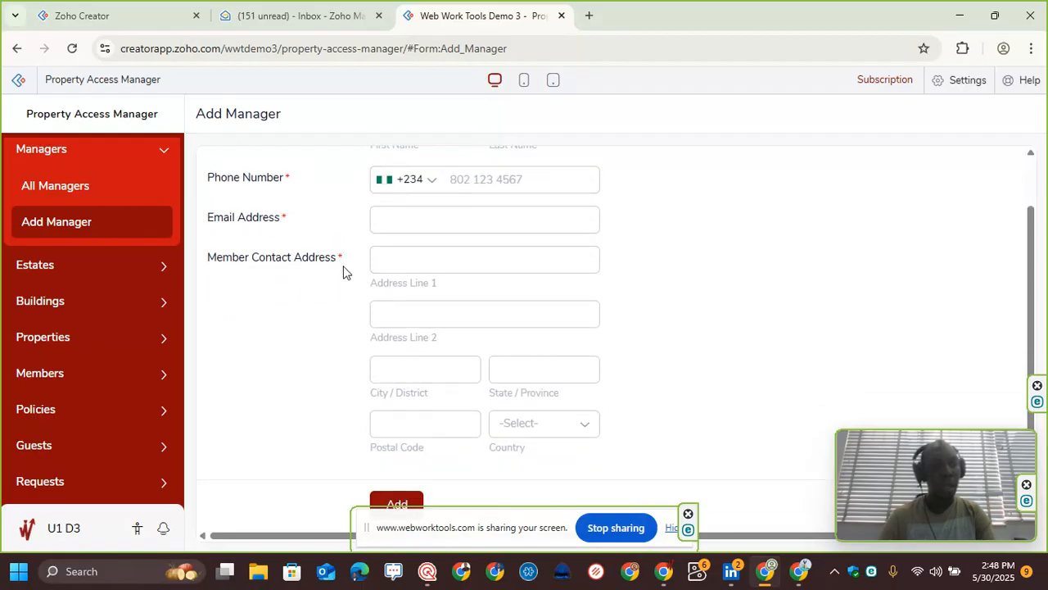
scroll(344, 213, "up", 1)
left_click(391, 184)
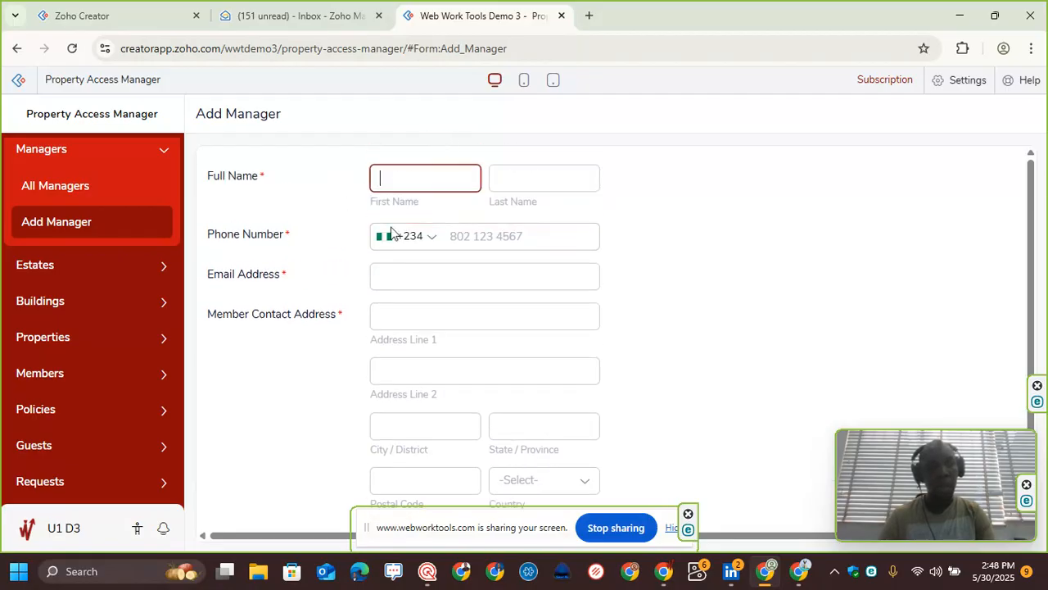
scroll(311, 331, "down", 1)
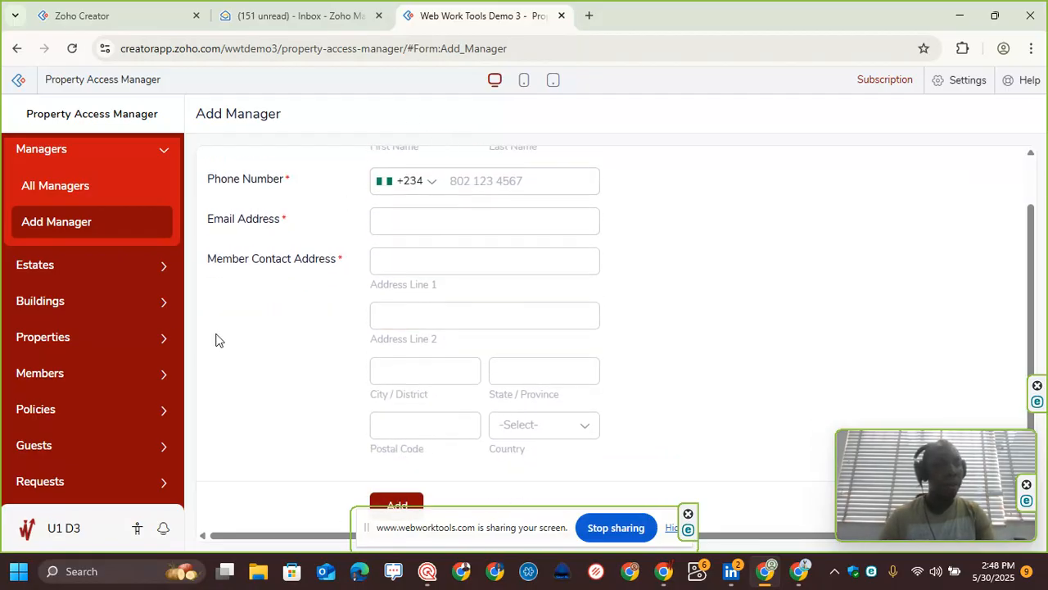
Step: Browse the app's menu sections and open the Add Estate form to review its fields
left_click(118, 267)
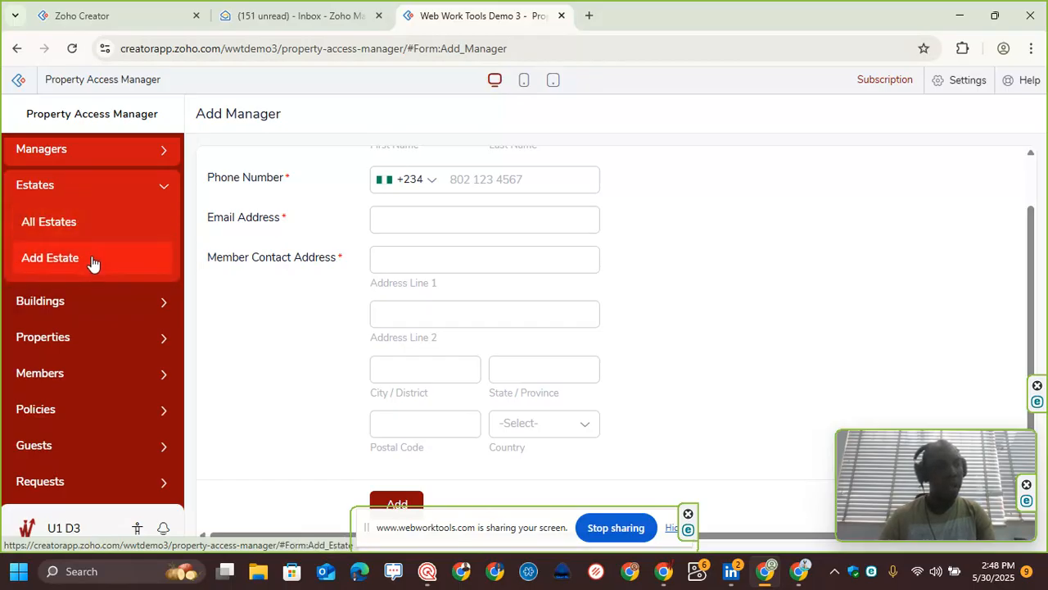
left_click(104, 314)
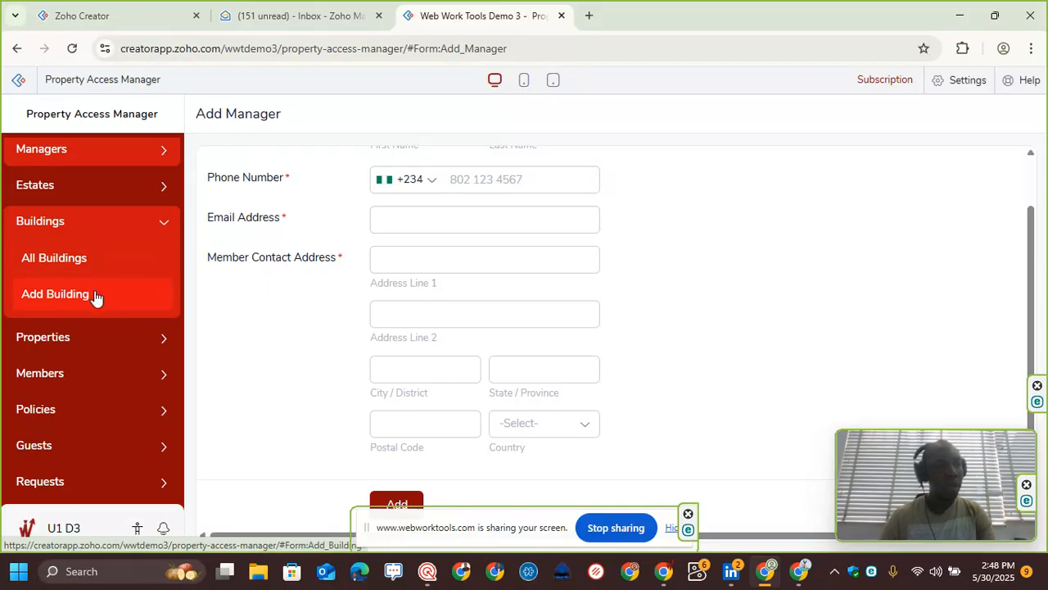
left_click(102, 341)
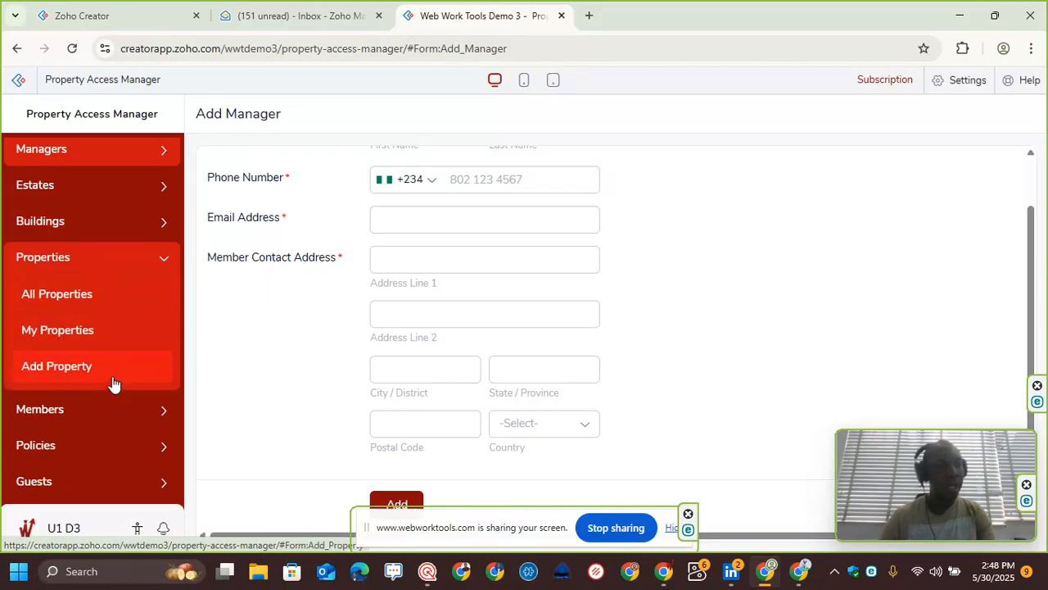
left_click(105, 195)
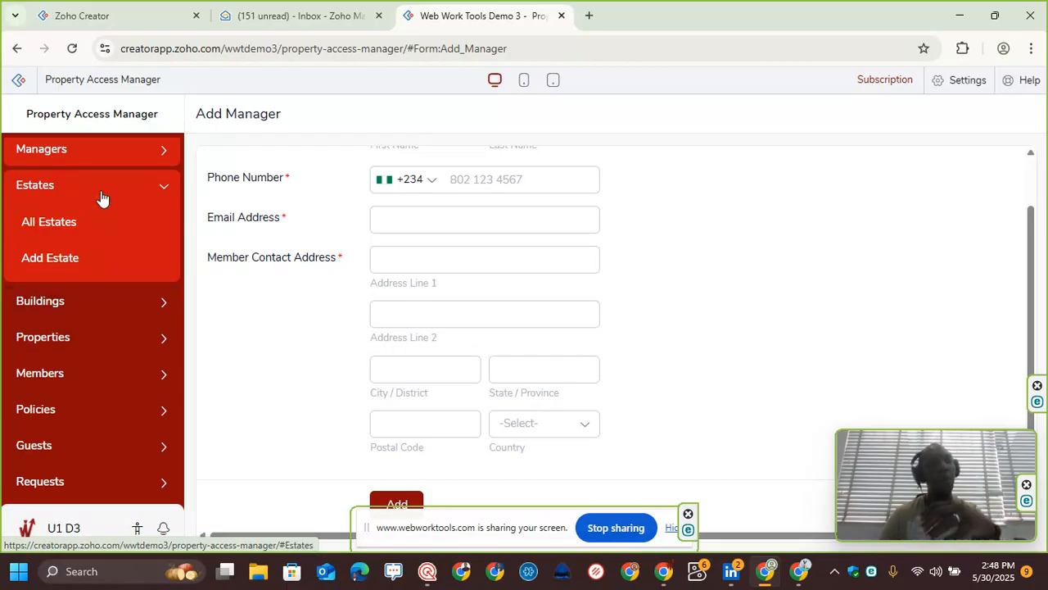
left_click(99, 257)
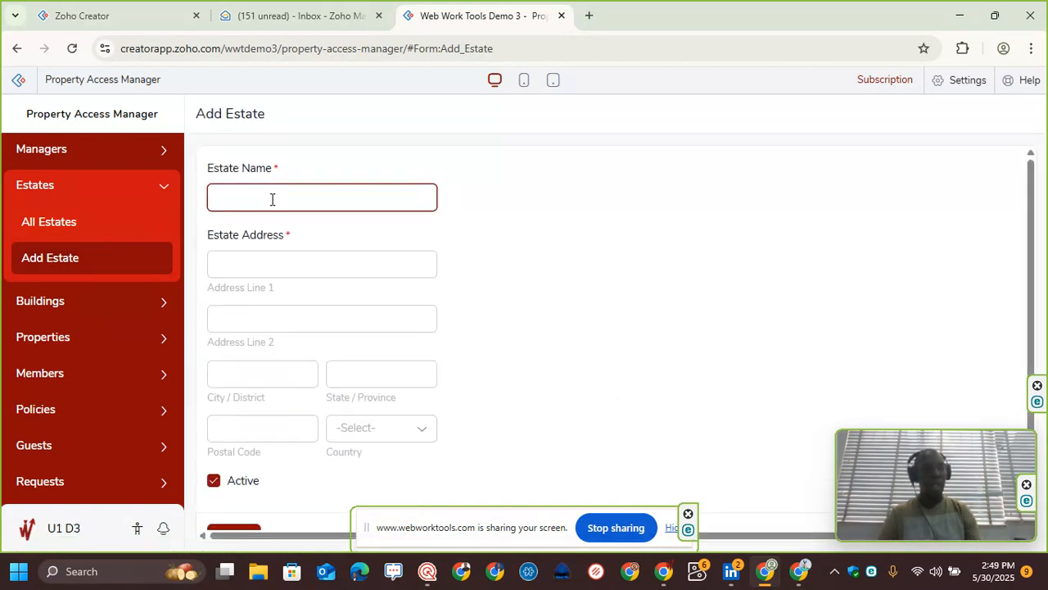
scroll(276, 269, "down", 1)
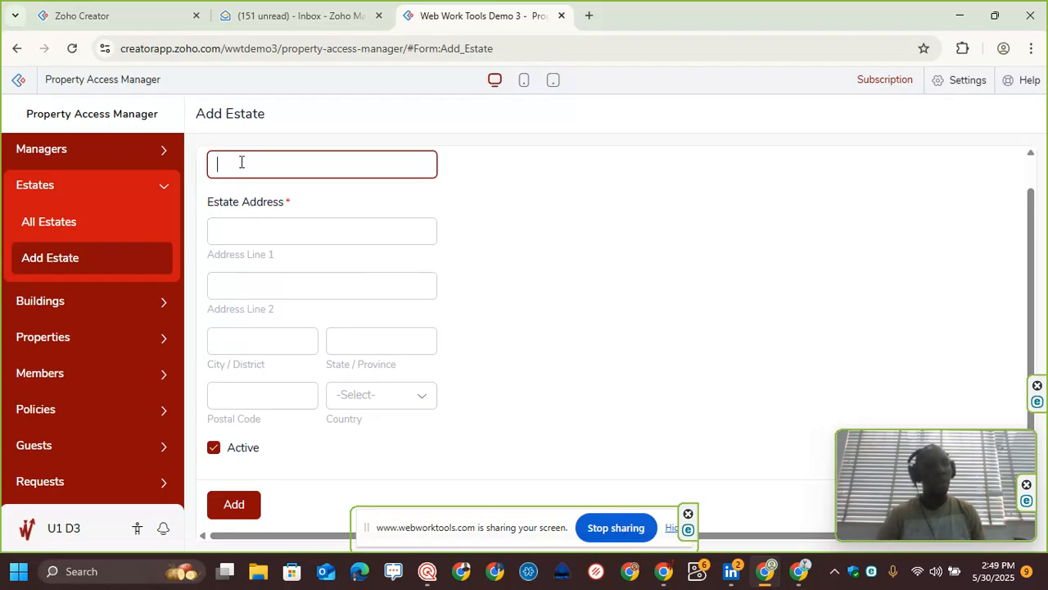
scroll(241, 162, "up", 1)
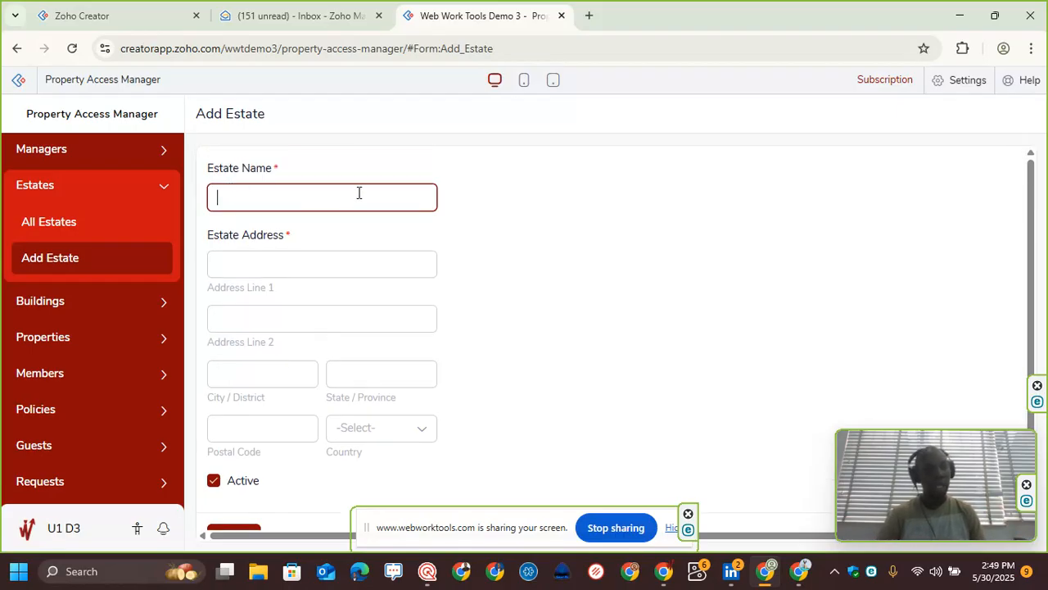
scroll(366, 435, "down", 1)
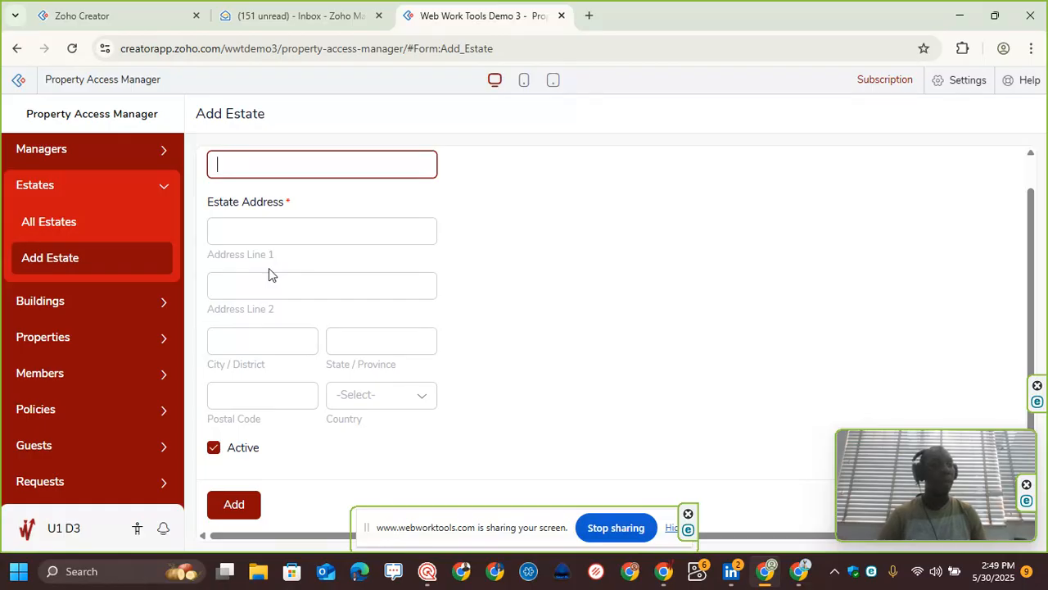
Step: Open the Add Building and Add Property forms to review their fields
left_click(86, 311)
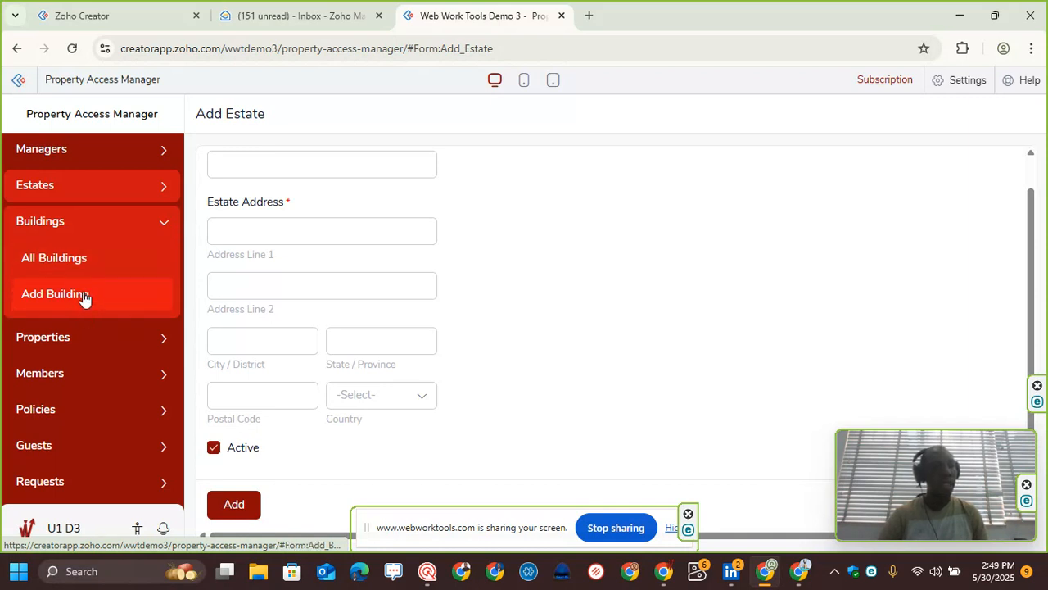
left_click(84, 296)
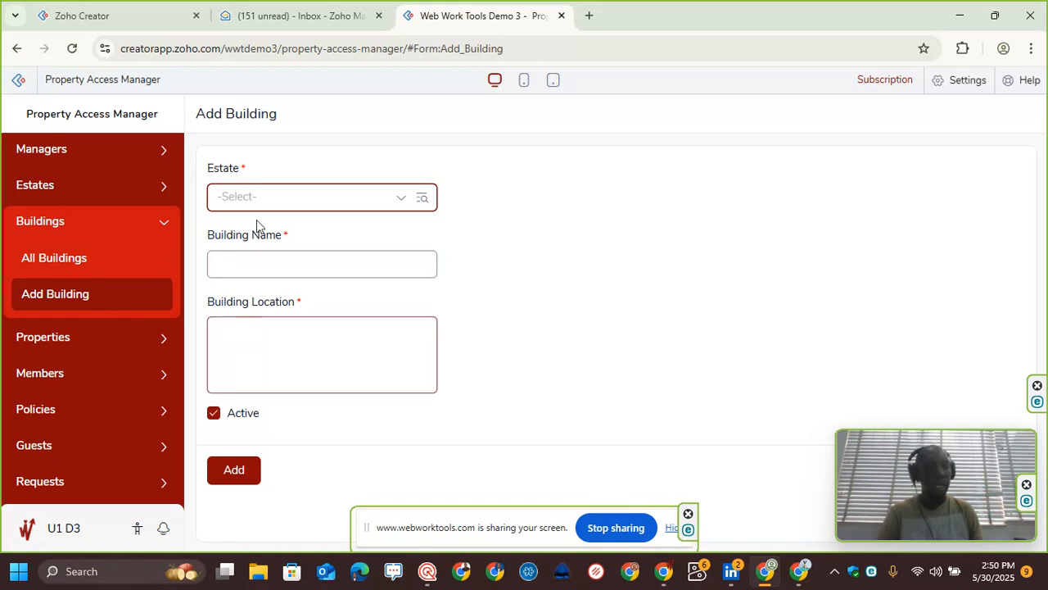
left_click(248, 358)
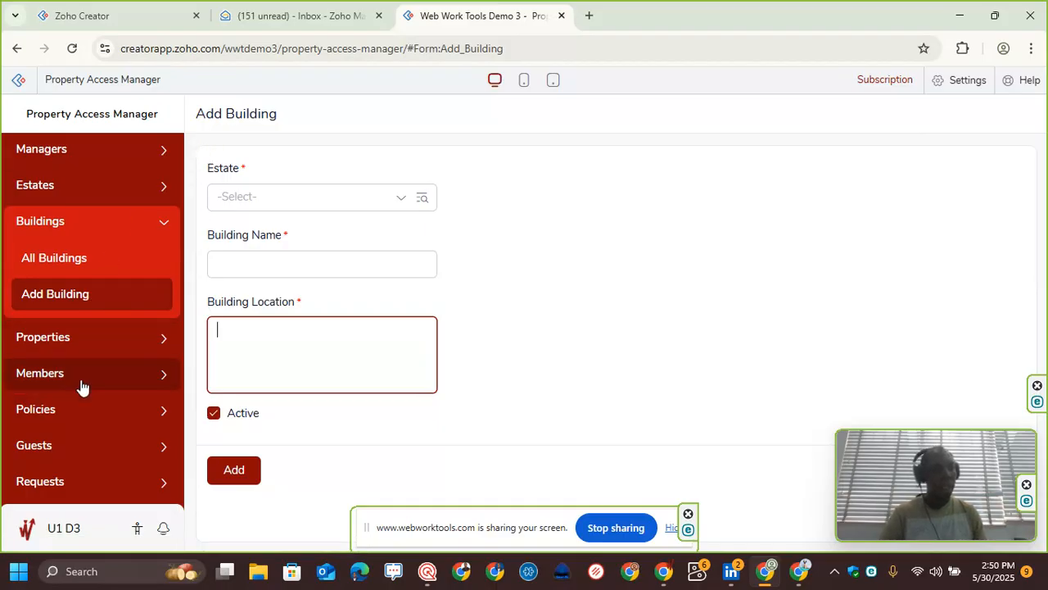
left_click(70, 337)
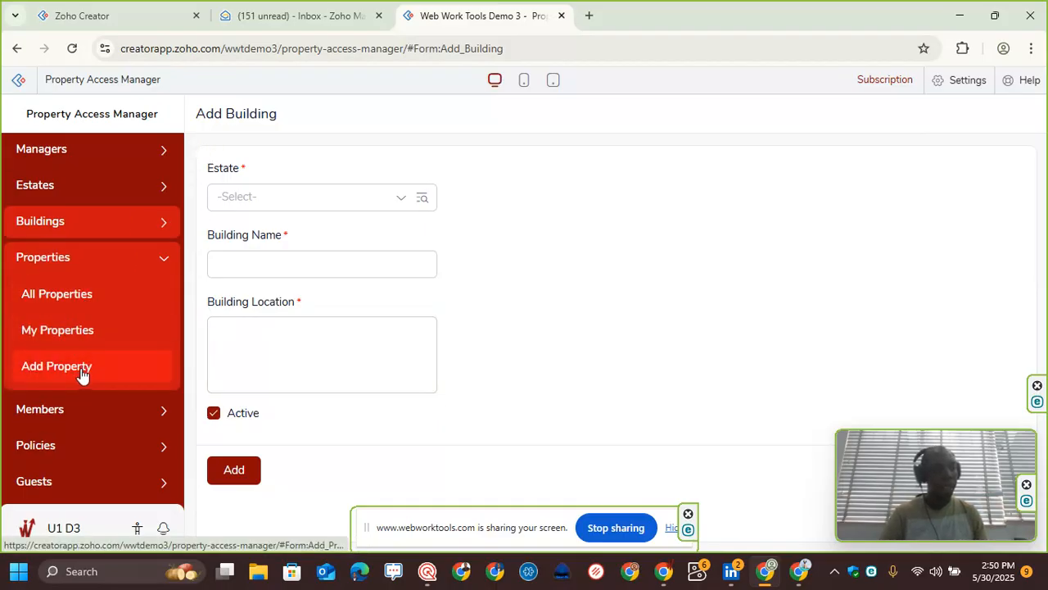
left_click(82, 375)
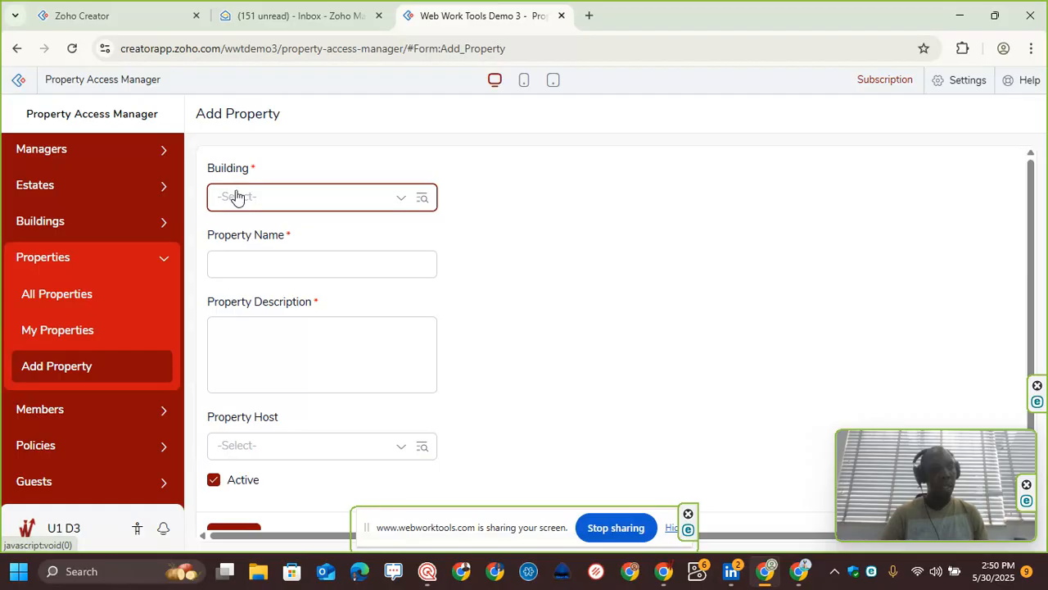
Step: Revisit the Add Building form, then switch back to the Add Property form
left_click(56, 226)
left_click(95, 300)
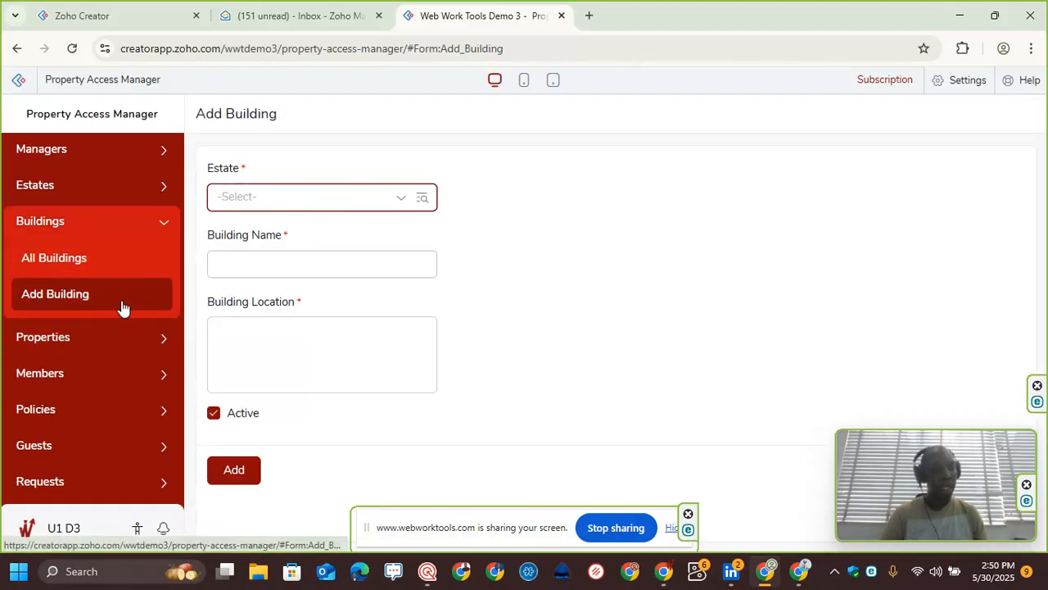
left_click(99, 336)
left_click(91, 370)
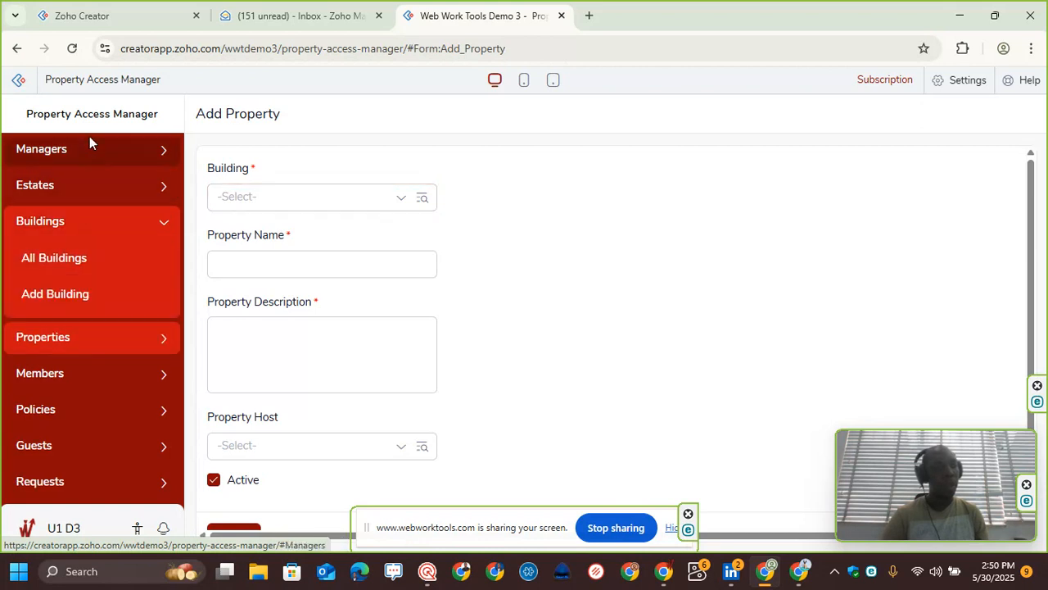
Step: Browse the menu sections and open the My Properties and All Properties reports to view their records
mouse_move(67, 267)
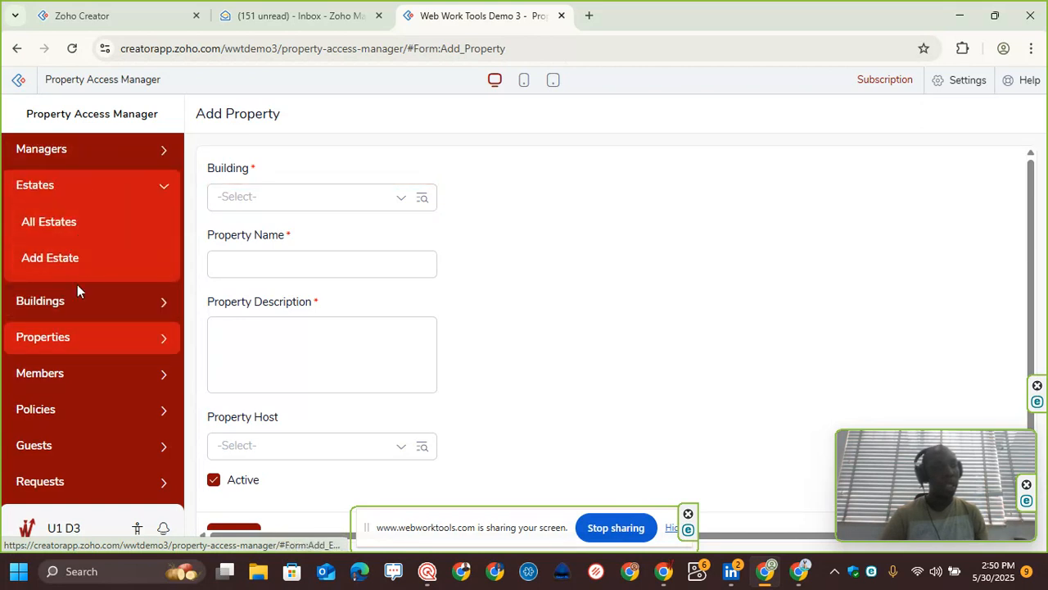
mouse_move(74, 300)
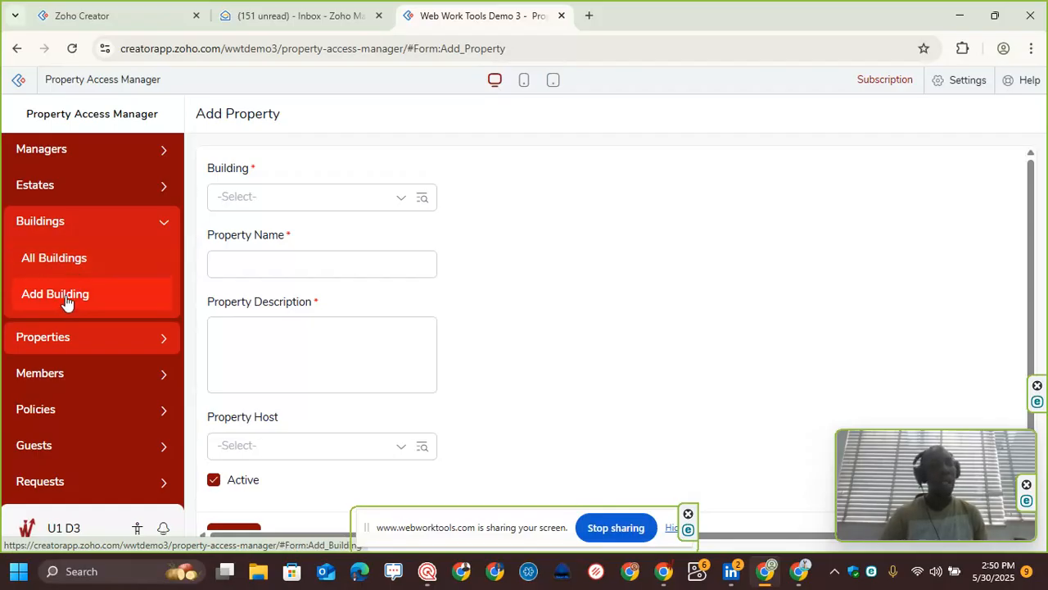
mouse_move(70, 193)
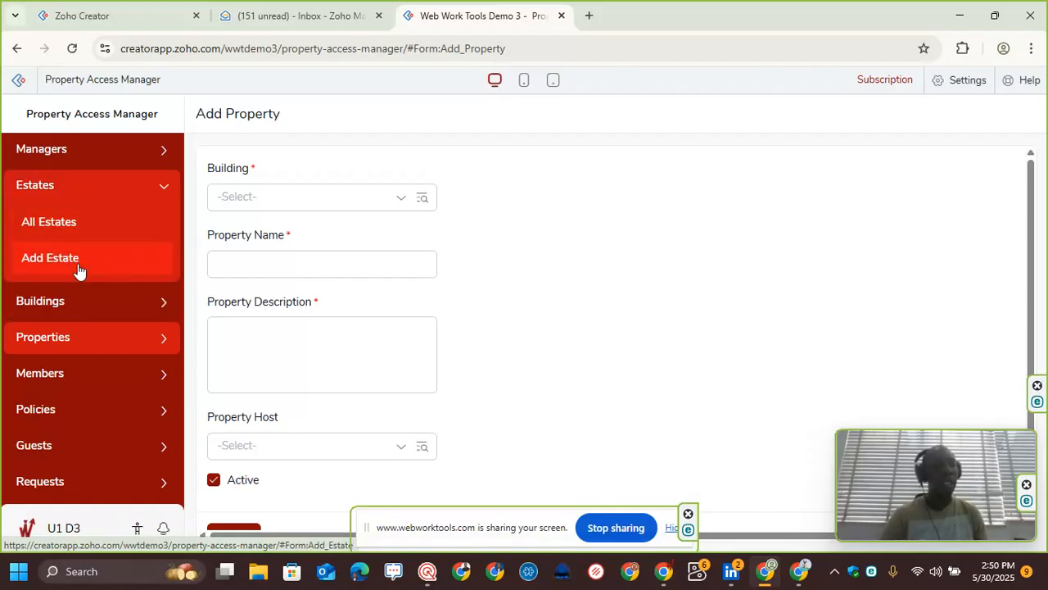
mouse_move(77, 159)
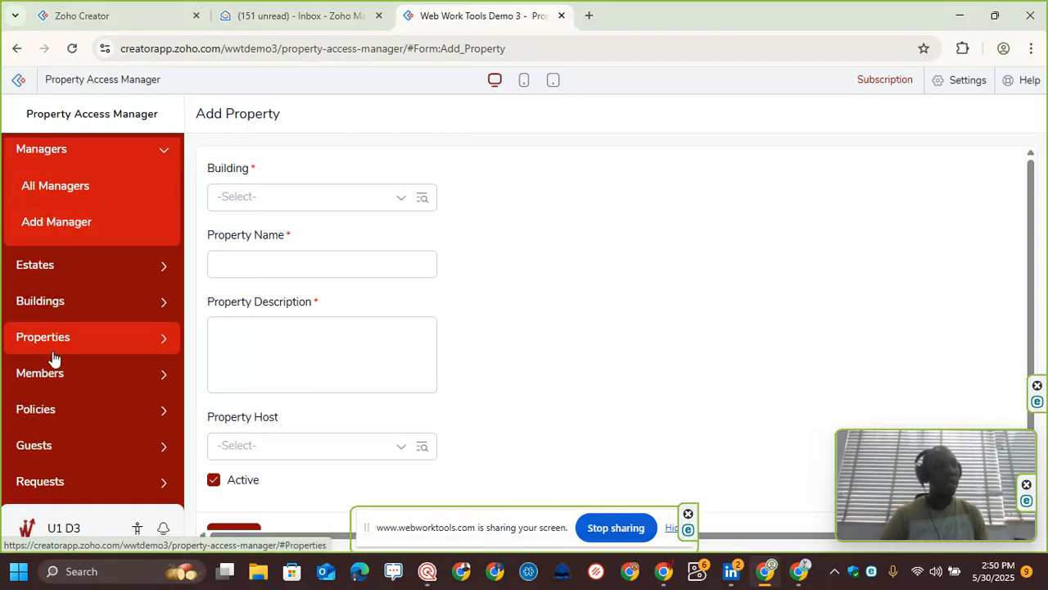
mouse_move(42, 334)
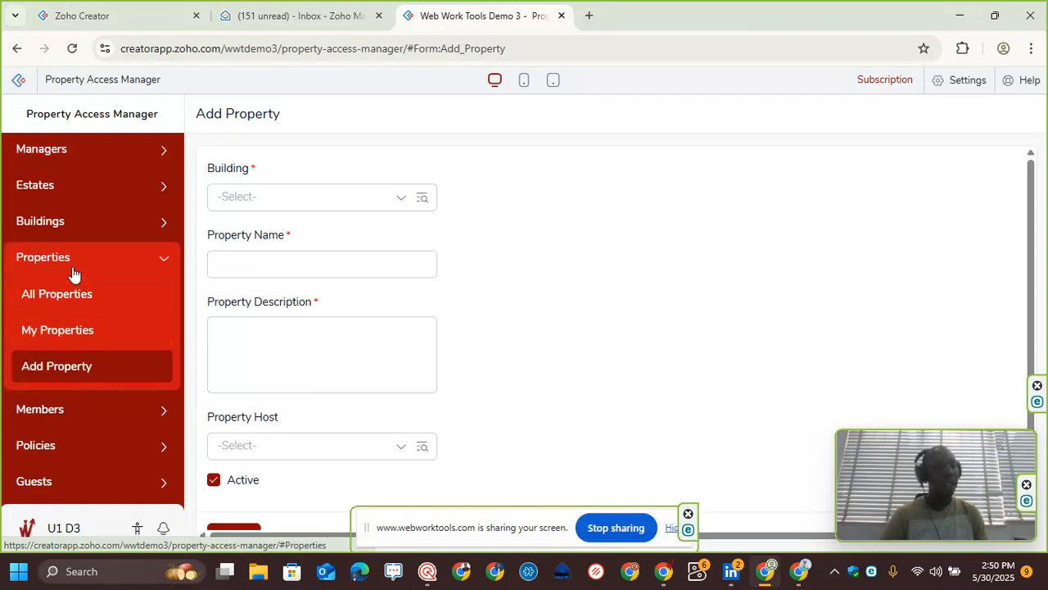
left_click(61, 335)
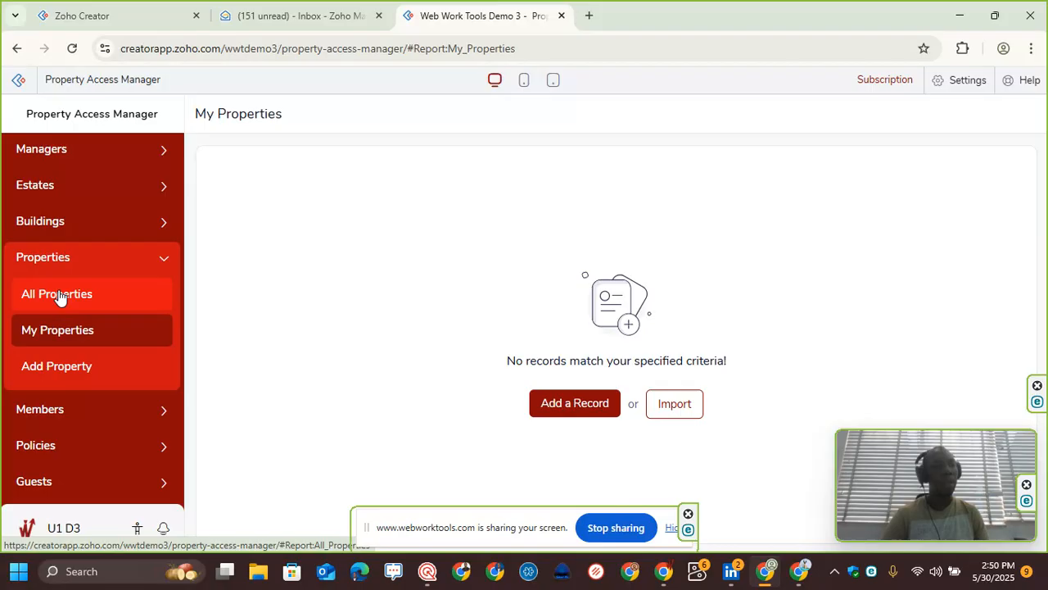
left_click(61, 297)
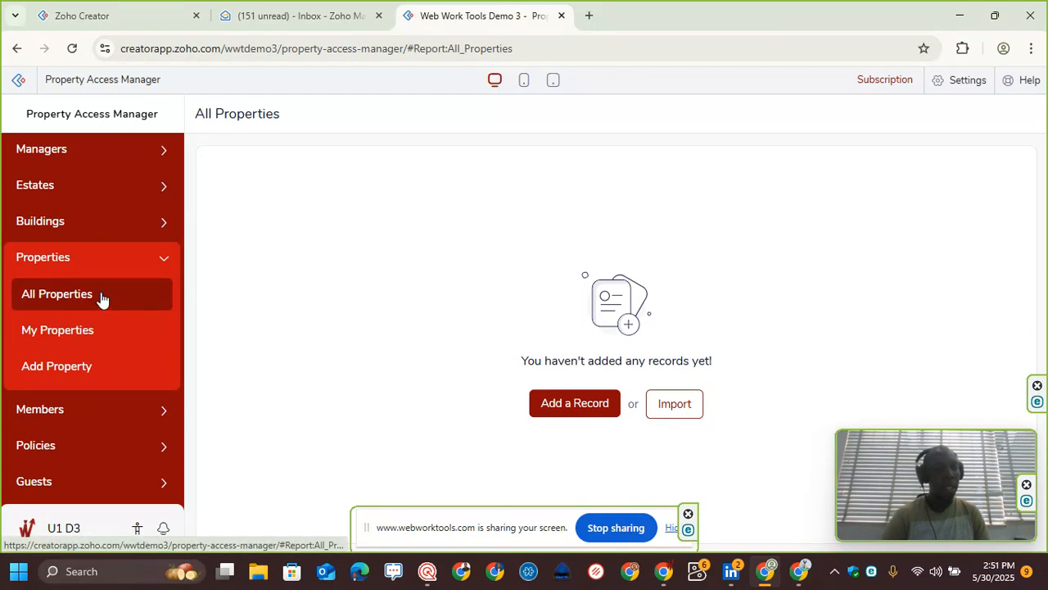
left_click(91, 341)
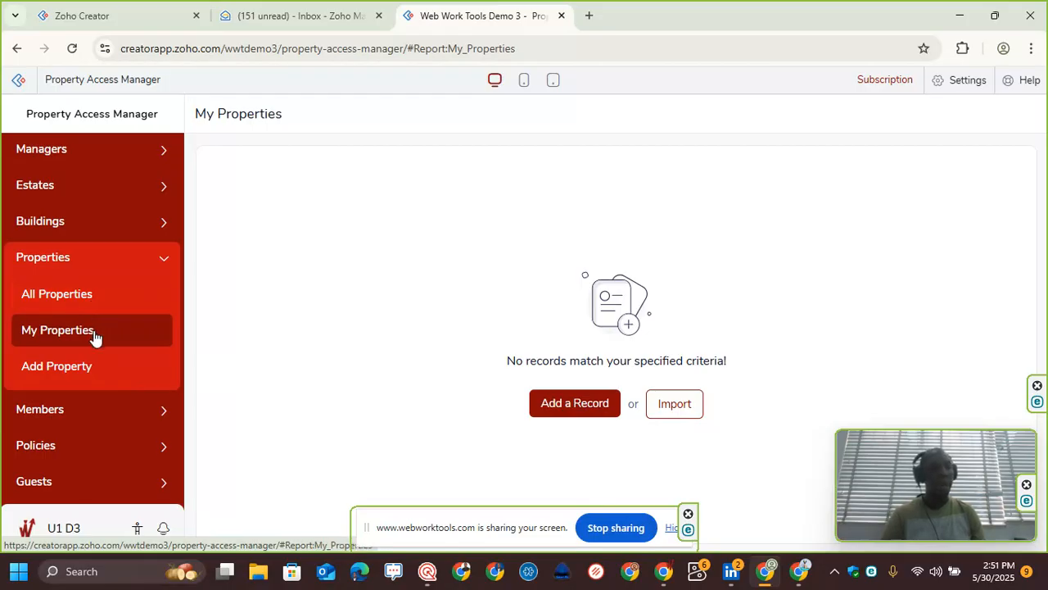
scroll(99, 295, "up", 1)
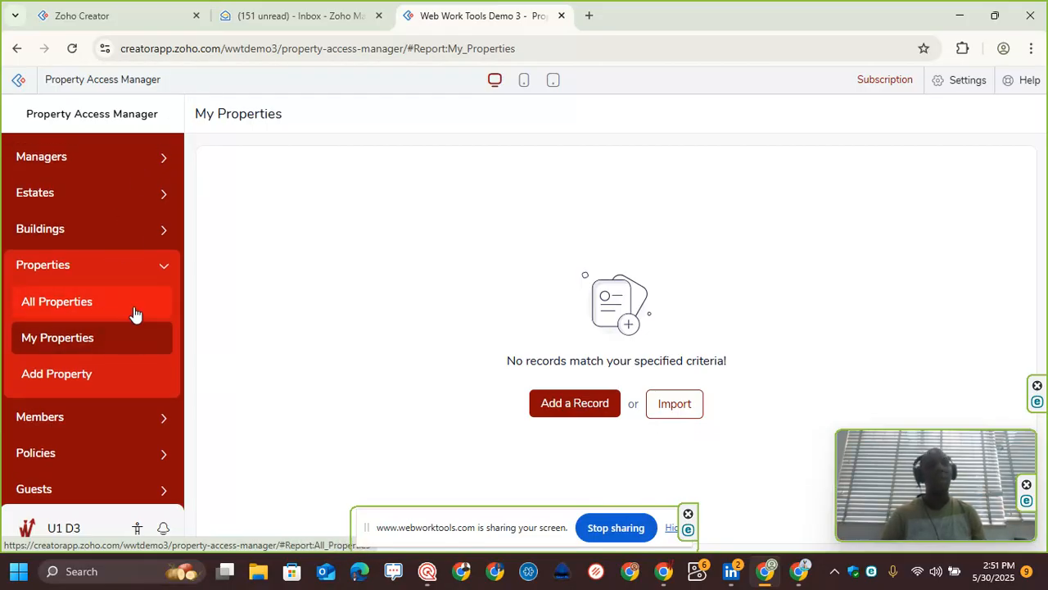
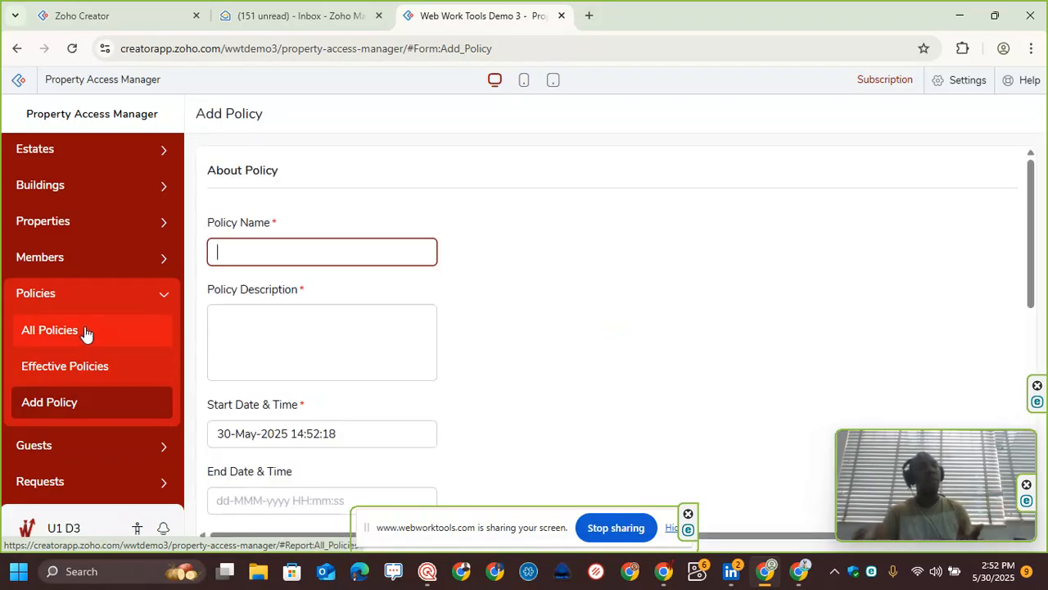
Step: Review the Add Policy form's fields down to its policy specification checkboxes
left_click(316, 314)
scroll(316, 327, "down", 5)
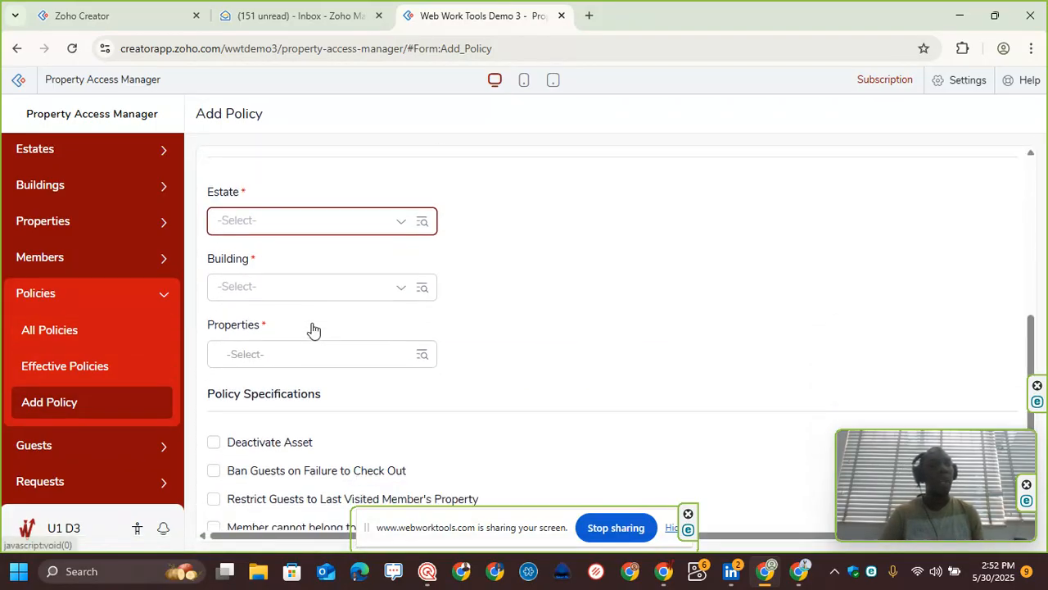
scroll(309, 327, "down", 1)
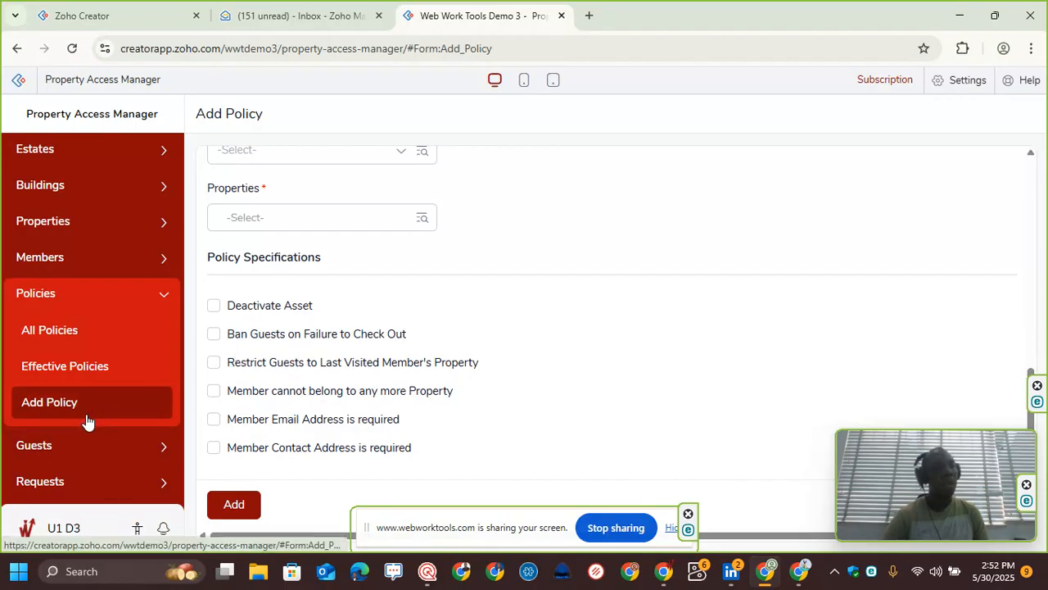
Step: Open the Add Guest form under Guests and review all of its registration fields
left_click(77, 446)
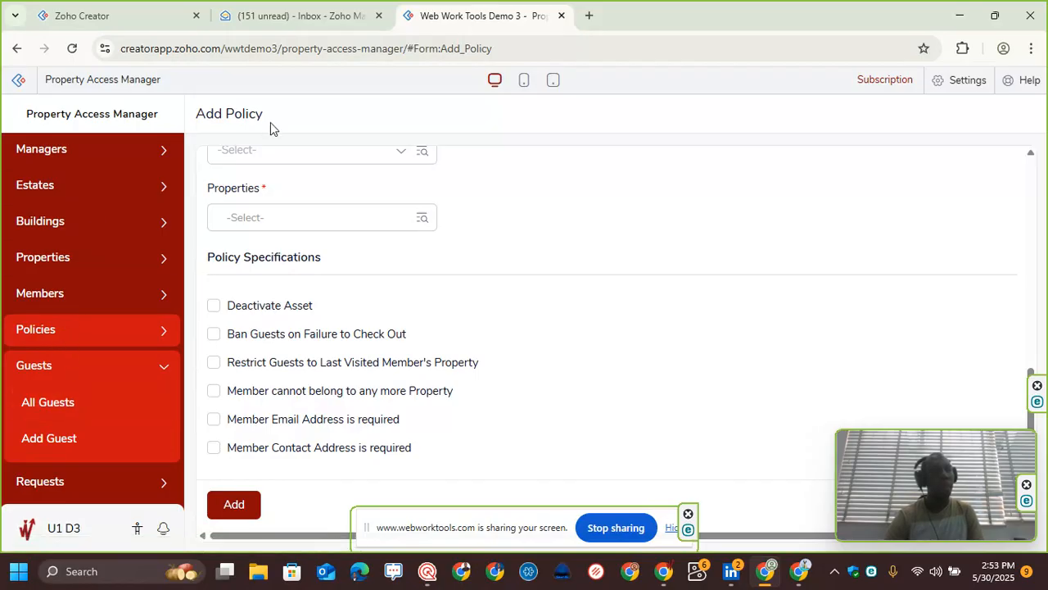
left_click(79, 437)
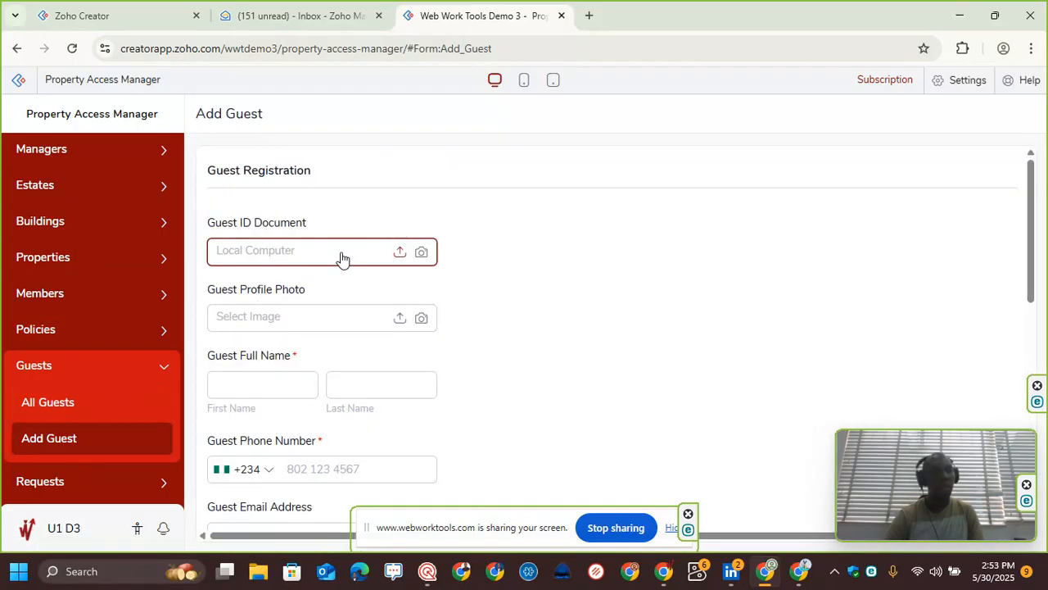
scroll(342, 261, "down", 1)
scroll(340, 269, "down", 5)
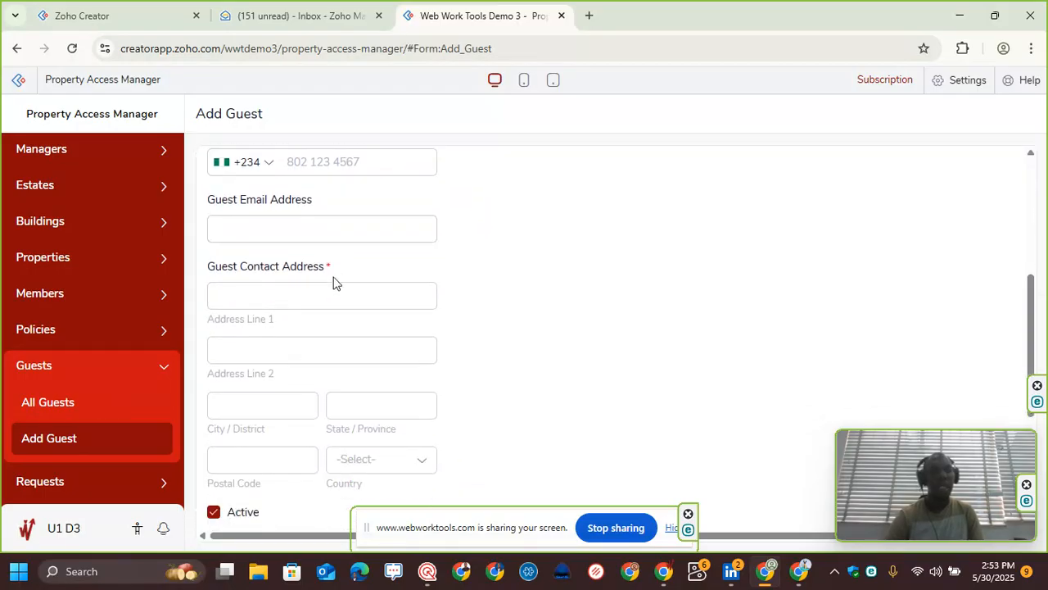
scroll(333, 280, "down", 2)
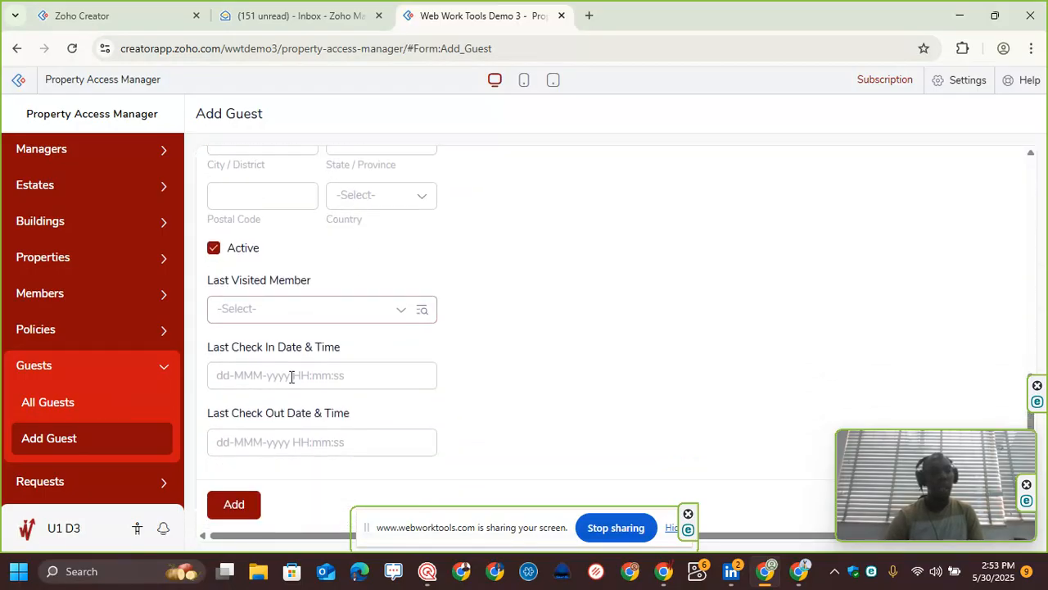
scroll(306, 202, "up", 4)
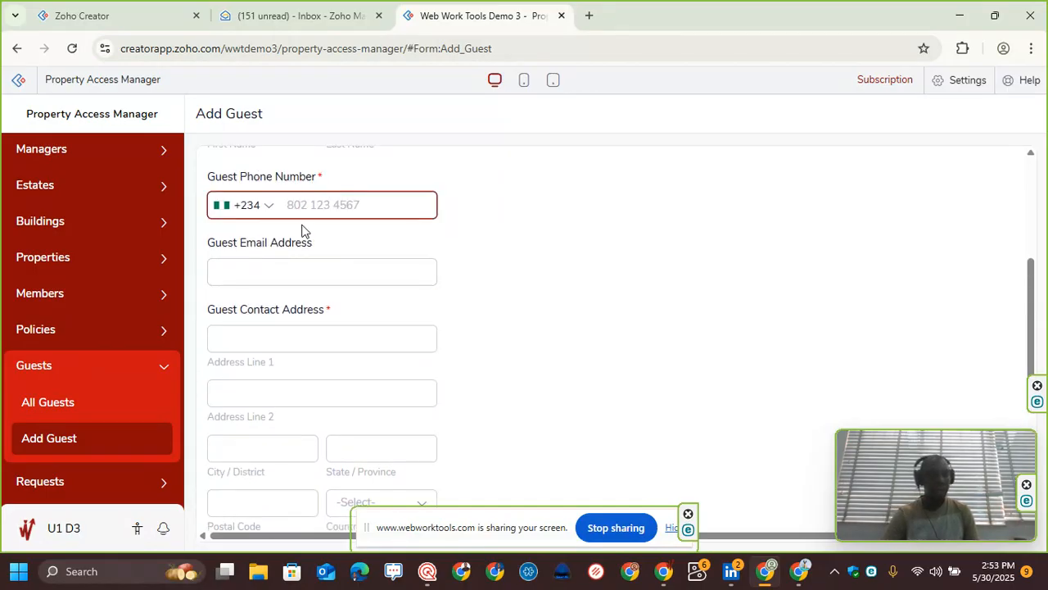
scroll(301, 319, "up", 3)
scroll(295, 225, "down", 4)
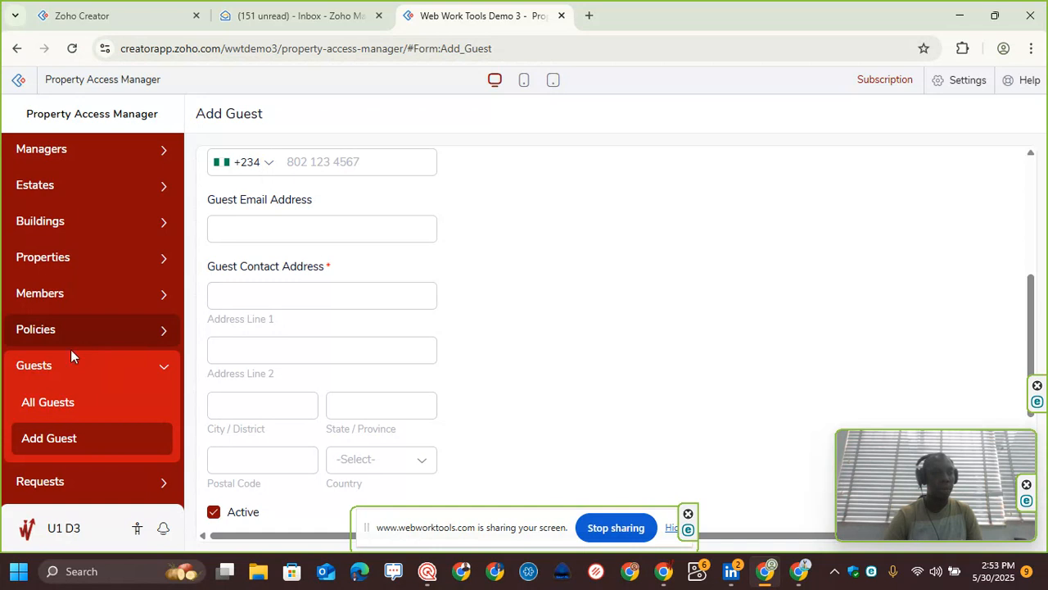
scroll(278, 188, "up", 5)
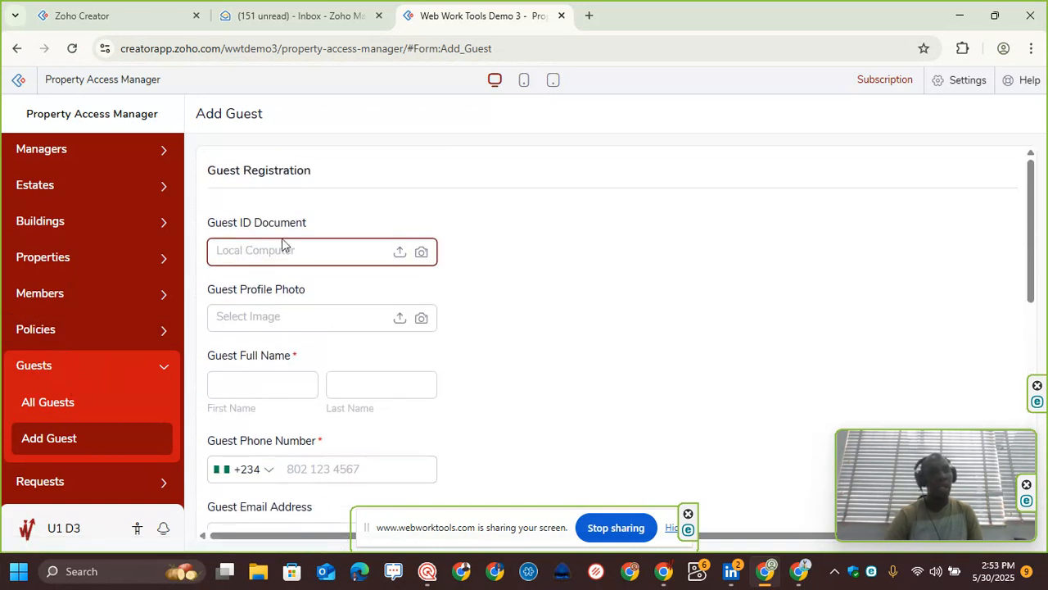
scroll(276, 238, "down", 7)
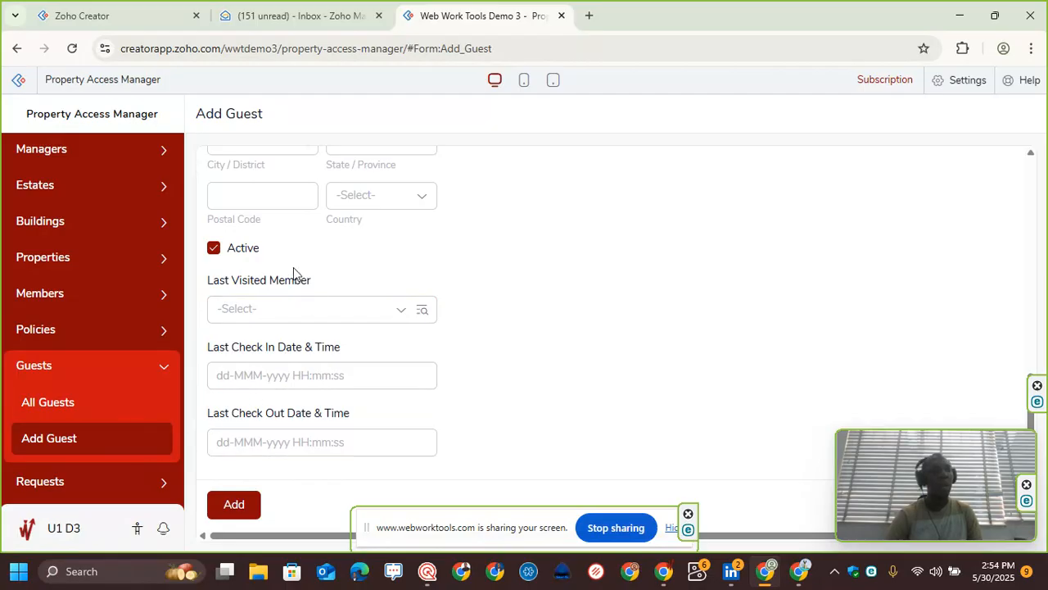
Step: Open the My Requests, All Requests and Effective Policies reports to view their records
left_click(94, 485)
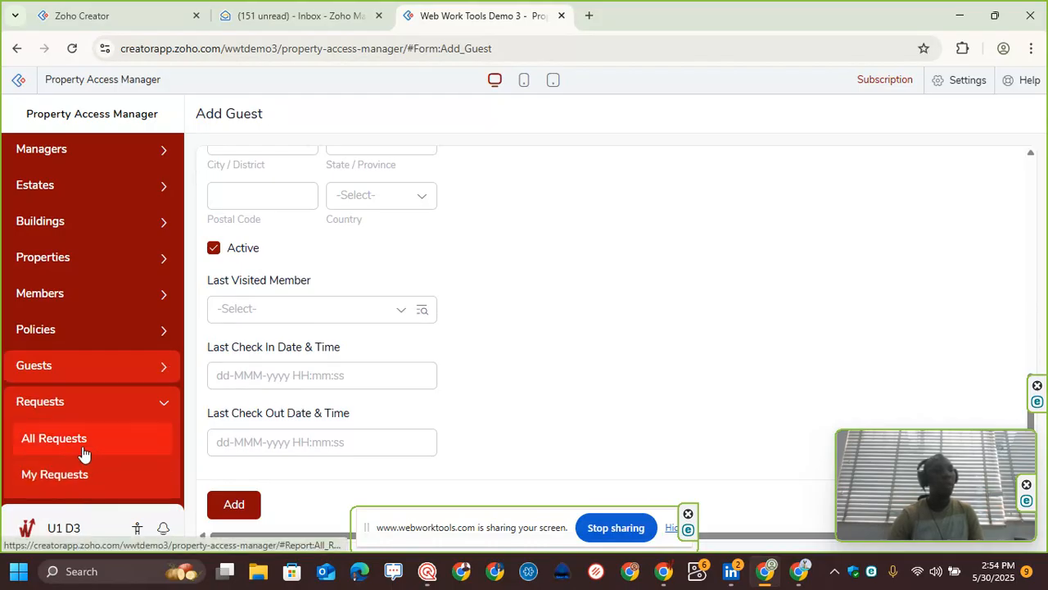
left_click(86, 477)
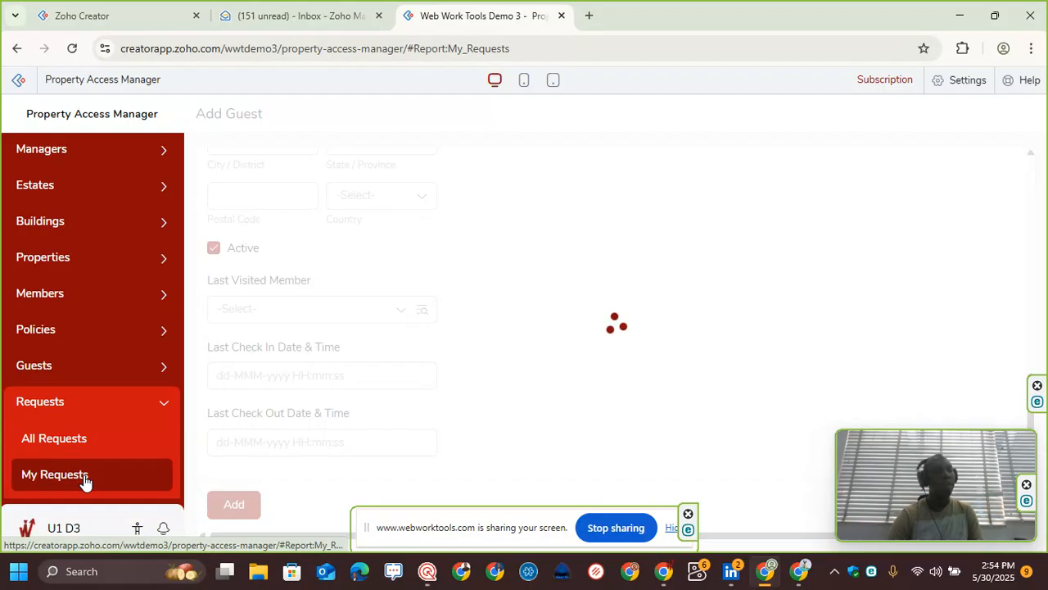
left_click(97, 438)
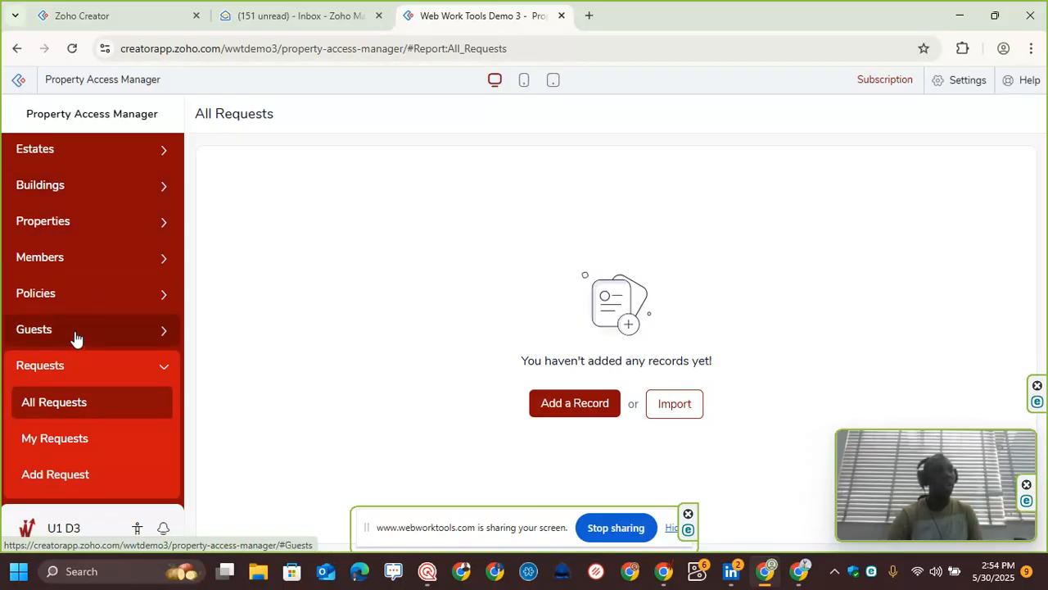
left_click(77, 296)
left_click(80, 373)
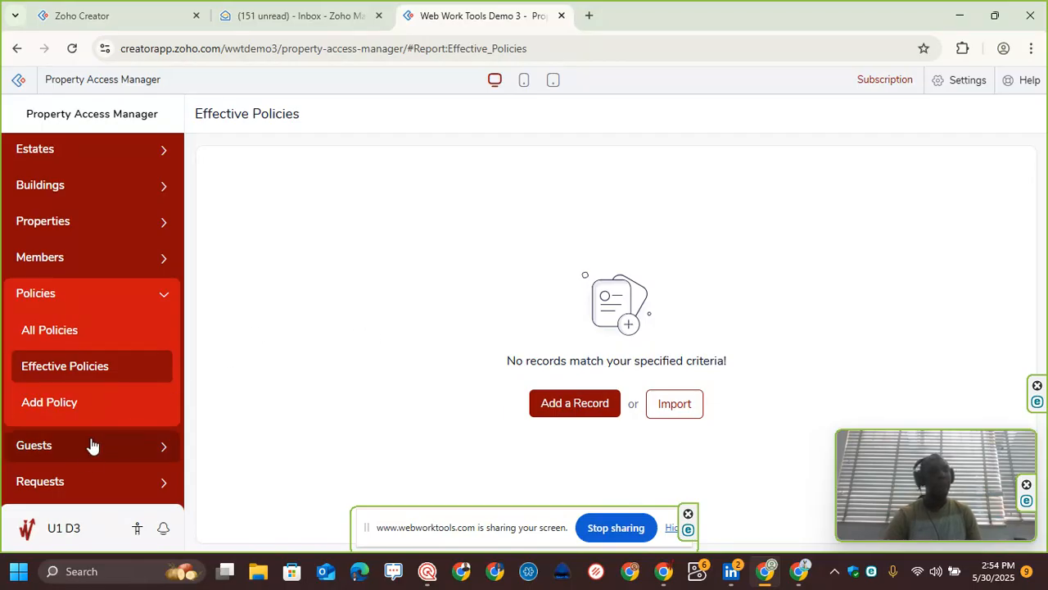
Step: From the My Requests report, open a new request form, check its Property choices, then open the Add Request form
left_click(90, 495)
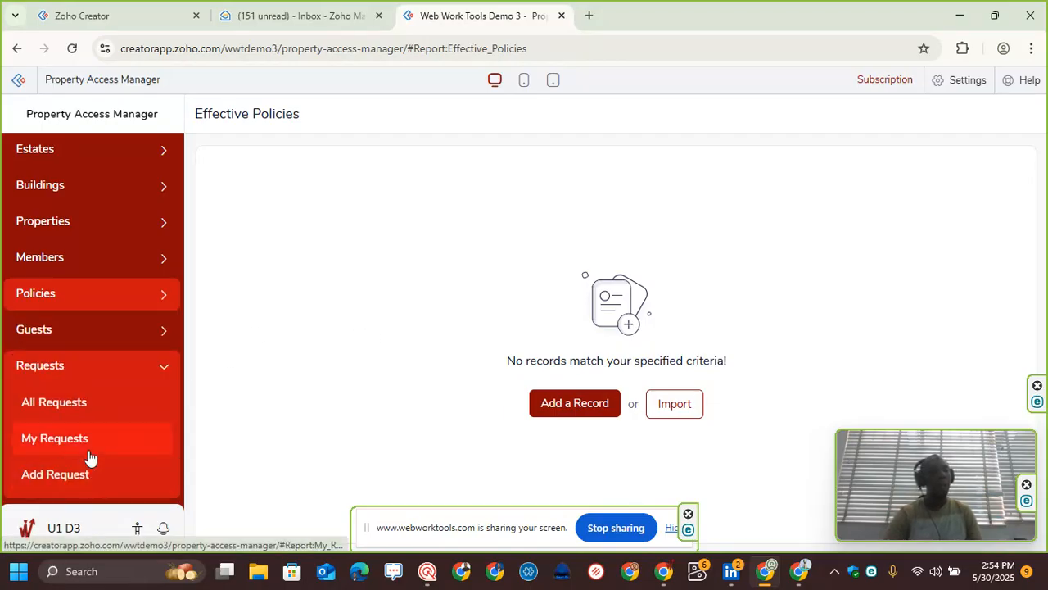
left_click(94, 444)
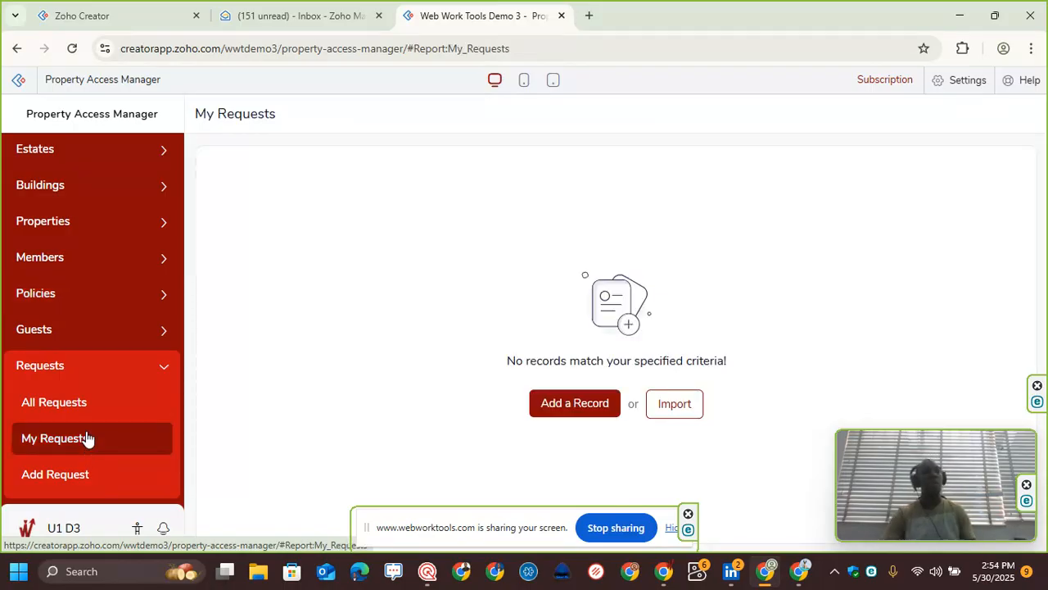
left_click(553, 412)
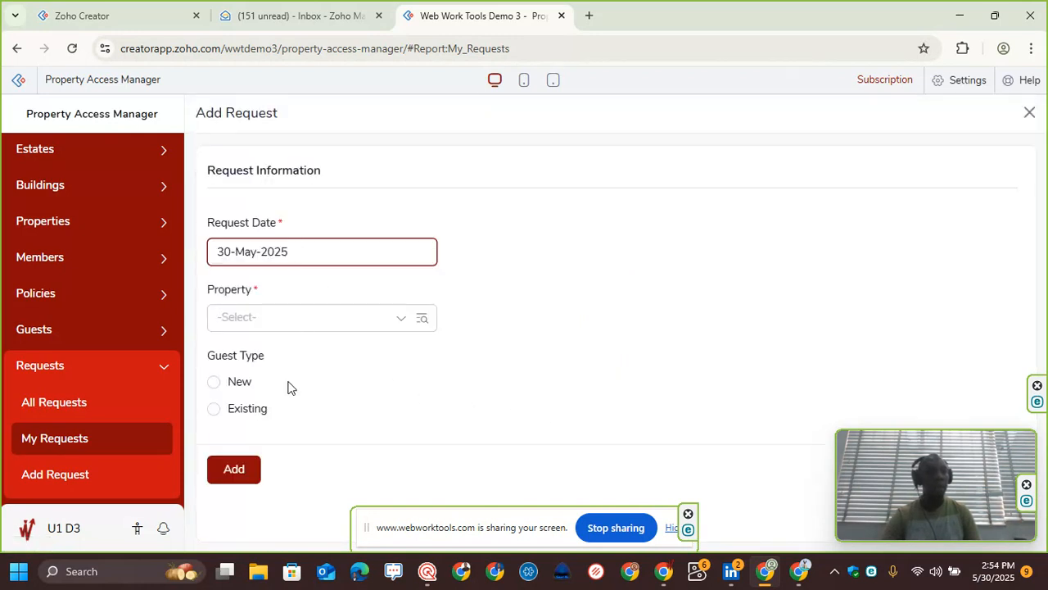
left_click(313, 319)
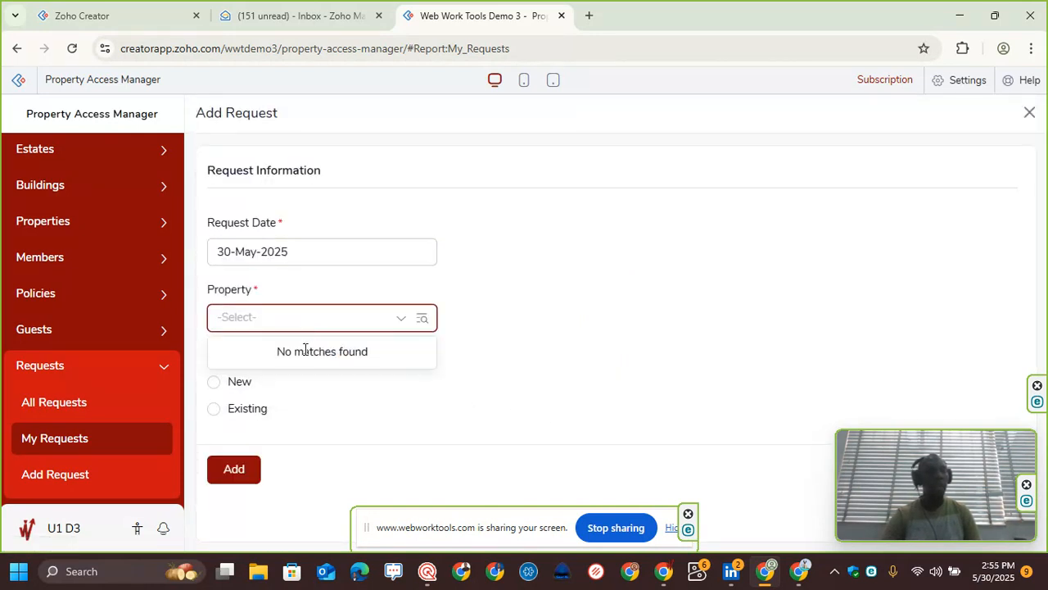
left_click(461, 294)
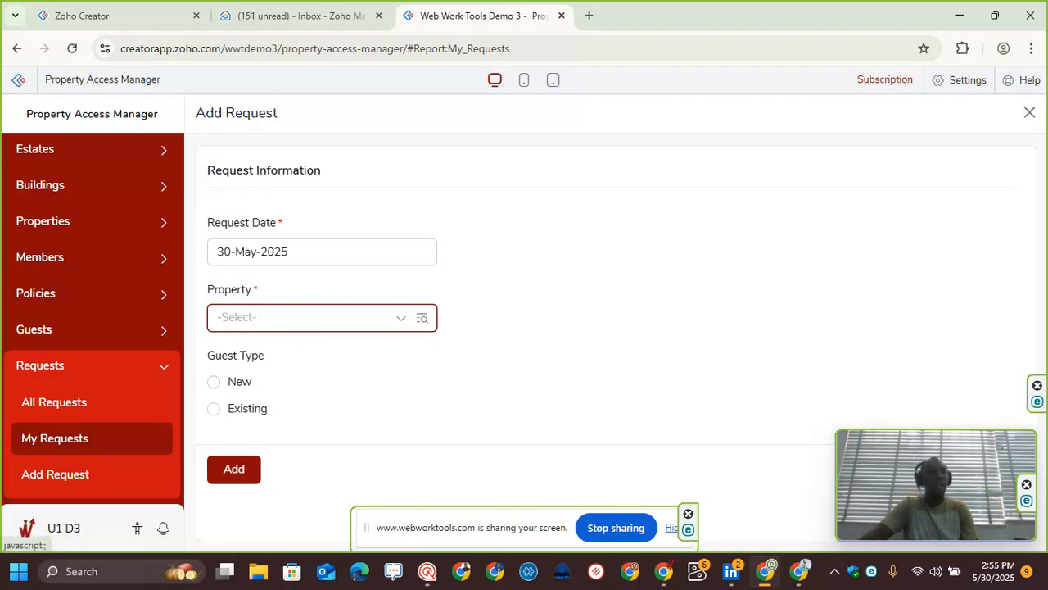
left_click(101, 481)
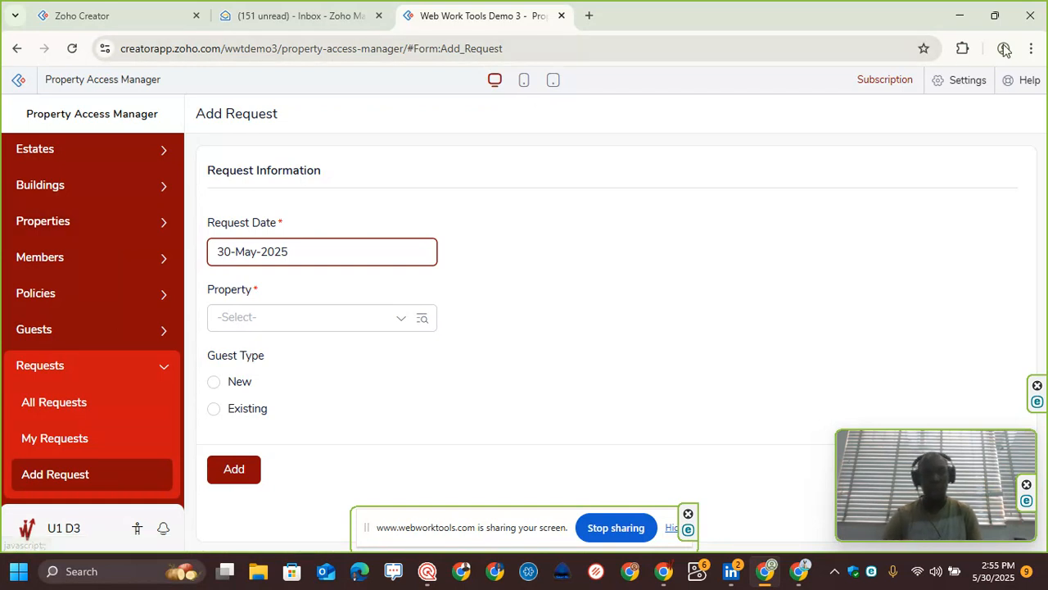
Step: Open the application Settings, view the Localization language options and briefly open Add Language
left_click(965, 90)
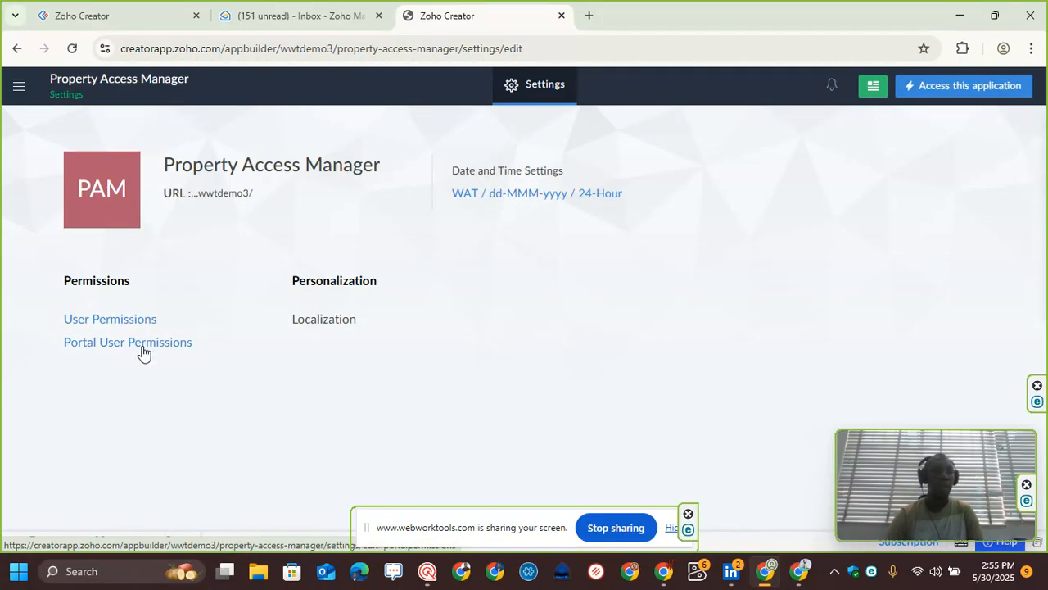
left_click(338, 323)
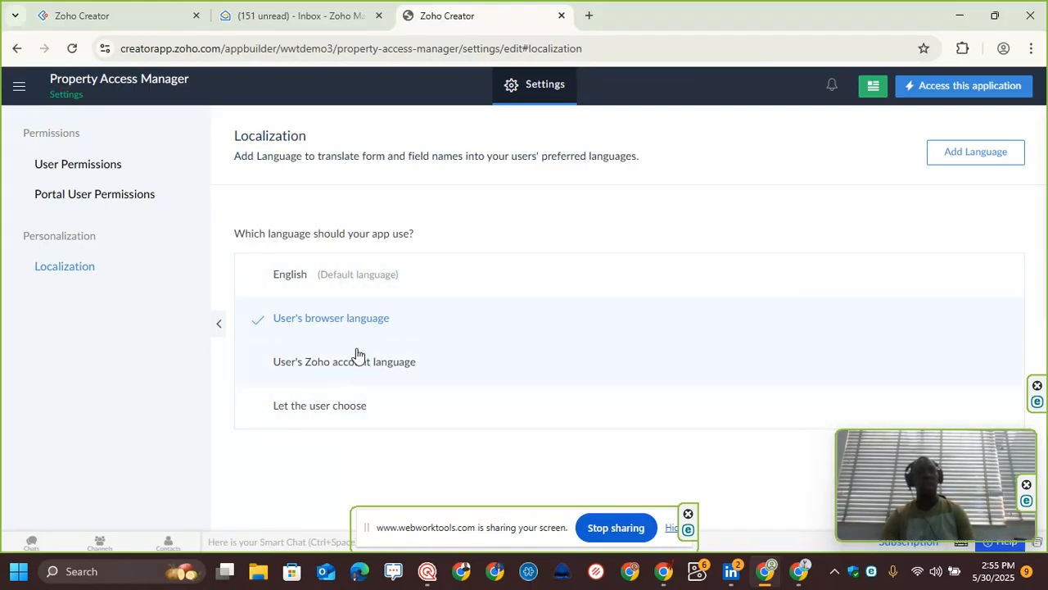
left_click(980, 152)
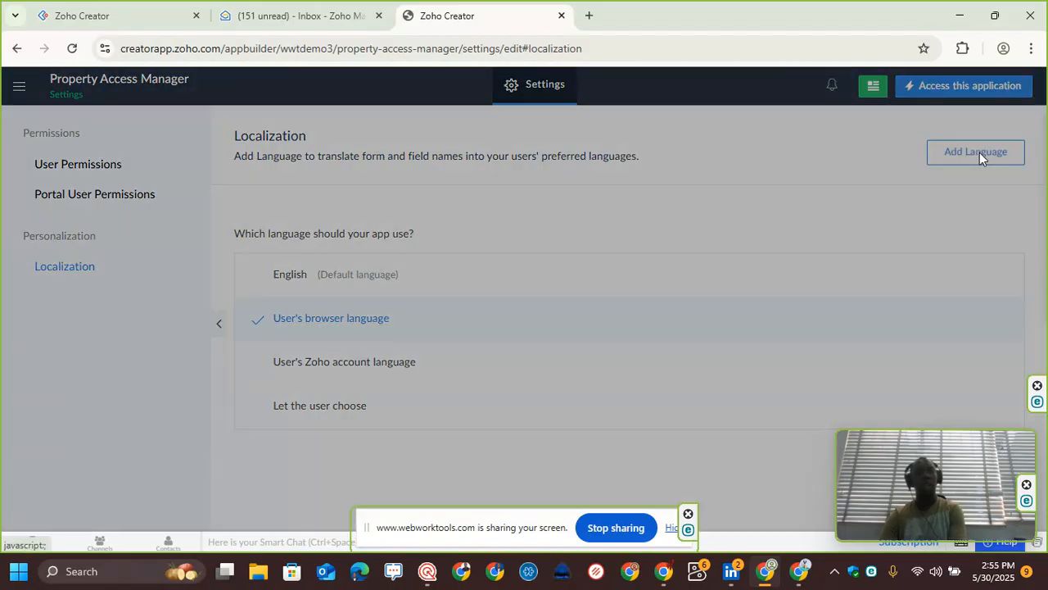
left_click(1023, 87)
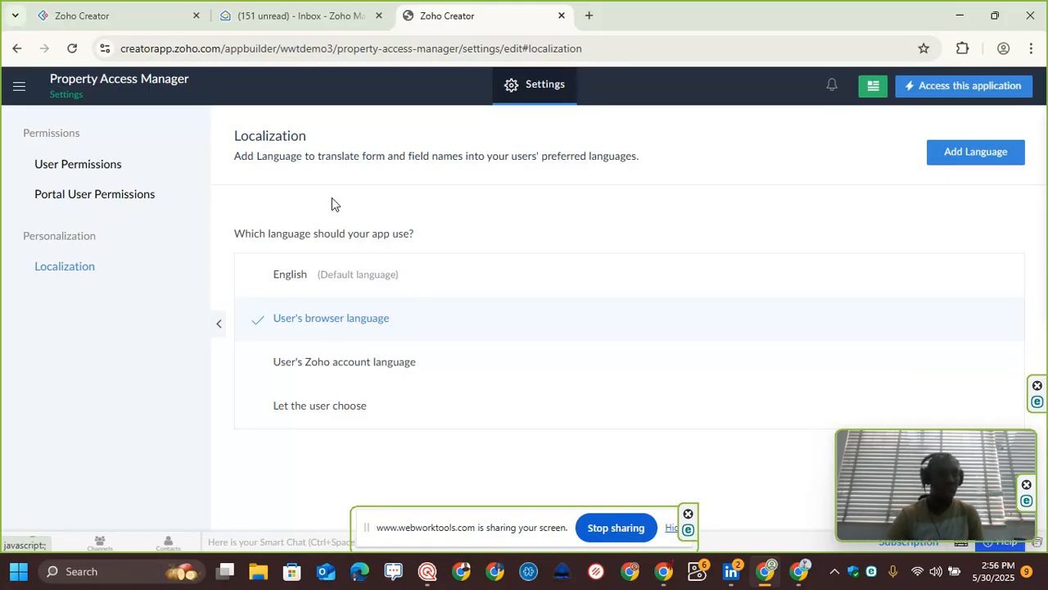
Step: Open User Permissions and view its Permissions, Roles and Data Sharing tabs
left_click(107, 175)
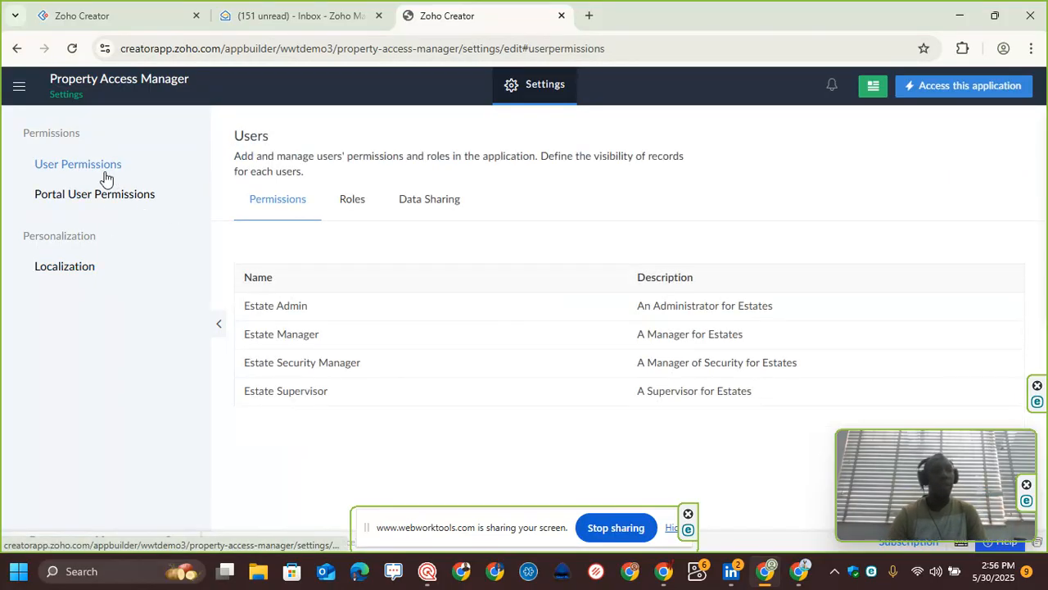
left_click(351, 200)
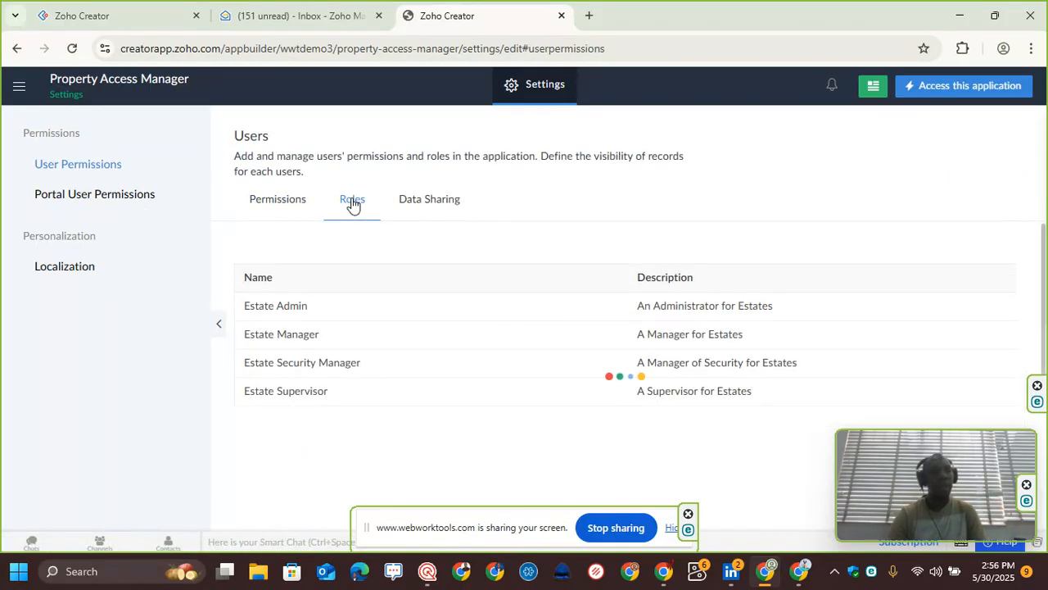
left_click(424, 202)
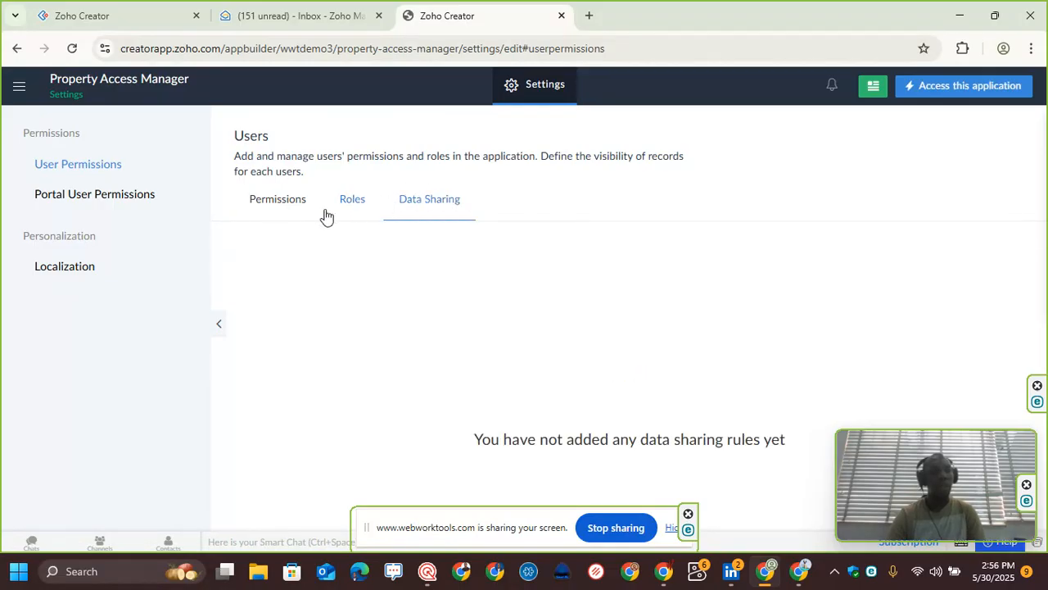
left_click(286, 216)
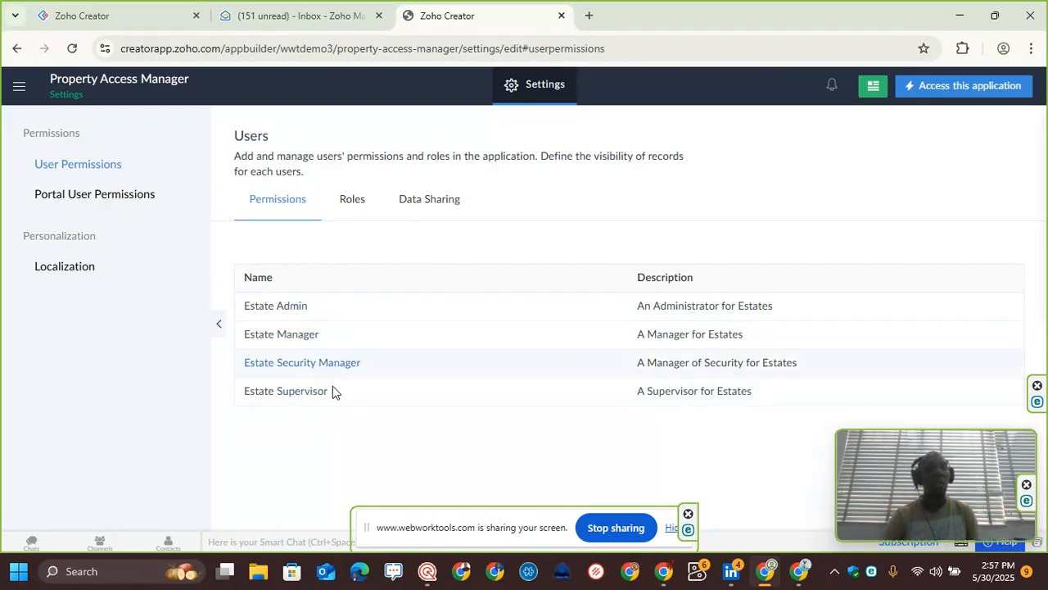
Step: View the Team Member and Collaborative Member role details in the Roles hierarchy
left_click(350, 201)
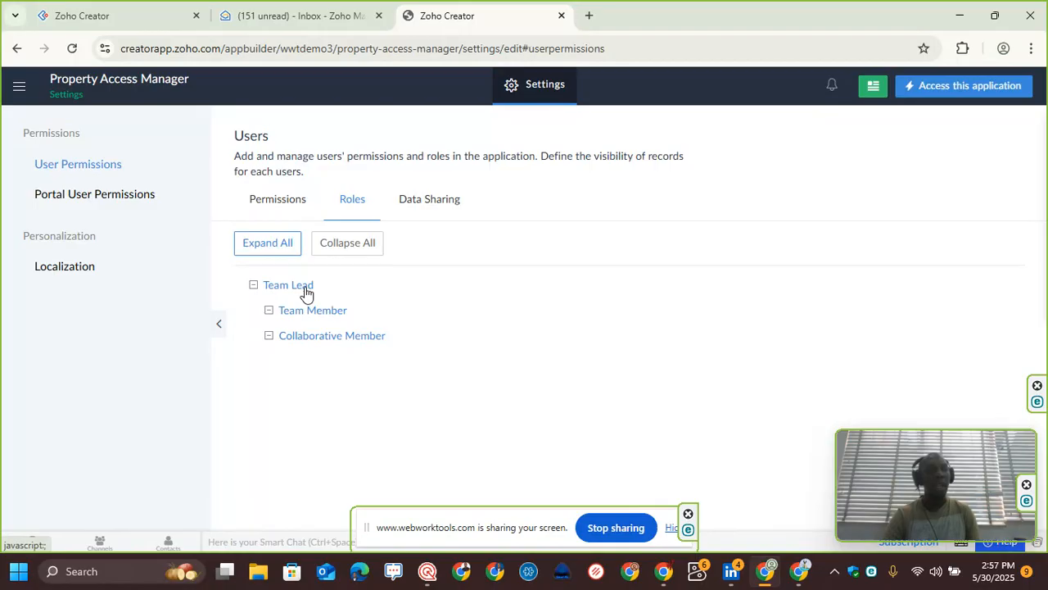
left_click(325, 335)
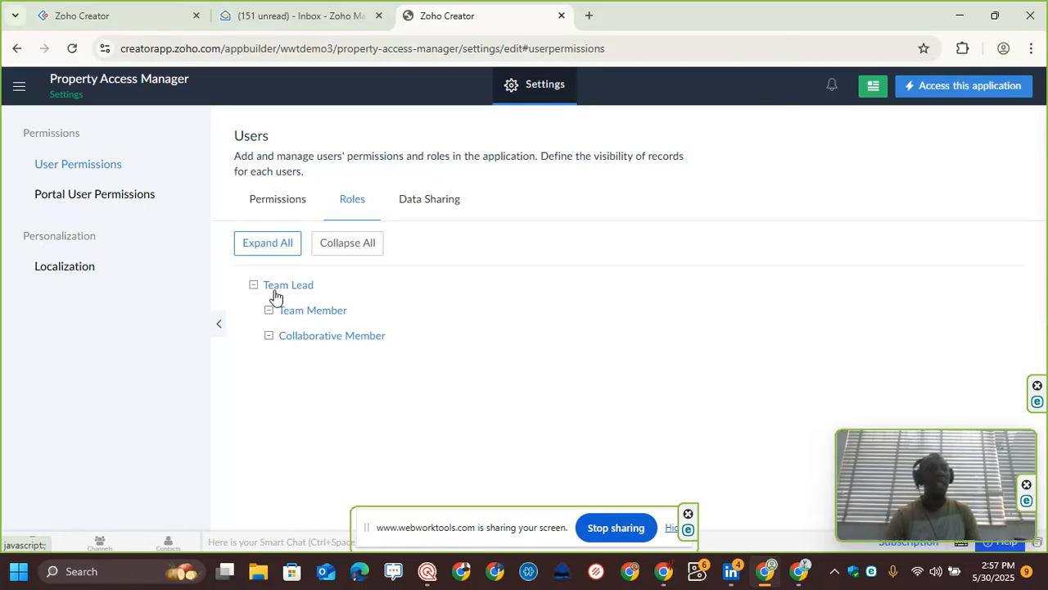
left_click(331, 318)
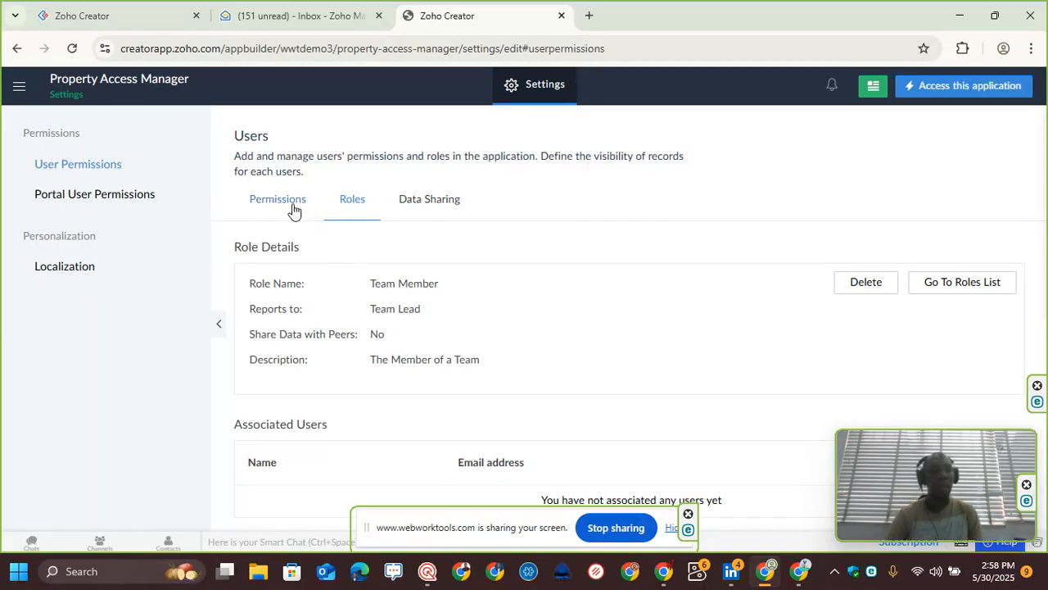
left_click(219, 325)
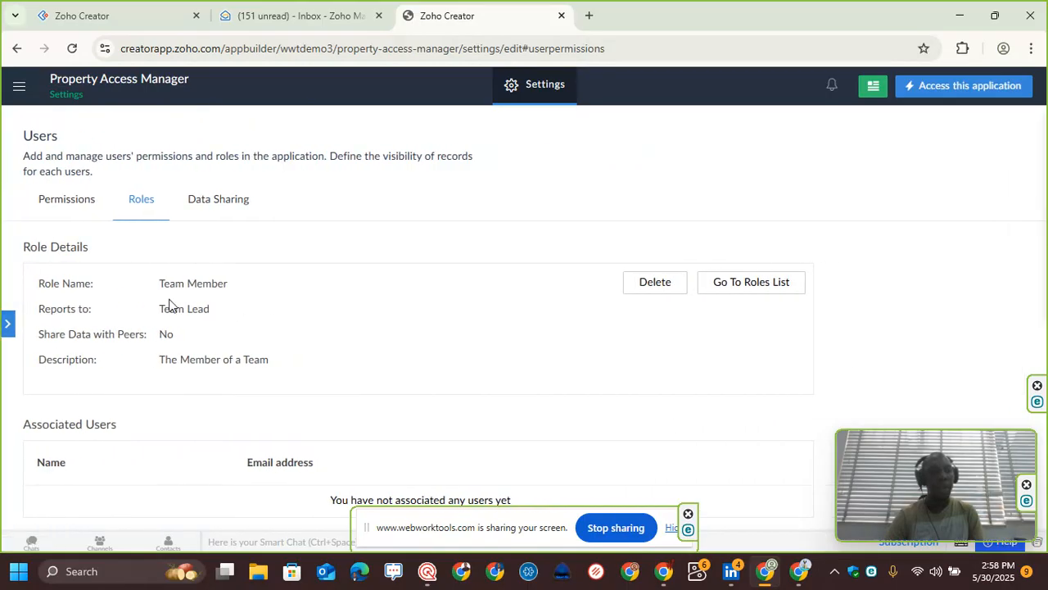
left_click(12, 326)
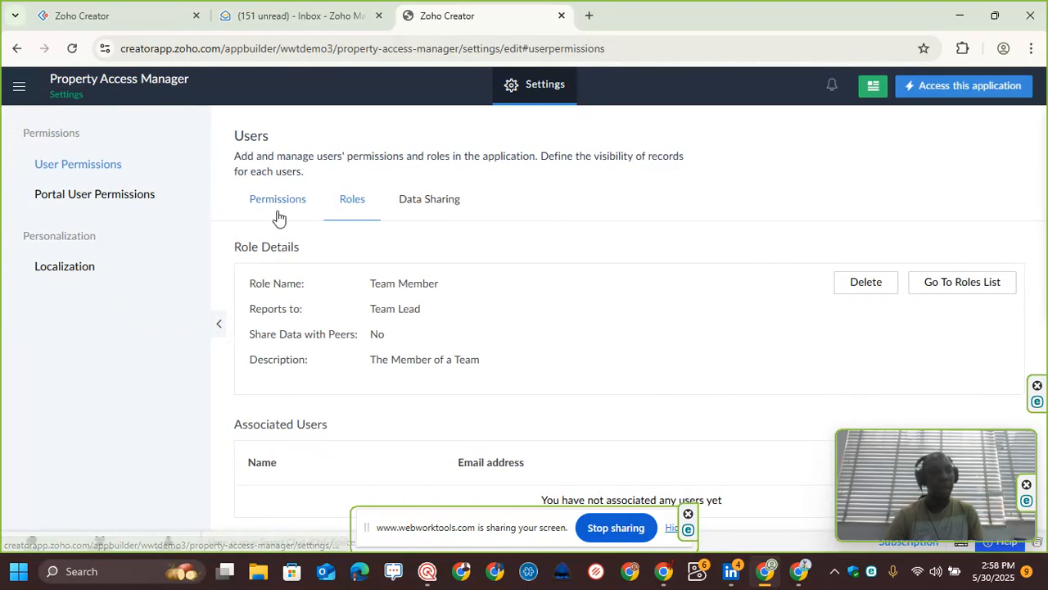
left_click(342, 213)
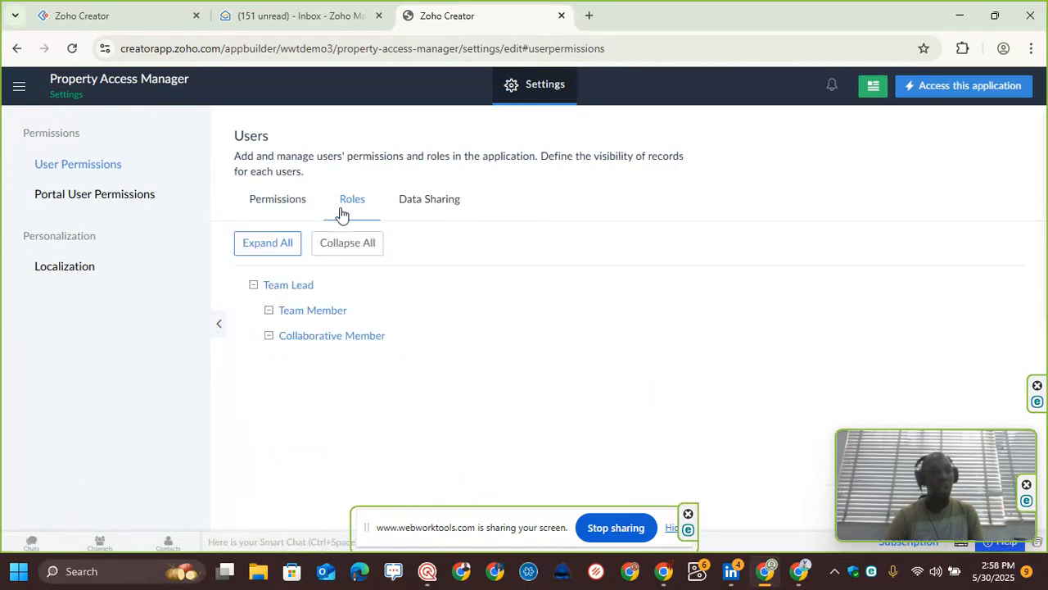
left_click(324, 338)
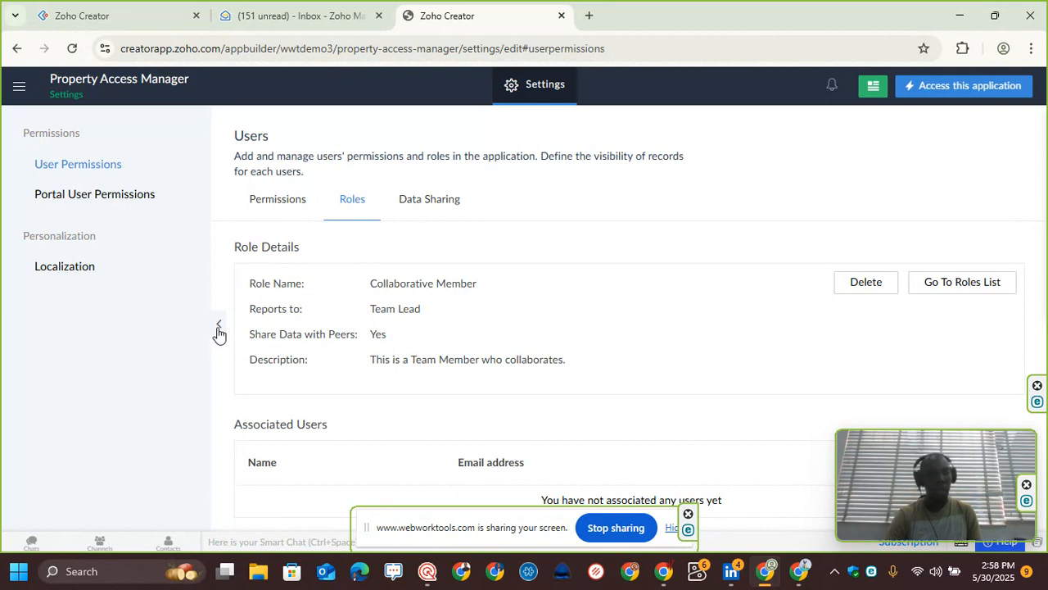
Step: Revisit the Team Lead, Team Member and Collaborative Member roles and review the Team Lead's associated users
left_click(349, 206)
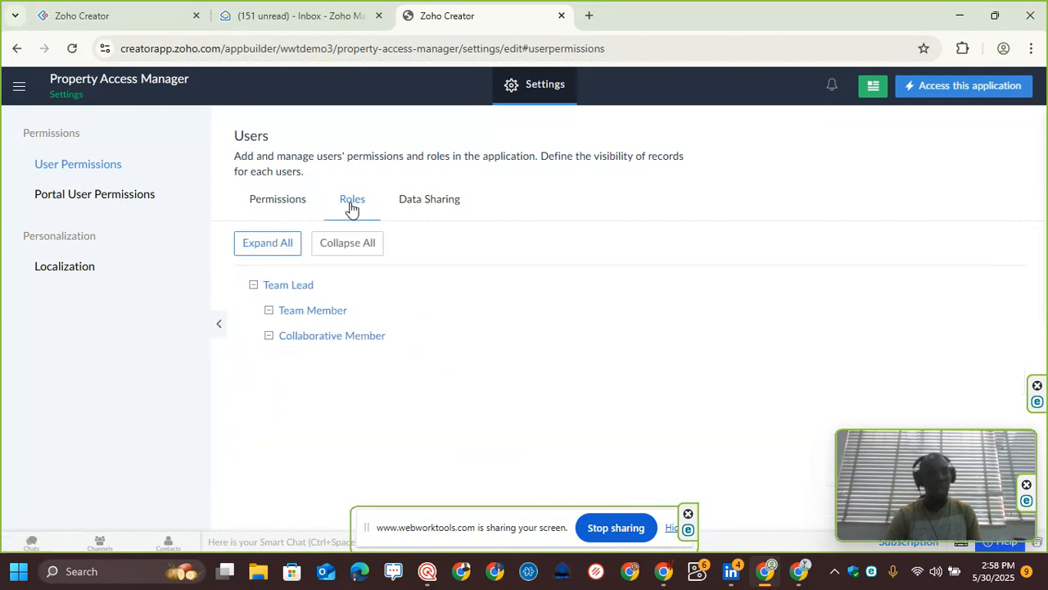
left_click(309, 286)
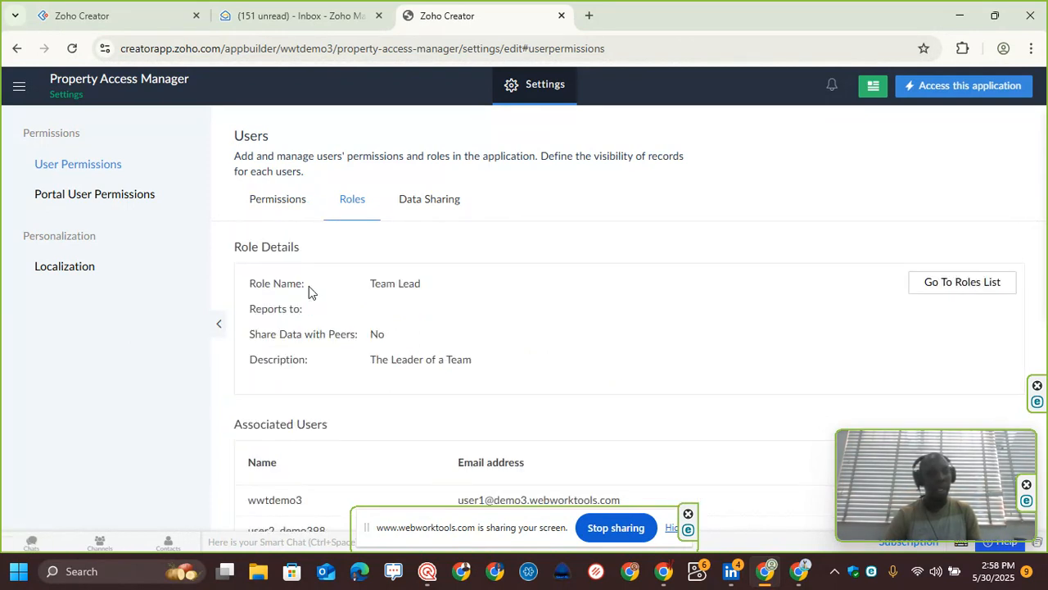
left_click(286, 205)
left_click(341, 204)
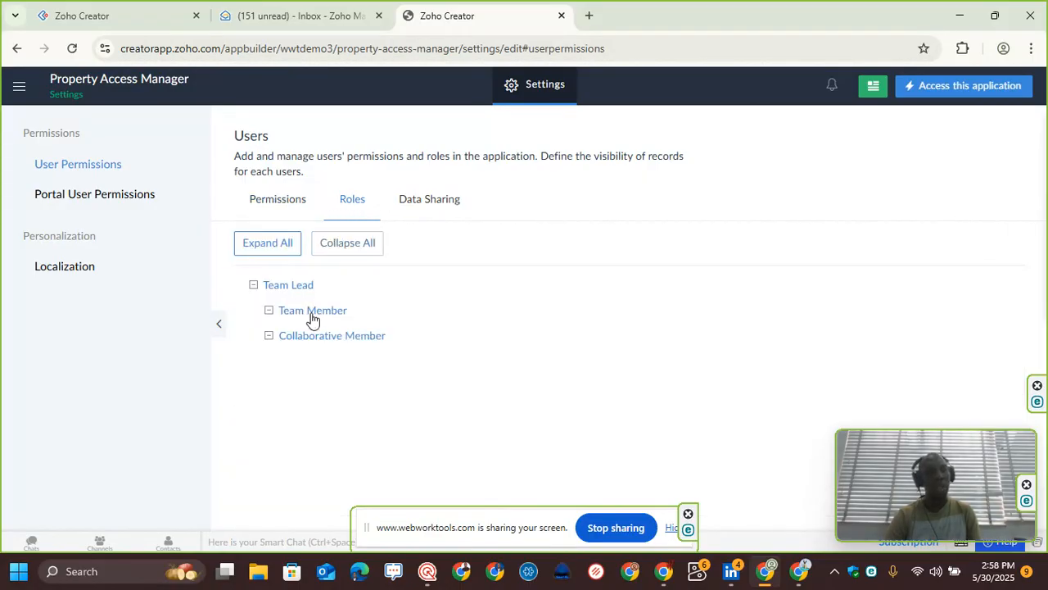
left_click(313, 316)
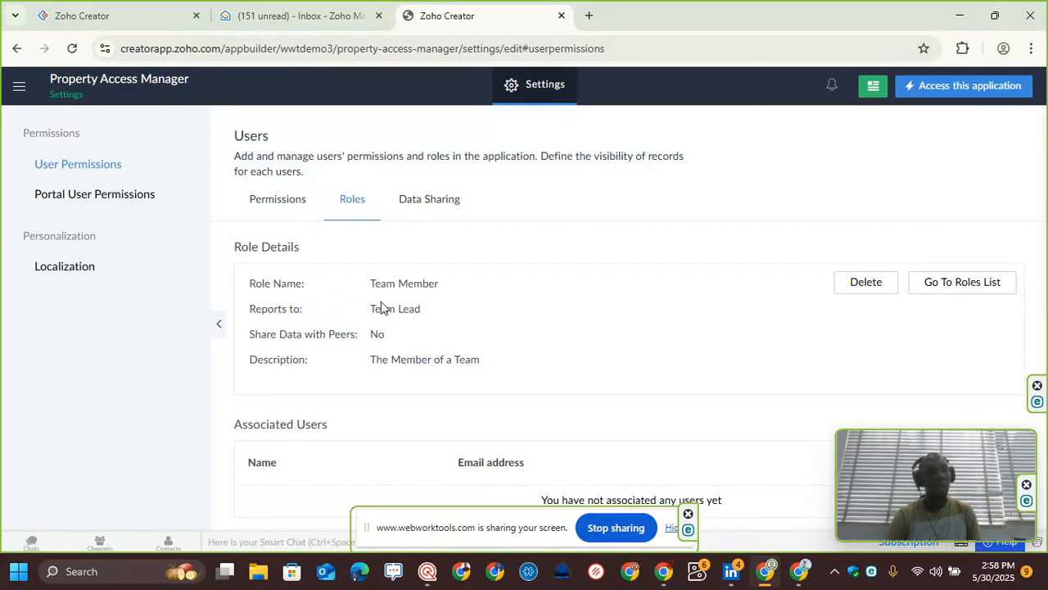
left_click(360, 212)
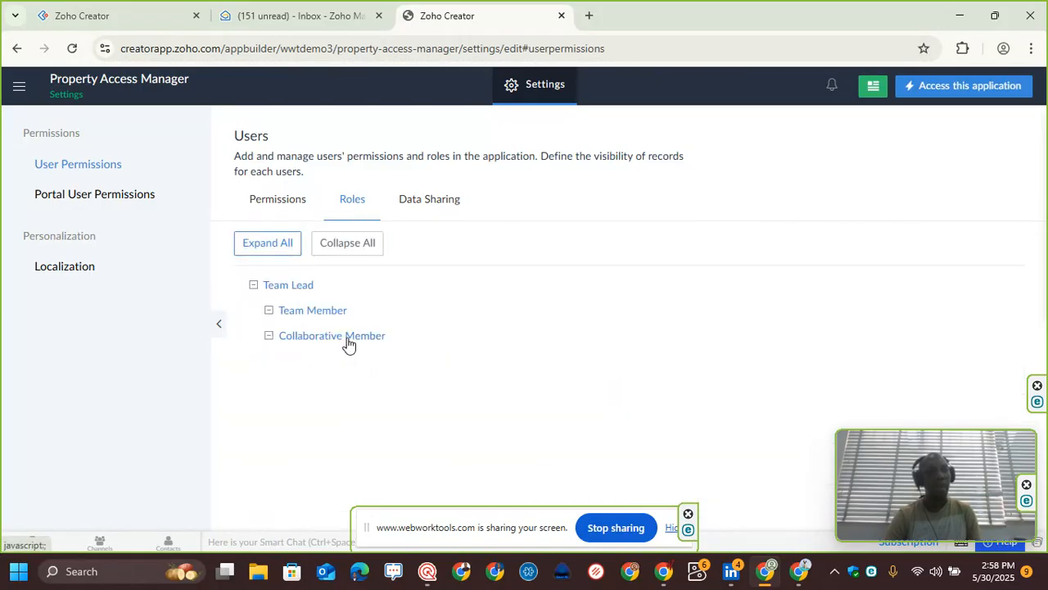
left_click(347, 339)
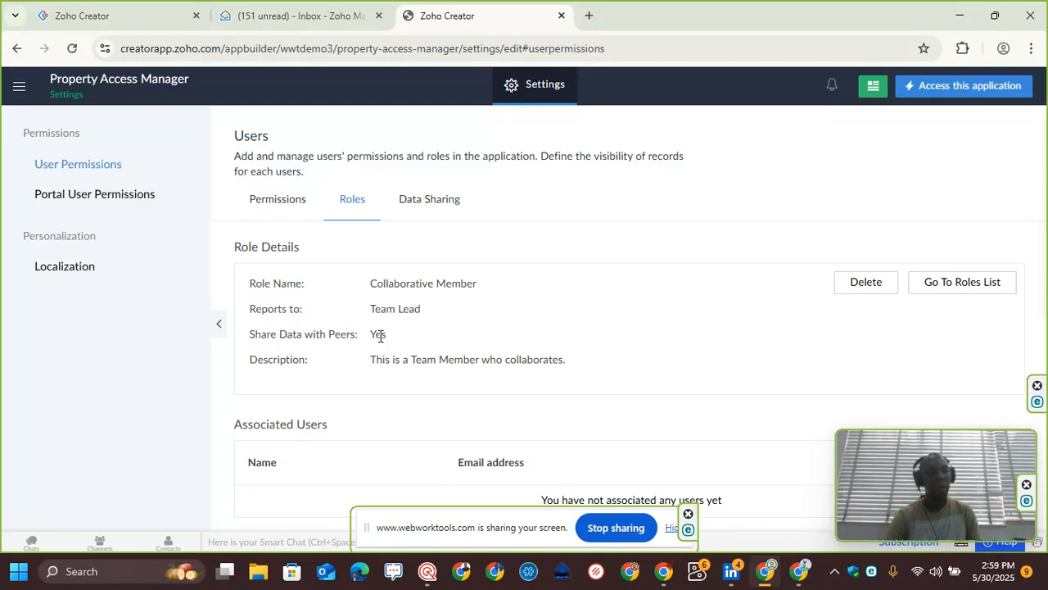
left_click(347, 206)
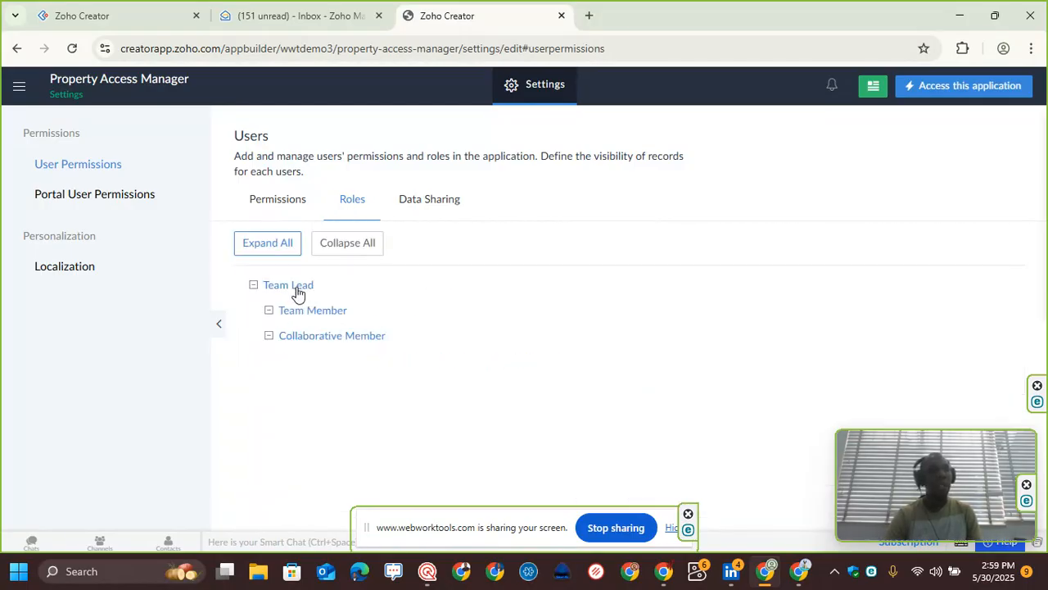
left_click(297, 290)
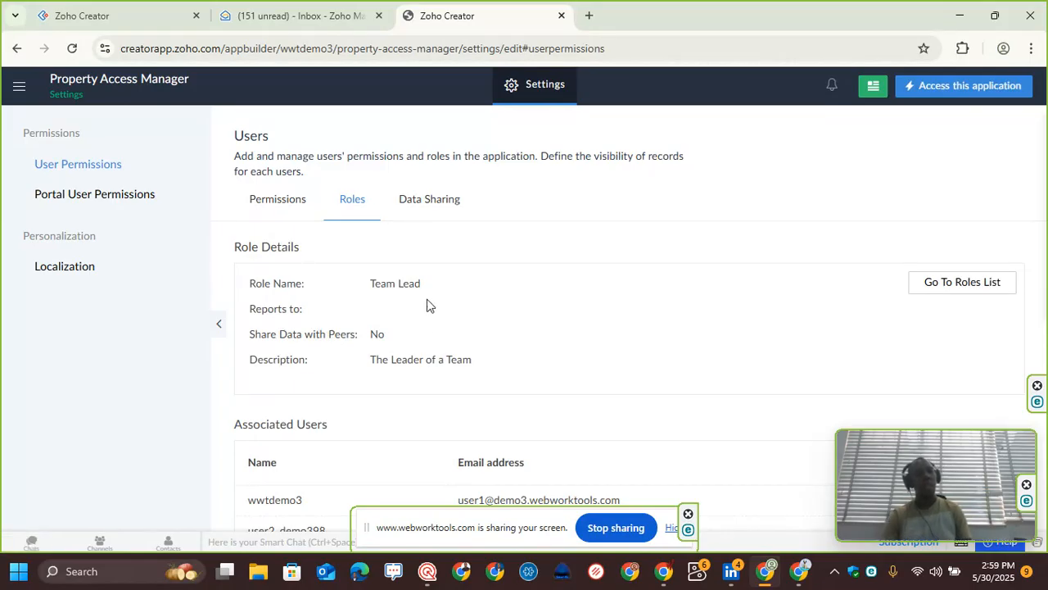
scroll(360, 418, "down", 1)
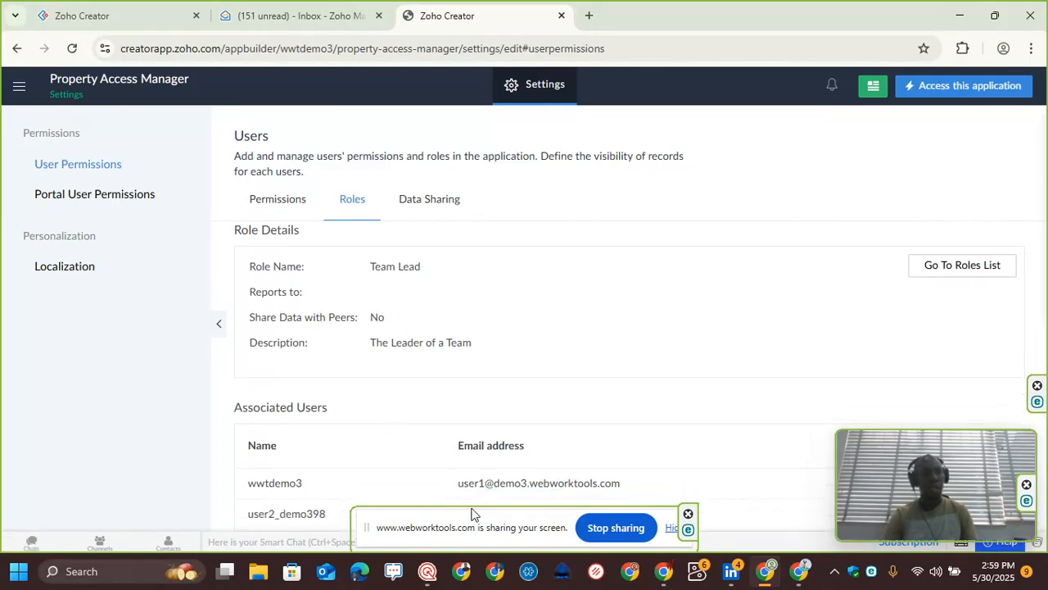
left_click_drag(460, 522, 481, 378)
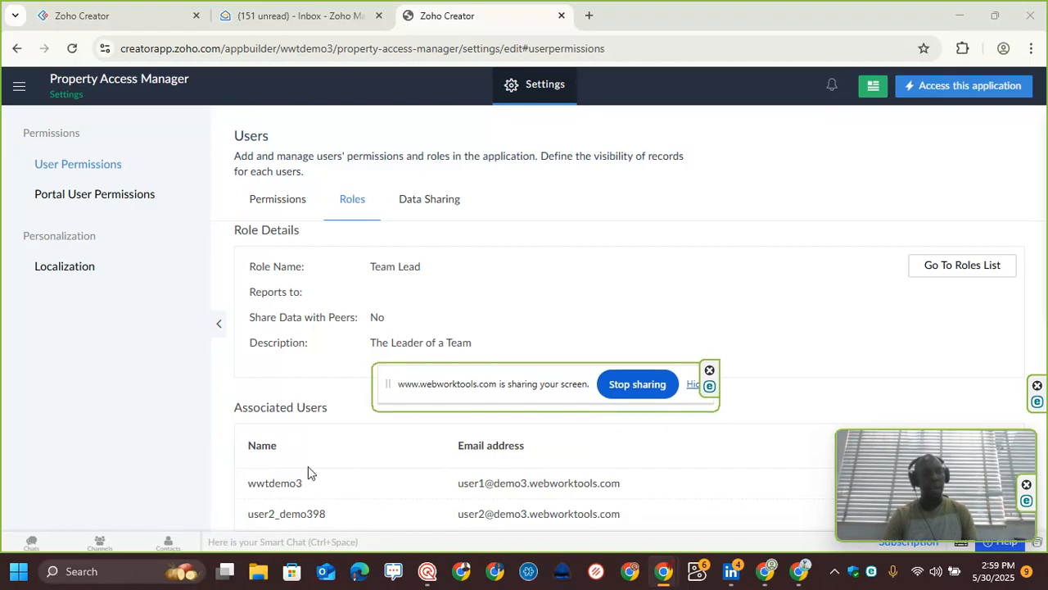
left_click_drag(478, 384, 448, 478)
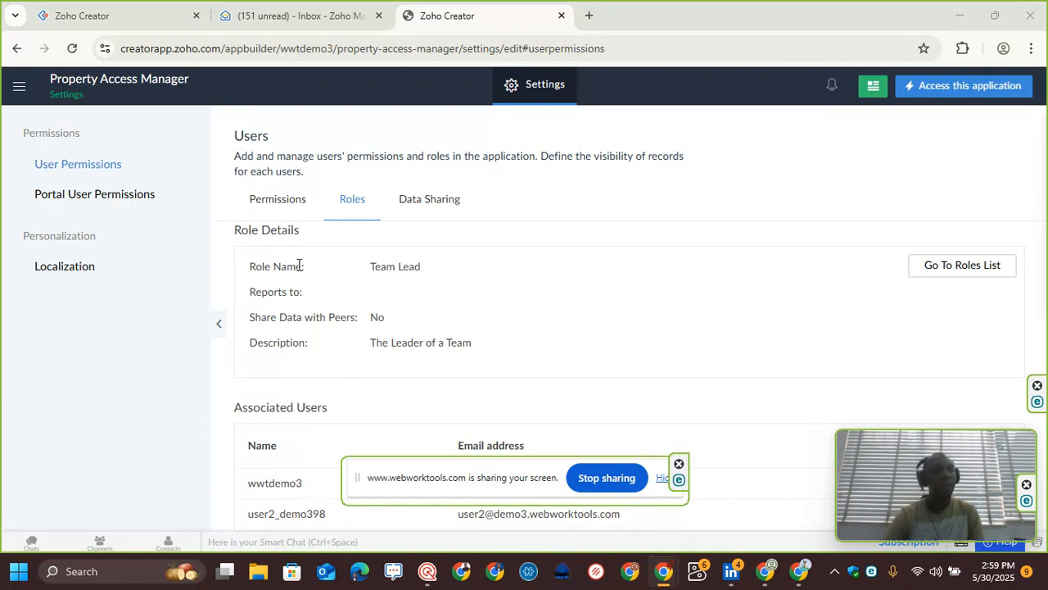
Step: Review the user Permissions list and the Portal User Permissions page
left_click(278, 205)
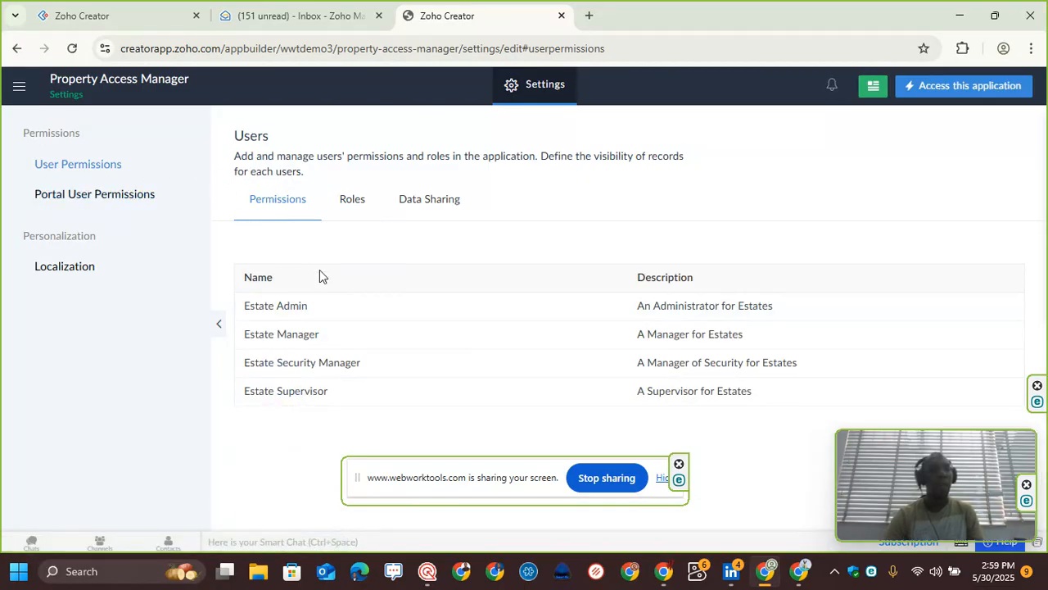
left_click(110, 205)
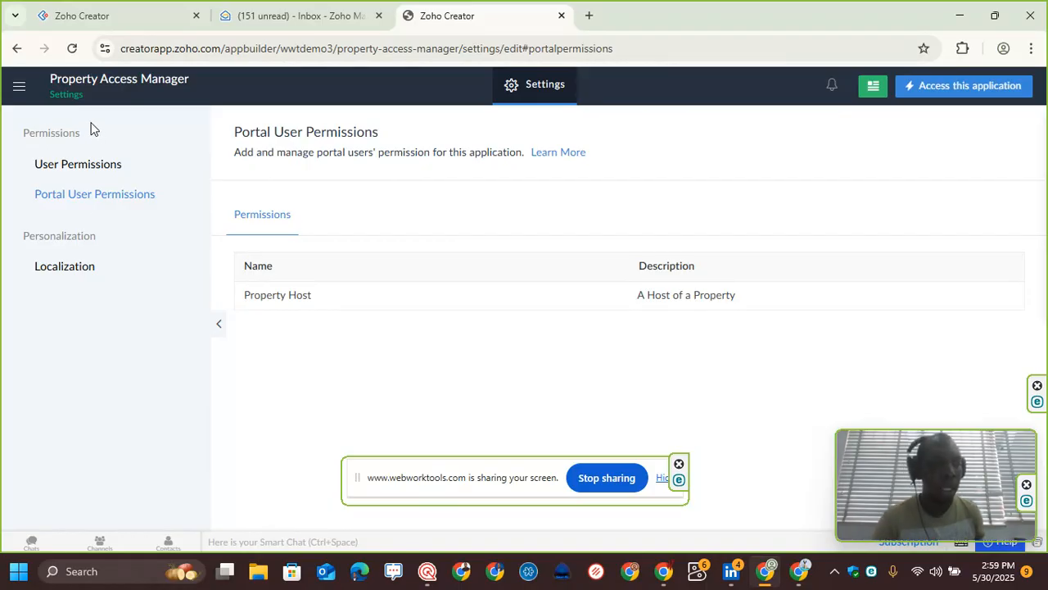
Step: Open the live application, browse the Policies, Guests and Requests menu sections, and open the Add Guest form
left_click(965, 98)
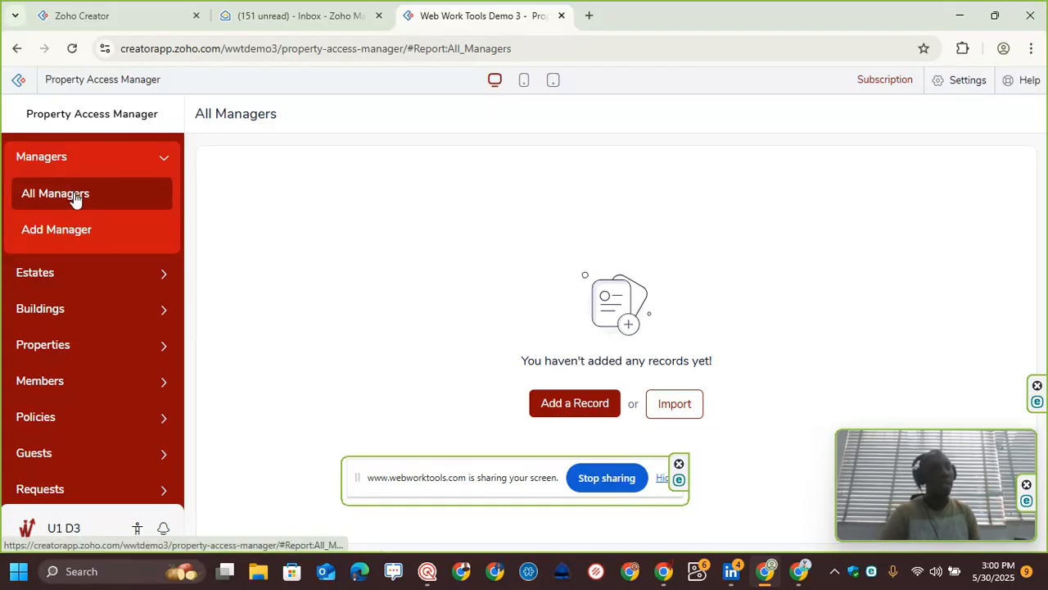
scroll(75, 197, "down", 1)
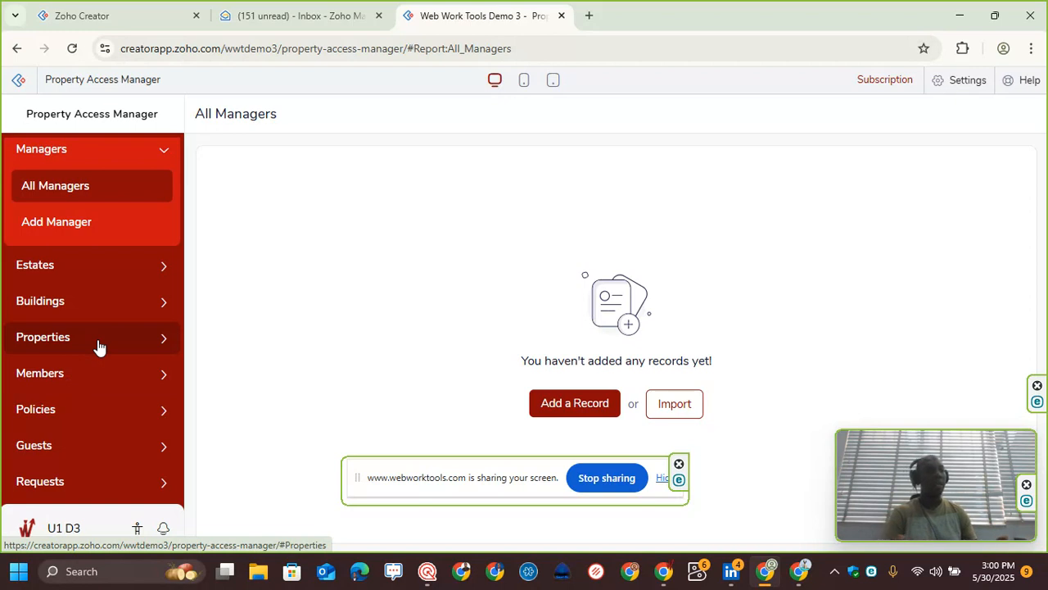
left_click(72, 410)
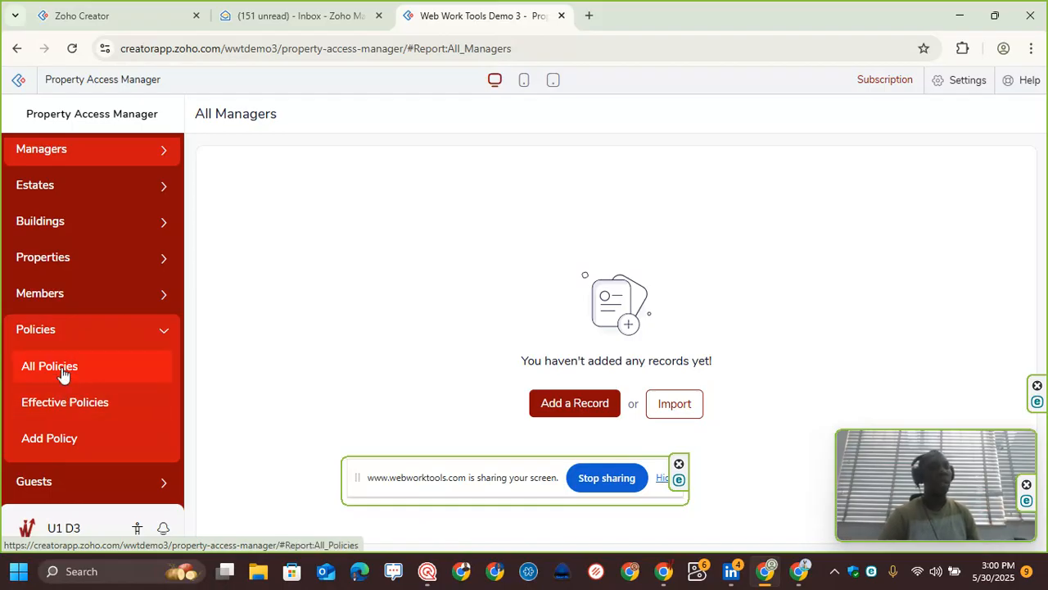
scroll(96, 415, "down", 1)
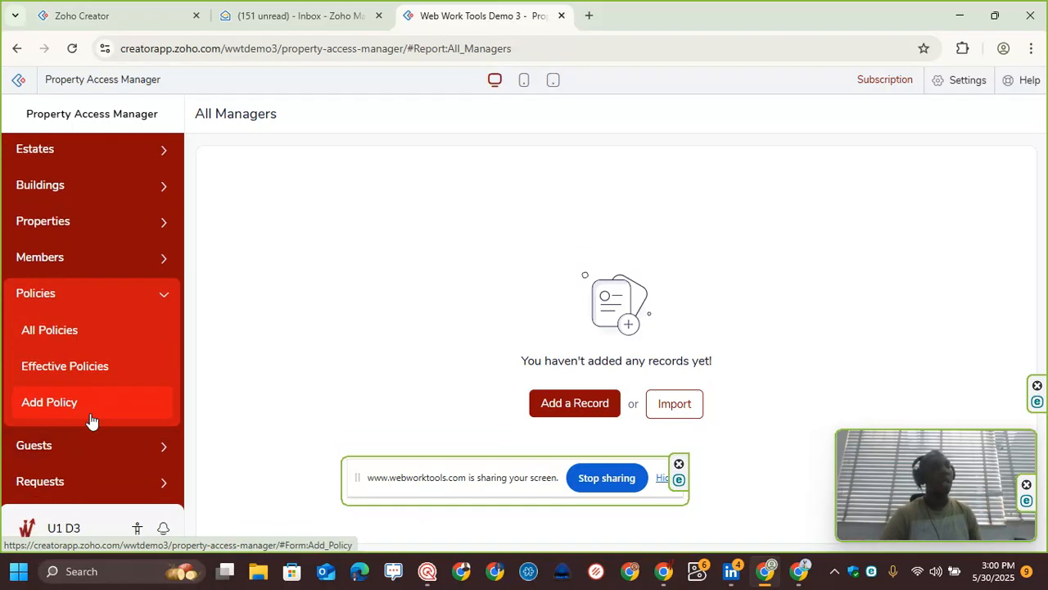
left_click(100, 451)
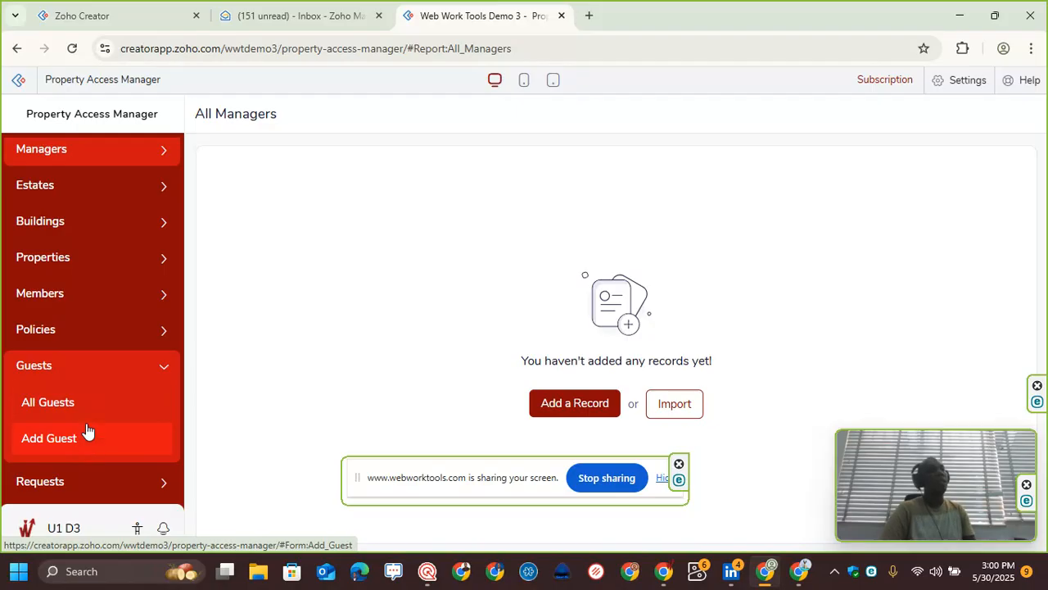
left_click(104, 486)
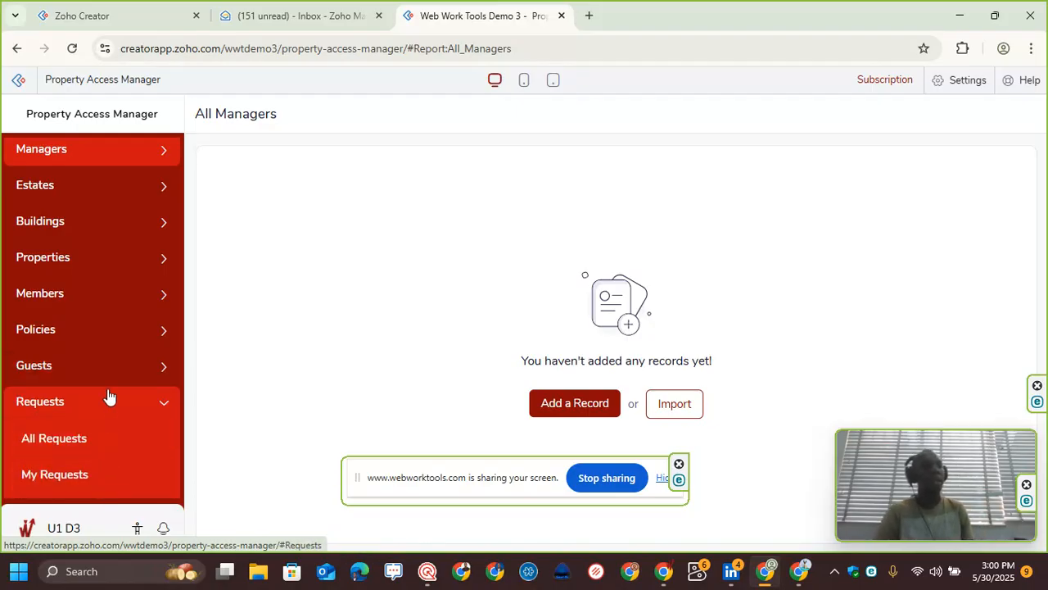
left_click(121, 376)
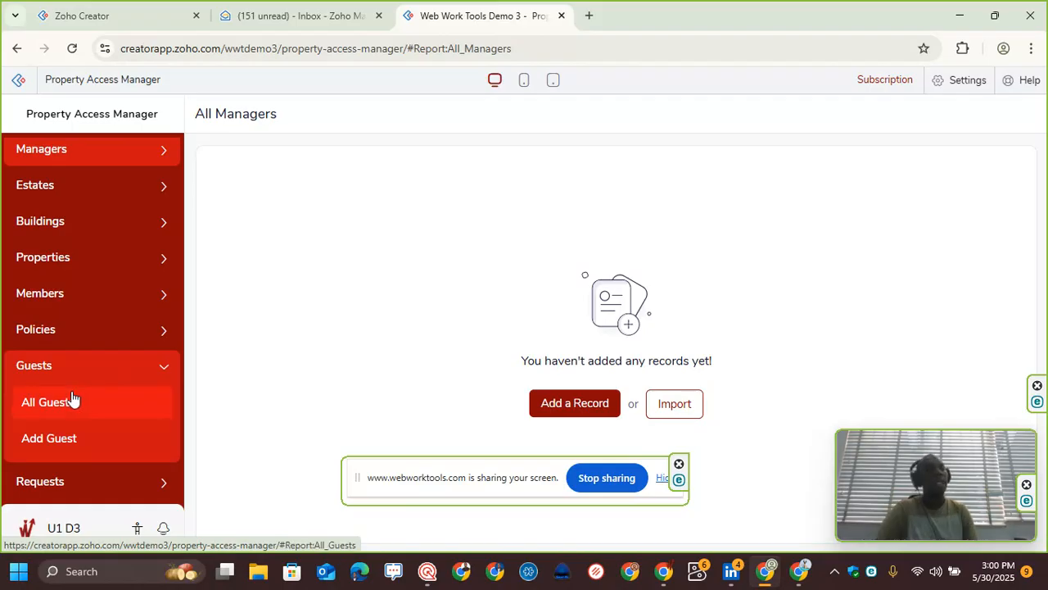
left_click(82, 440)
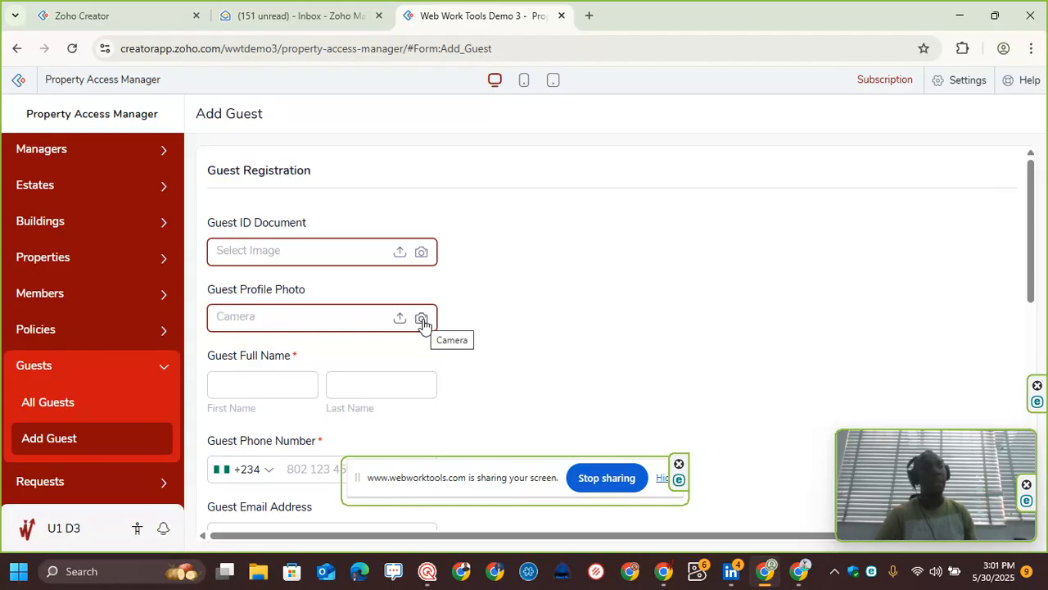
Step: Scroll through the Add Guest form to examine its guest registration fields
scroll(423, 324, "down", 1)
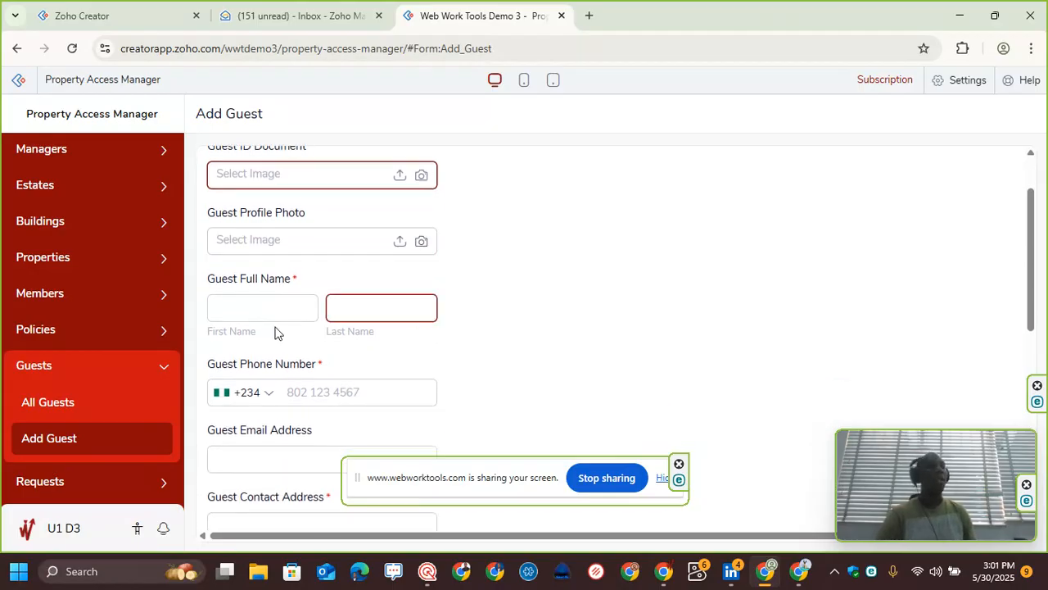
left_click(254, 305)
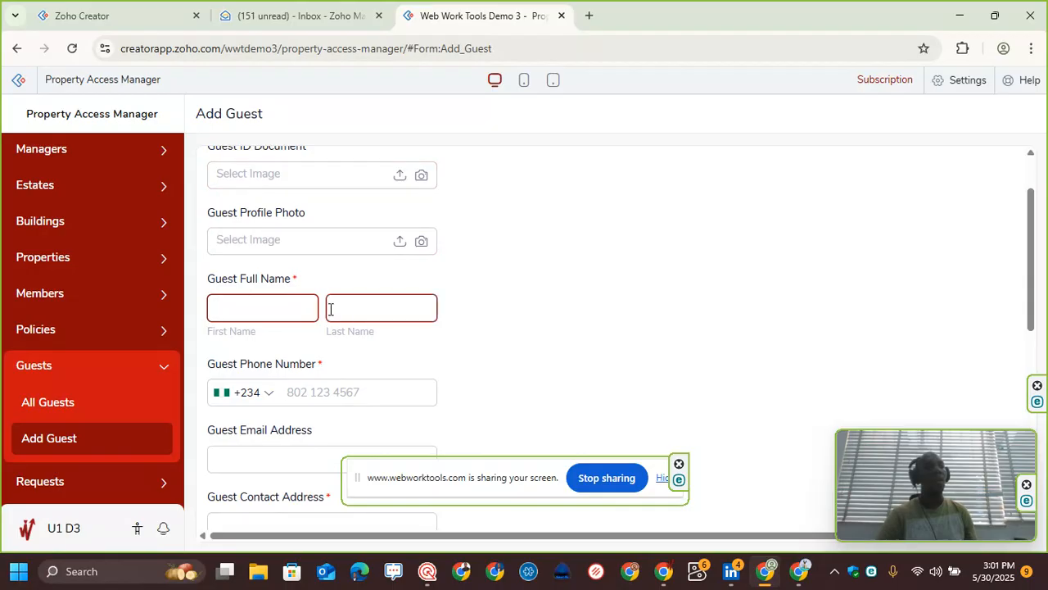
scroll(330, 309, "down", 2)
scroll(360, 271, "down", 1)
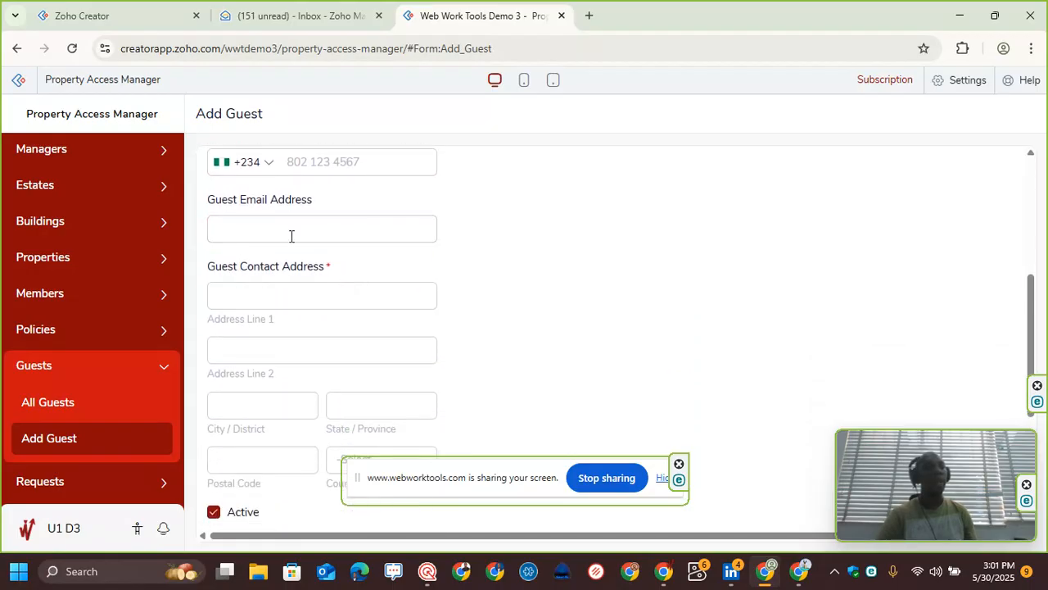
scroll(286, 226, "up", 3)
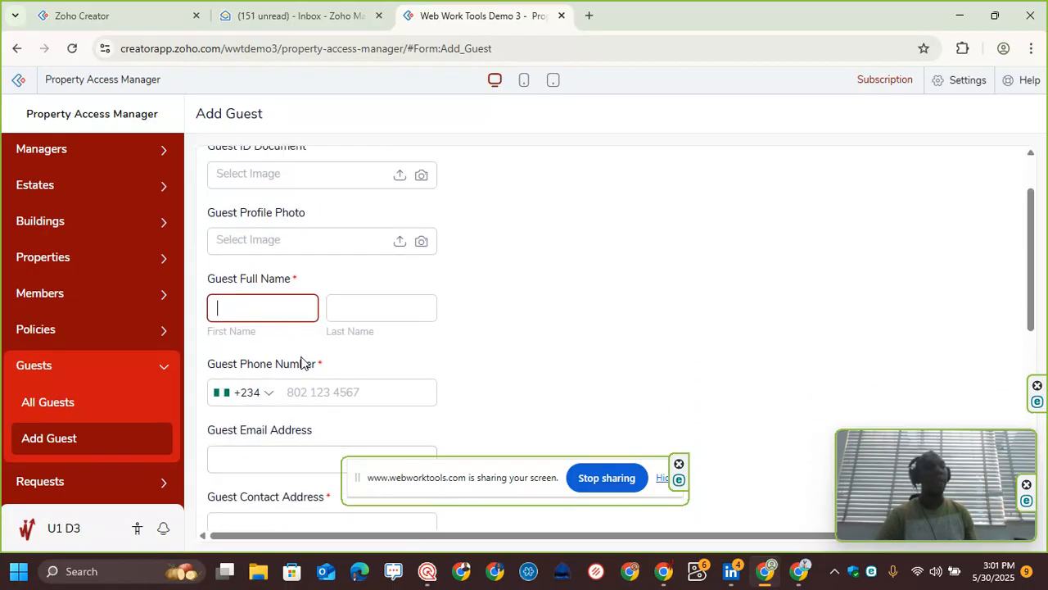
scroll(302, 362, "down", 2)
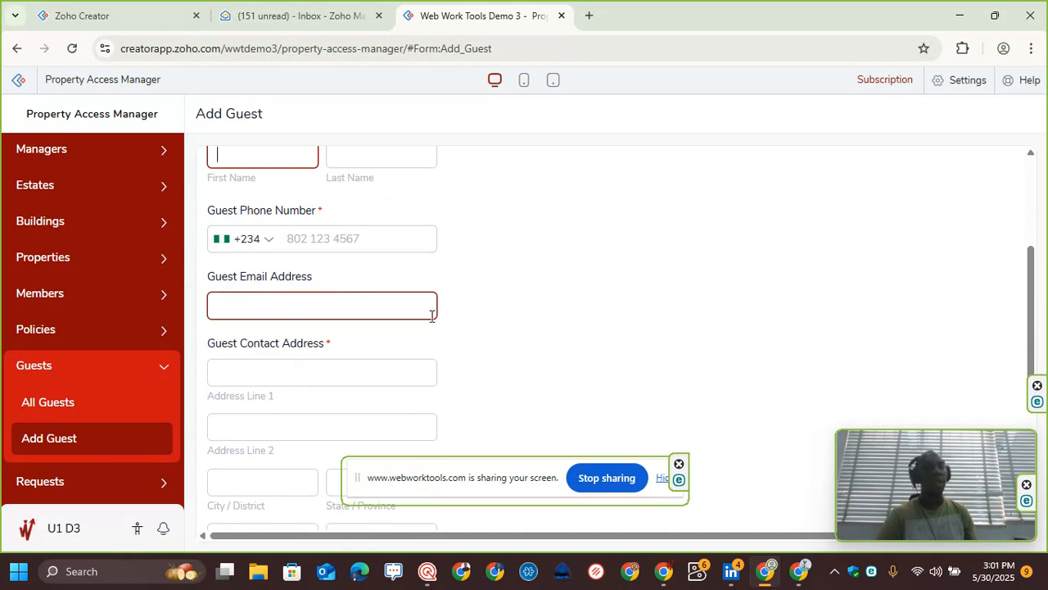
scroll(254, 301, "down", 1)
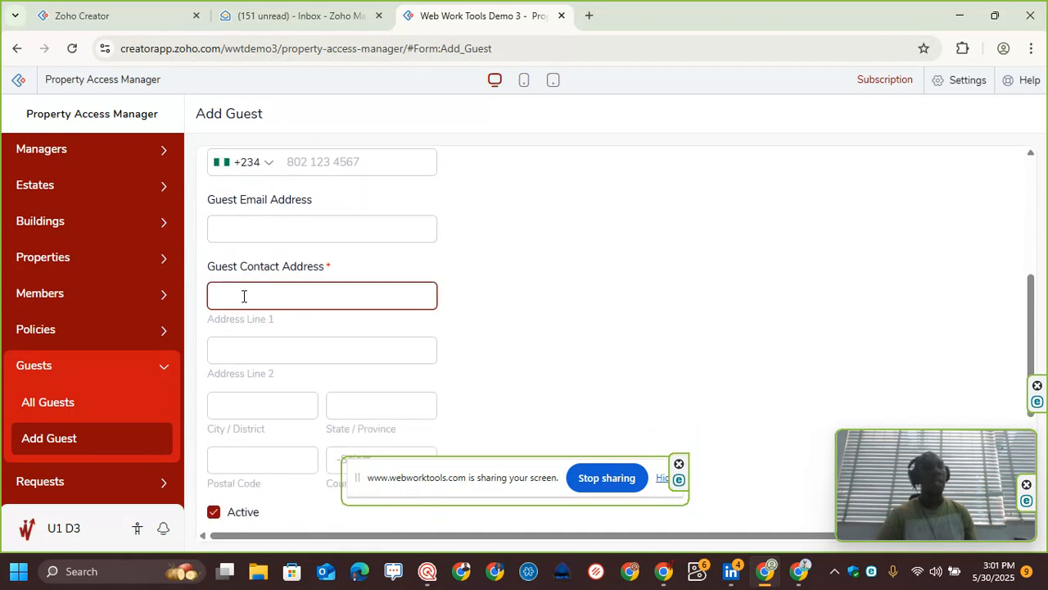
scroll(244, 297, "down", 1)
scroll(238, 344, "down", 2)
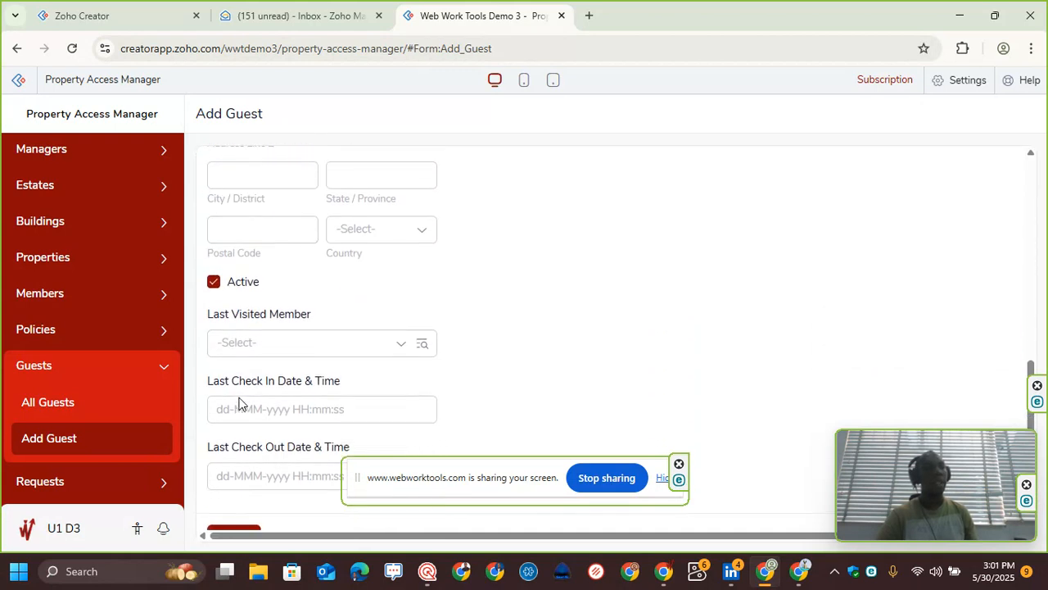
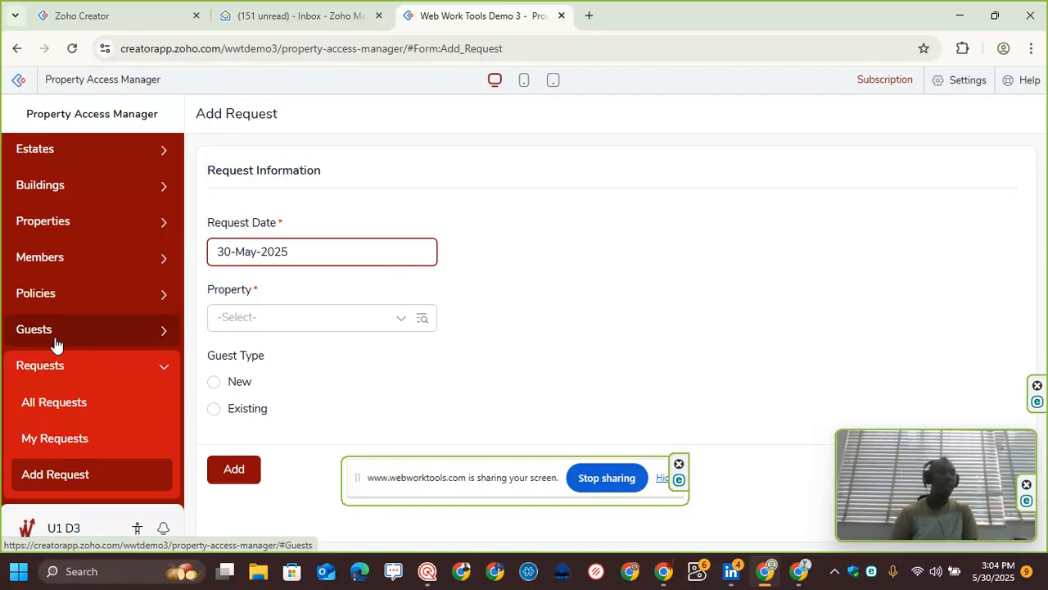
Step: Reopen the Add Guest form and scroll through its fields
left_click(75, 332)
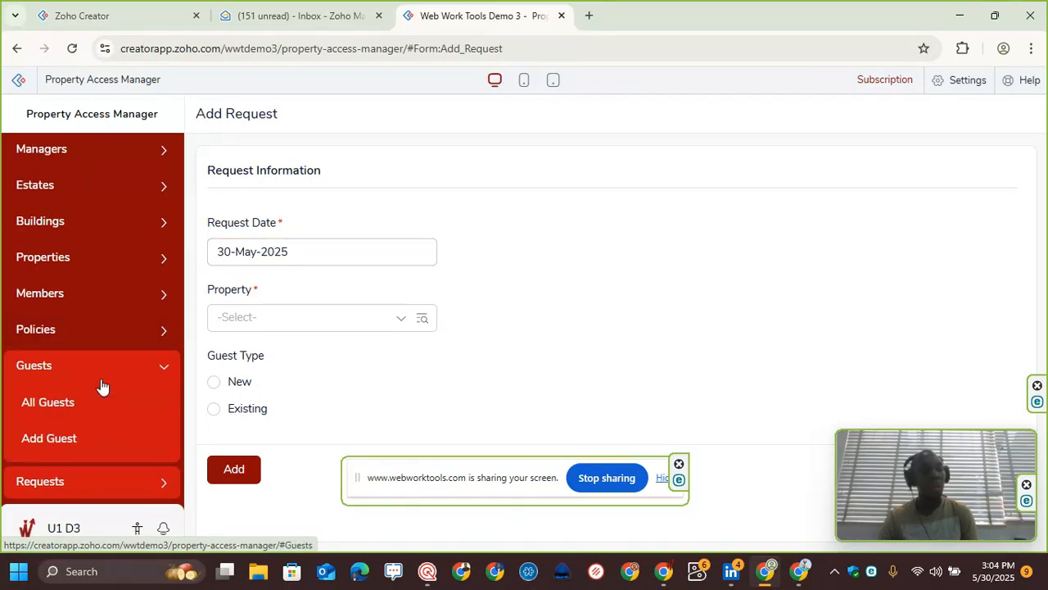
left_click(77, 440)
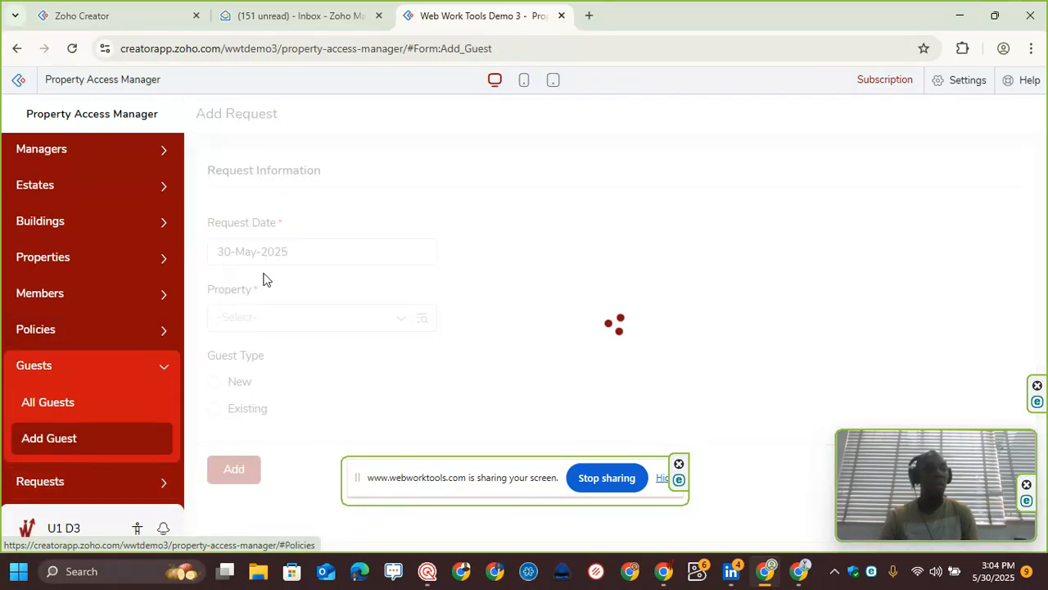
scroll(293, 276, "down", 10)
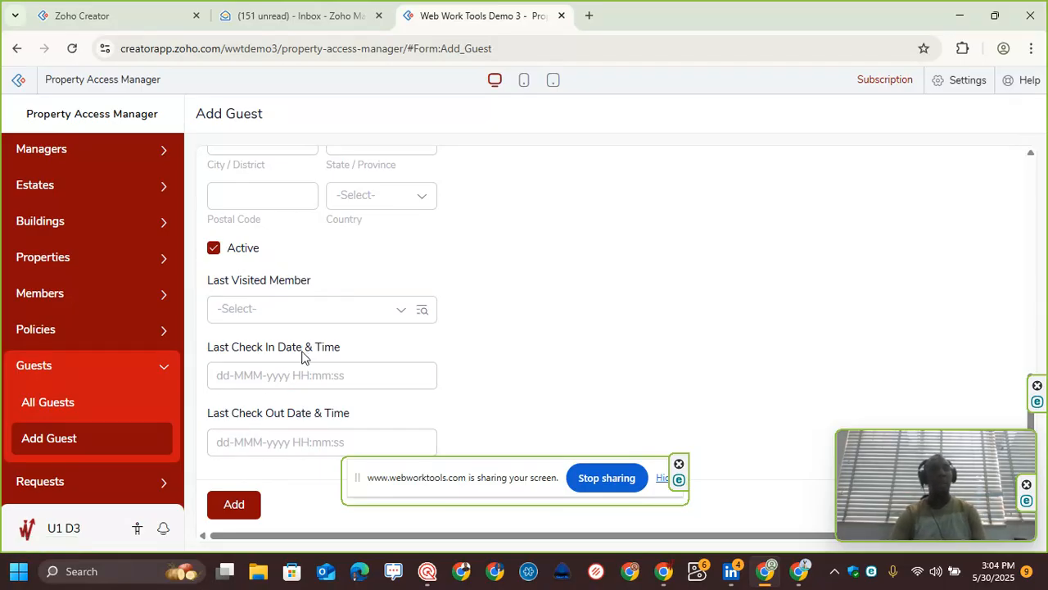
scroll(302, 354, "up", 4)
scroll(103, 318, "up", 1)
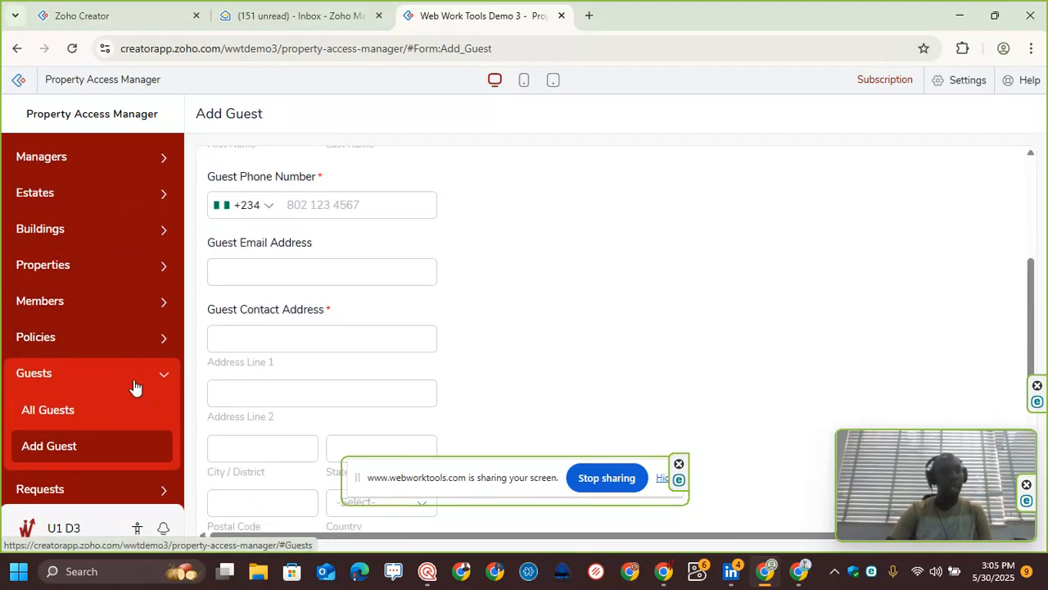
Step: Open the Add Manager form, check the signed-in user's account details, and enter the manager's first and last name
left_click(132, 168)
left_click(131, 236)
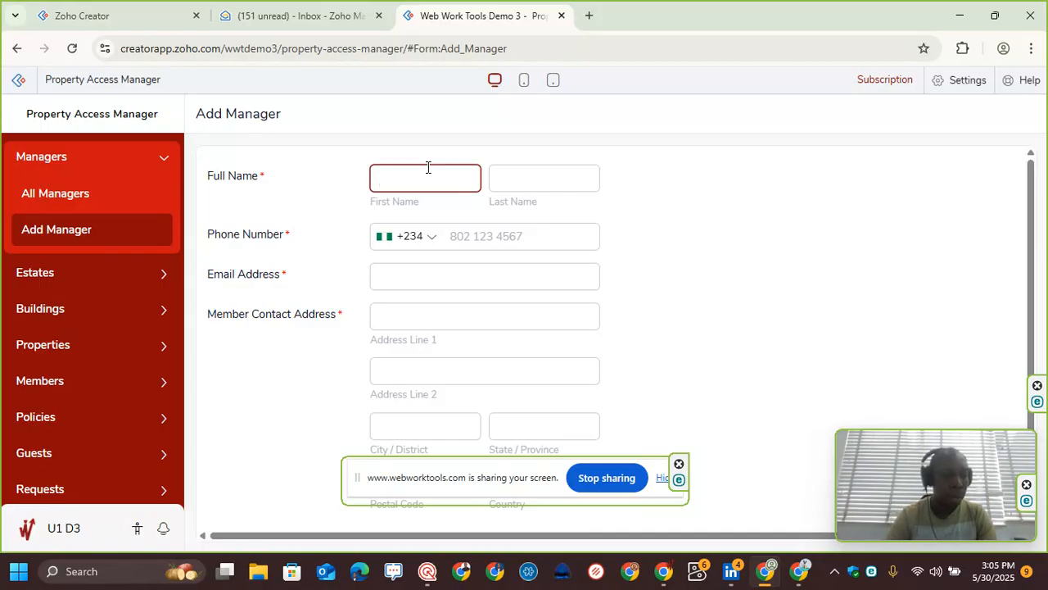
left_click(62, 531)
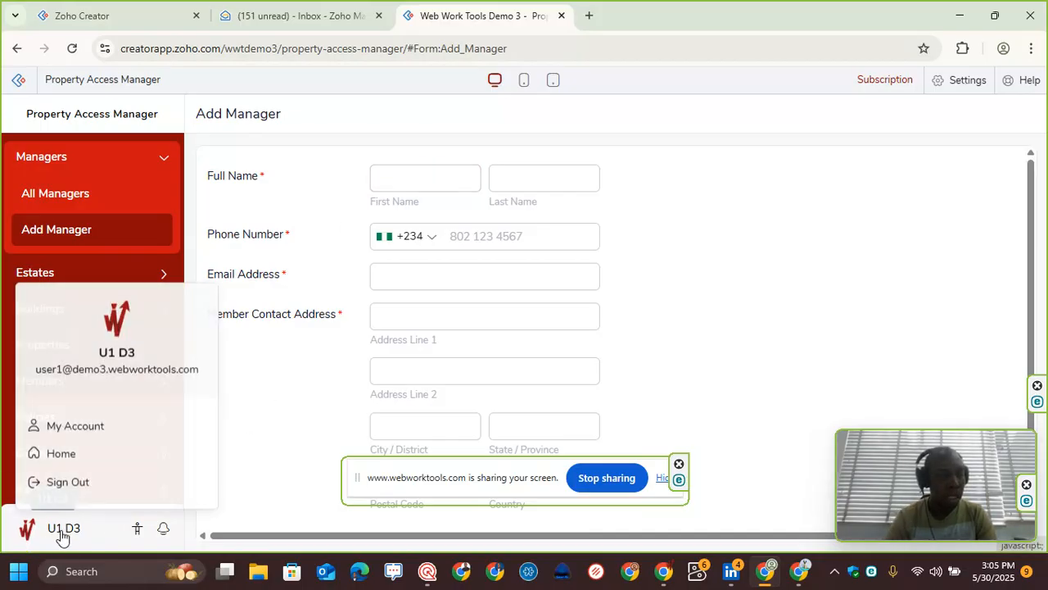
left_click(61, 534)
left_click(414, 172)
type("Web Work Tools")
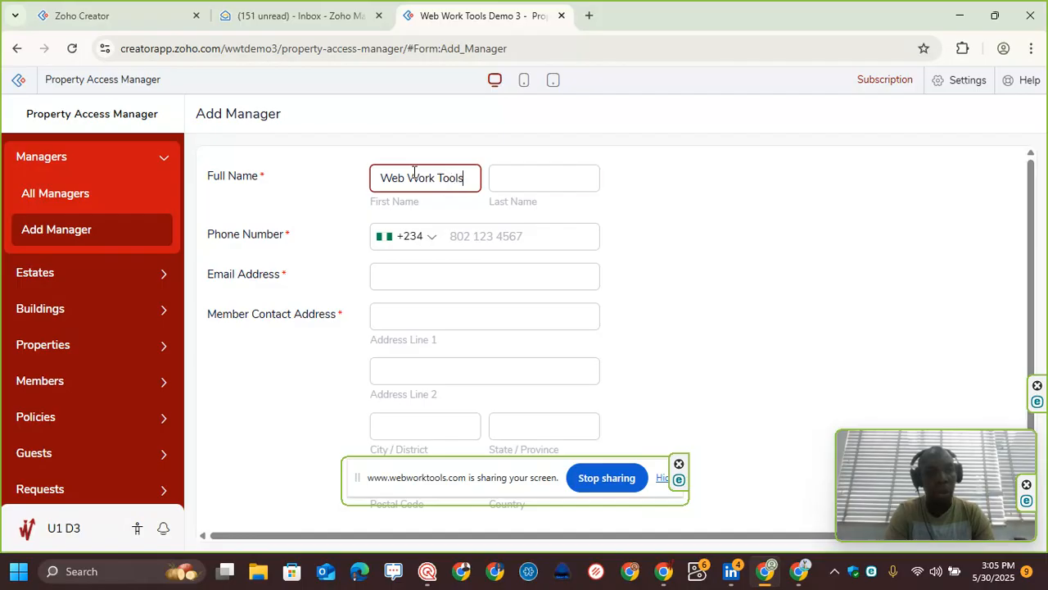
key("Tab")
type("Demp")
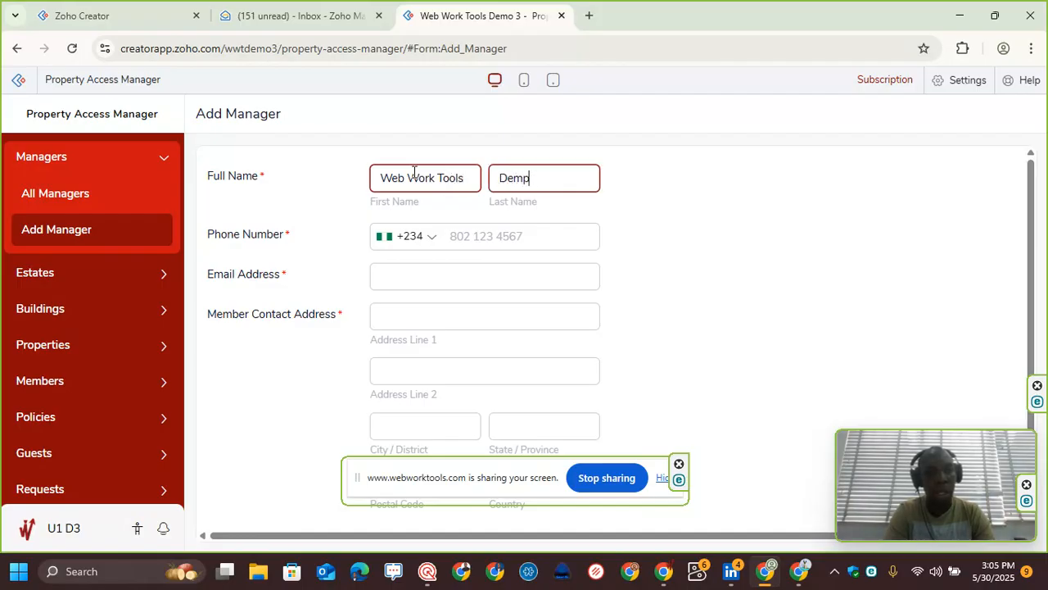
key("BackSpace")
type("o ")
type("3User 1")
key("Tab")
key("Tab")
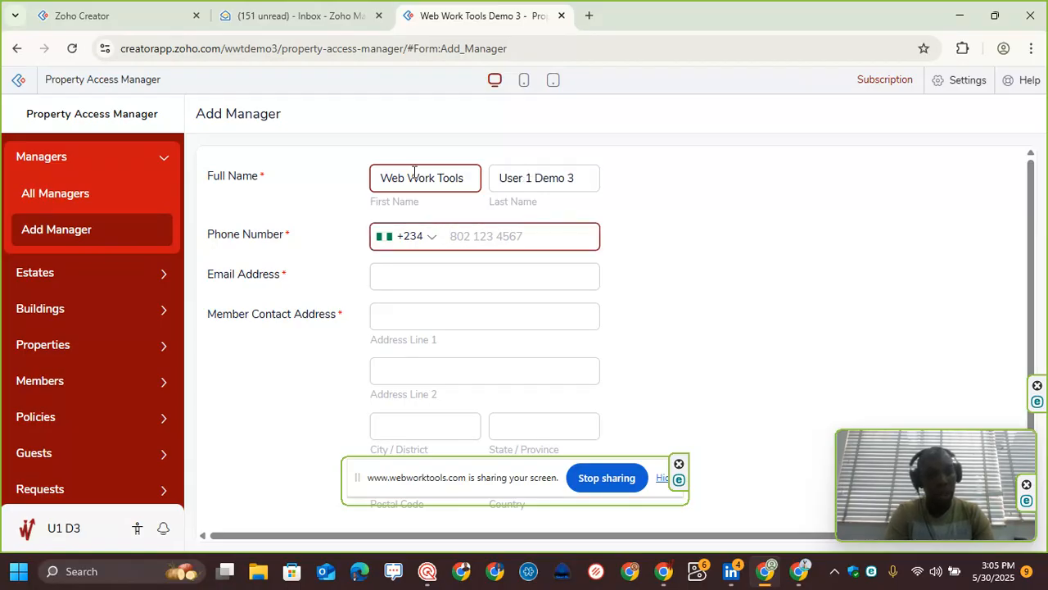
Step: Enter the manager's phone number with the +234 country code
type("7")
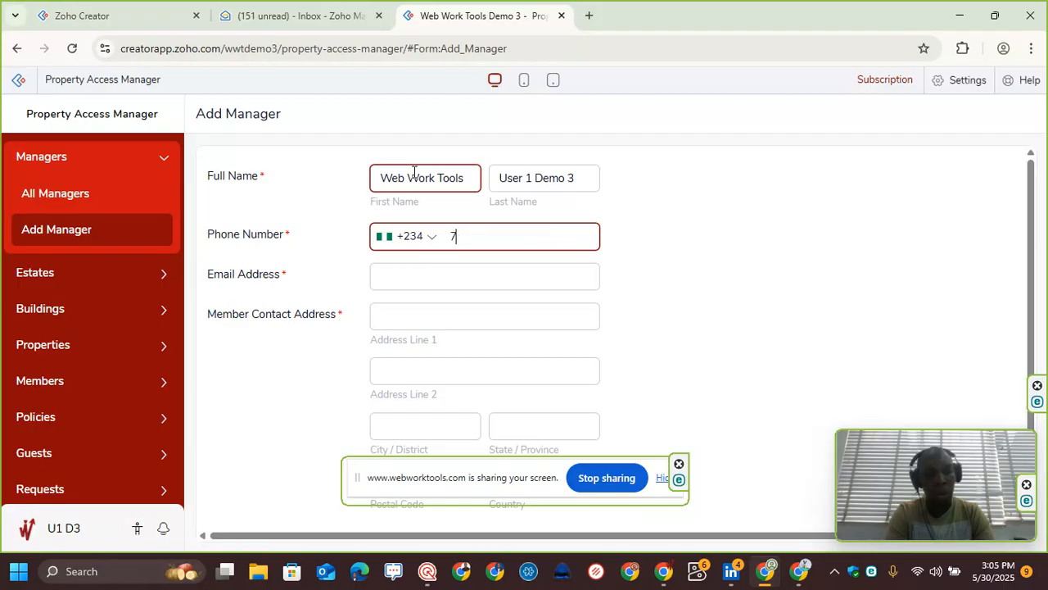
key("BackSpace")
key("Tab")
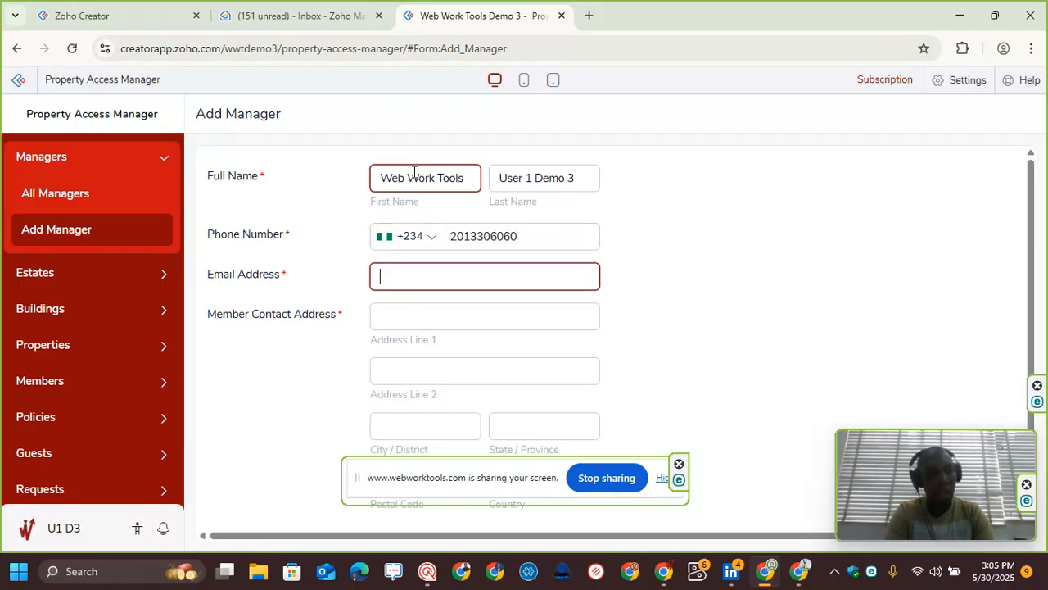
Step: Fill in the manager's e-mail address, correcting it to a valid address format
type("u")
key("BackSpace")
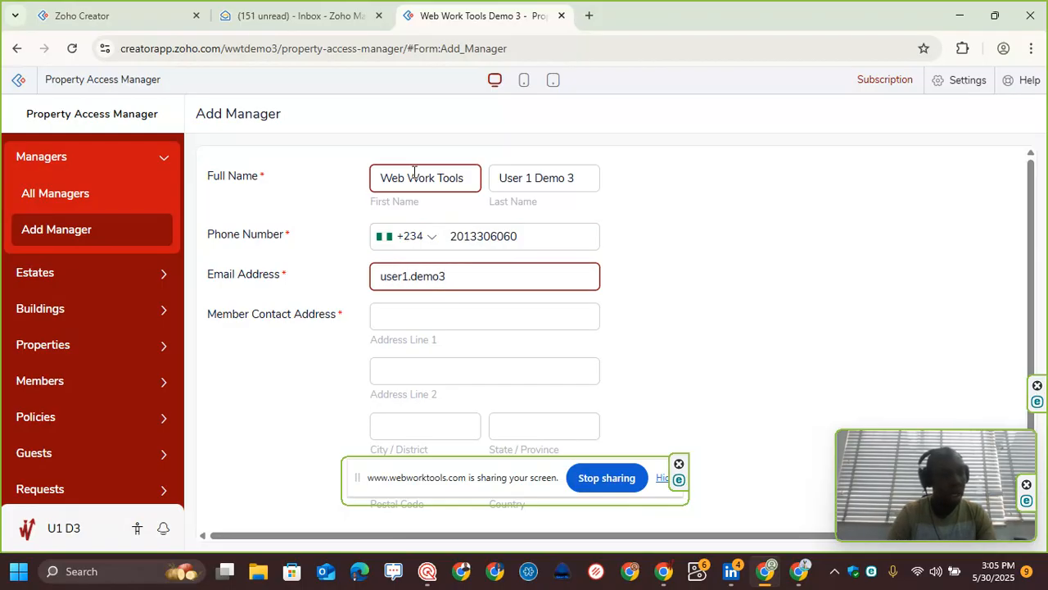
left_click(64, 529)
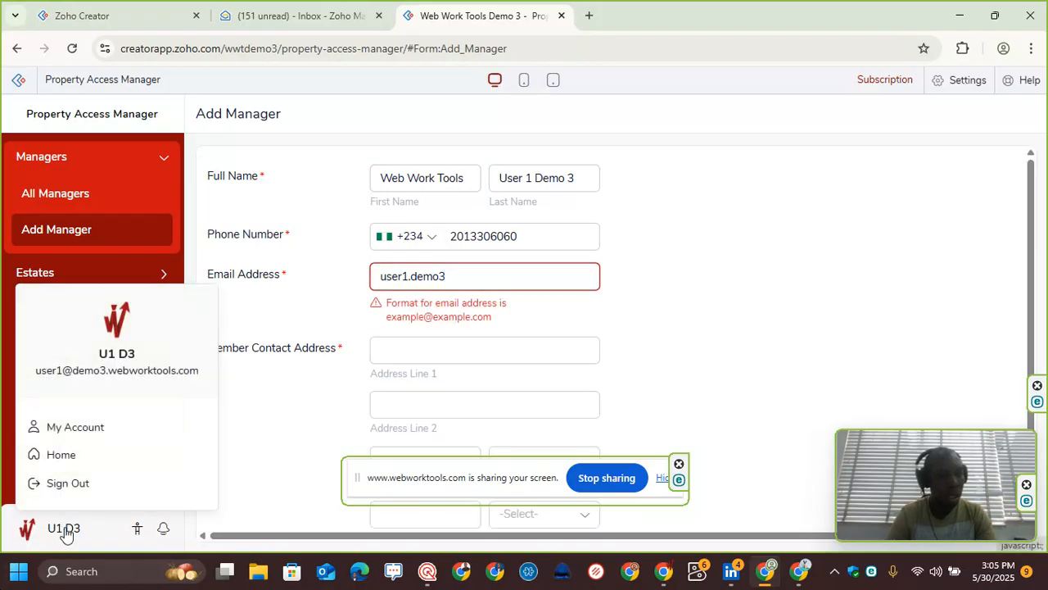
left_click(451, 278)
key("BackSpace")
key("BackSpace")
key("BackSpace")
key("BackSpace")
key("BackSpace")
key("BackSpace")
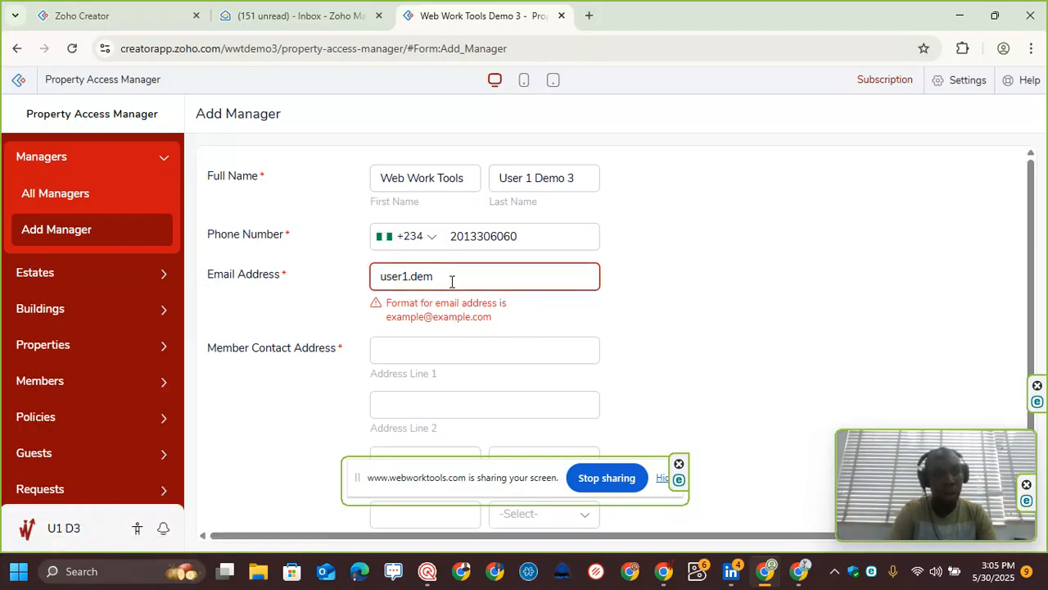
type("@dem")
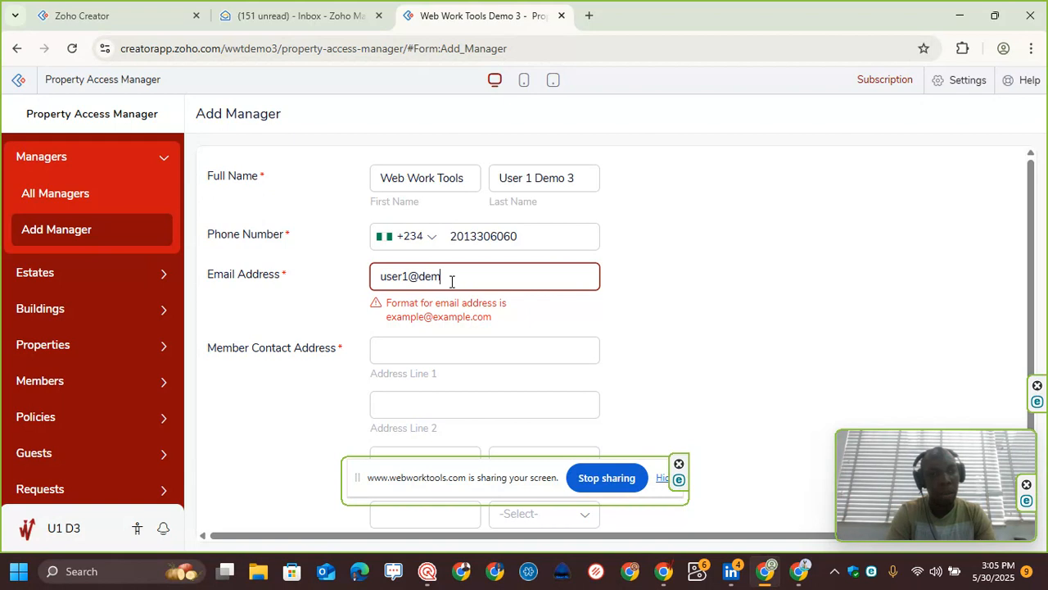
type("o3.webworktools.co")
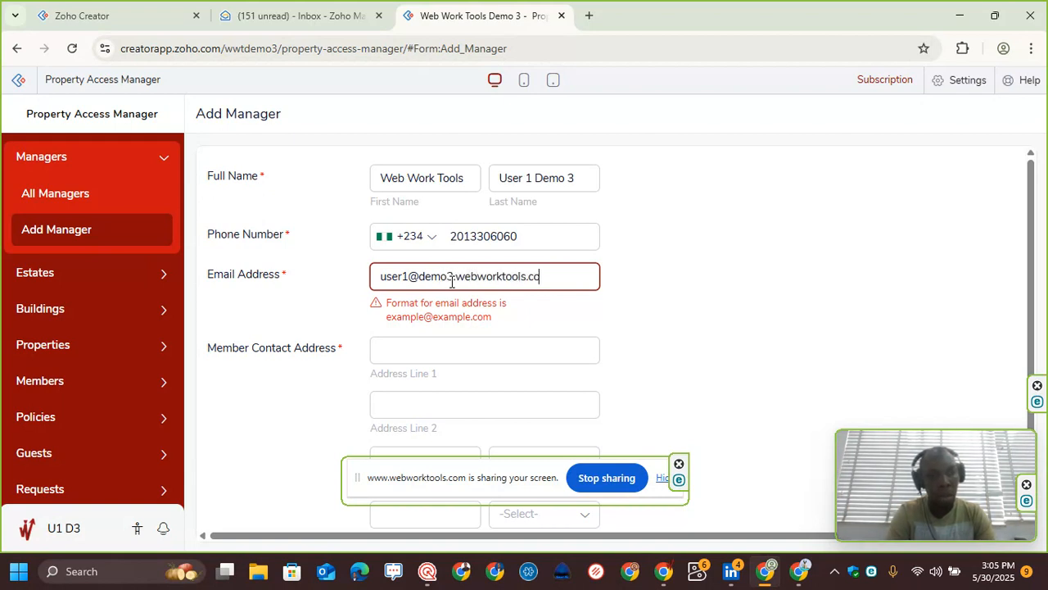
type("m")
key("Tab")
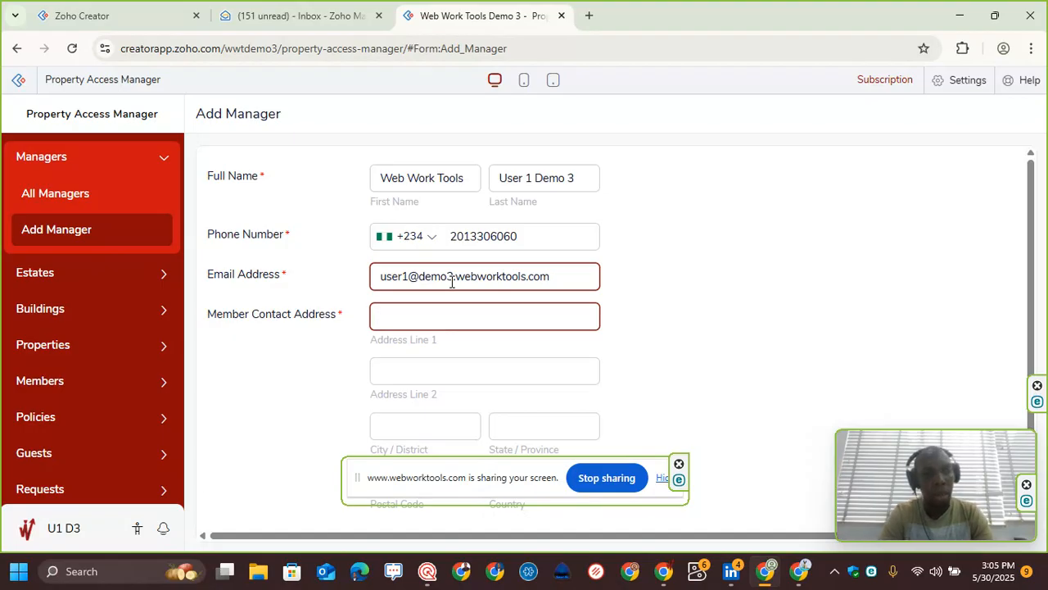
Step: Fill in the manager's contact address line, city, state and postal code
type("123")
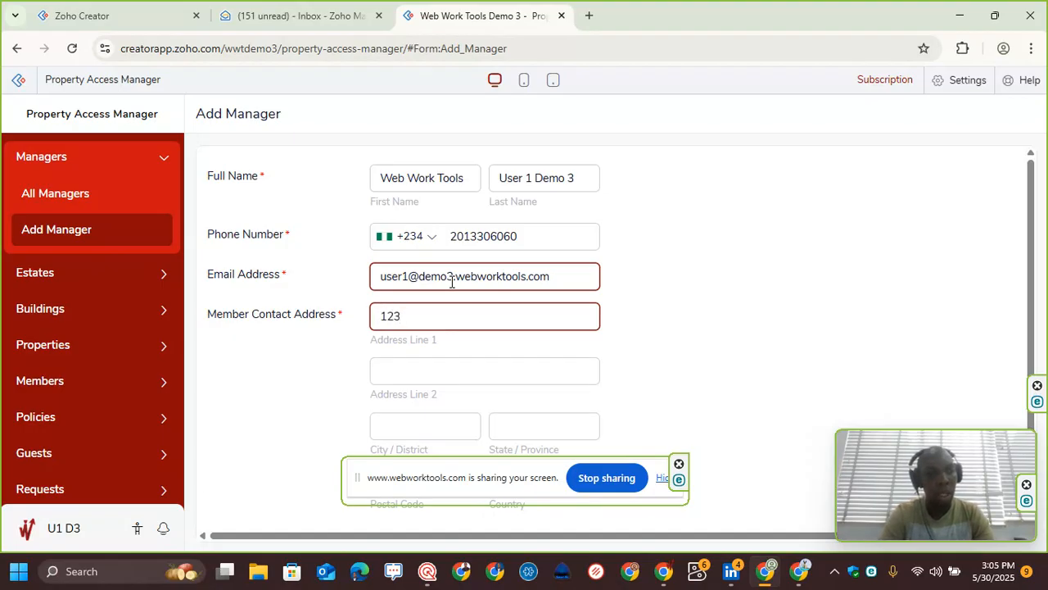
type(" Es")
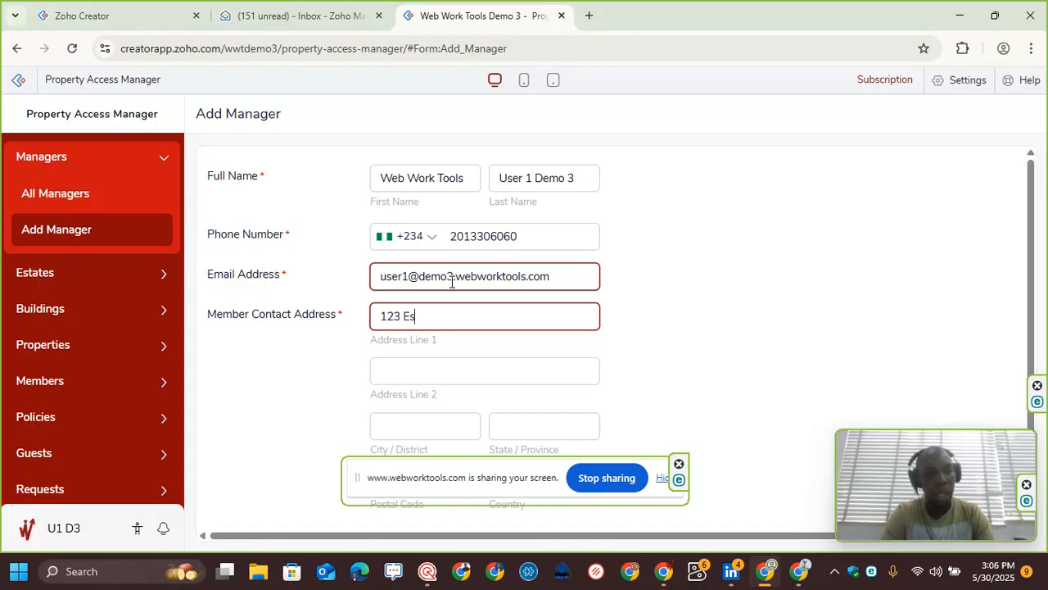
type("tate A")
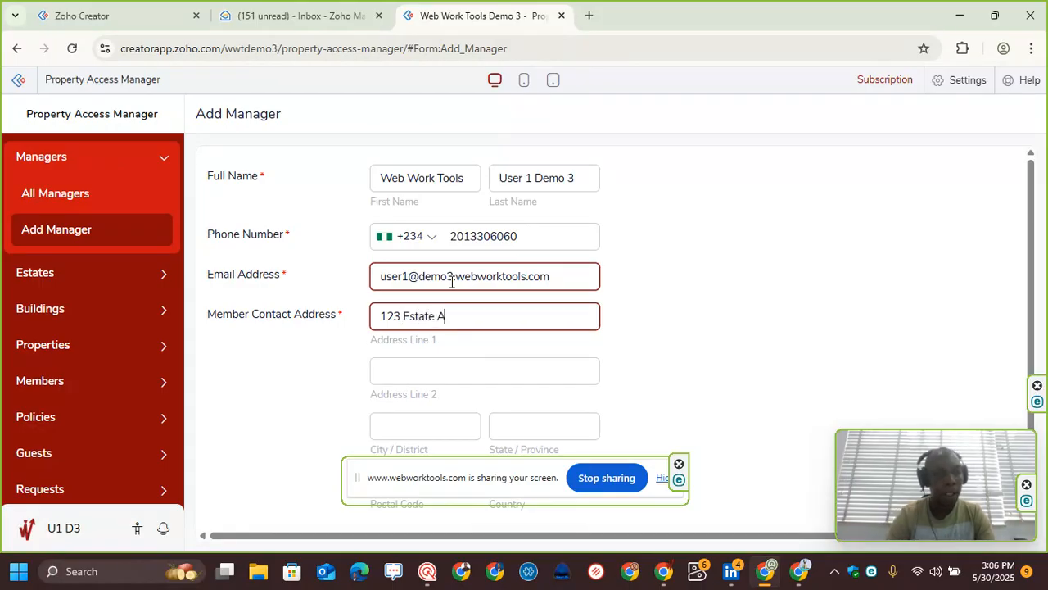
key("Caps_Lock")
scroll(451, 344, "down", 1)
left_click(403, 376)
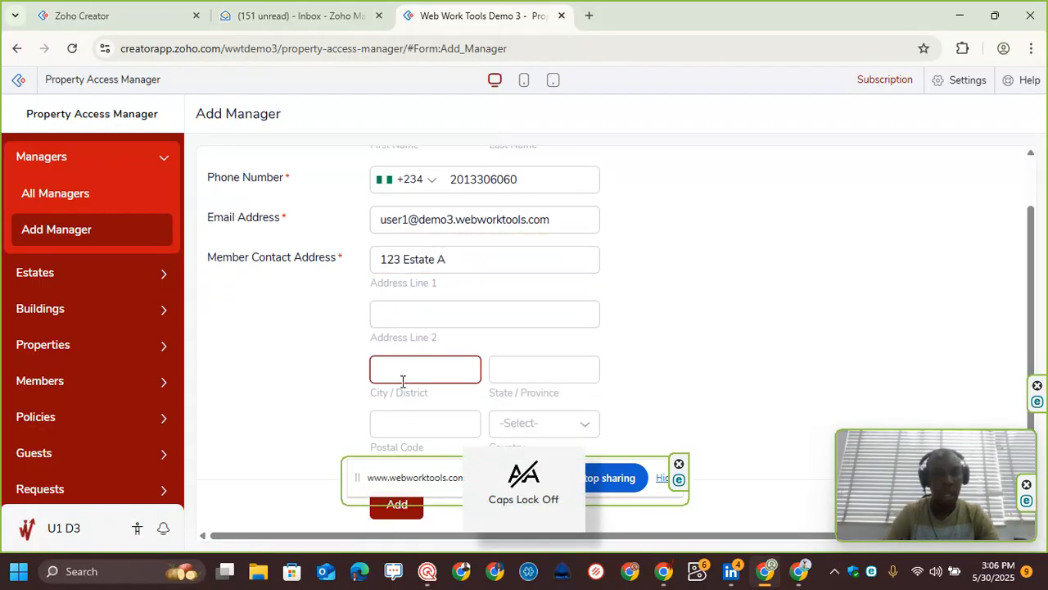
type("Port Harcourt")
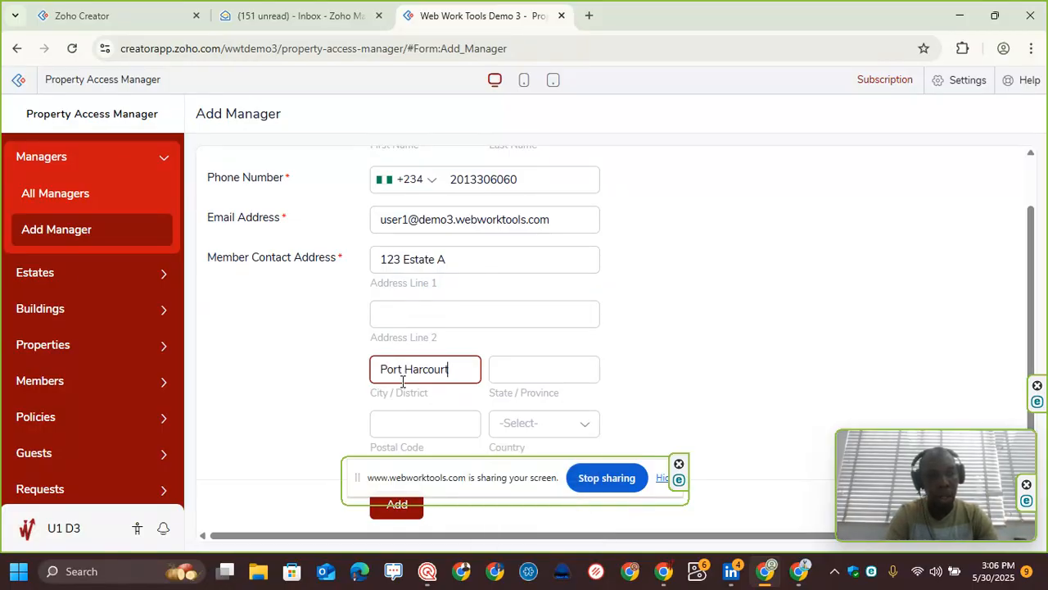
key("Tab")
type("Rivers")
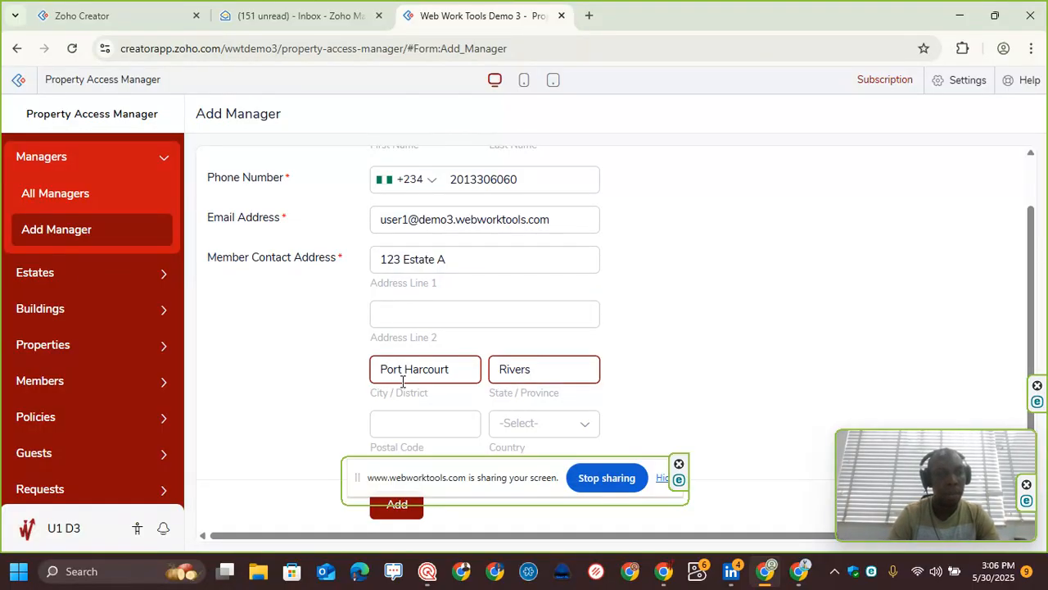
key("Tab")
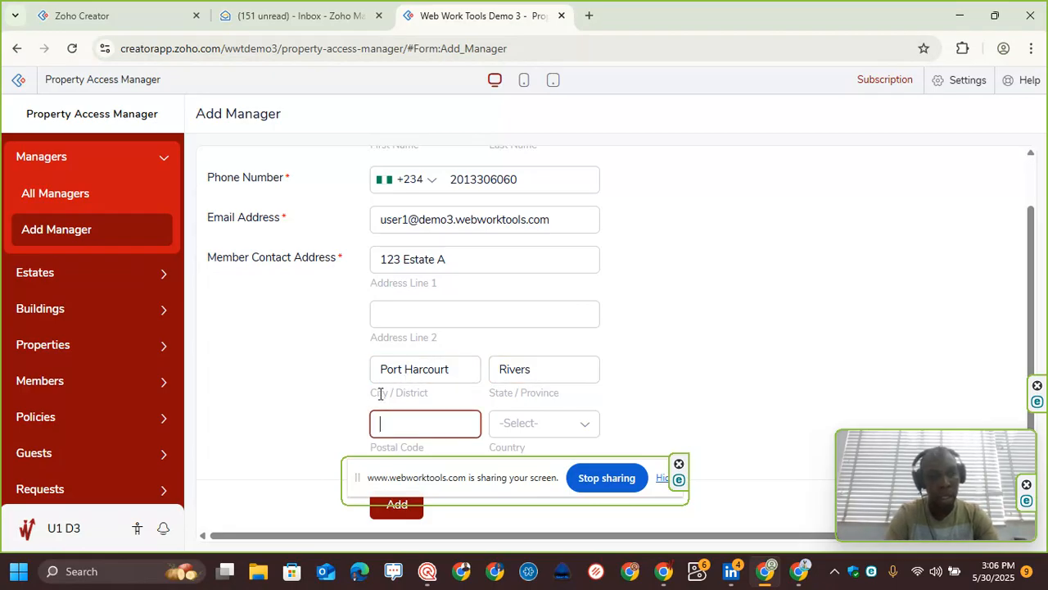
type("500001")
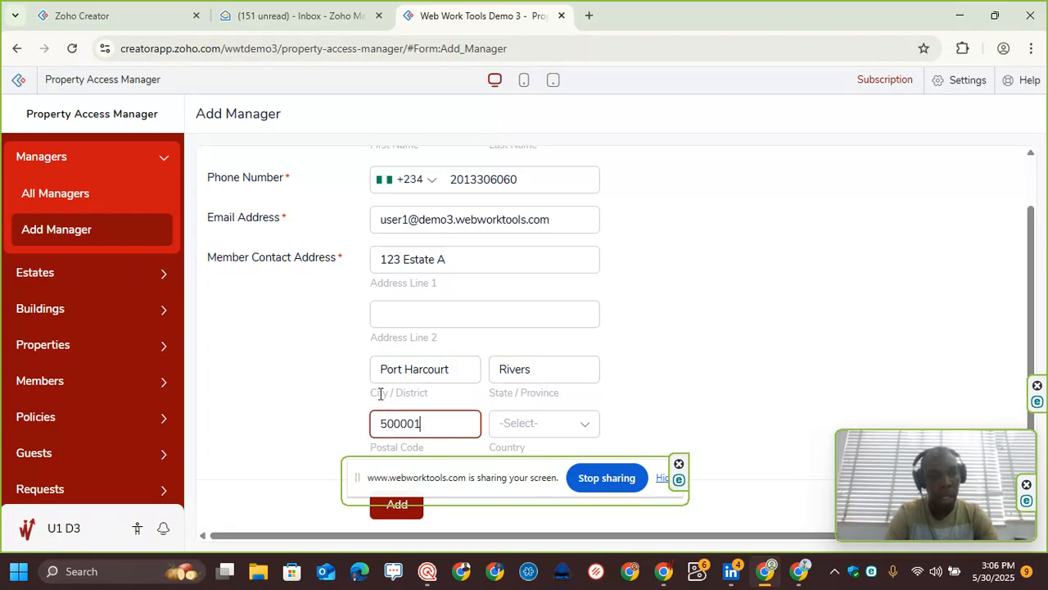
Step: Select Nigeria as the country and submit the new manager record
left_click(535, 429)
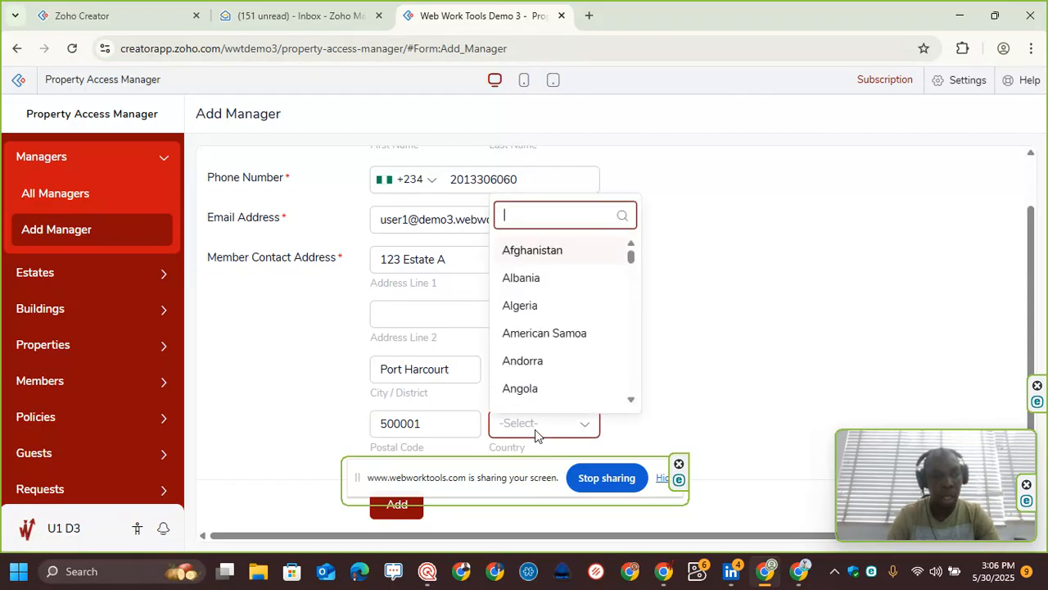
type("Nigeria")
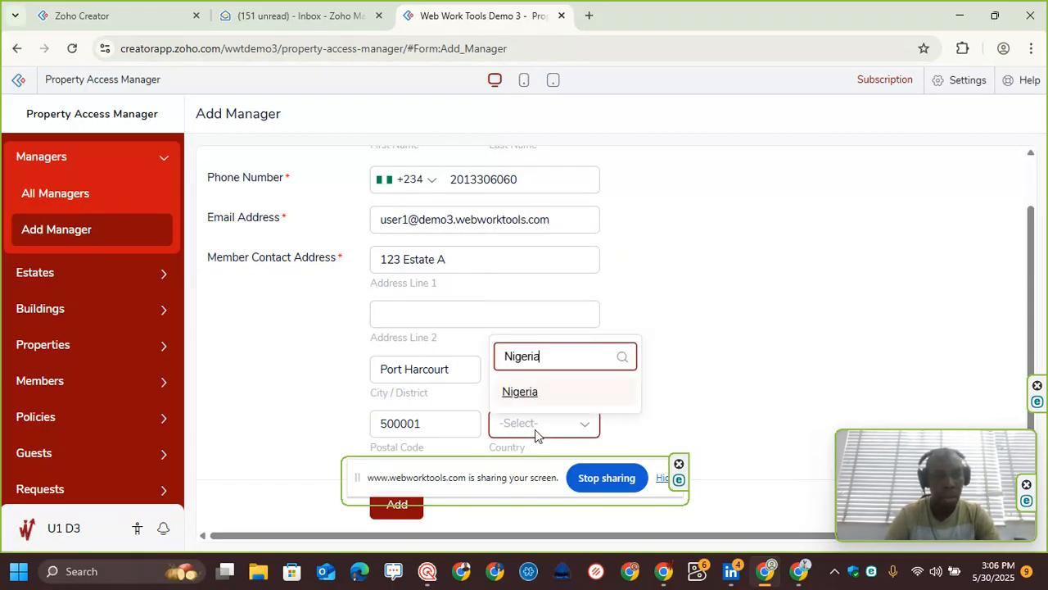
left_click(566, 398)
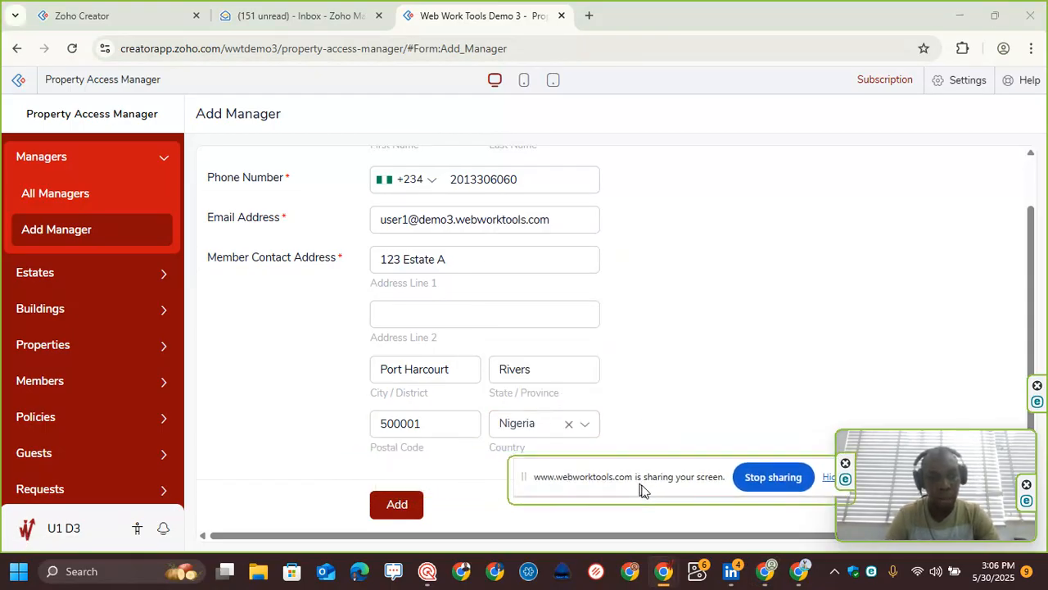
left_click(398, 508)
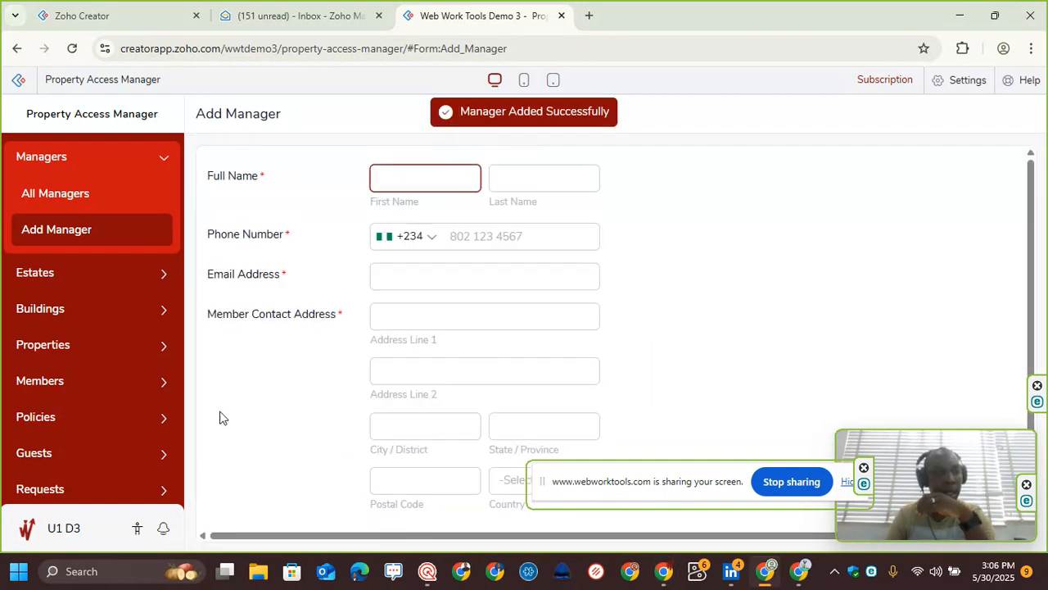
Step: Open the Add Request form and enter the member's phone number
left_click(107, 486)
left_click(99, 477)
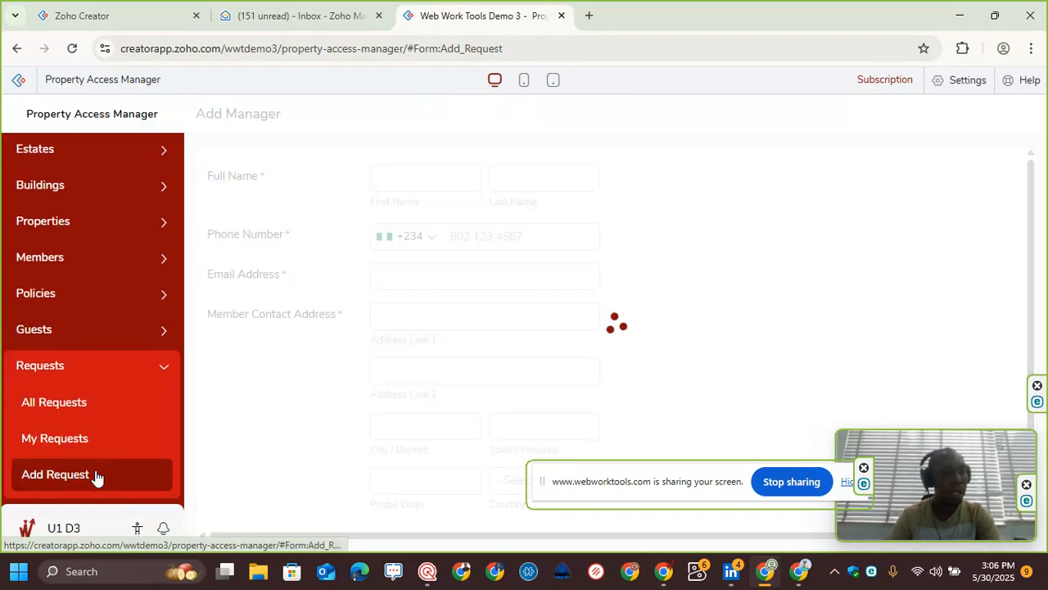
scroll(474, 272, "down", 1)
left_click(301, 301)
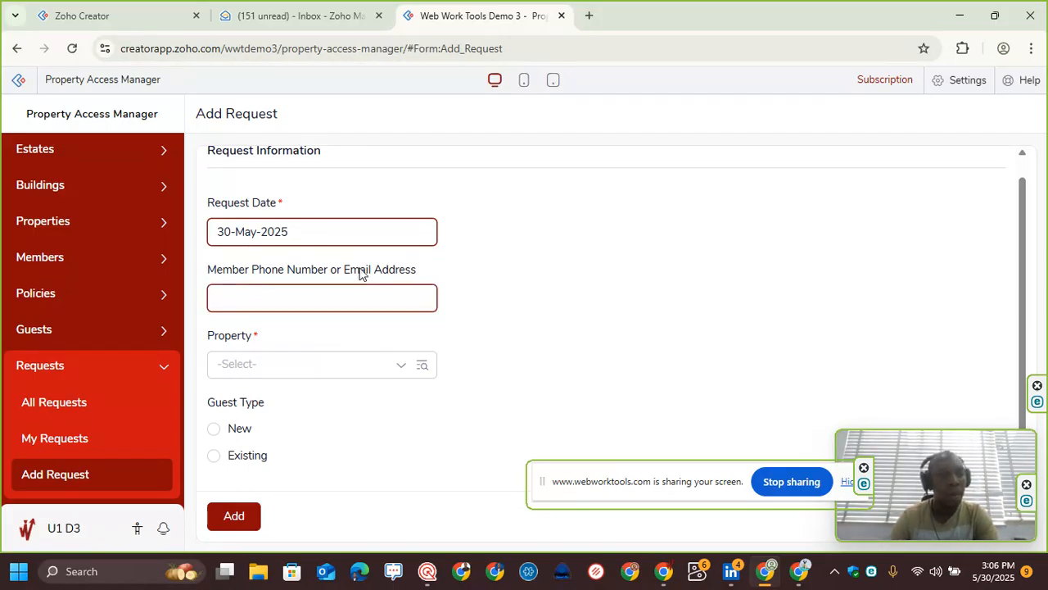
left_click(296, 298)
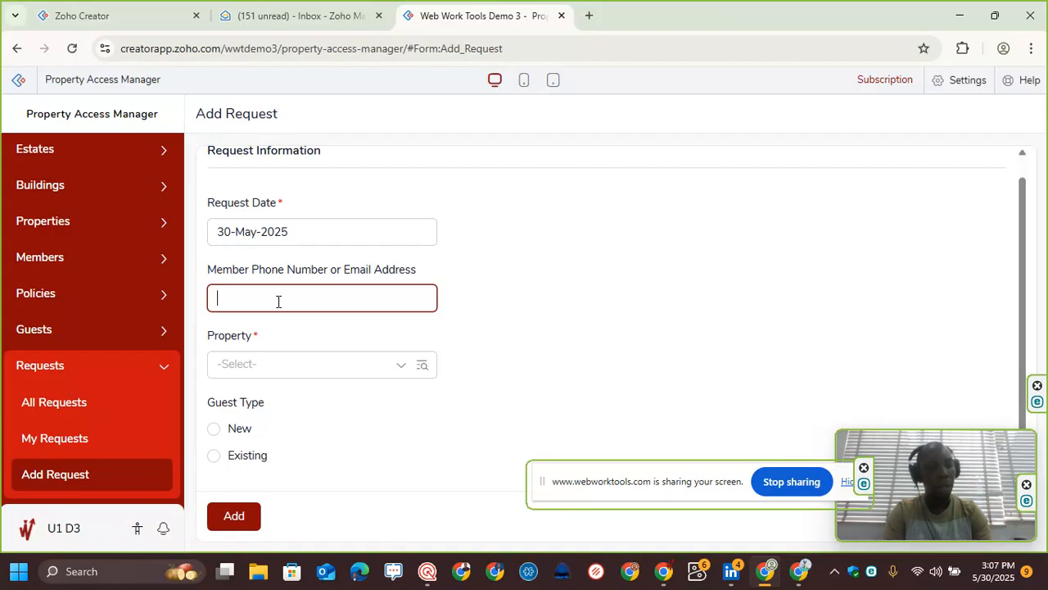
type("070")
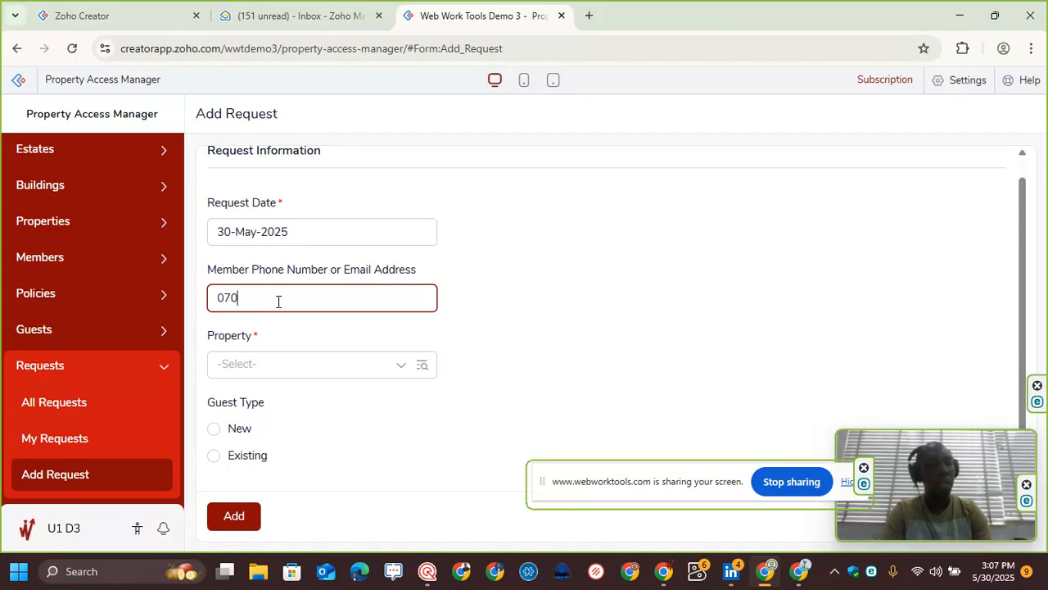
type("34567890")
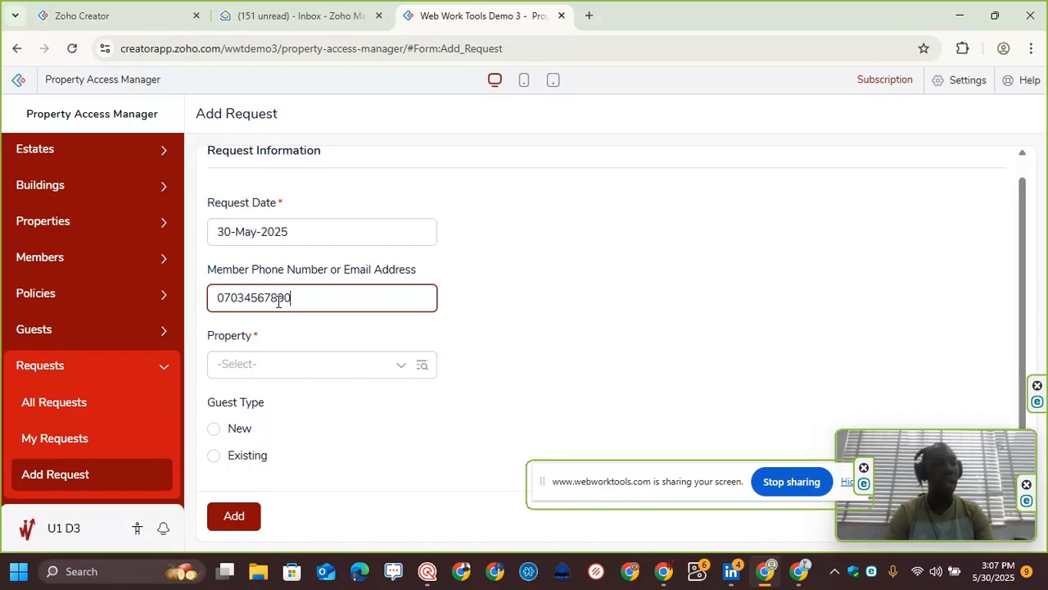
left_click(313, 329)
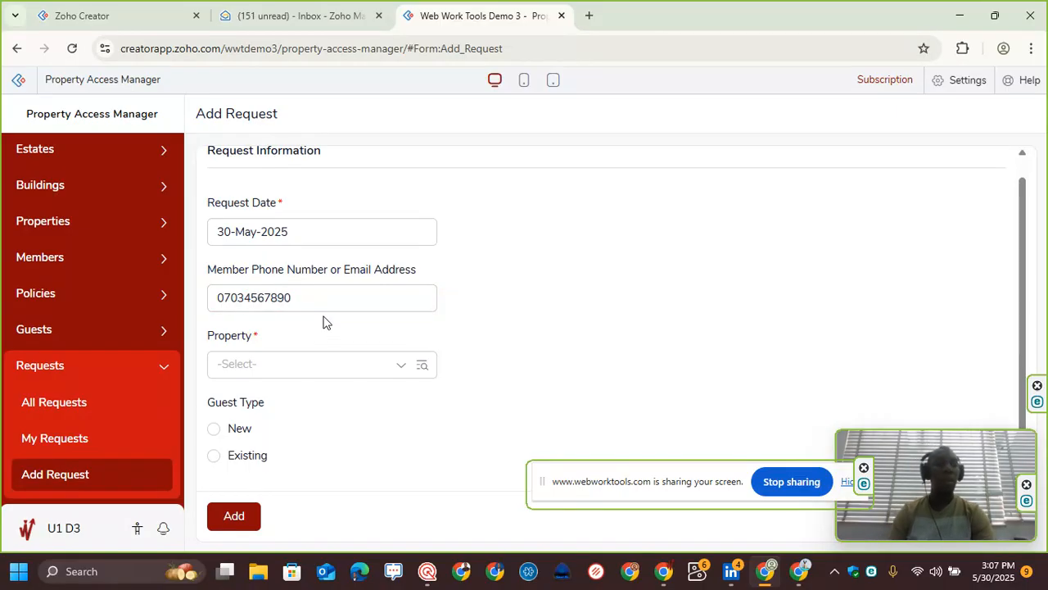
left_click(323, 306)
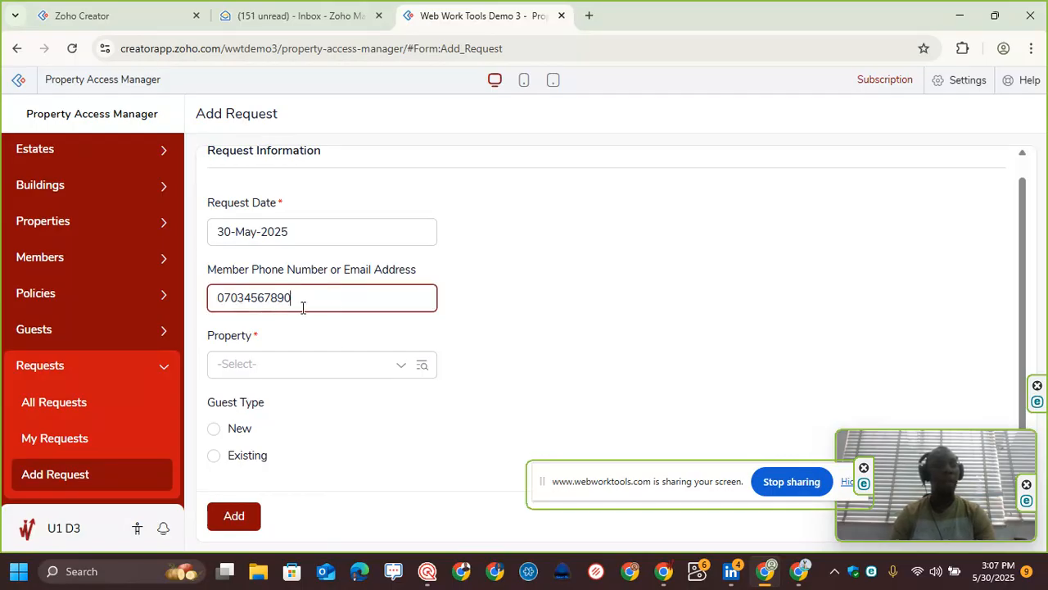
left_click(317, 368)
left_click(354, 322)
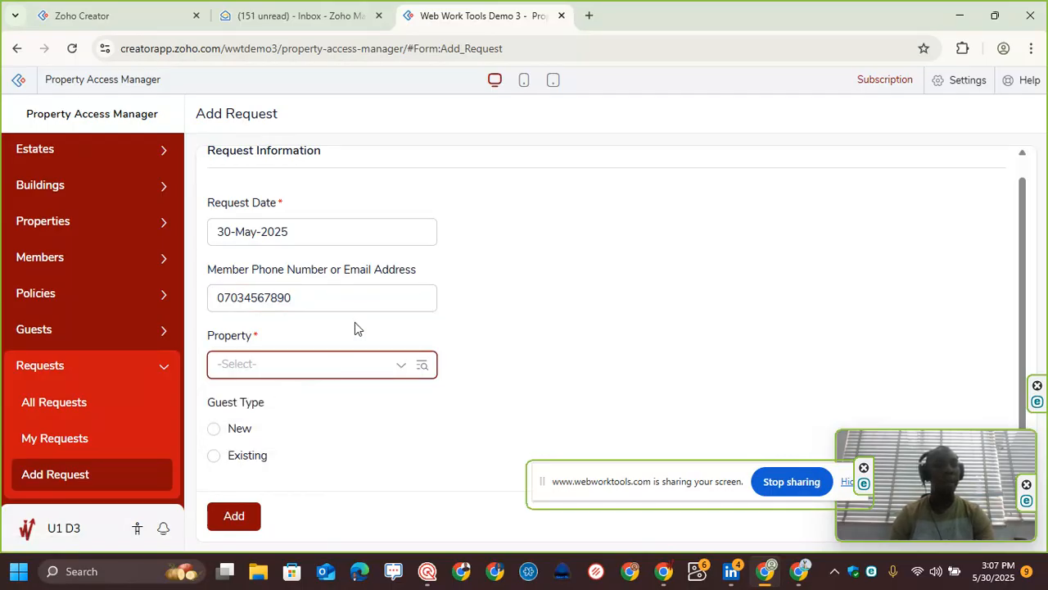
Step: Select the New guest type and review the New Guest registration fields before closing the dialog
left_click(215, 429)
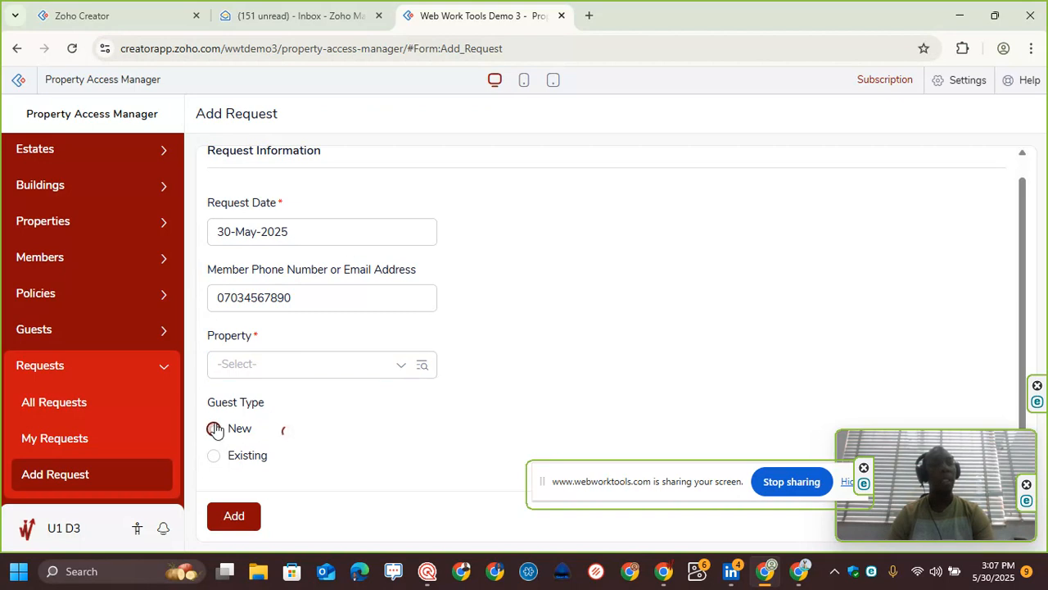
scroll(307, 420, "down", 2)
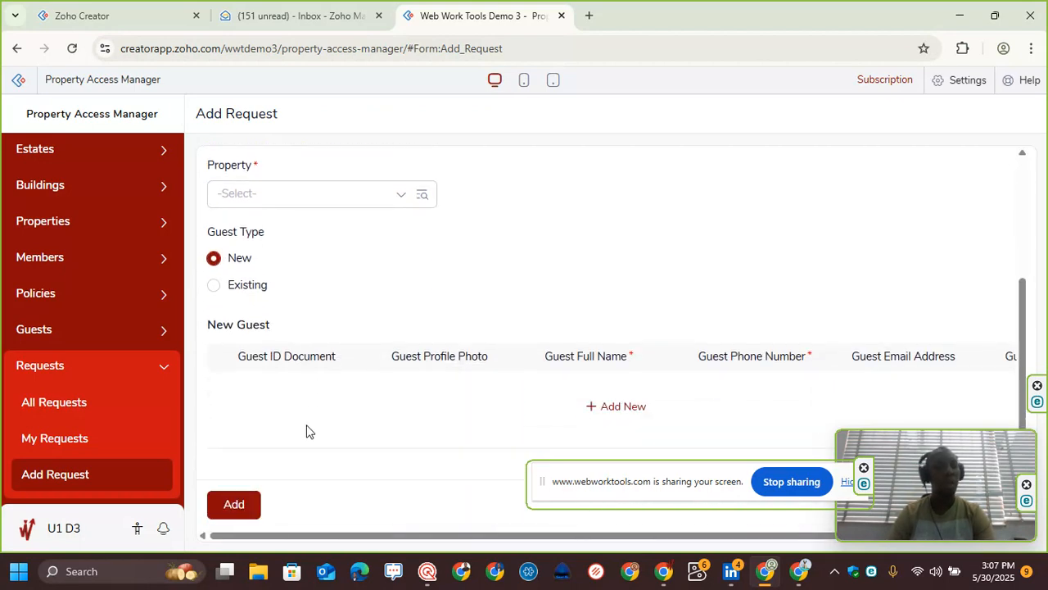
left_click(627, 412)
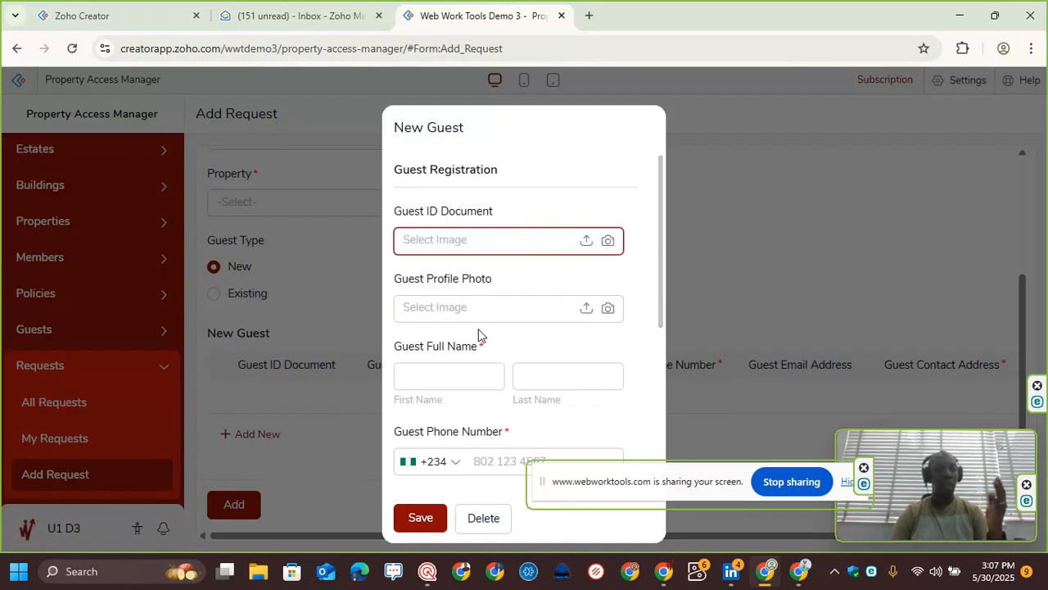
scroll(469, 372, "down", 3)
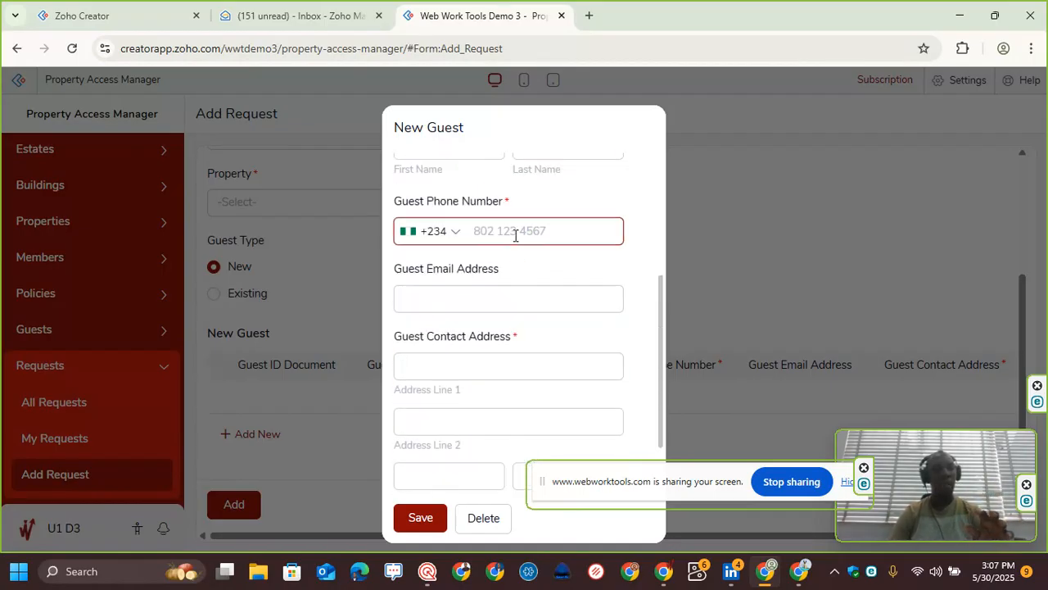
scroll(516, 232, "down", 1)
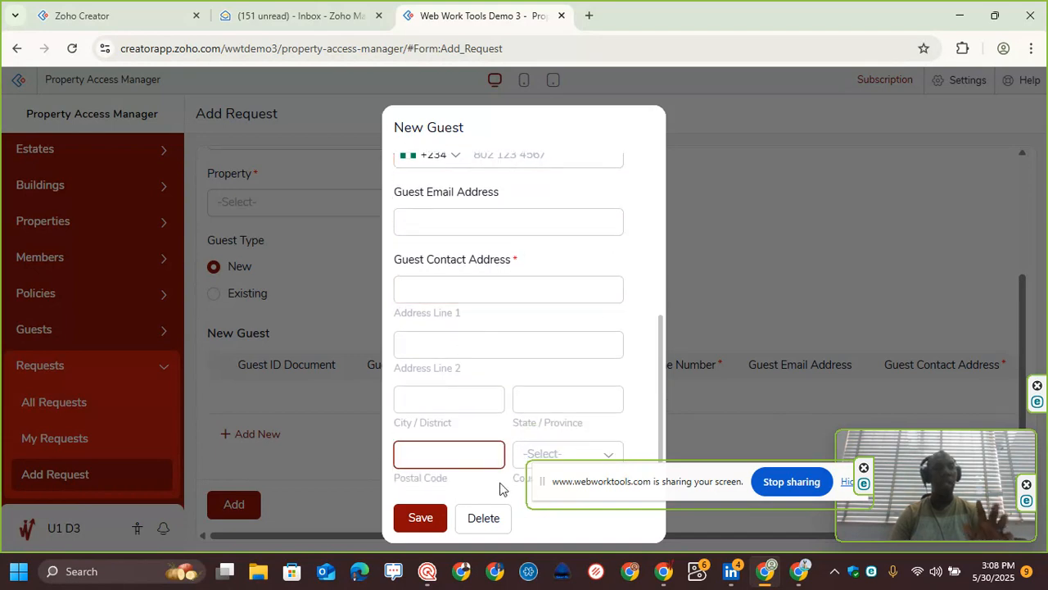
left_click(499, 524)
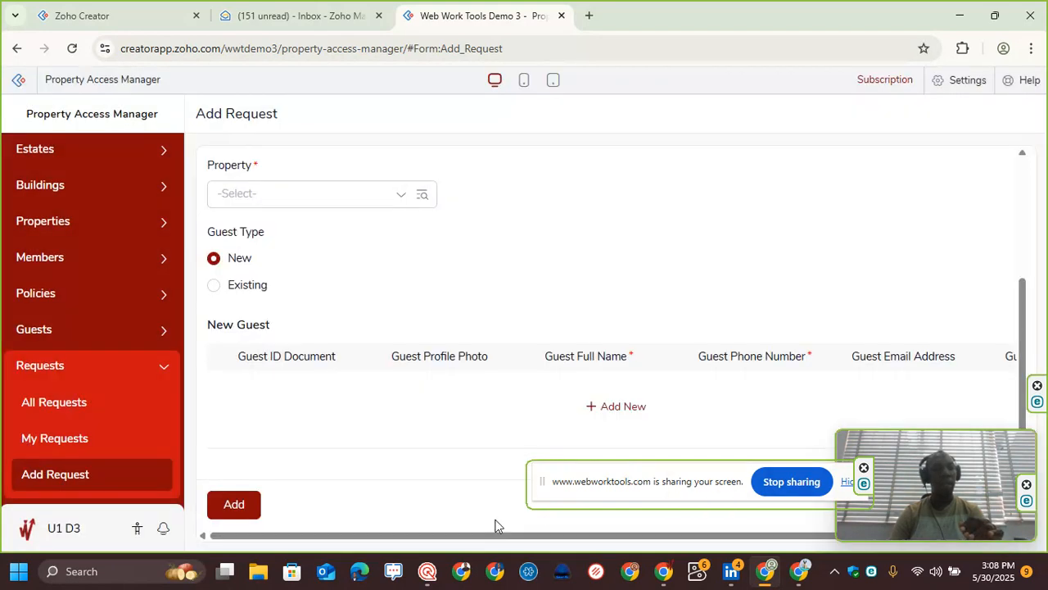
Step: Switch the guest type to Existing and open the All Guests list
left_click(251, 288)
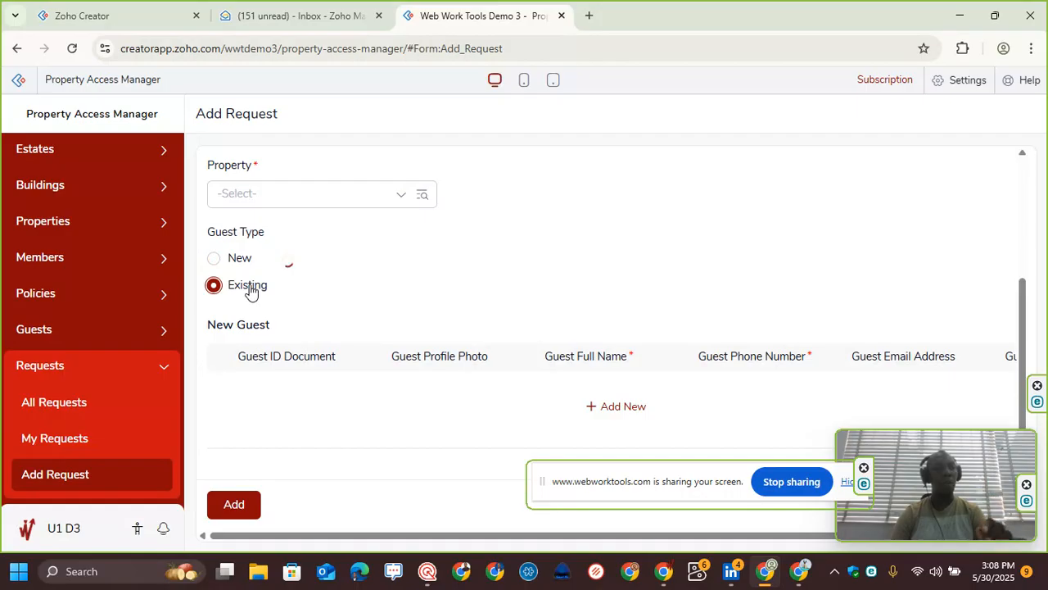
left_click(278, 444)
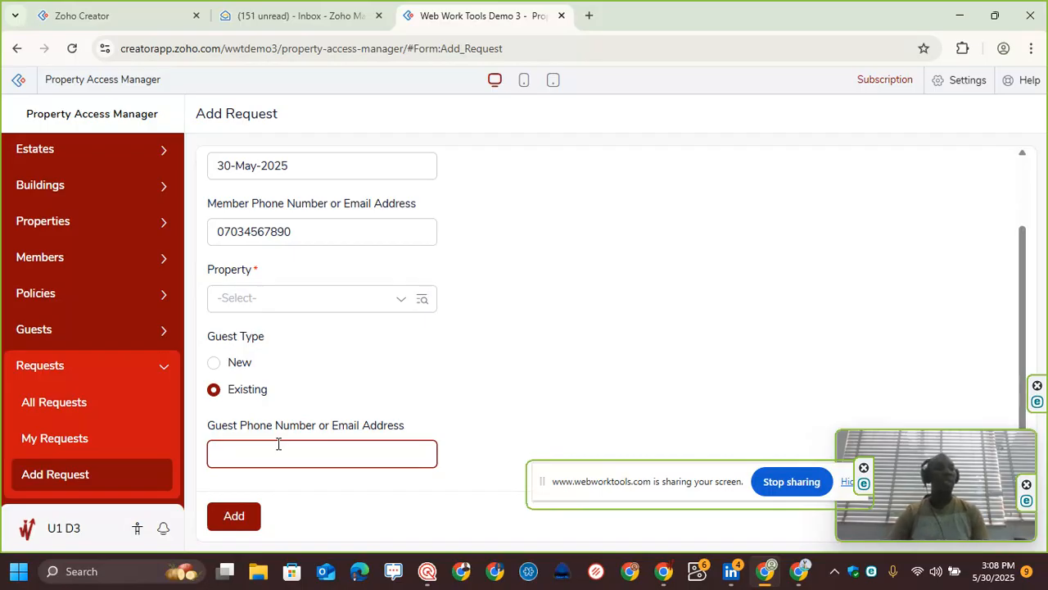
left_click(70, 328)
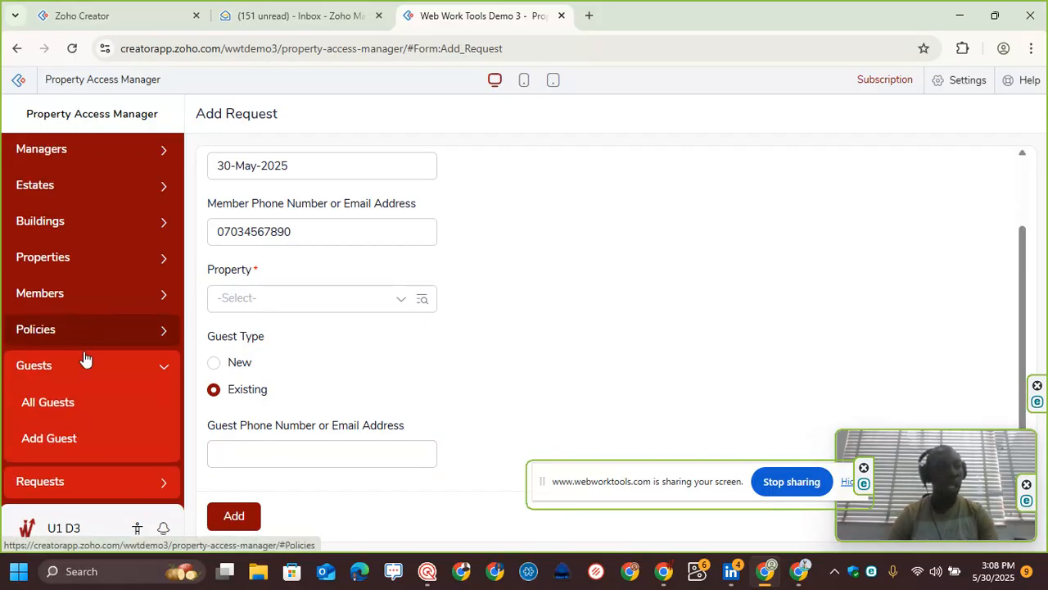
left_click(94, 409)
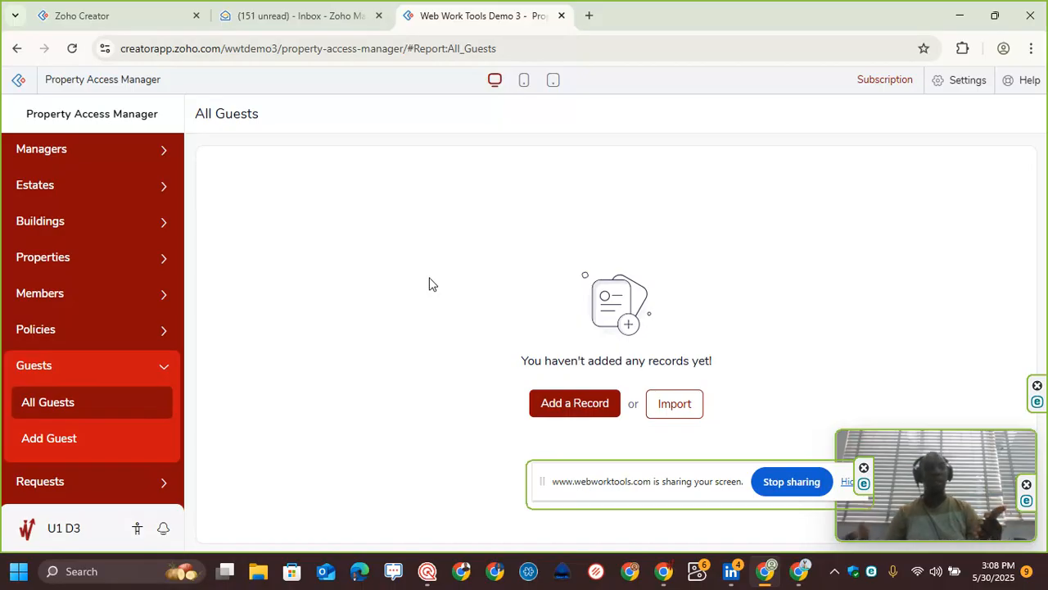
Step: Open the All Requests list
left_click(105, 484)
left_click(95, 487)
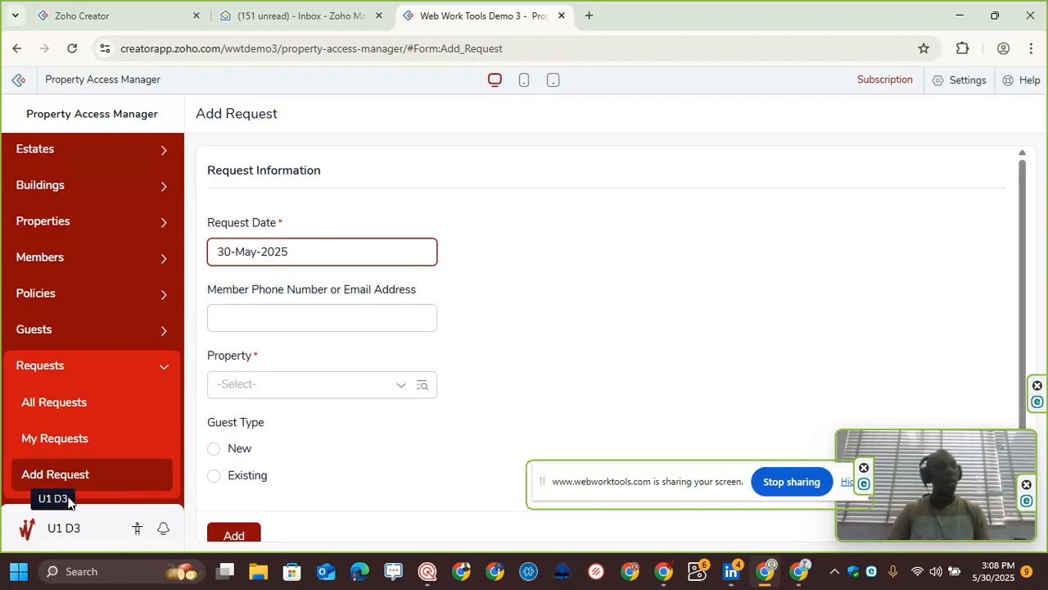
left_click(73, 414)
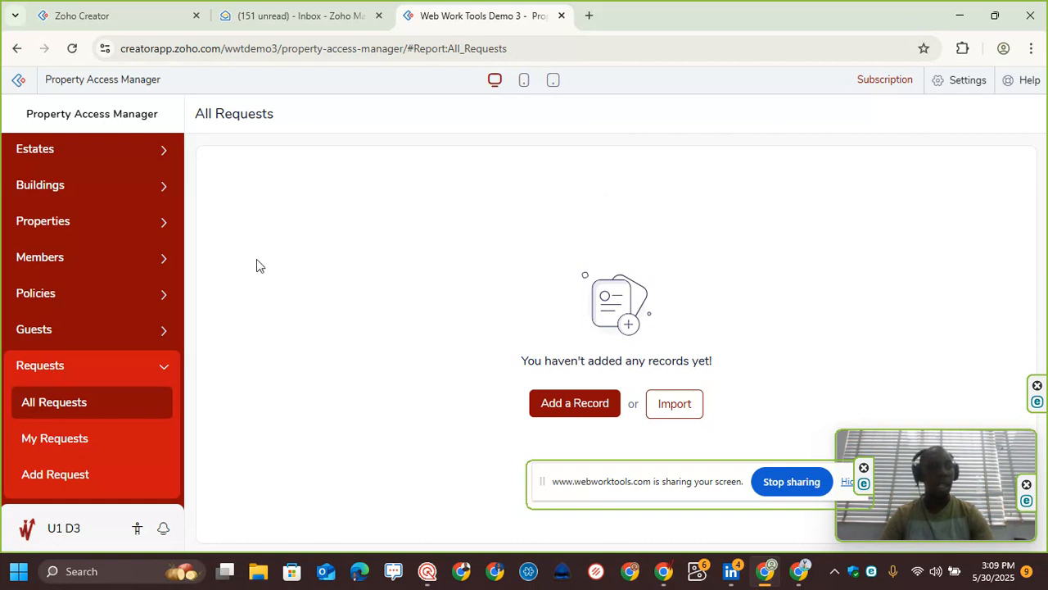
Step: Open the Add Estate form and name the estate Estate A
scroll(136, 284, "up", 1)
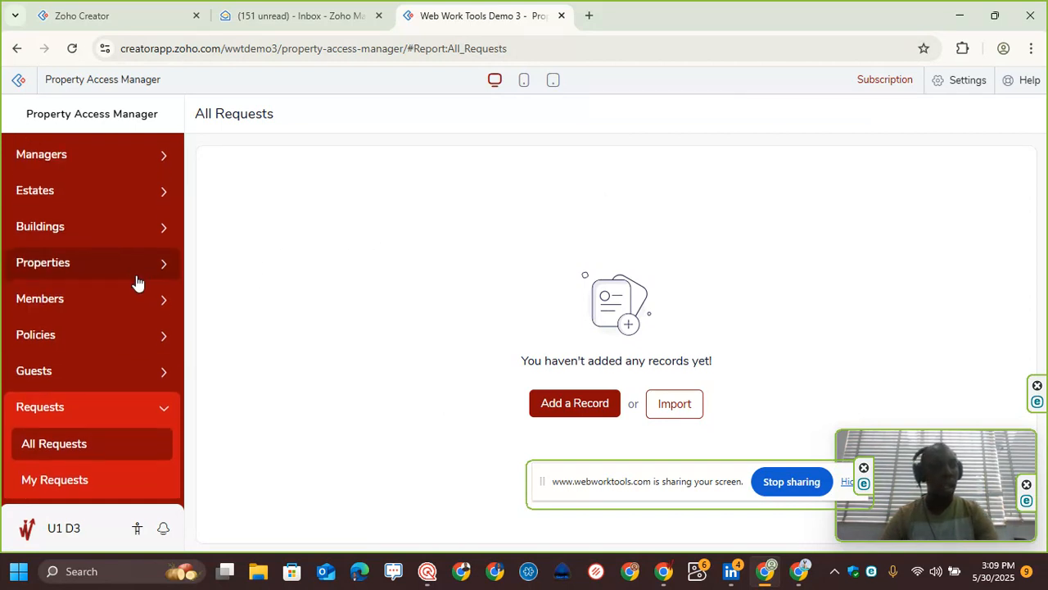
left_click(126, 197)
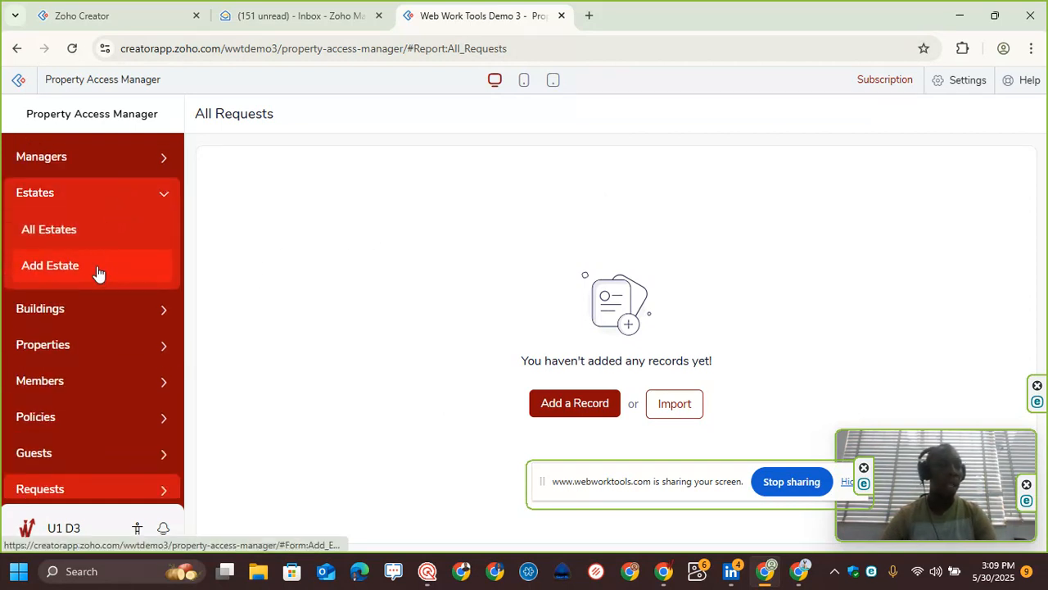
left_click(97, 270)
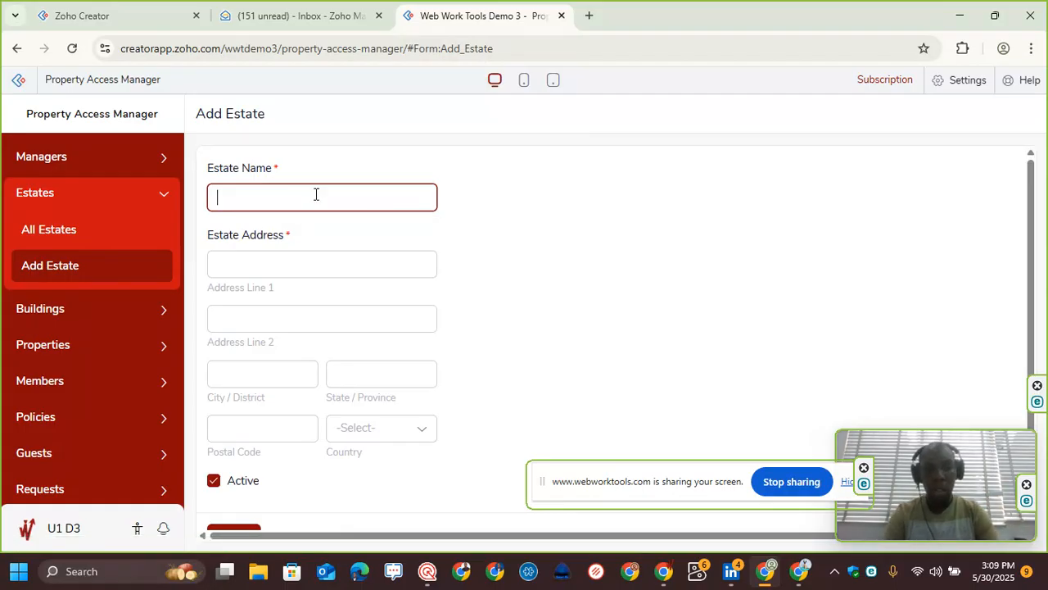
type("Estate")
key("Caps_Lock")
type("A")
key("Caps_Lock")
key("Tab")
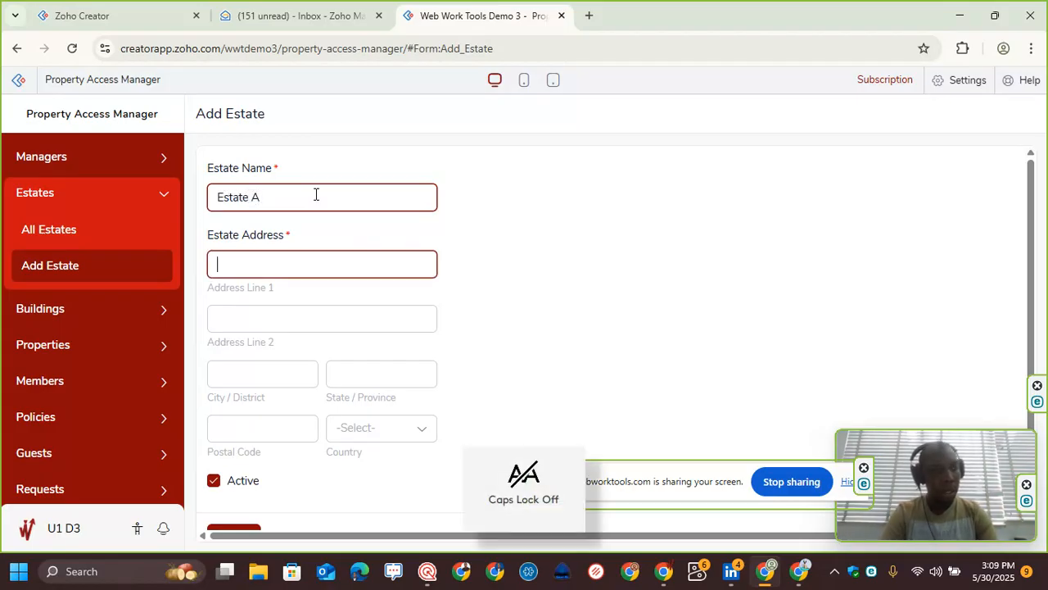
Step: Enter Rumuola as the estate's address line 1
type("123")
key("BackSpace")
key("BackSpace")
key("BackSpace")
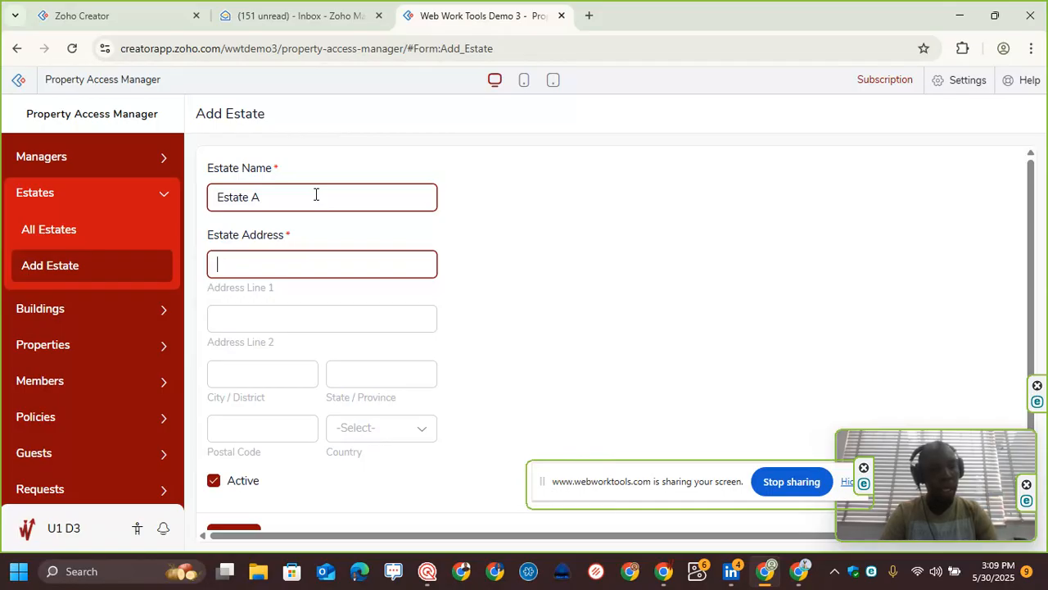
type("Ru")
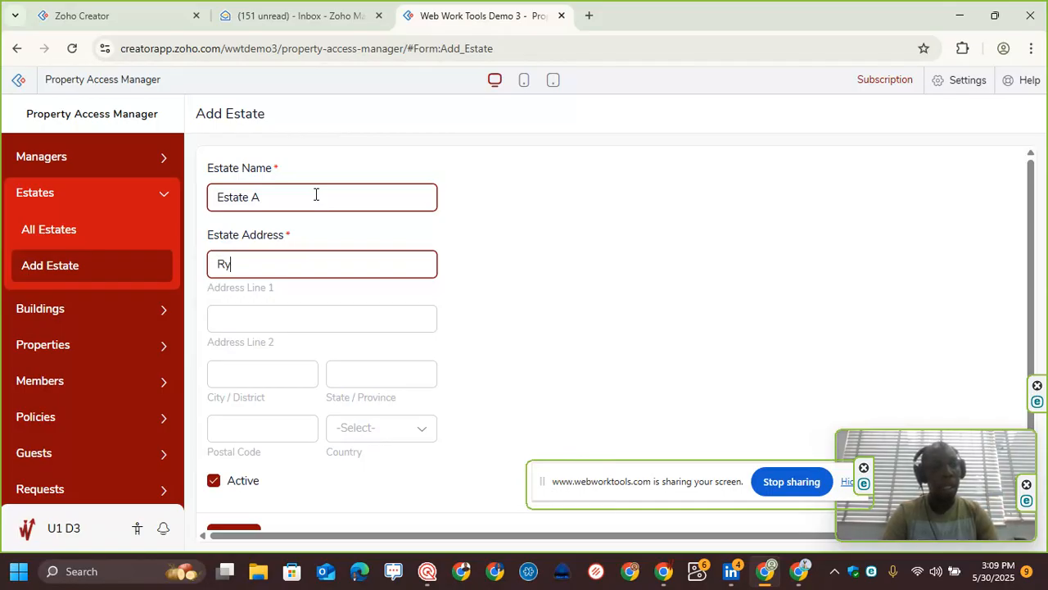
type("muola")
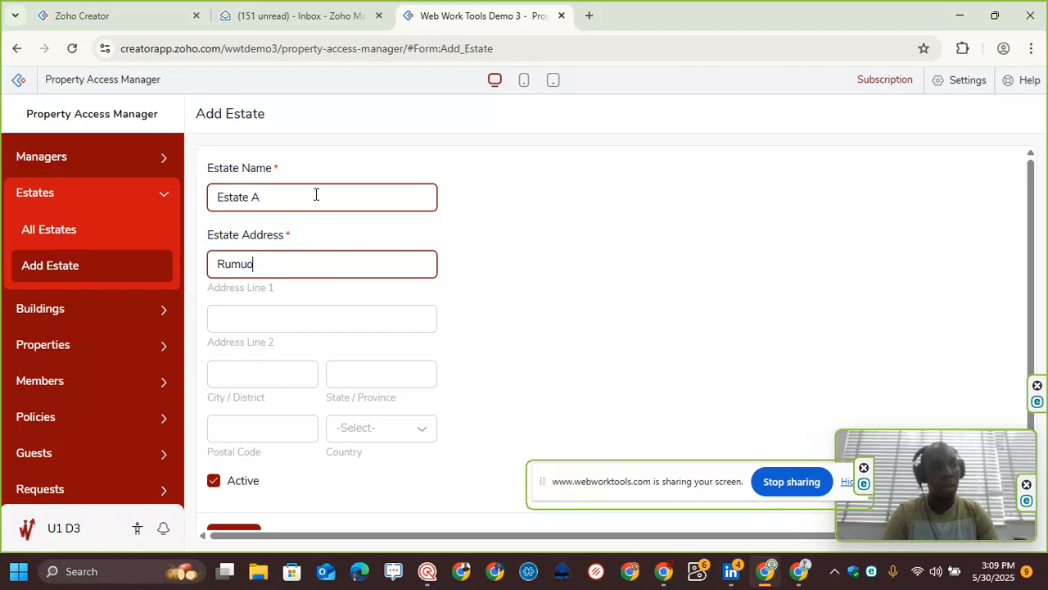
Step: Fill in the estate's city Port Harcourt, state Rivers and postal code 500001
key("Tab")
key("Tab")
type("Port ha")
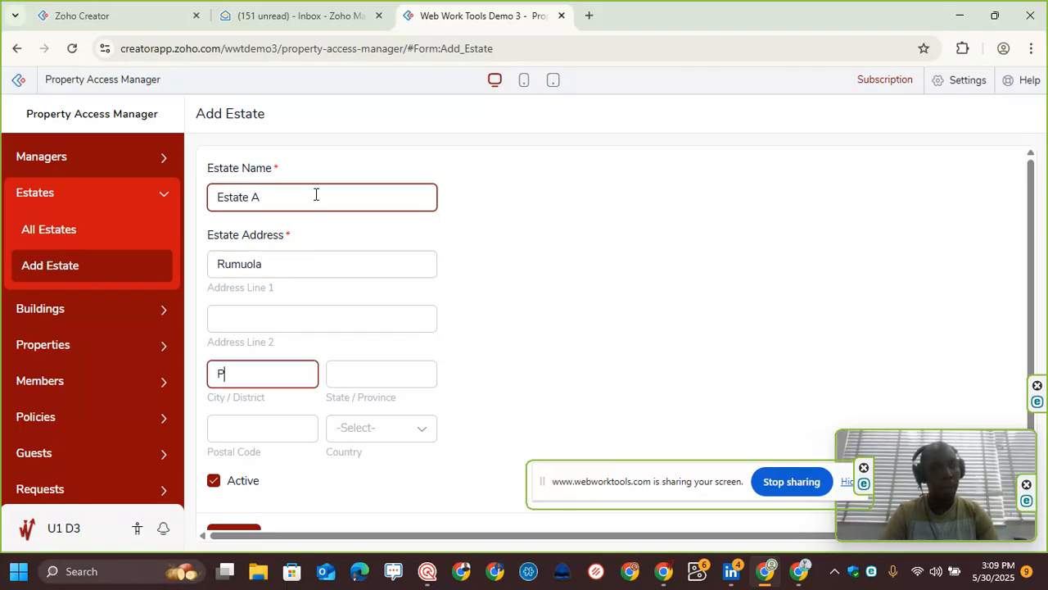
key("BackSpace")
key("BackSpace")
type("Harcourt")
key("Tab")
type("Rivers")
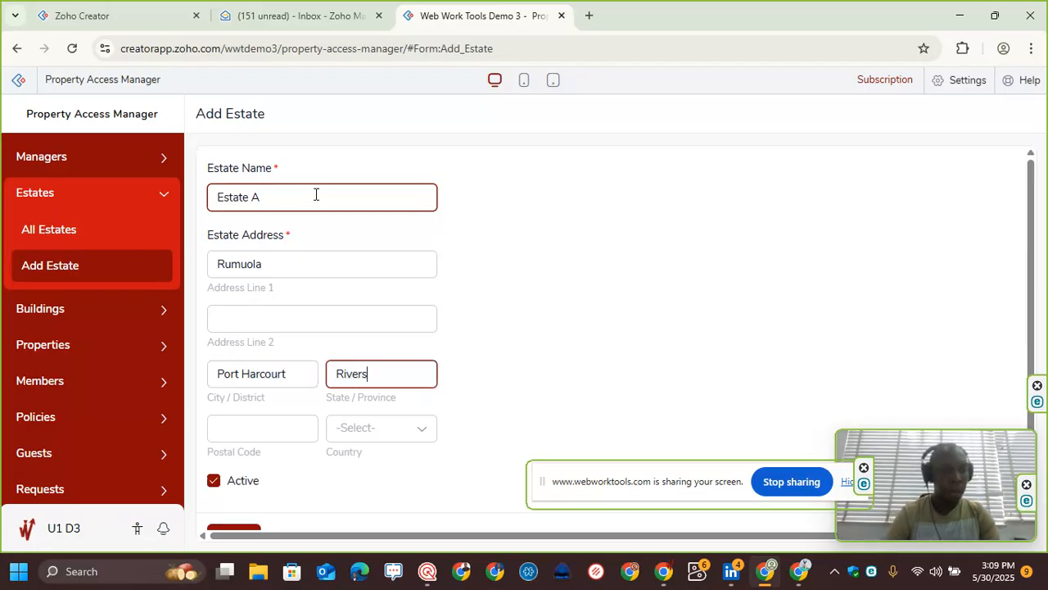
key("Tab")
type("500001")
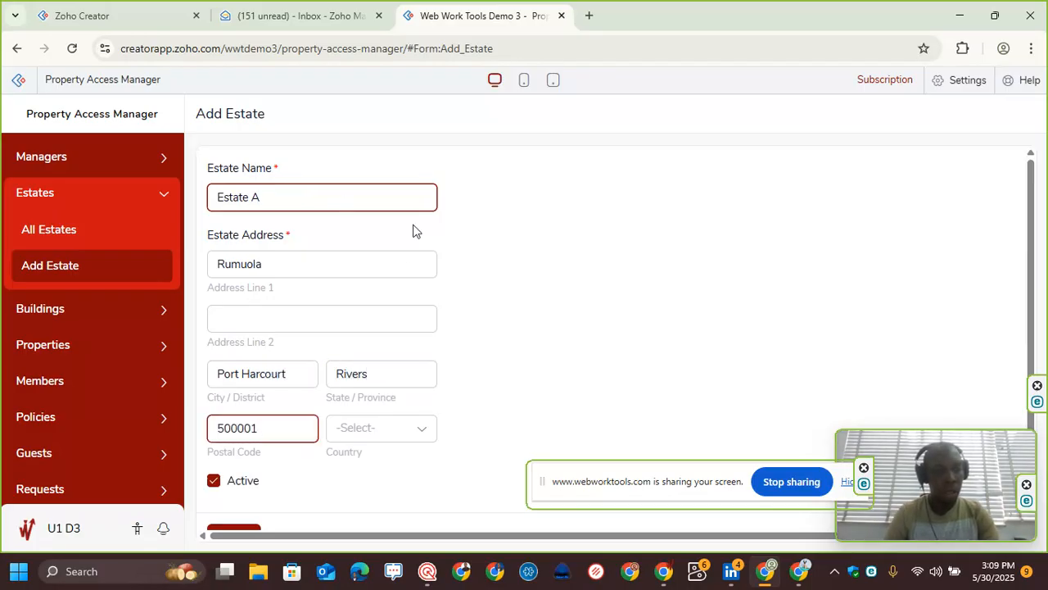
Step: Select Nigeria as the estate's country and add the estate record
left_click(357, 428)
type("Nigeria")
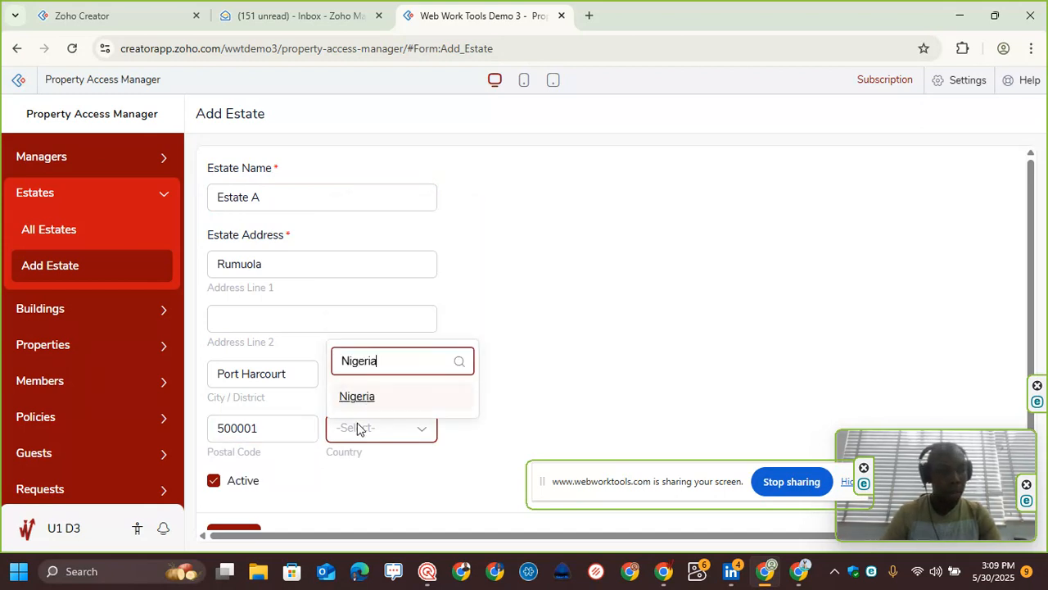
left_click(397, 400)
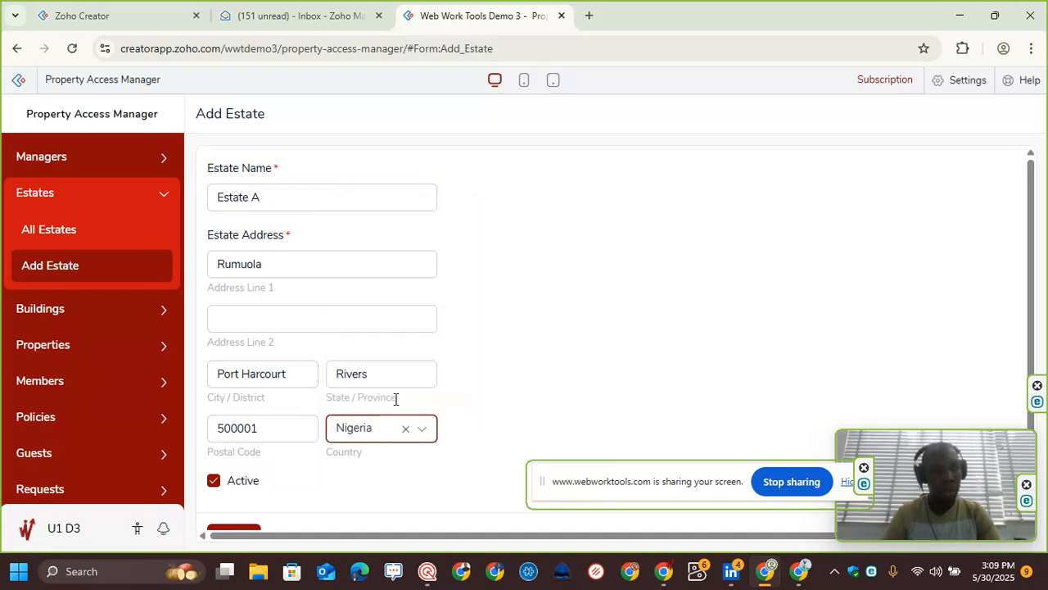
scroll(234, 528, "down", 1)
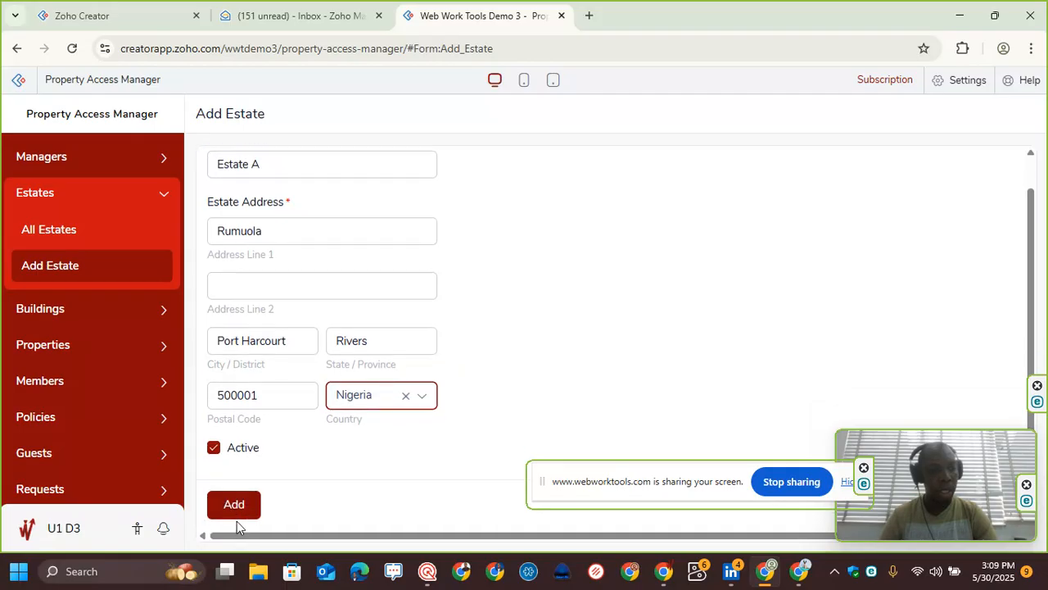
left_click(234, 503)
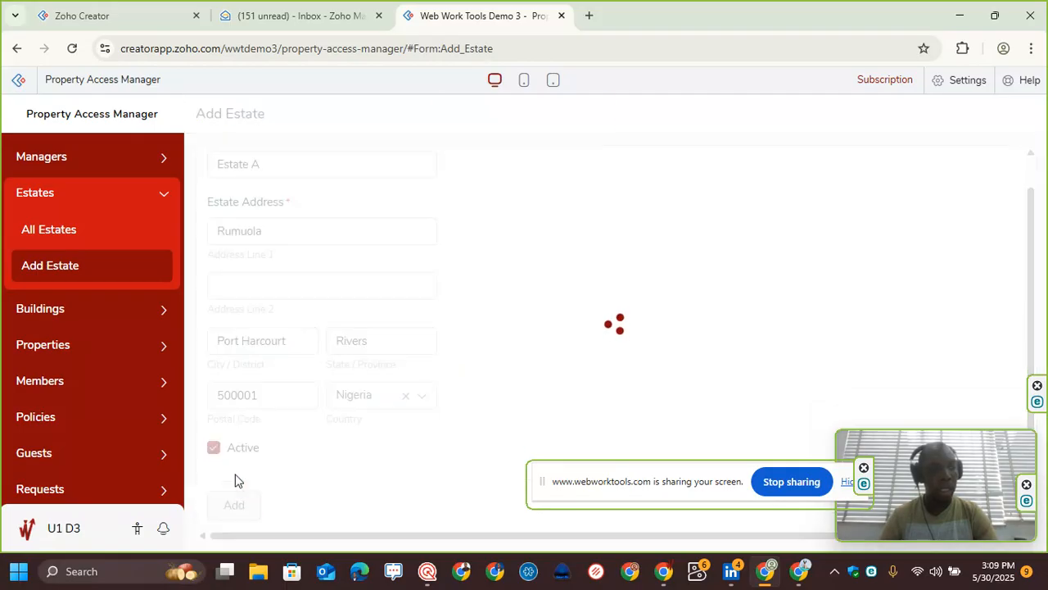
Step: Open the Add Building form and choose 101 - Estate A as the estate
left_click(79, 309)
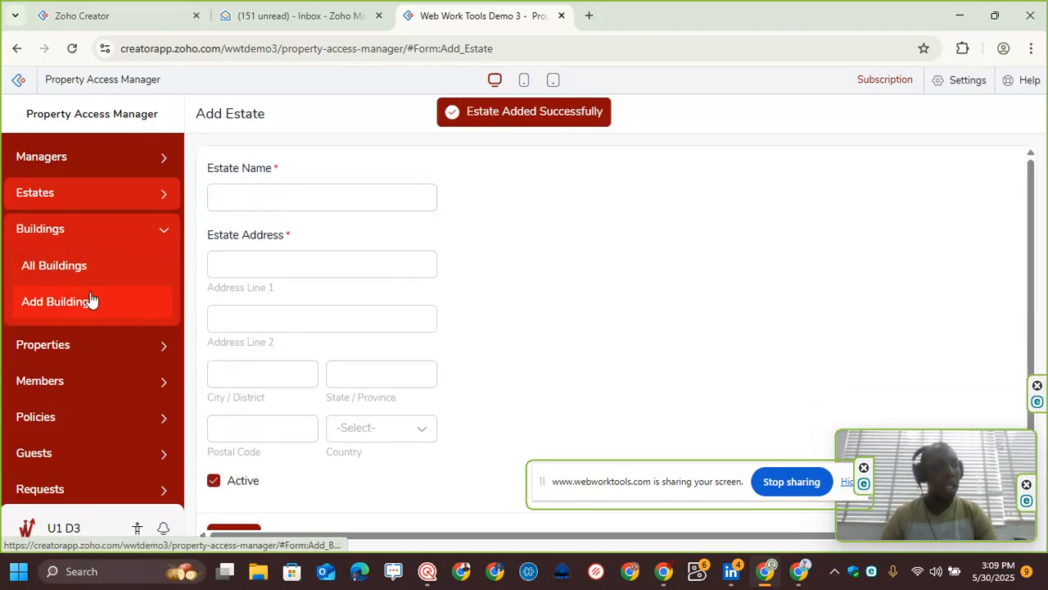
left_click(88, 301)
left_click(266, 197)
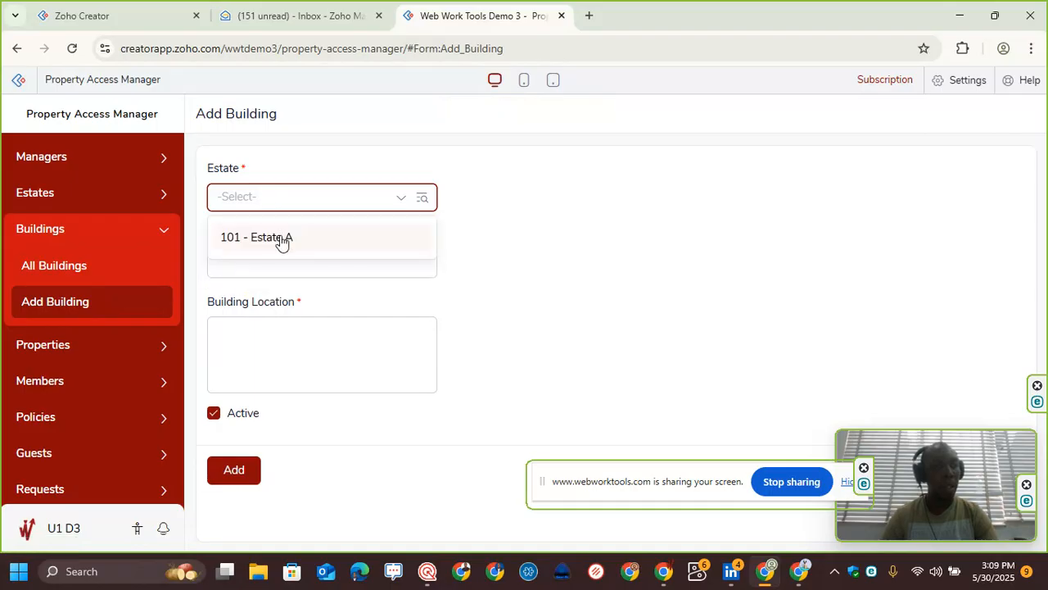
left_click(282, 237)
Step: Name the building B01
left_click(271, 262)
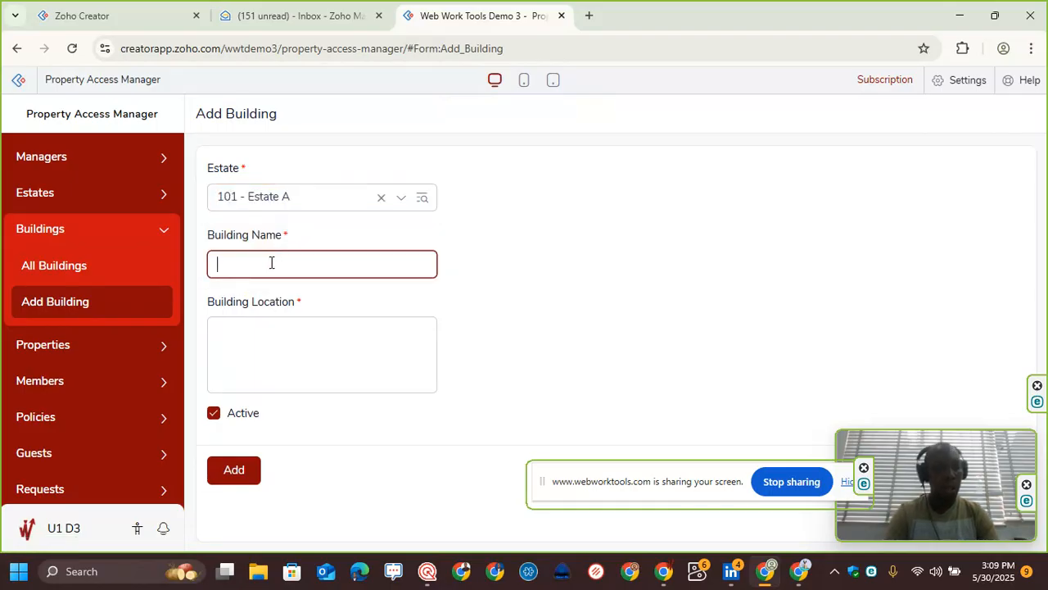
type("Building")
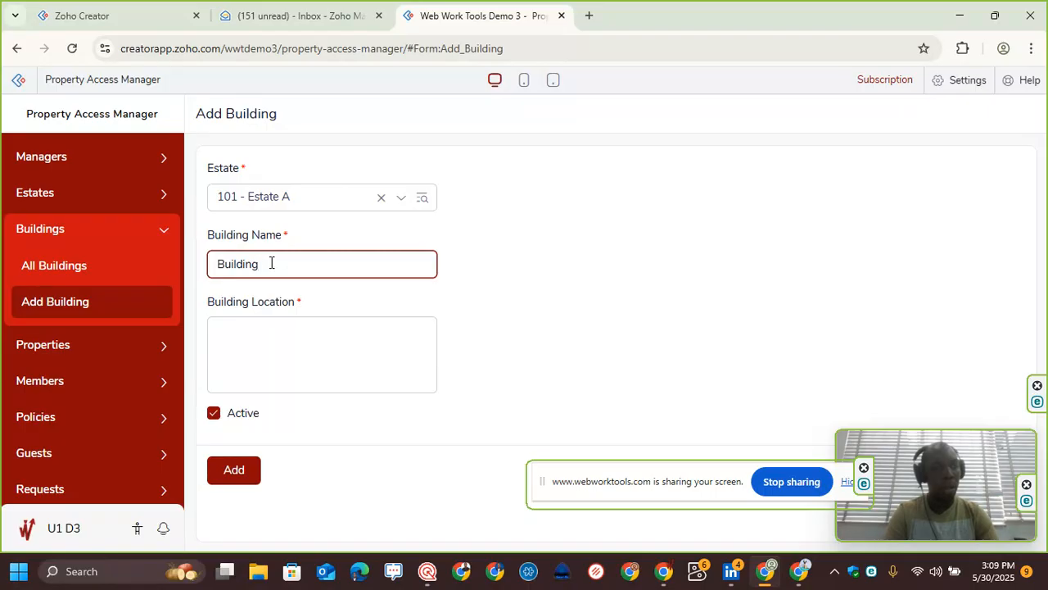
key("ctrl+a")
key("Caps_Lock")
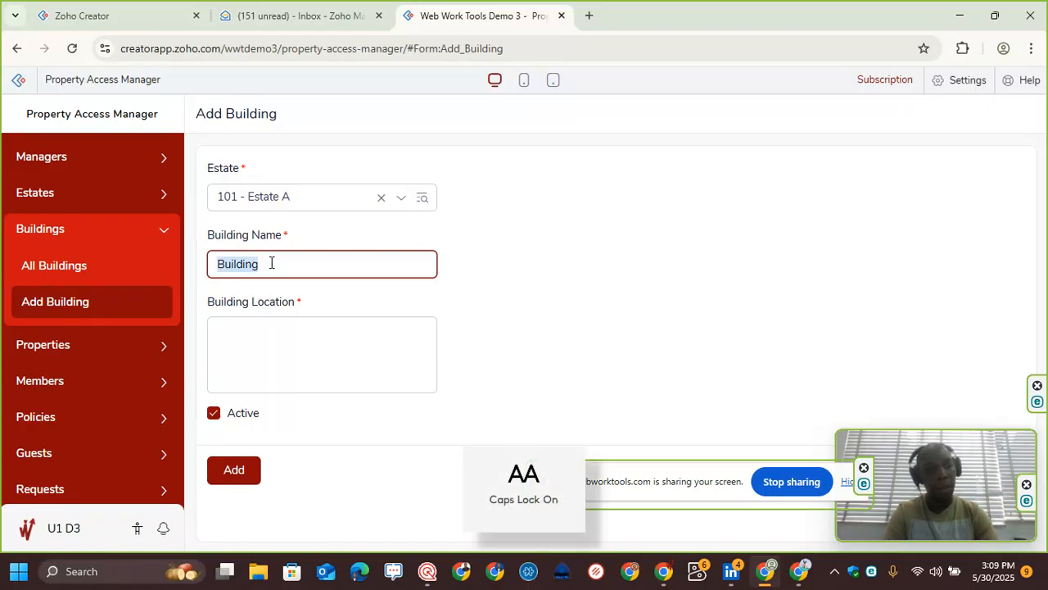
type("B")
type("01")
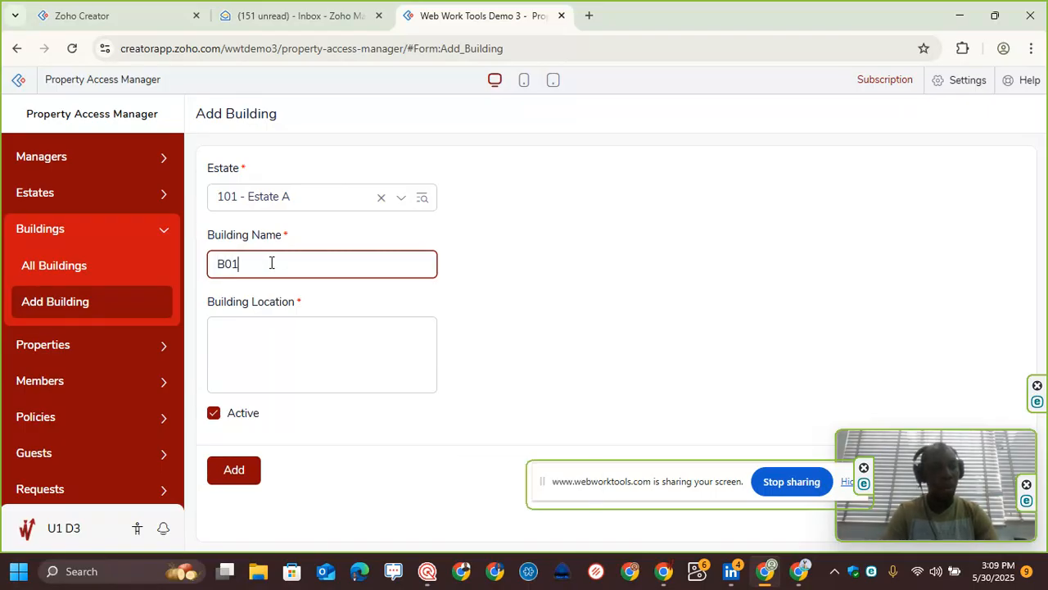
Step: Set the building location to Wing 1 and add the building record
key("Tab")
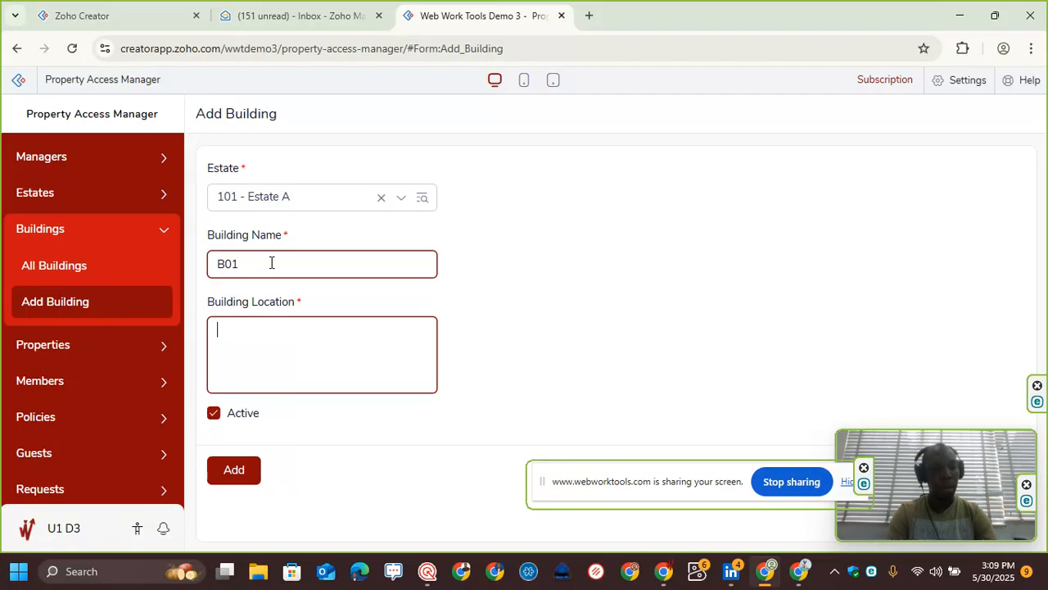
key("Caps_Lock")
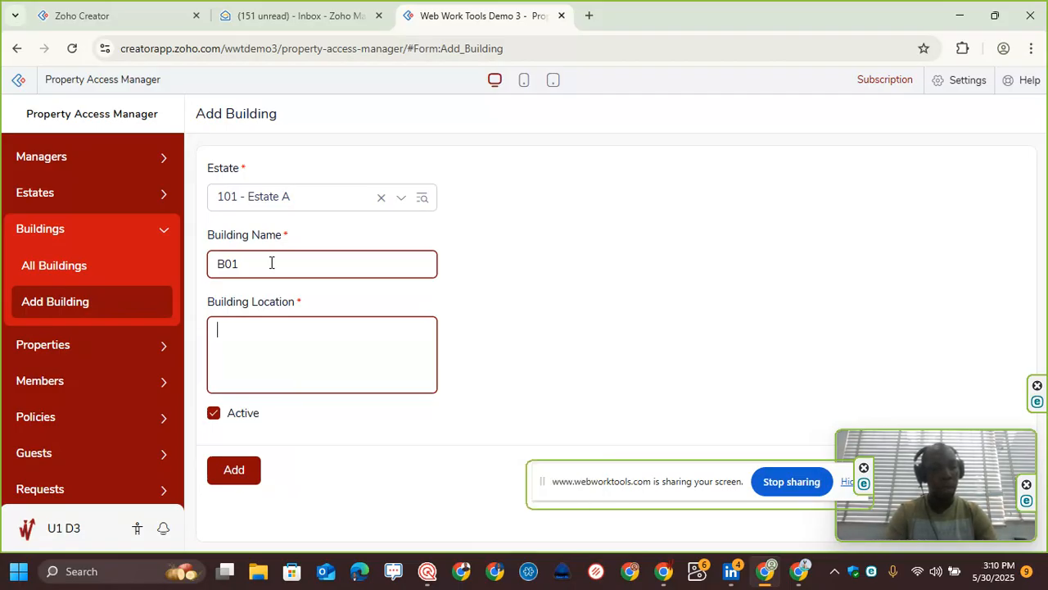
type("2 bedroom flat a")
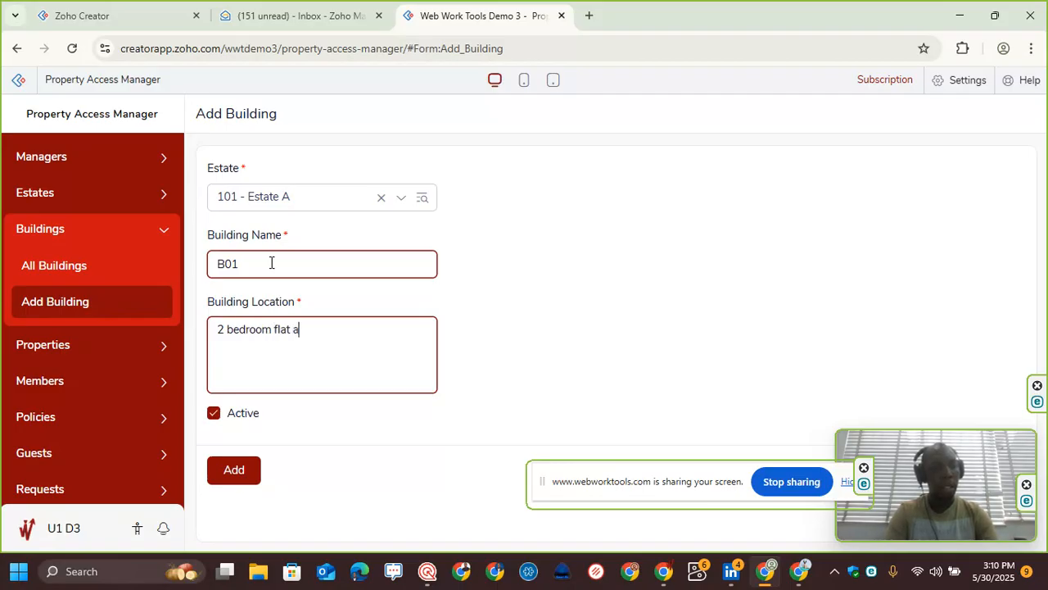
type("t Wing 1")
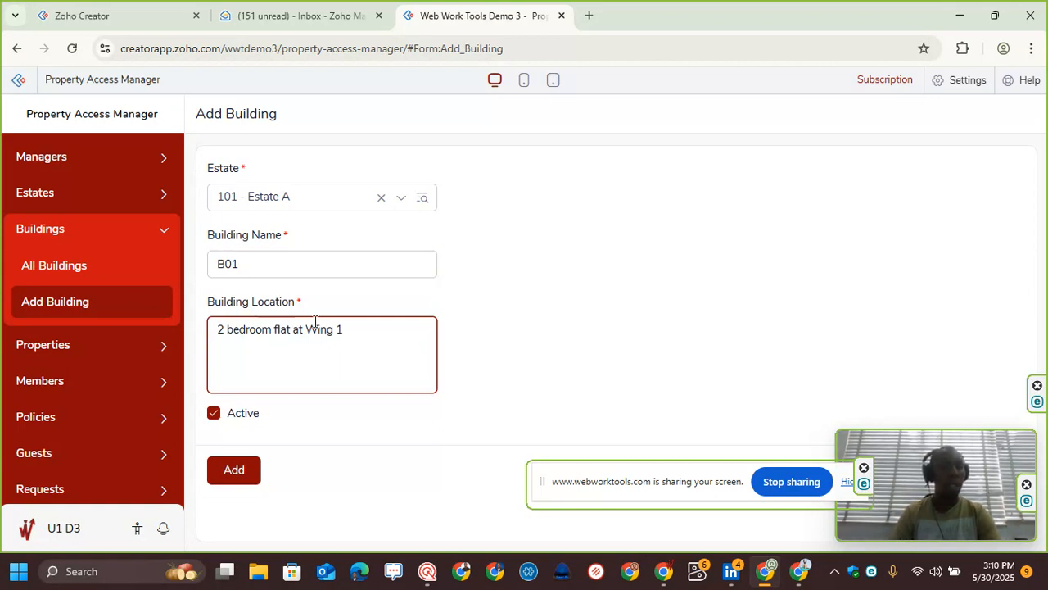
key("ctrl+shift+Left")
key("ctrl+shift+Left")
key("ctrl+shift+Left")
key("ctrl+shift+Left")
key("BackSpace")
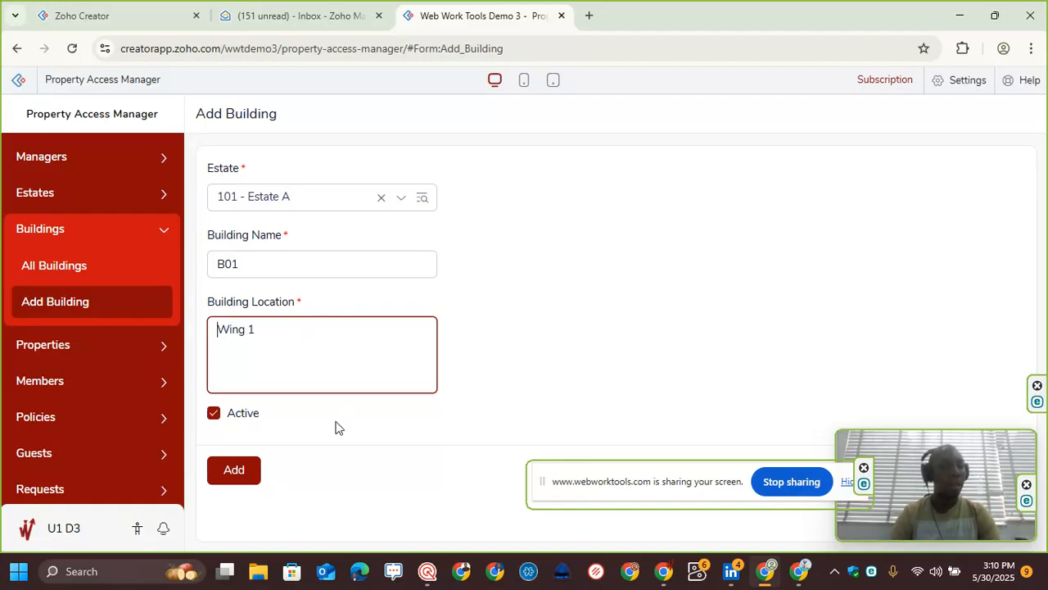
left_click(236, 462)
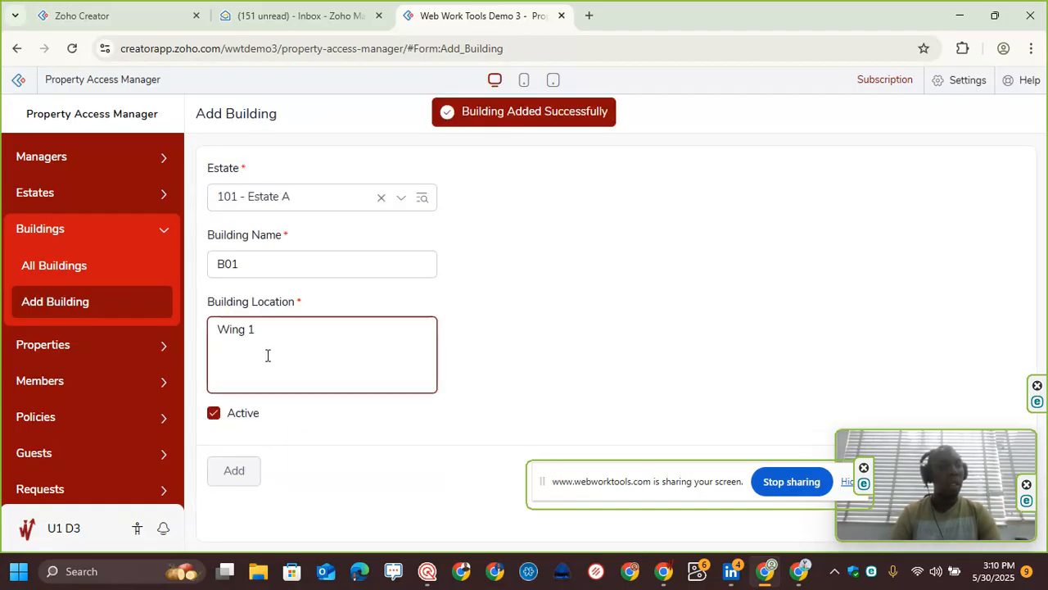
Step: Open the Add Property form and choose 1001 - B01 as the building
left_click(63, 352)
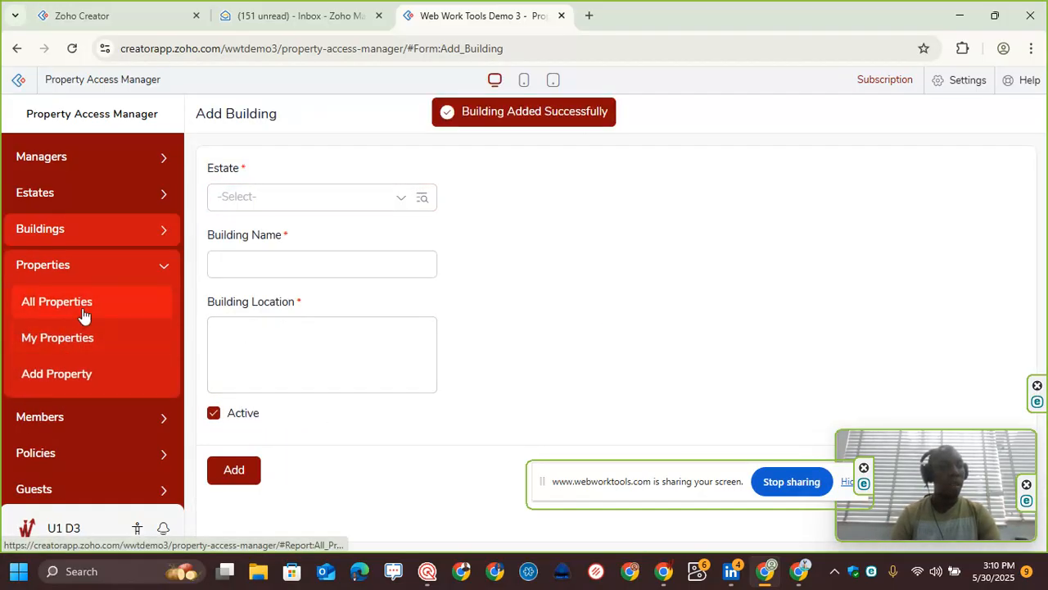
left_click(86, 375)
left_click(278, 197)
left_click(281, 245)
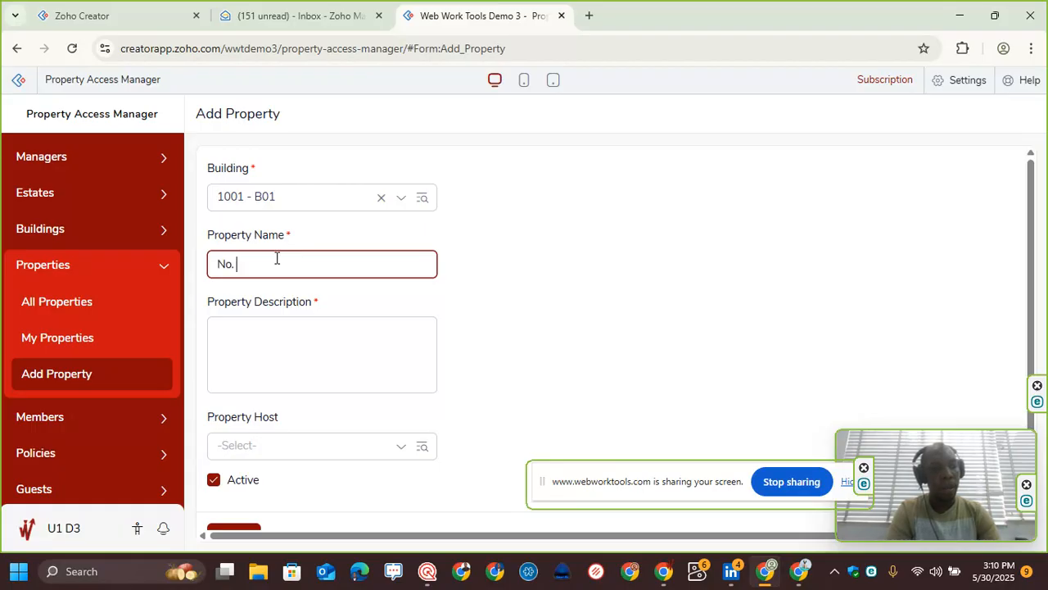
Step: Name the property Flat A and describe it as 2 bedroom flat
type("3")
key("BackSpace")
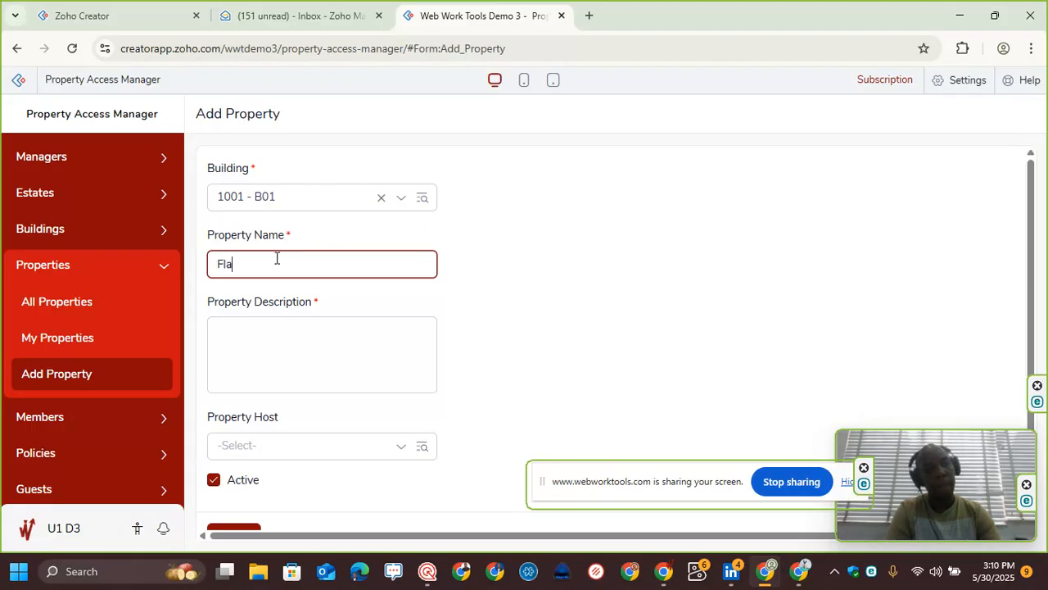
key("Caps_Lock")
type("A")
key("Caps_Lock")
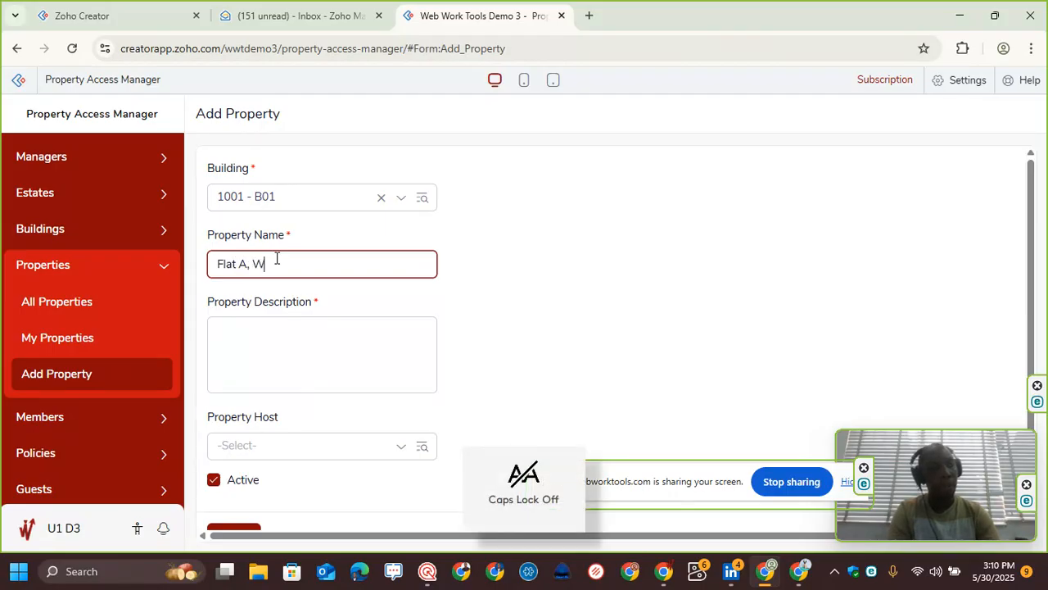
key("BackSpace")
key("BackSpace")
key("BackSpace")
key("Tab")
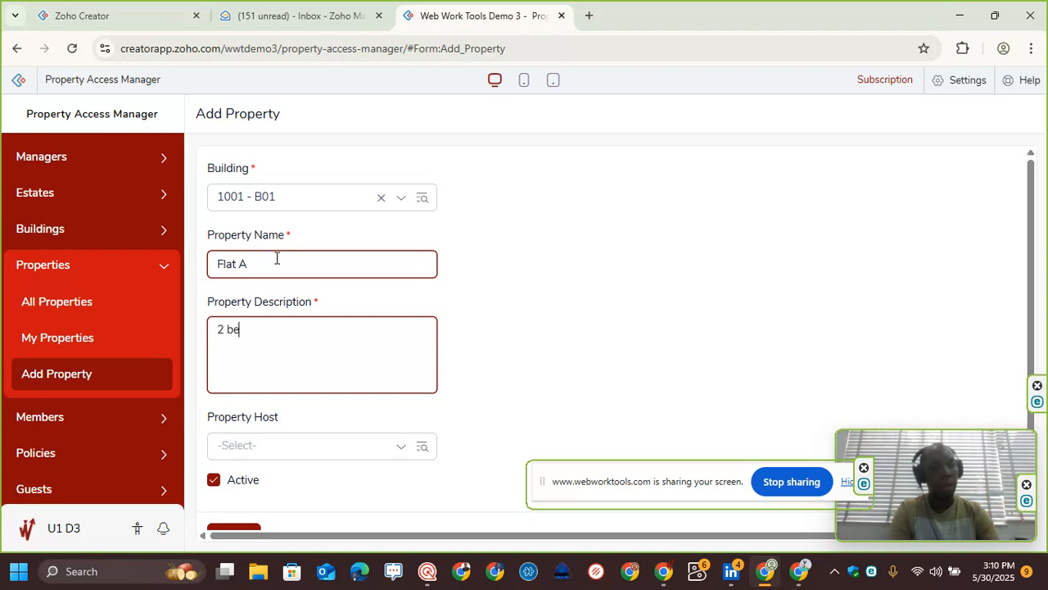
type("2 bedroom flat")
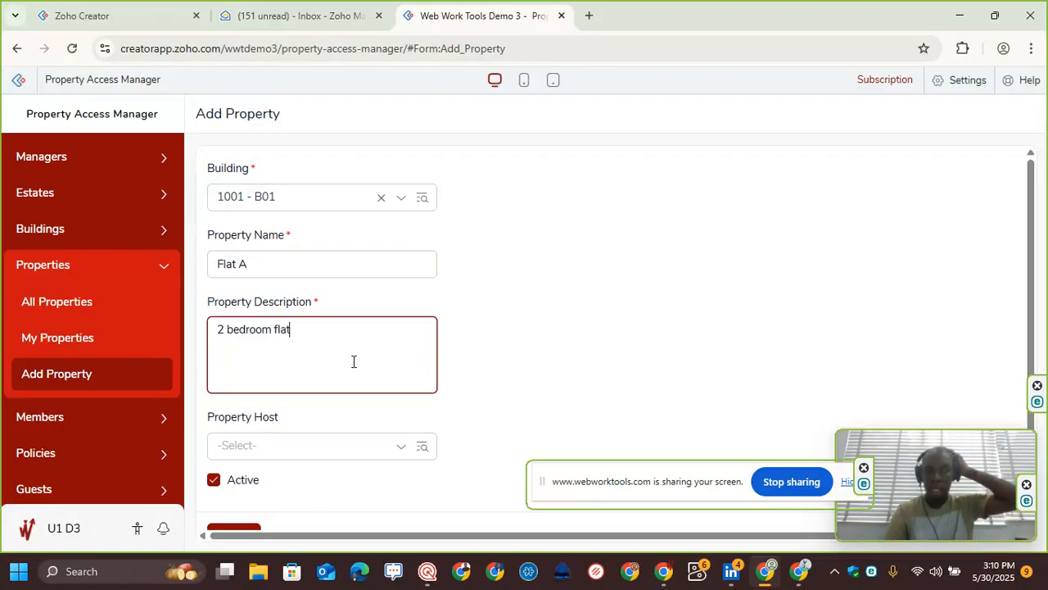
Step: Look through the available property host members, including the advanced field search
left_click(278, 443)
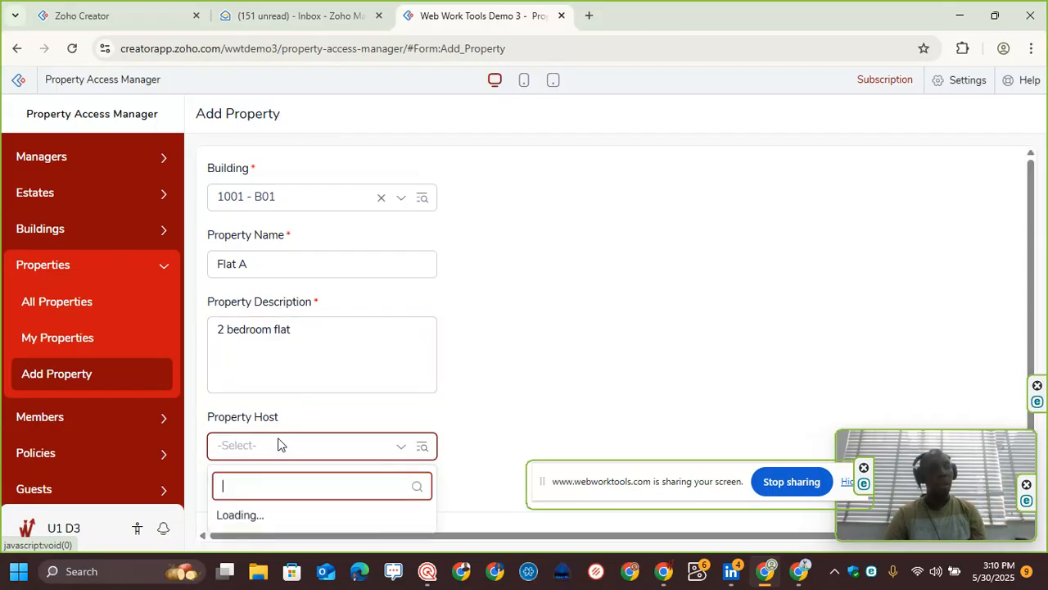
left_click(450, 407)
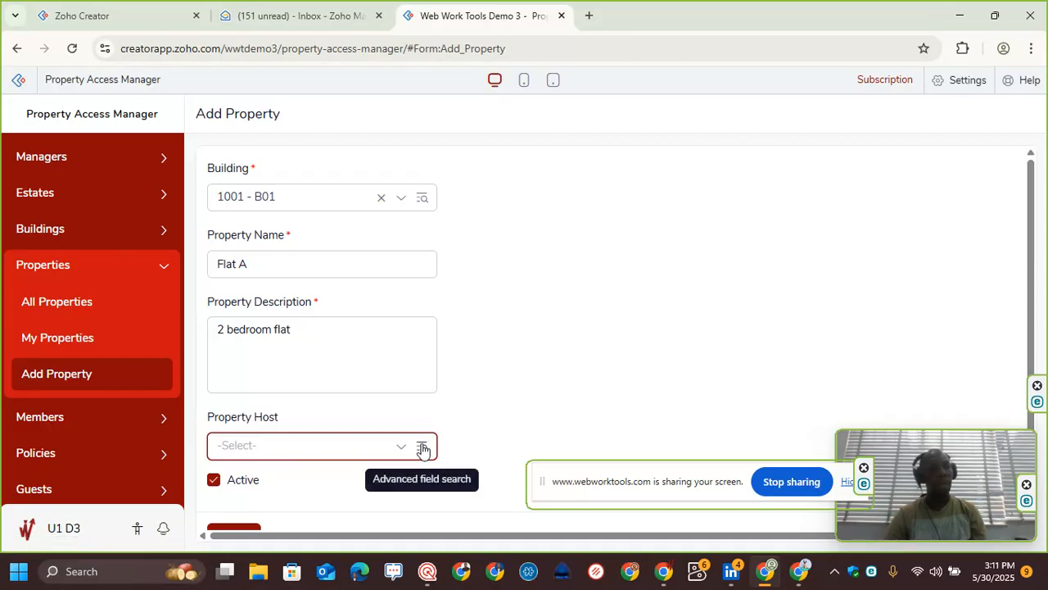
left_click(422, 446)
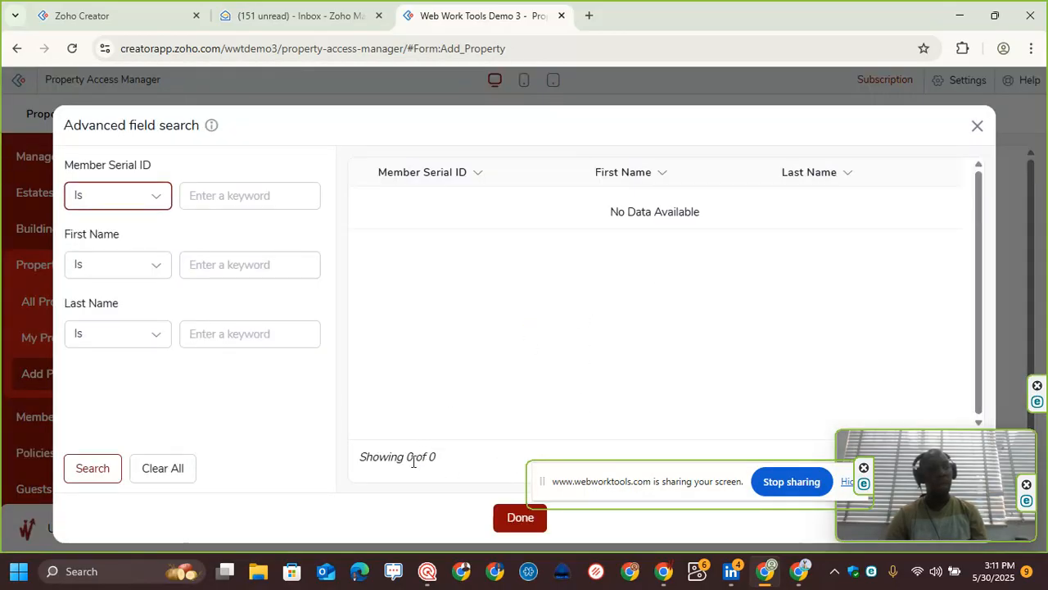
left_click(977, 127)
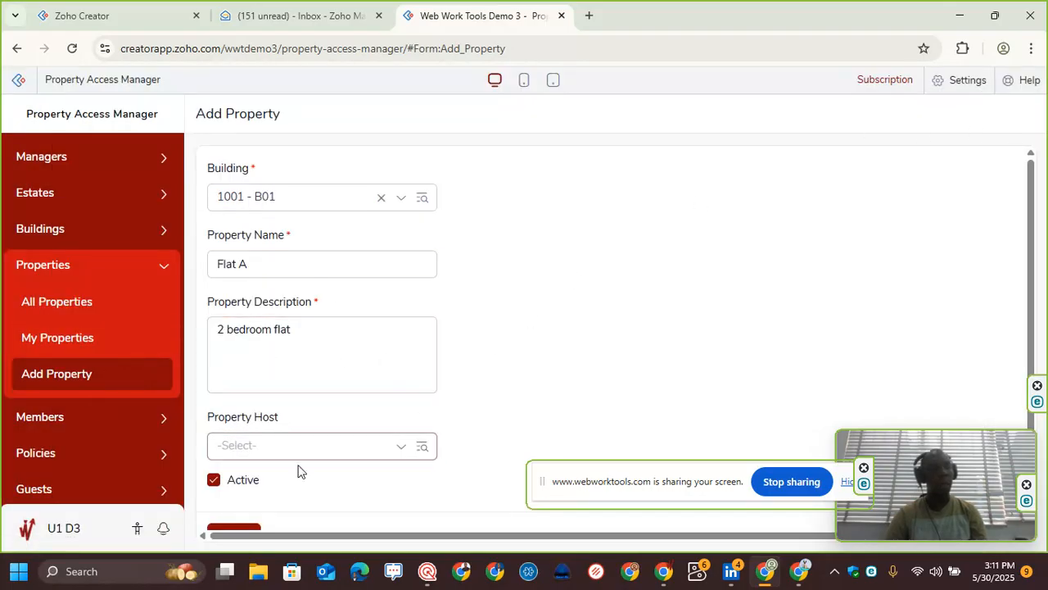
Step: Add the property record and review it in the All Properties list
scroll(260, 421, "down", 1)
left_click(234, 505)
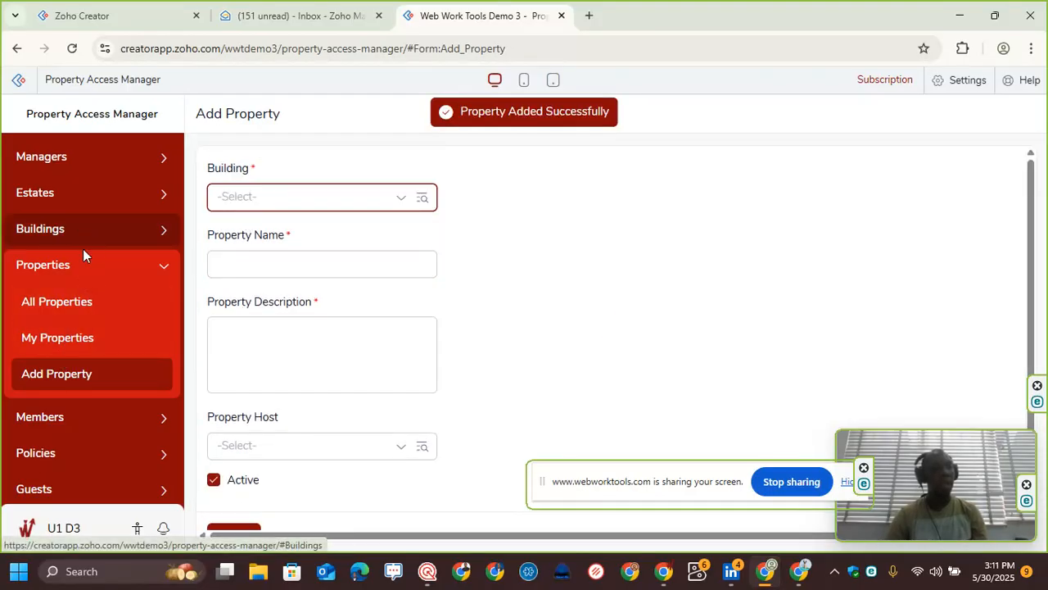
left_click(78, 305)
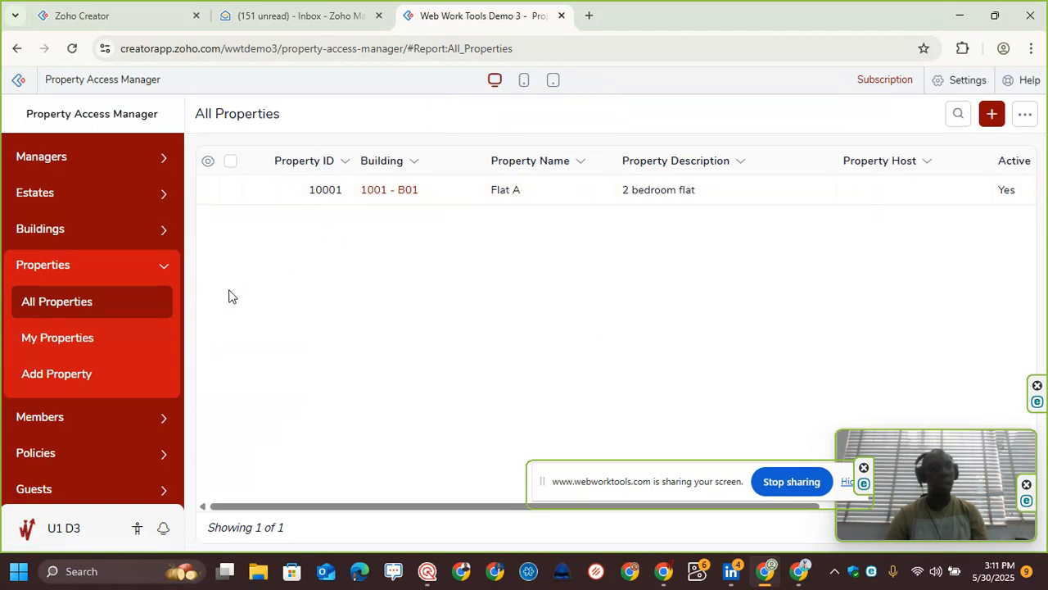
Step: Open the Add Member form and select 10001 - Flat A as the property
left_click(80, 420)
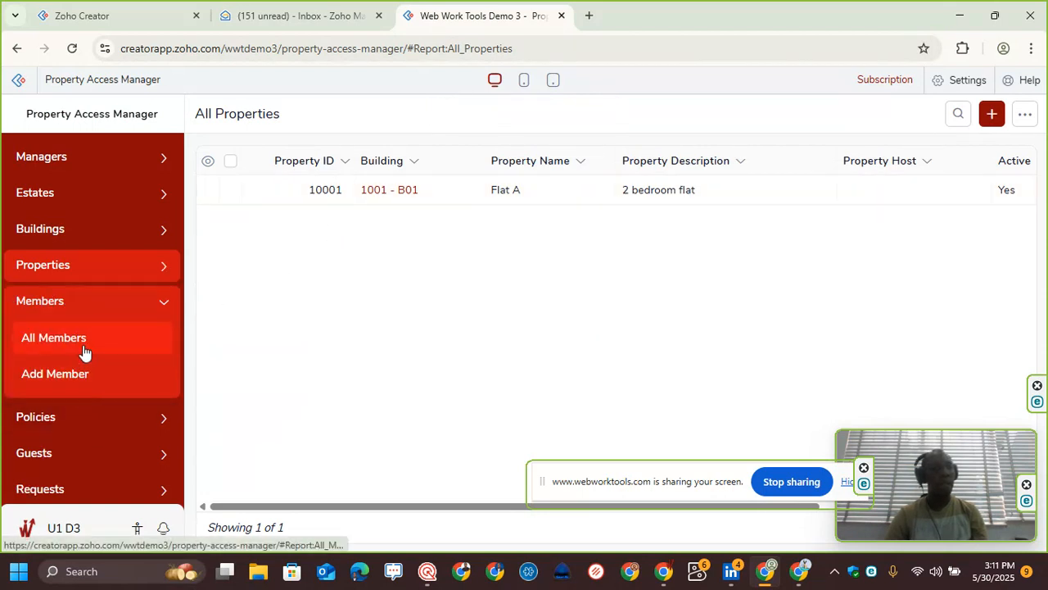
left_click(86, 374)
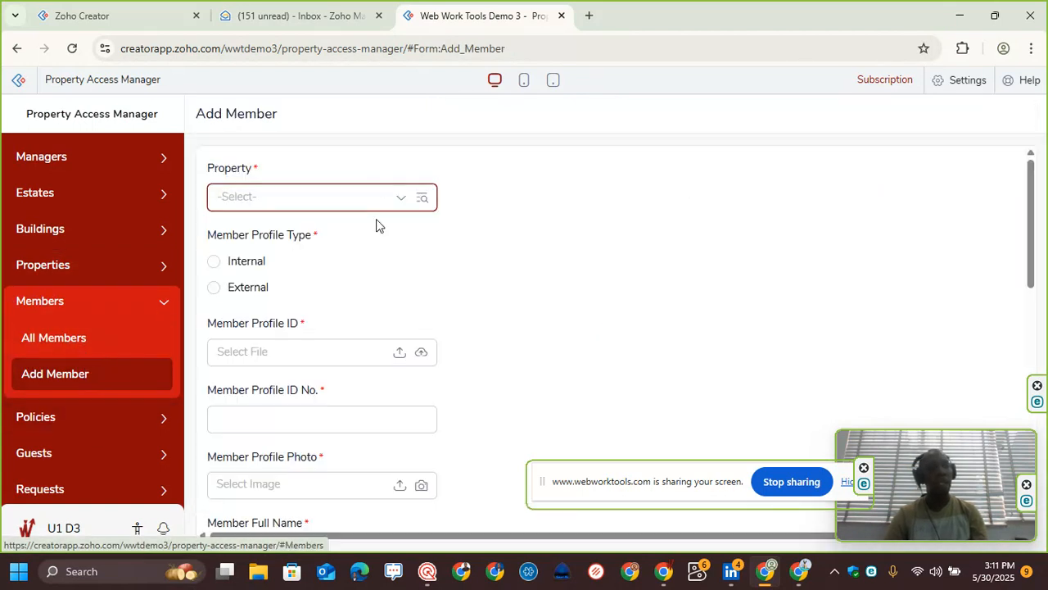
left_click(330, 205)
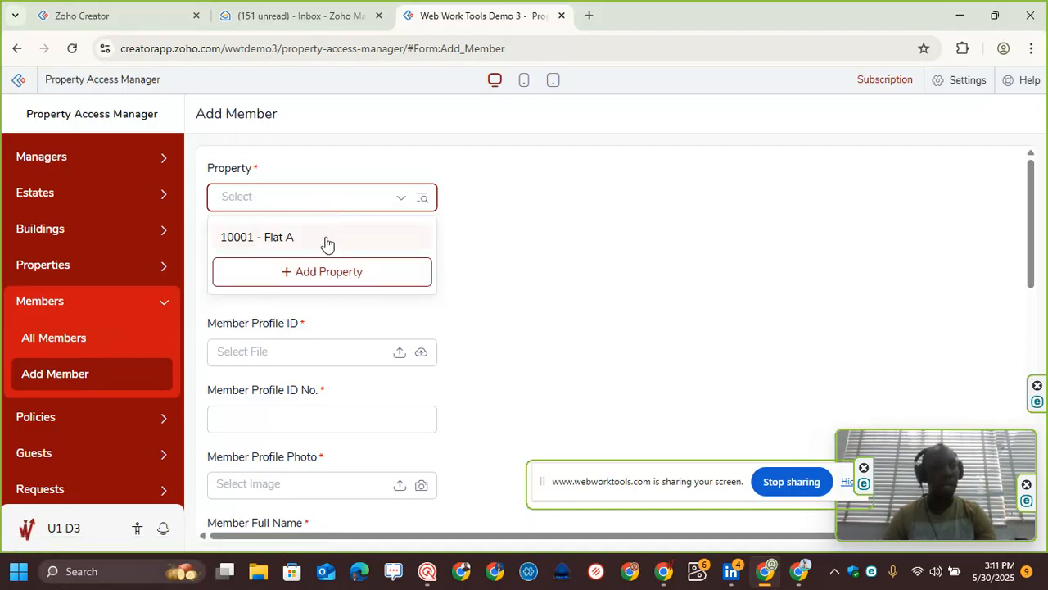
left_click(324, 239)
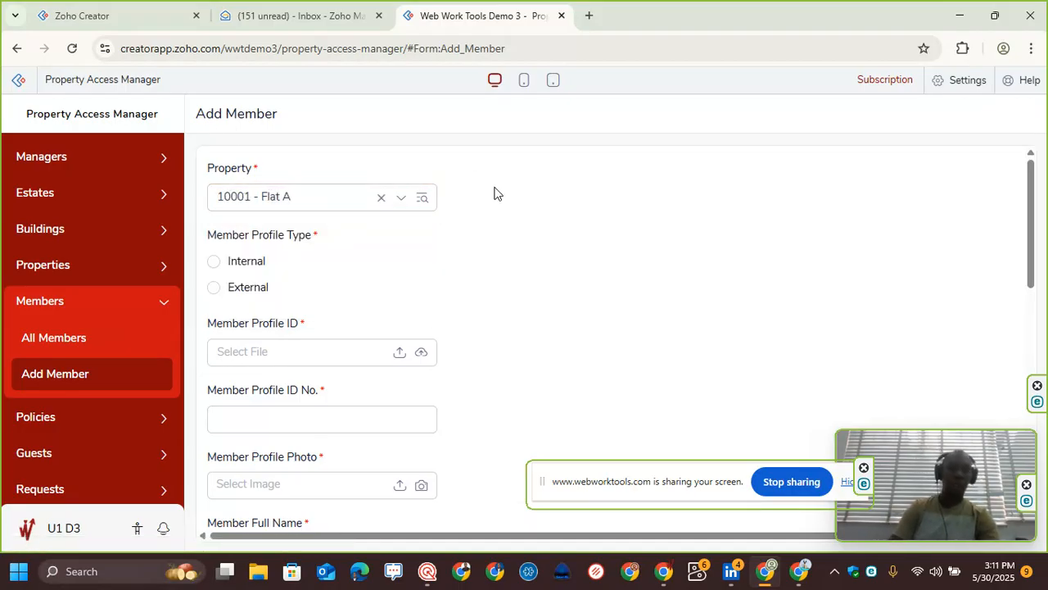
Step: Set the member profile type to Internal
left_click(299, 417)
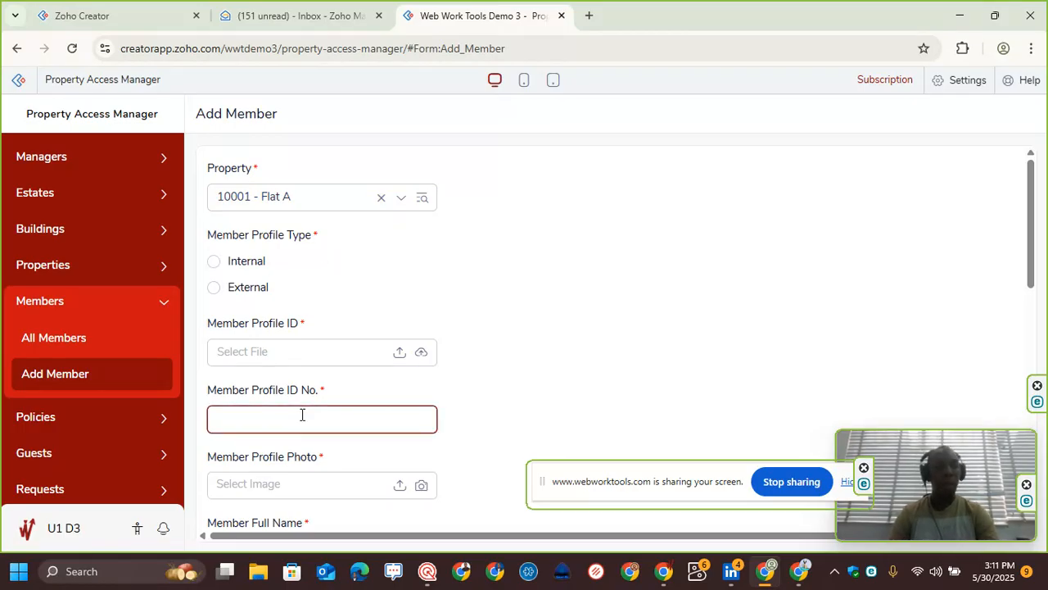
scroll(302, 416, "down", 1)
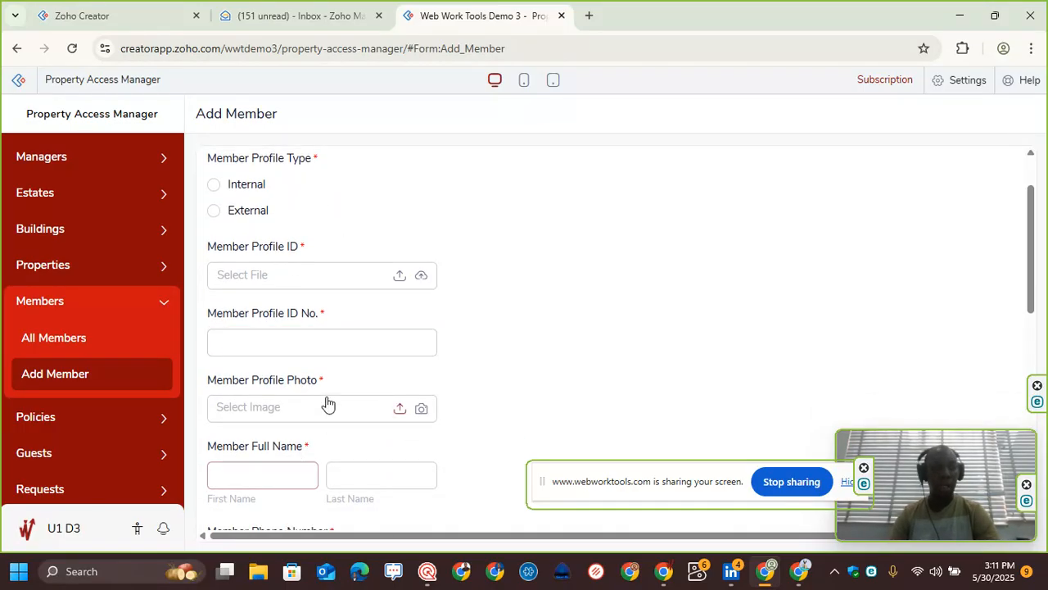
scroll(295, 245, "up", 1)
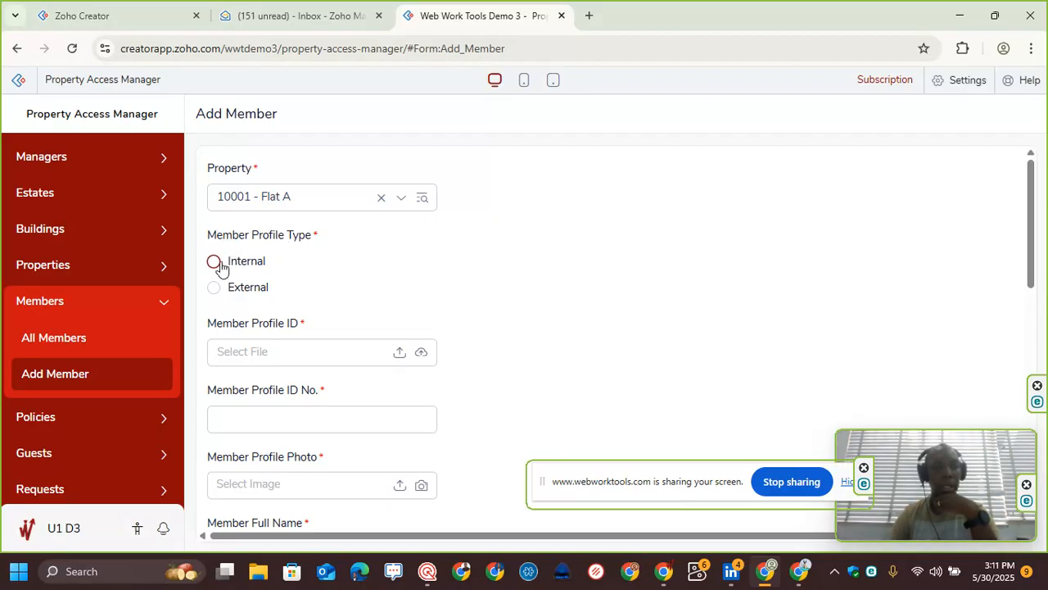
left_click(213, 287)
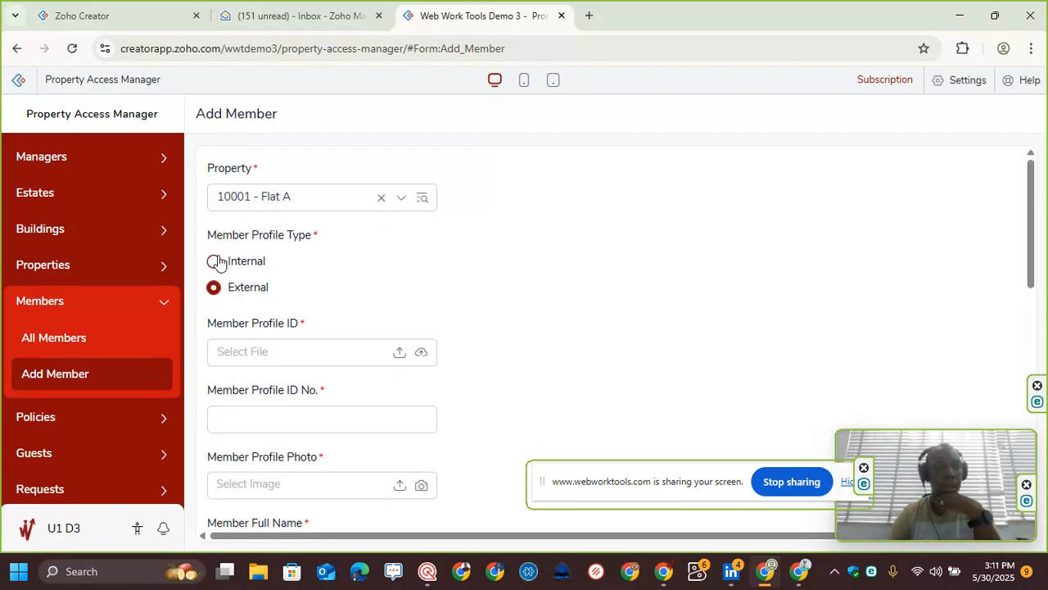
left_click(216, 260)
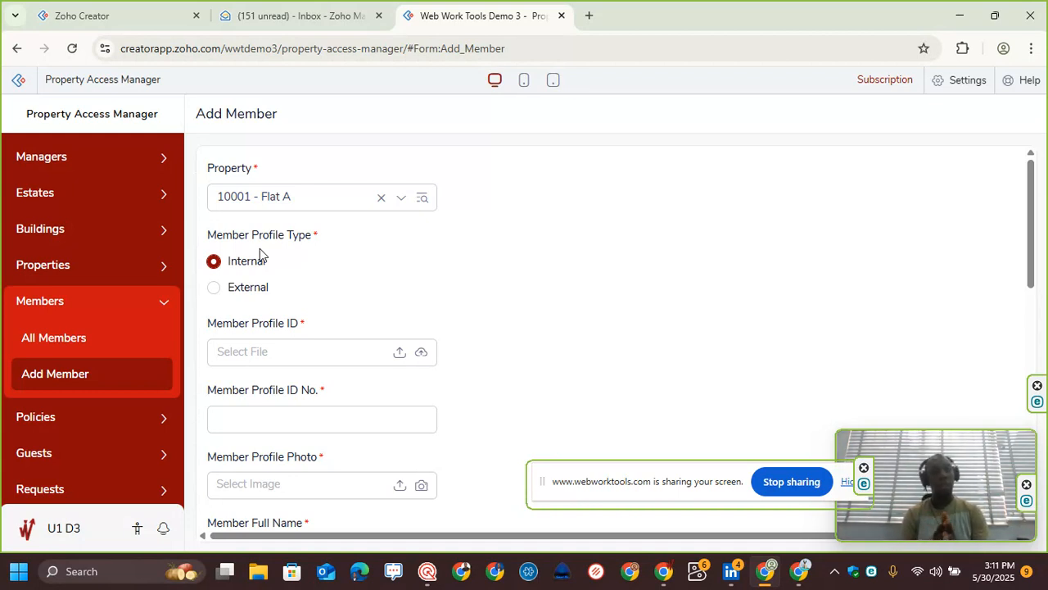
left_click(213, 288)
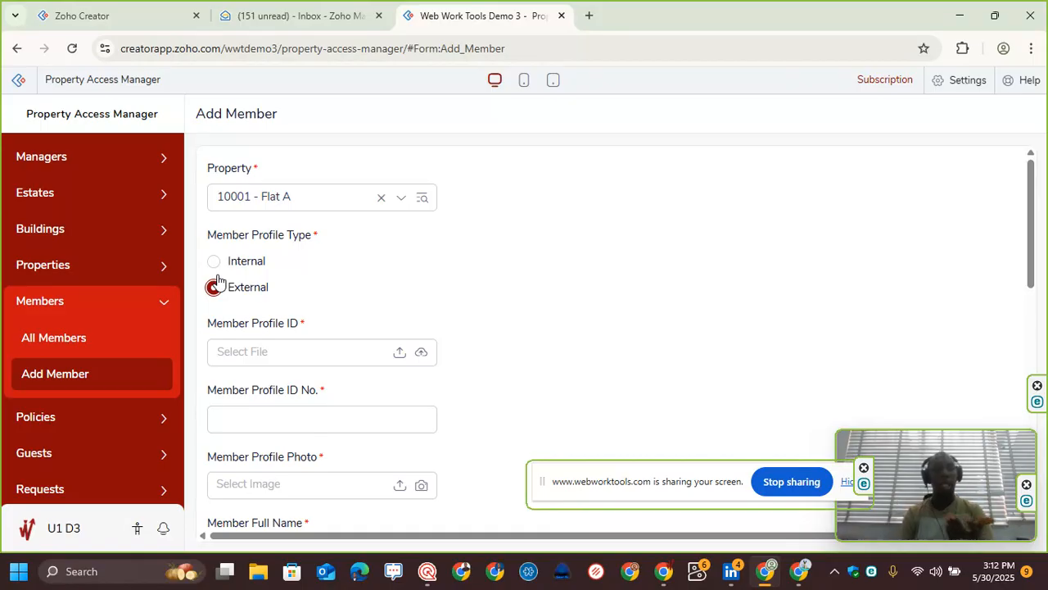
scroll(306, 400, "down", 2)
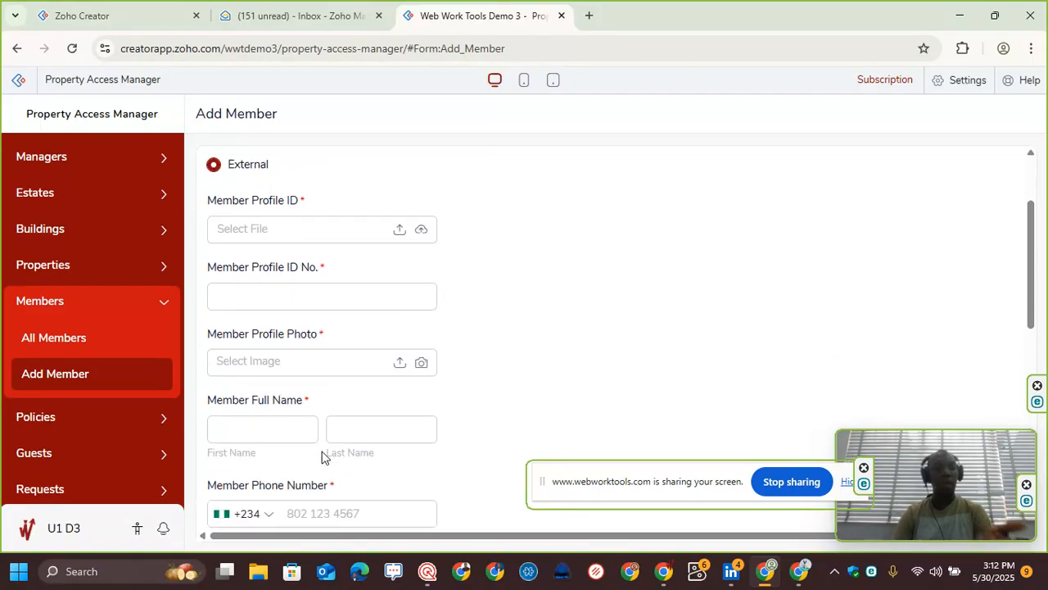
scroll(321, 304, "up", 2)
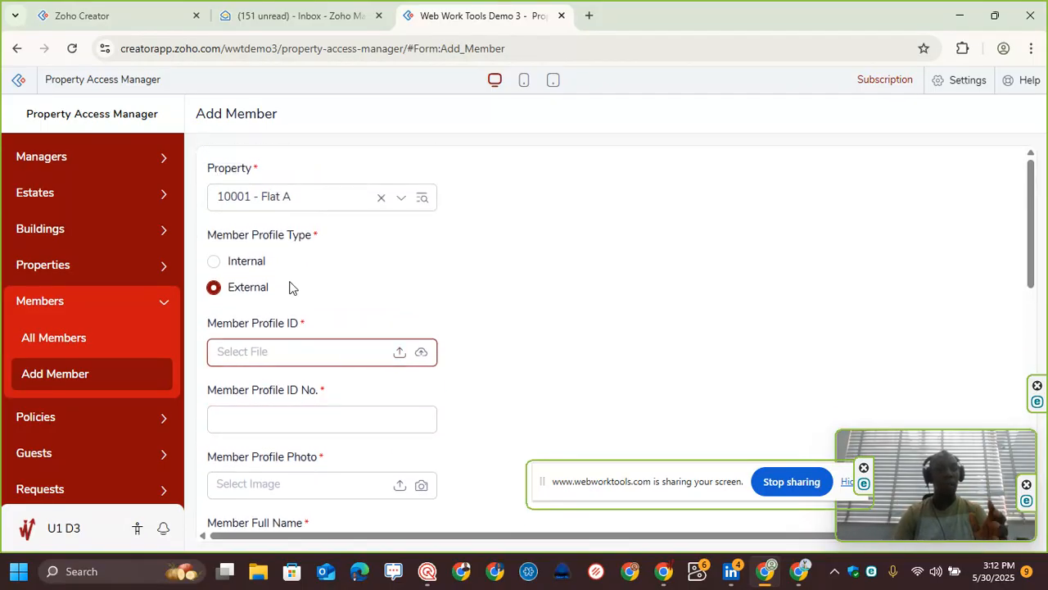
left_click(214, 262)
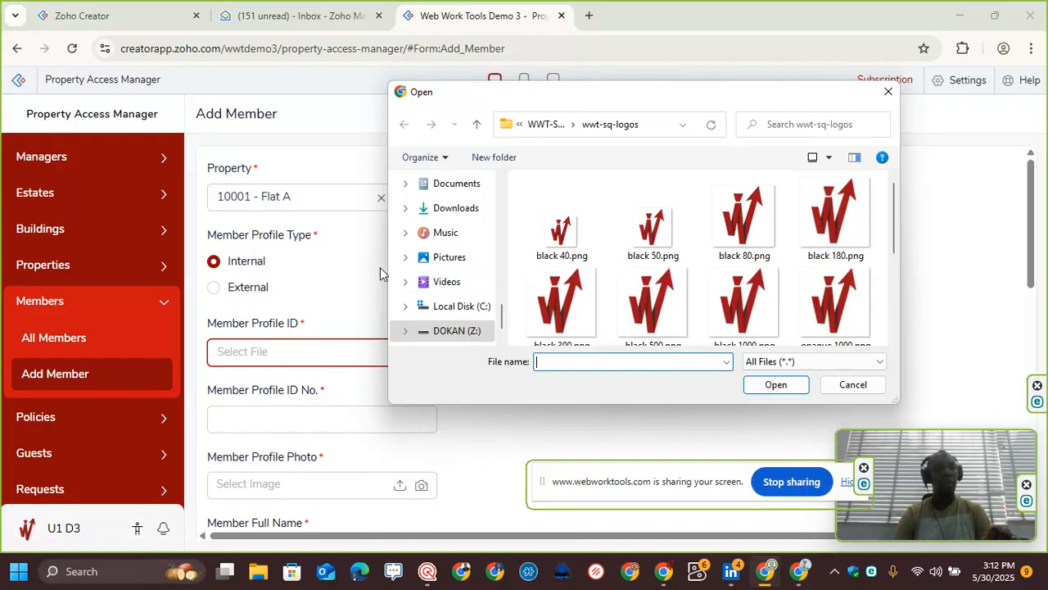
Step: Browse the file dialog folders and attach zoho_one.png from Downloads as the Member Profile ID file
scroll(541, 262, "down", 5)
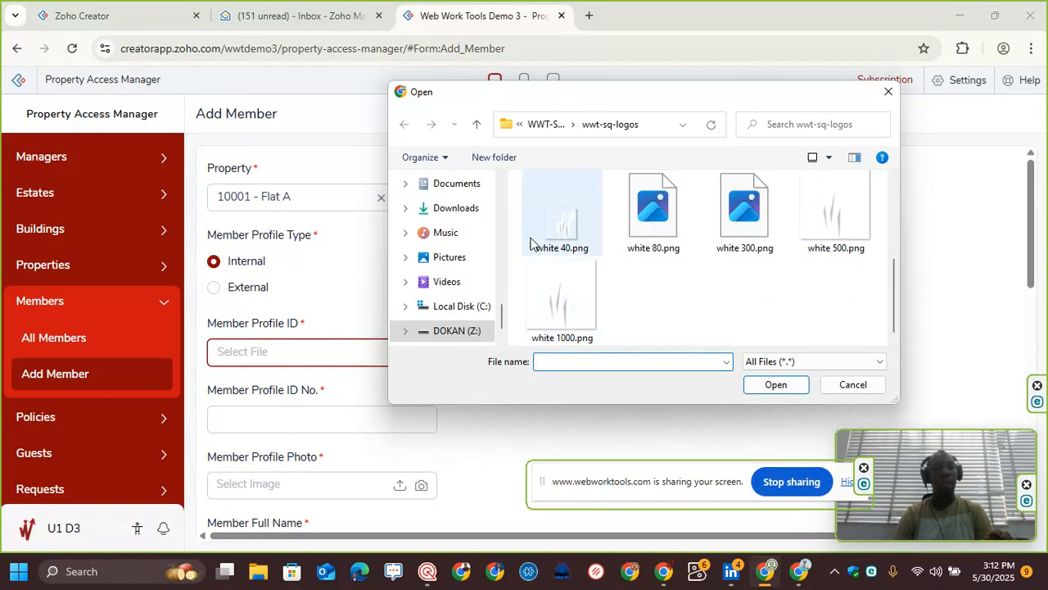
left_click(455, 264)
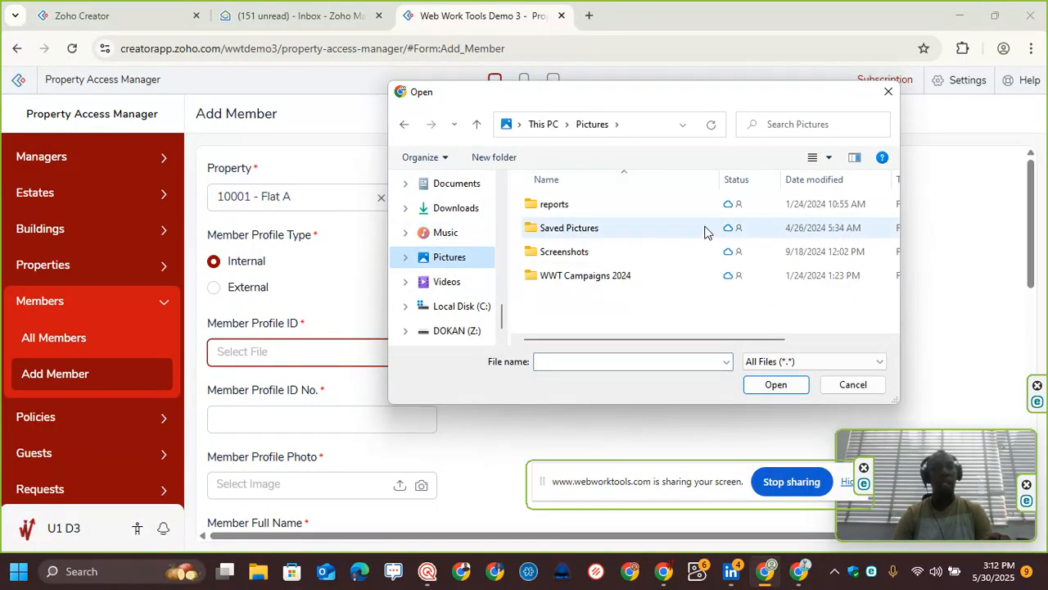
scroll(451, 300, "down", 1)
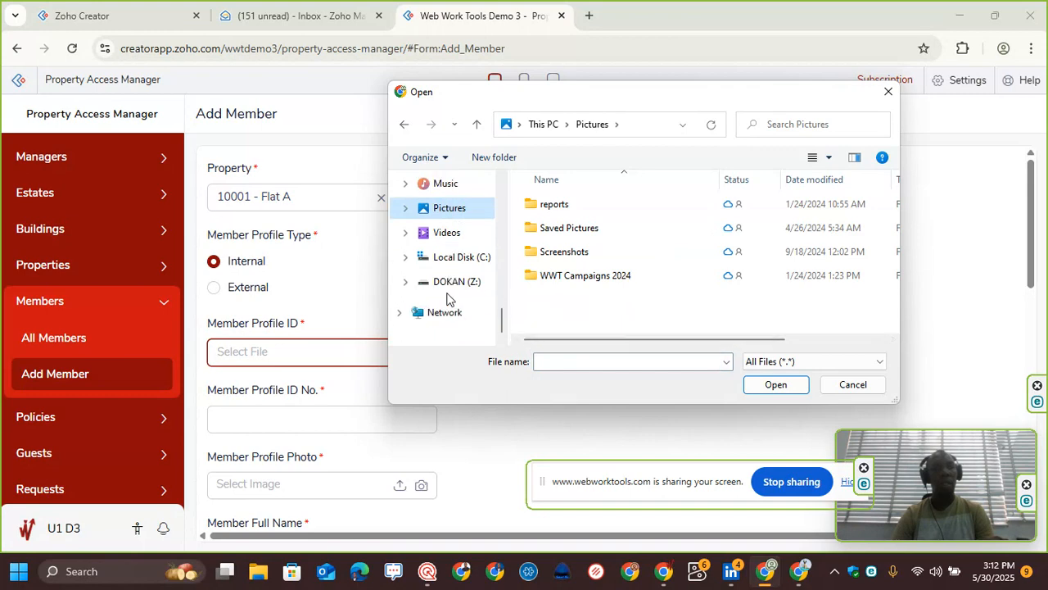
scroll(451, 299, "up", 3)
left_click(459, 264)
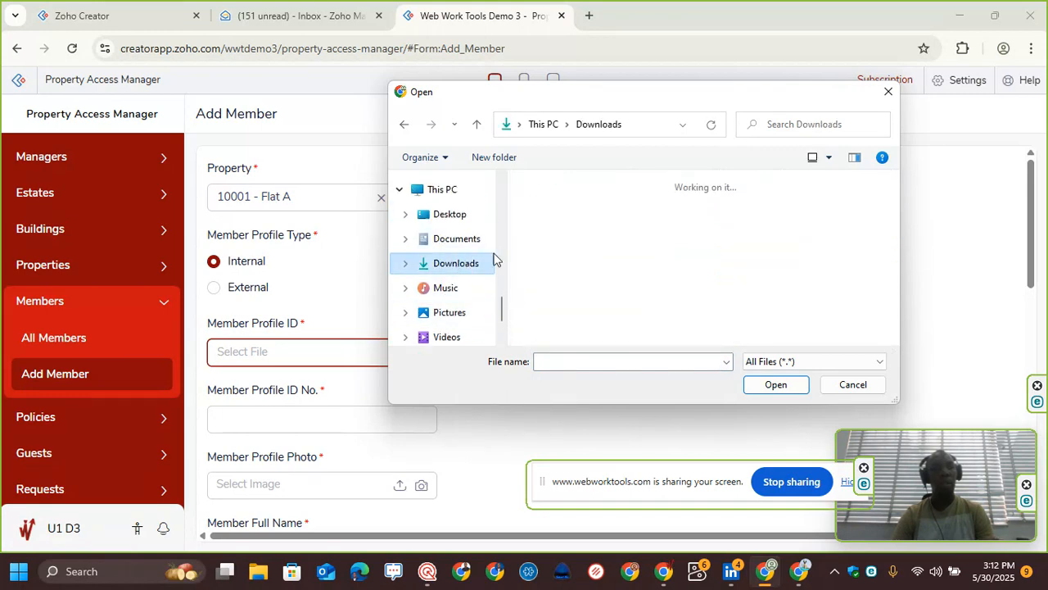
scroll(644, 276, "down", 2)
scroll(631, 282, "up", 1)
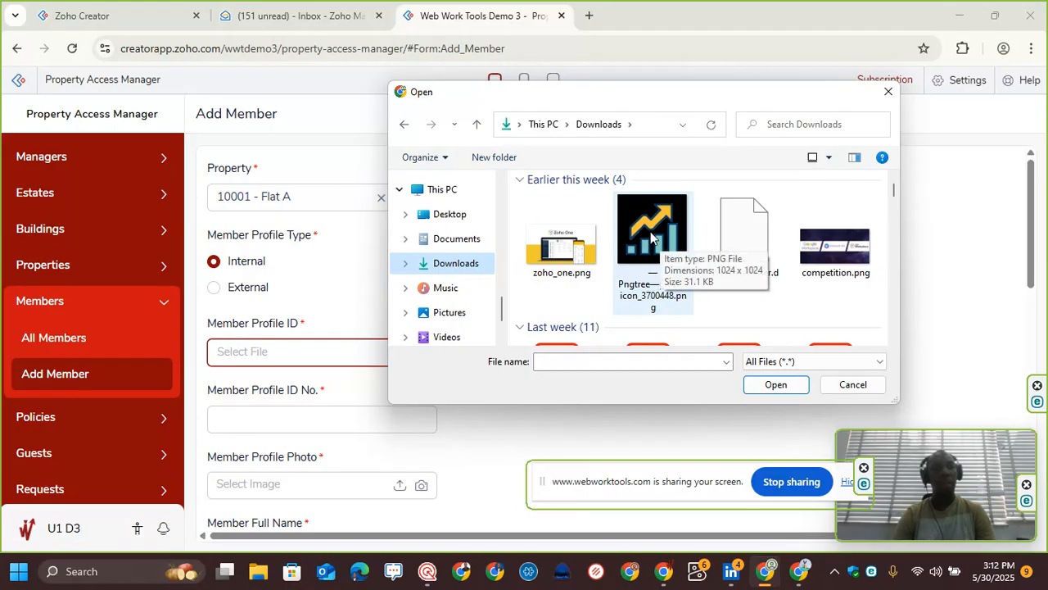
left_click(573, 252)
double_click(573, 251)
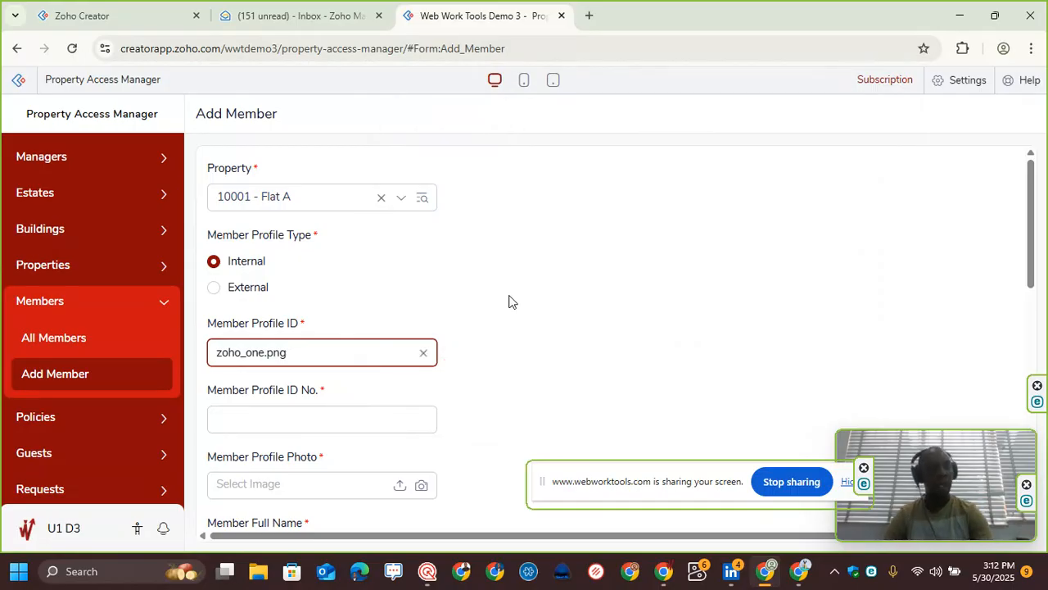
Step: Enter 100123 as the Member Profile ID No
scroll(483, 299, "down", 1)
left_click(355, 334)
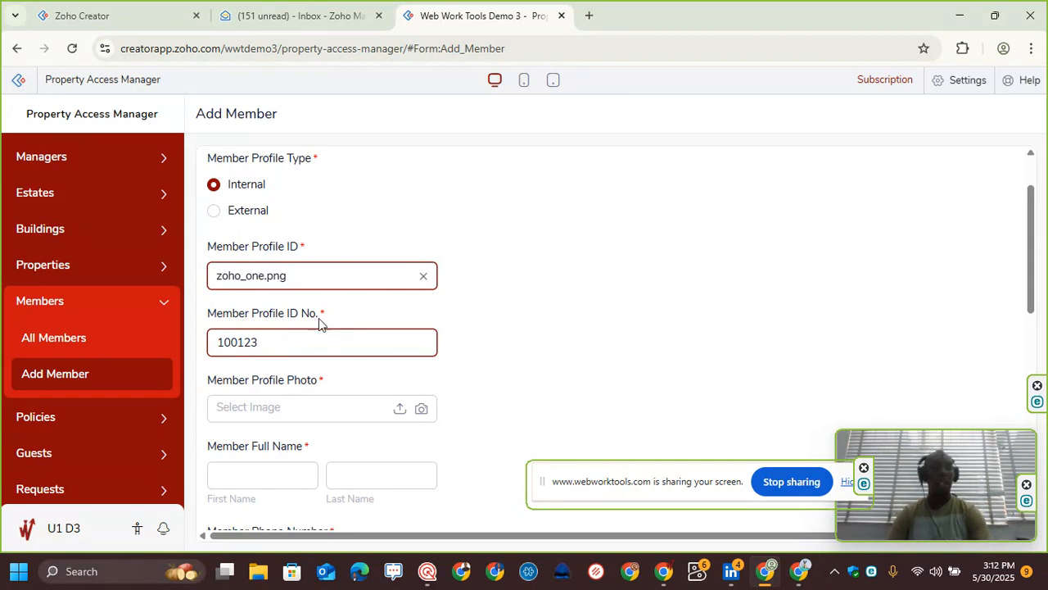
scroll(295, 321, "down", 1)
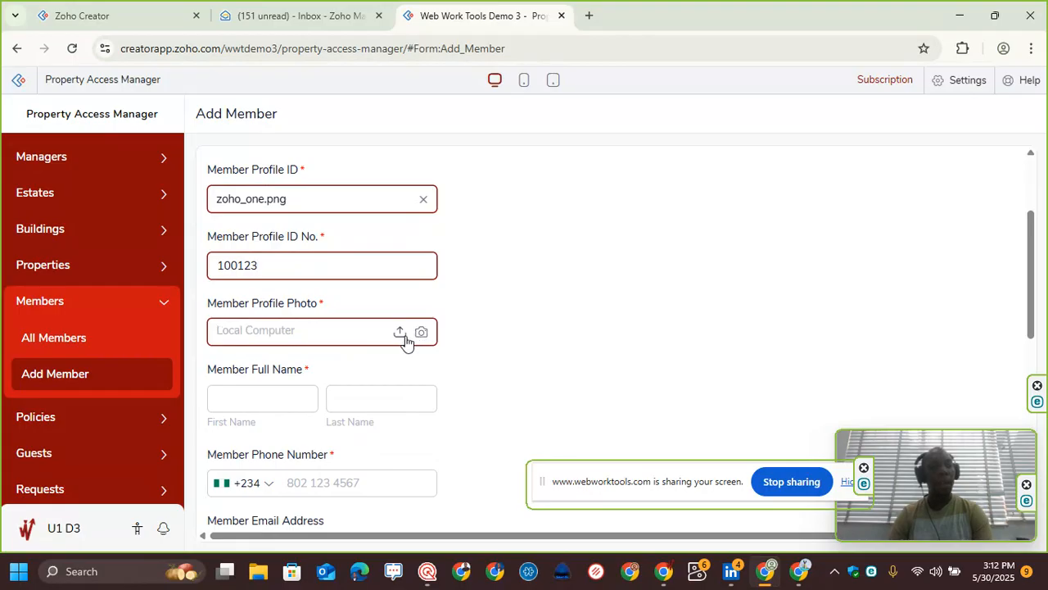
scroll(398, 315, "up", 1)
scroll(399, 314, "down", 1)
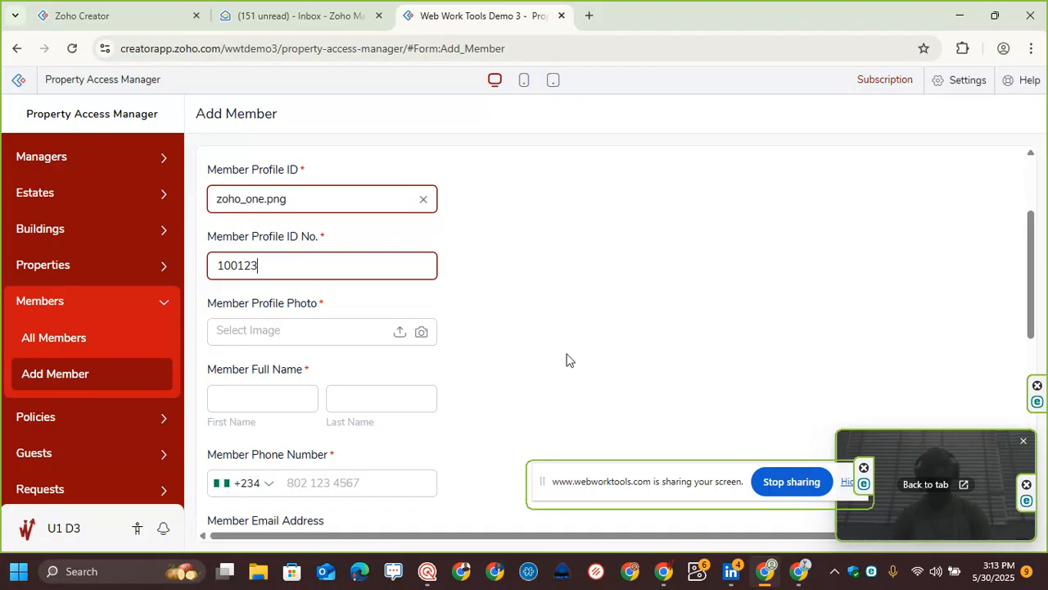
Step: Upload the Pngtree growth icon image from Downloads as the Member Profile Photo
left_click(398, 333)
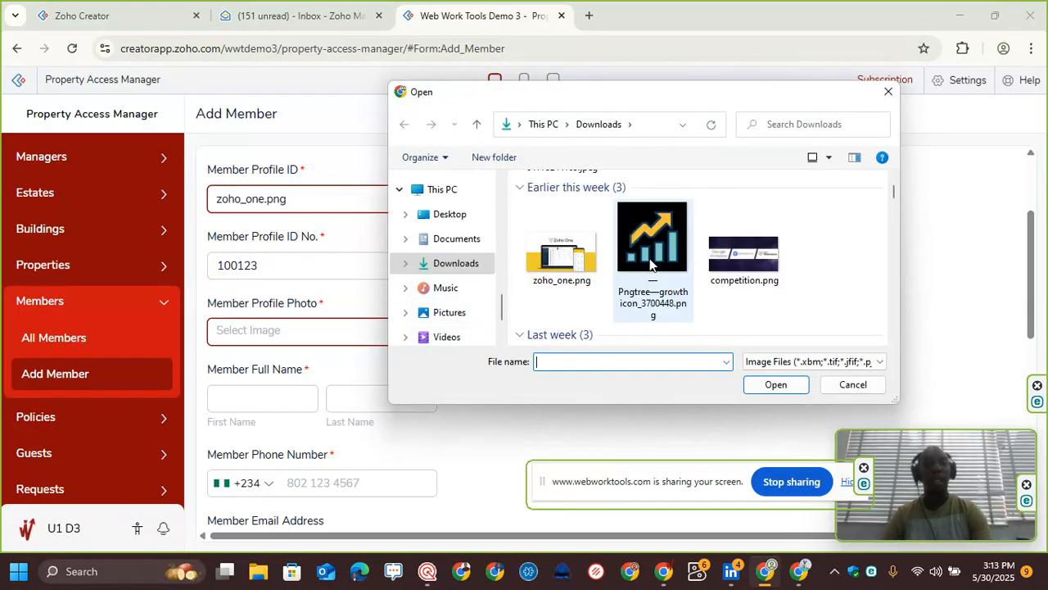
left_click(647, 260)
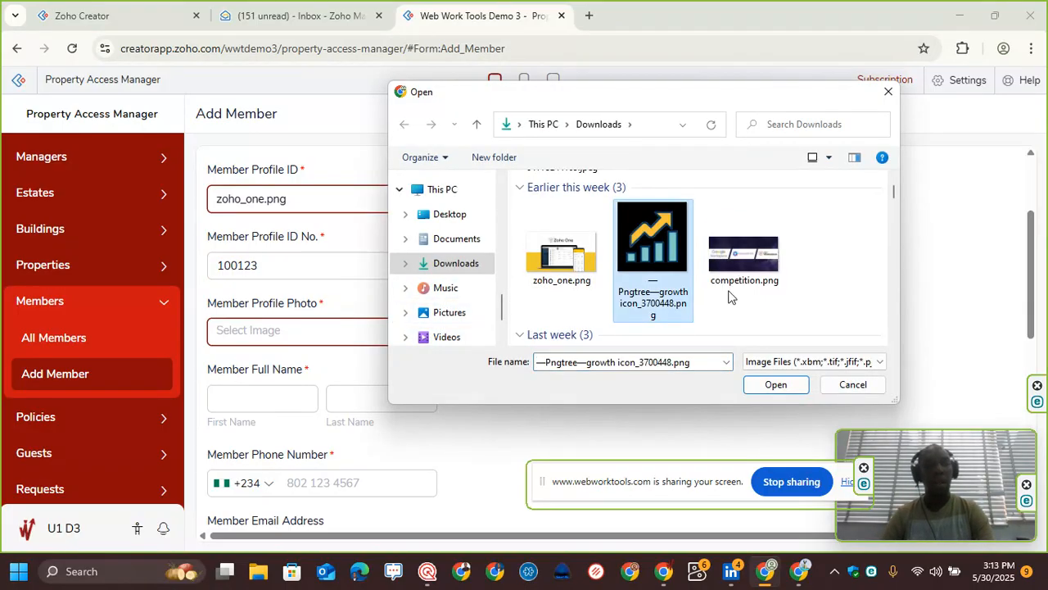
left_click(774, 384)
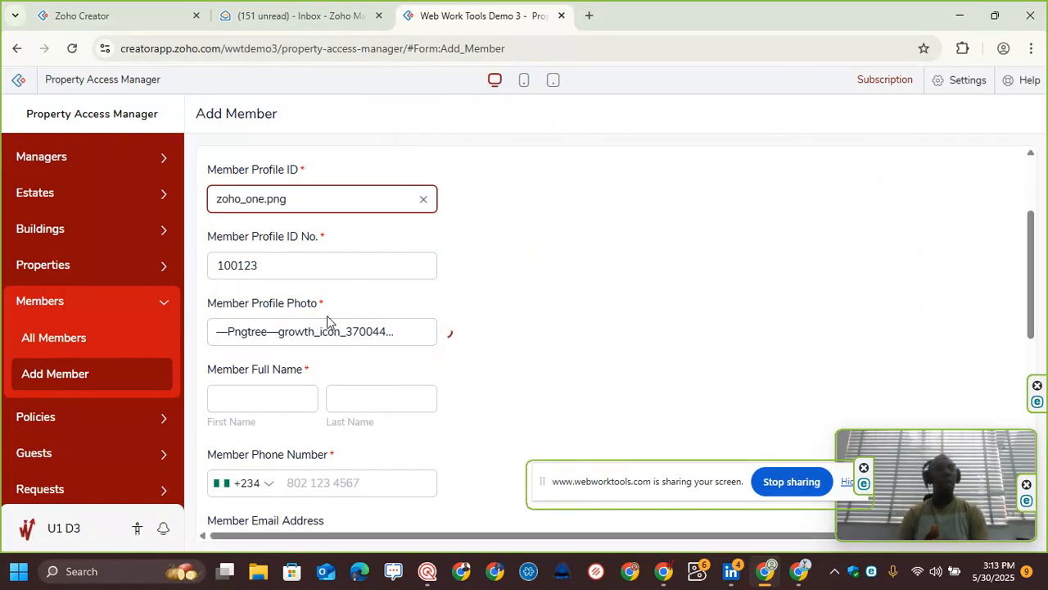
Step: Enter the member's first name and last name in the Member Full Name fields
left_click(281, 398)
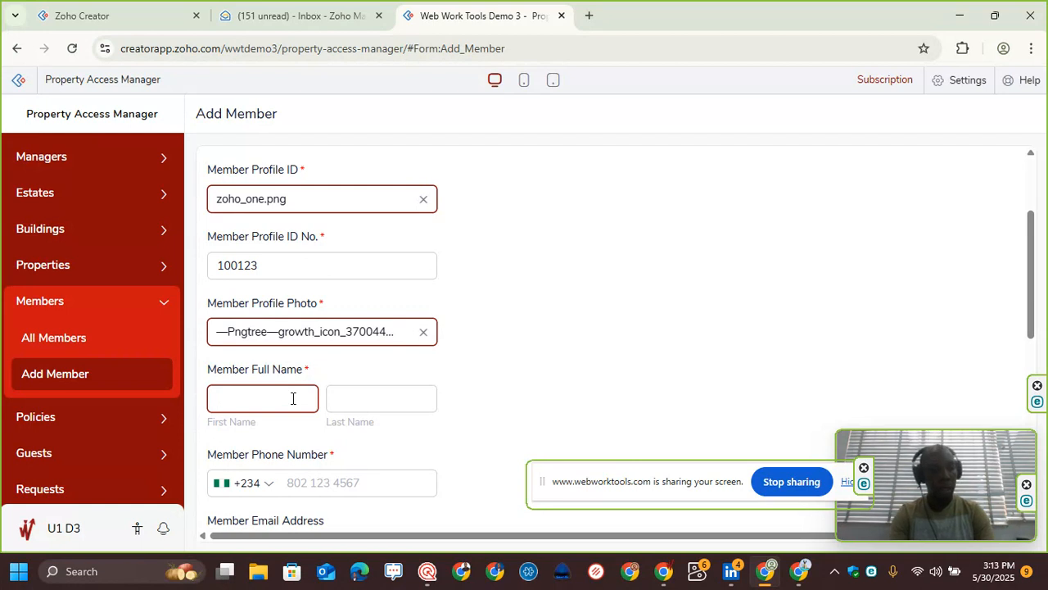
key("Tab")
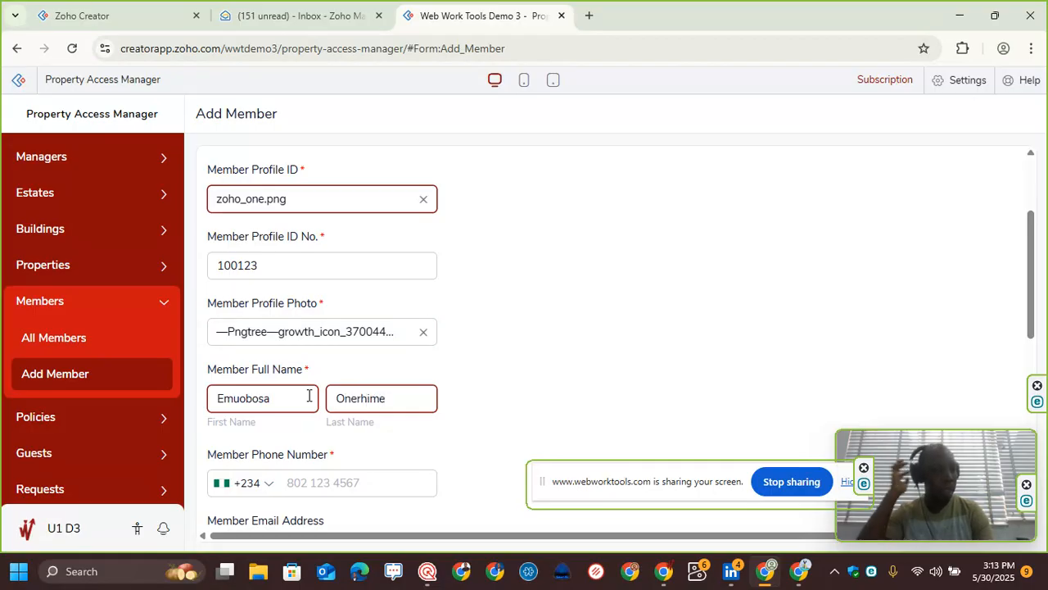
key("Tab")
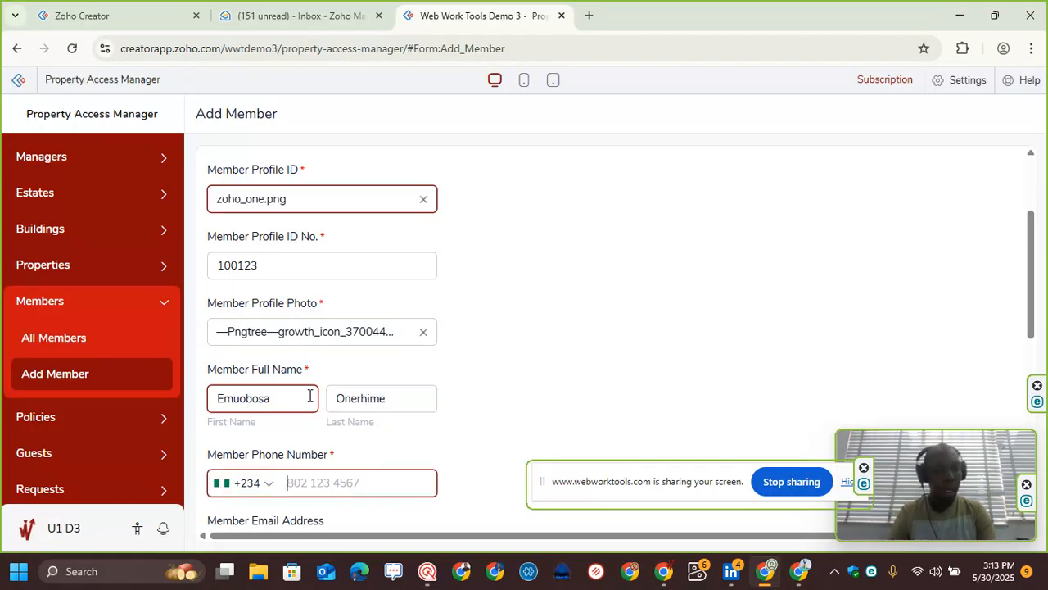
Step: Fill in the member's phone number with the +234 country code
scroll(328, 401, "down", 2)
left_click(348, 405)
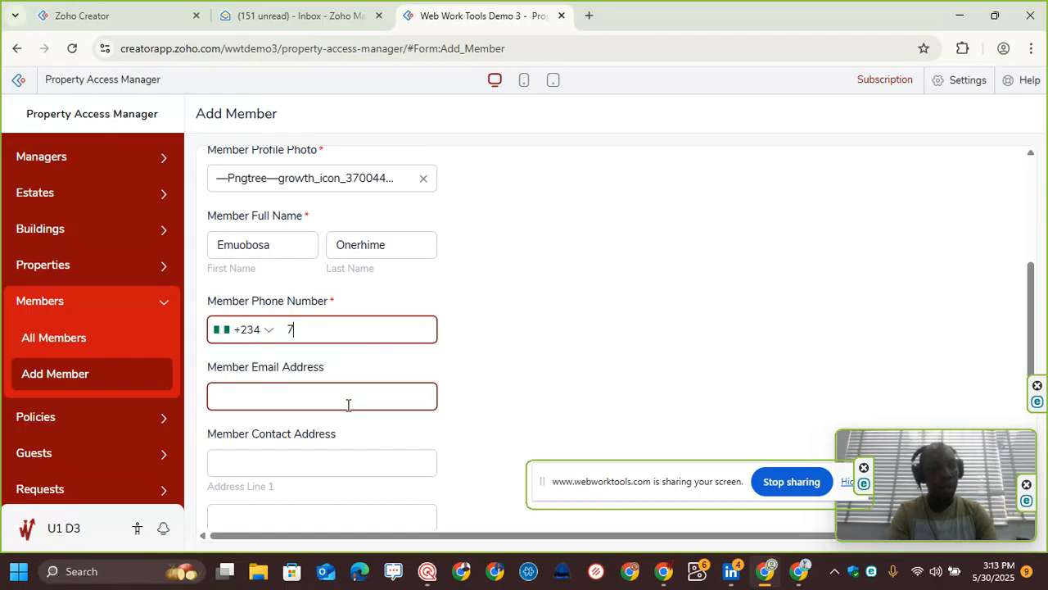
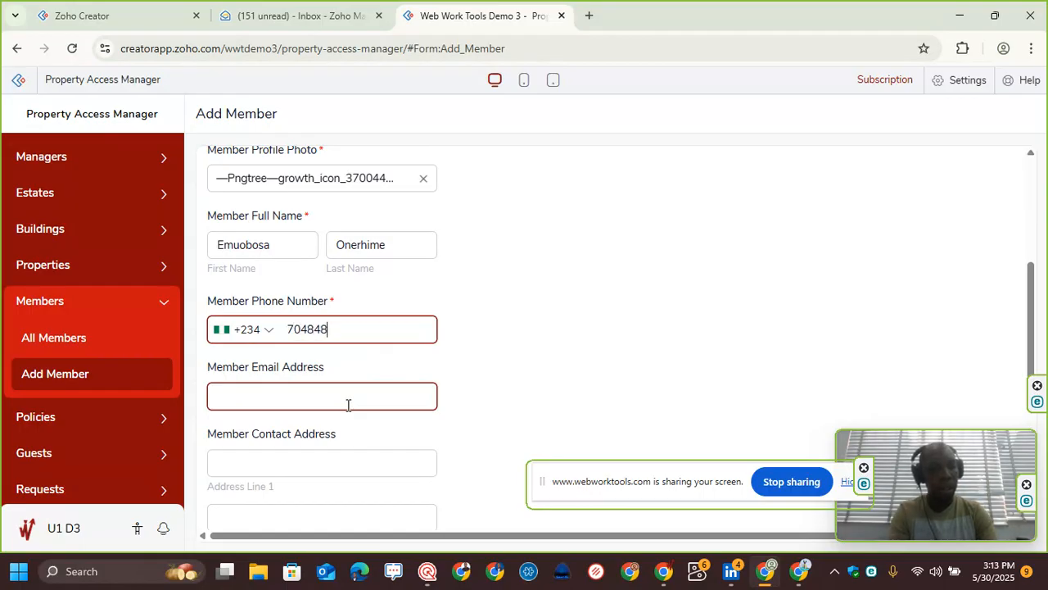
Step: Fill in the member's e-mail address
left_click(348, 404)
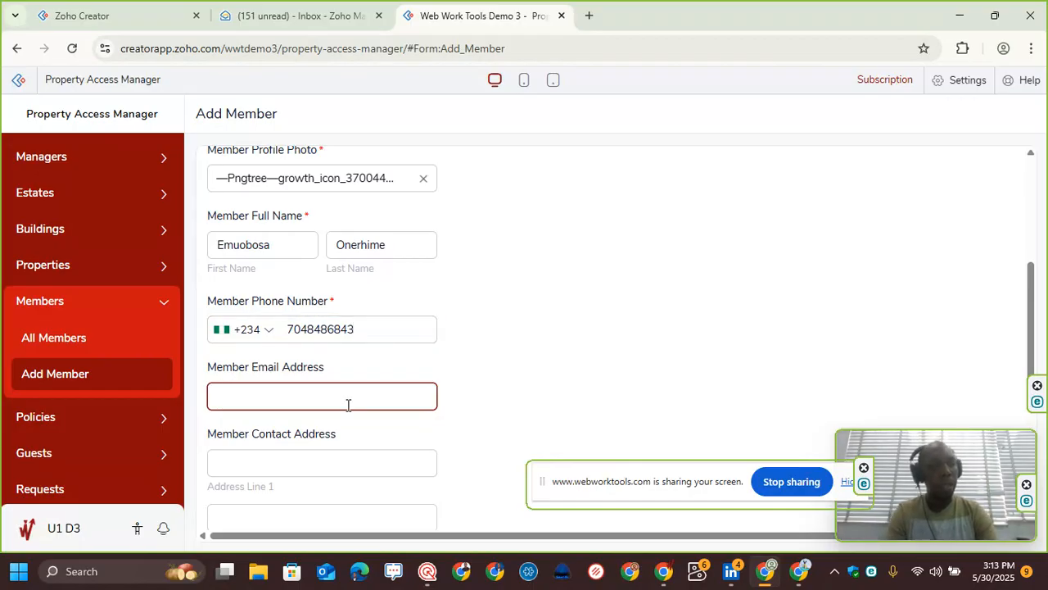
type("hello")
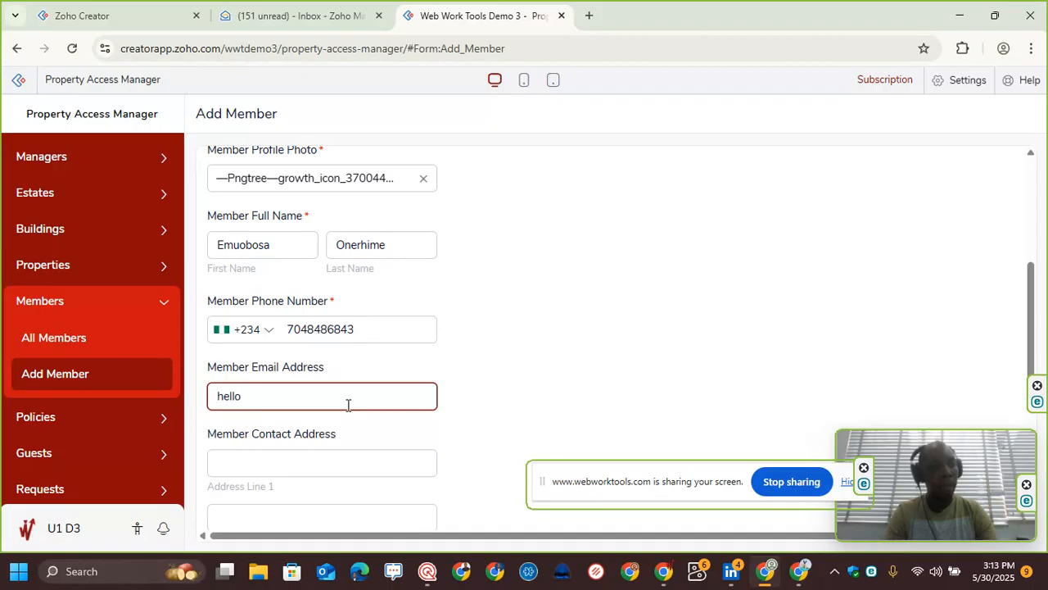
key("BackSpace")
key("BackSpace")
key("BackSpace")
key("BackSpace")
key("BackSpace")
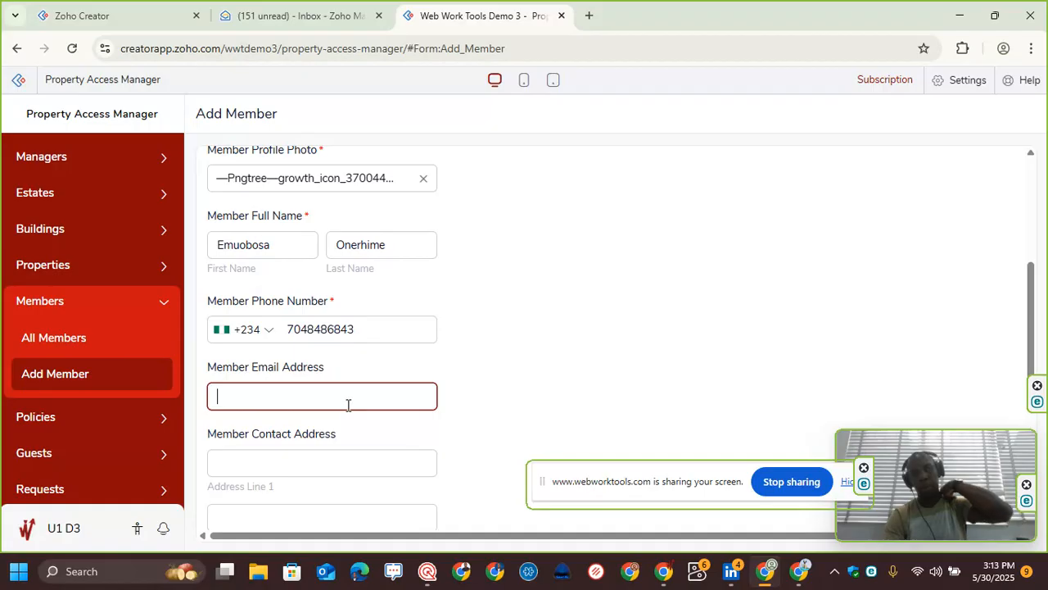
key("Tab")
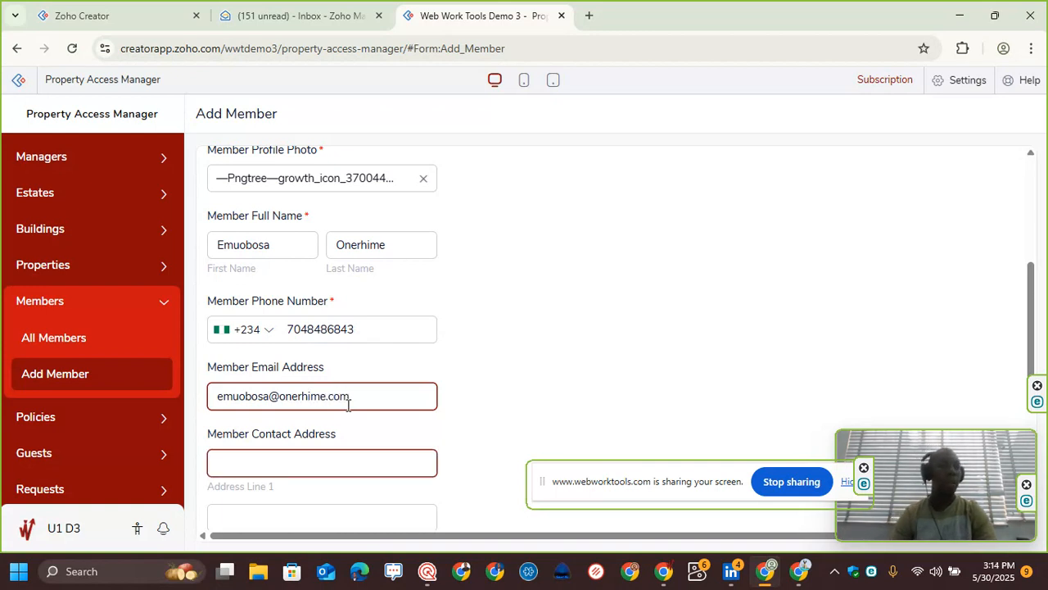
Step: Enter the member's street address in Address Line 1 of the contact address
scroll(504, 376, "down", 1)
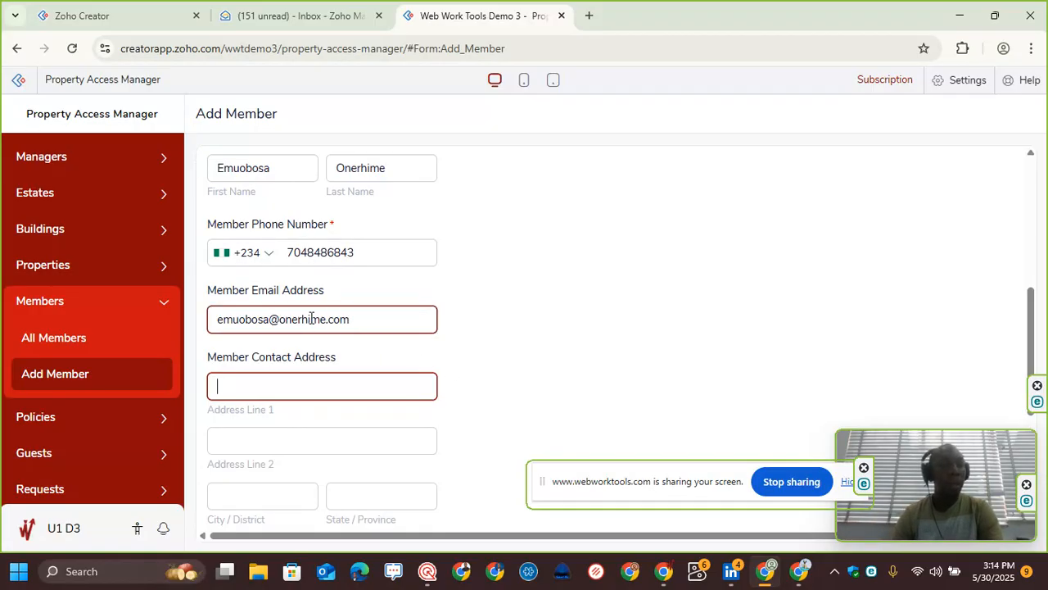
left_click(323, 390)
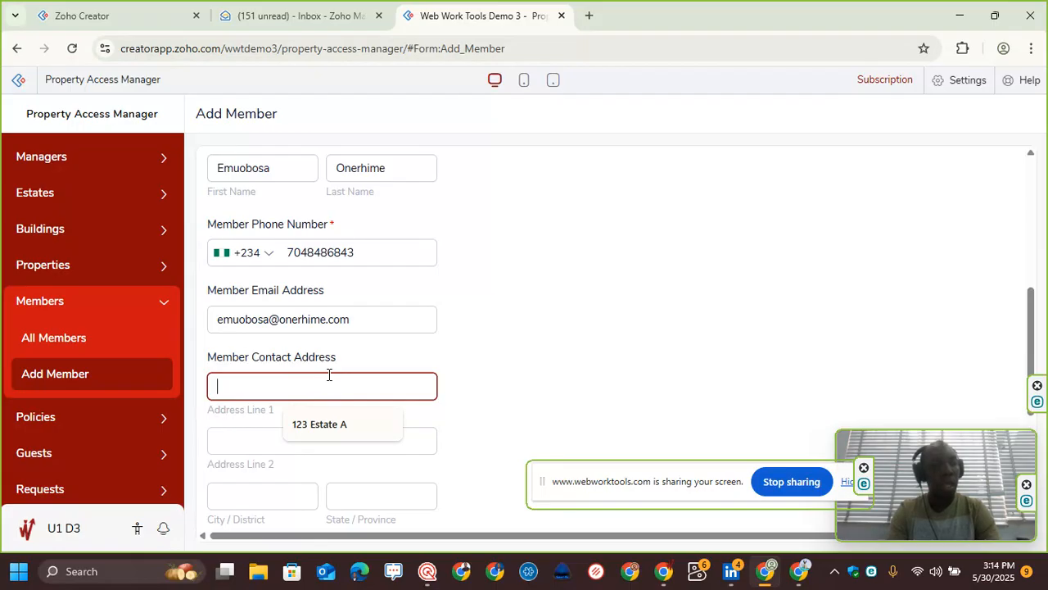
type("123")
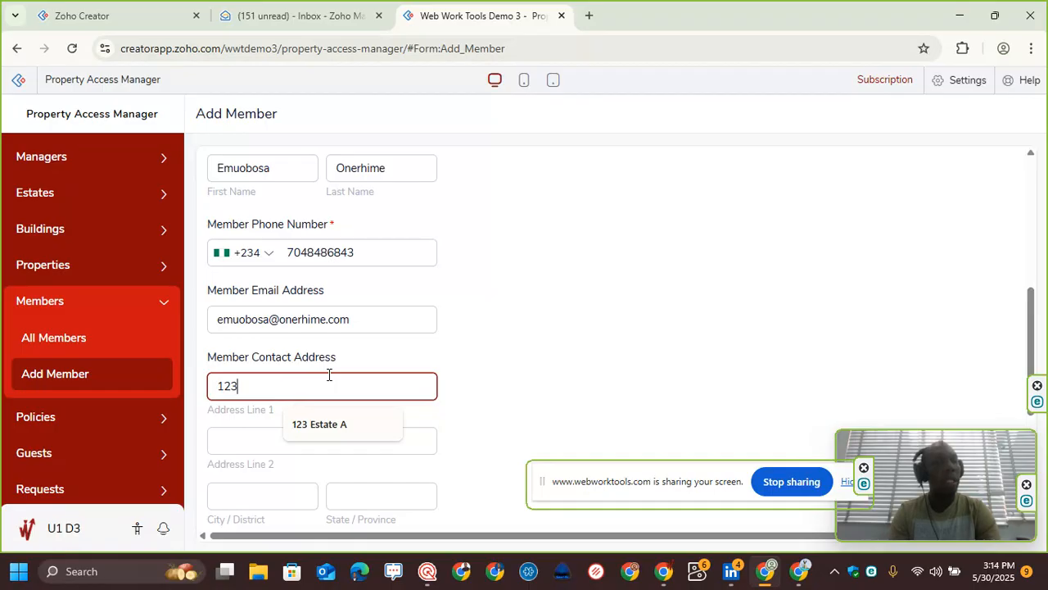
key("BackSpace")
key("BackSpace")
key("BackSpace")
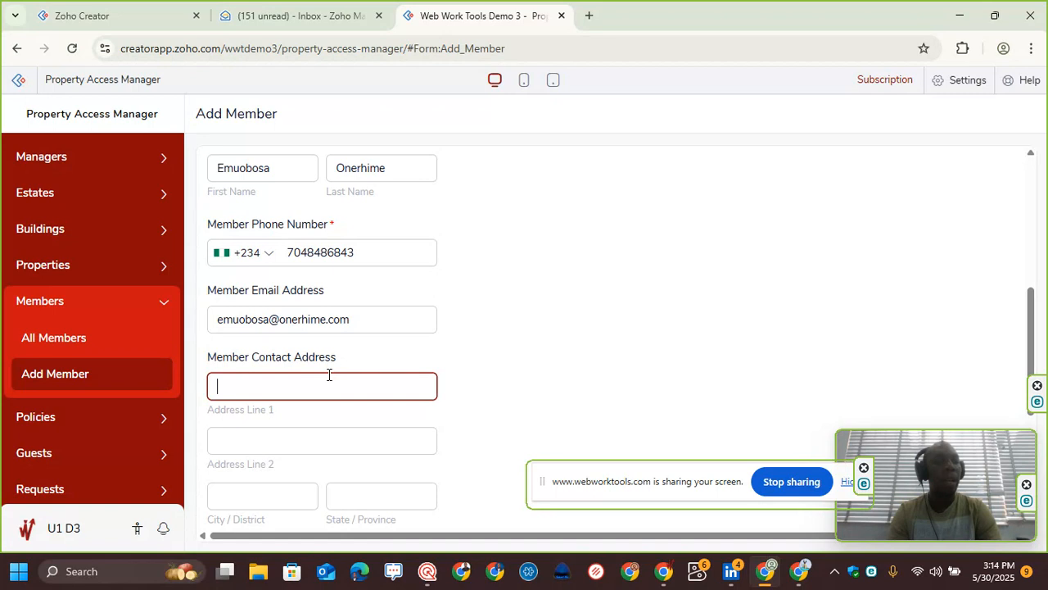
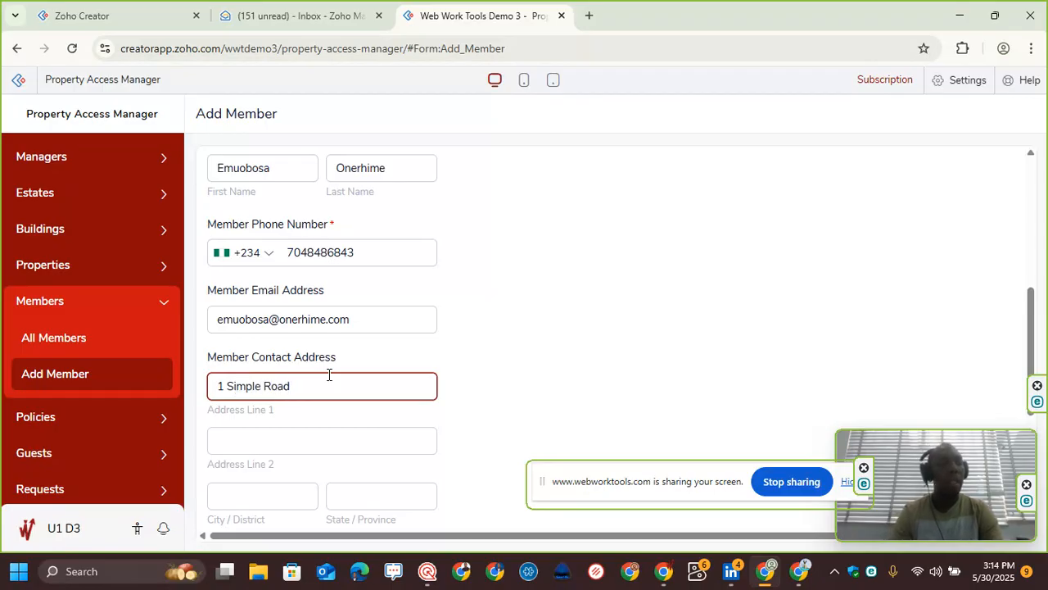
Step: Set the contact address city to Port Harcourt and Address Line 2 to GRA
scroll(393, 357, "down", 2)
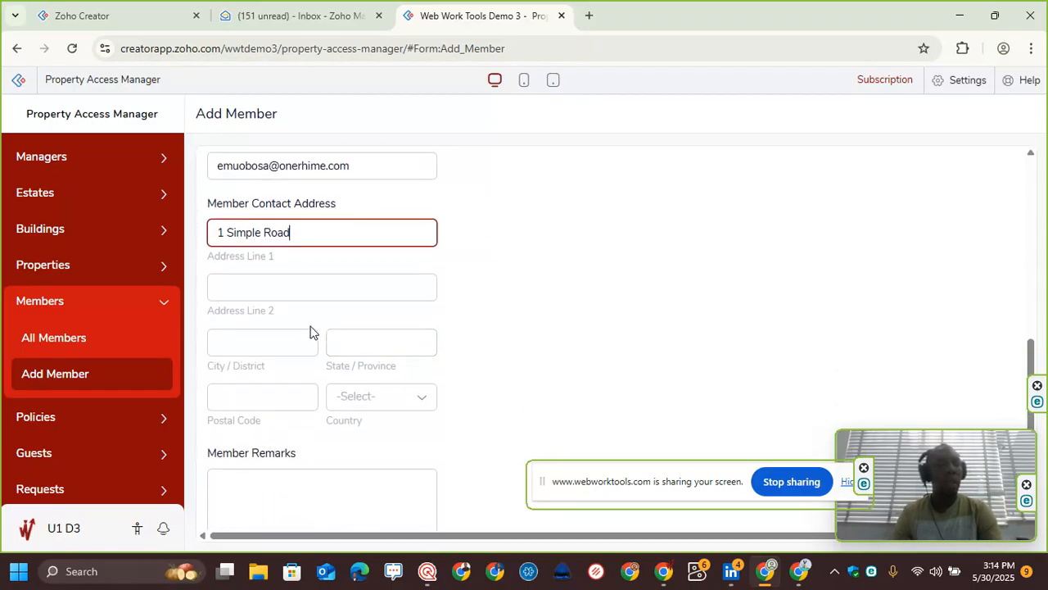
left_click(247, 345)
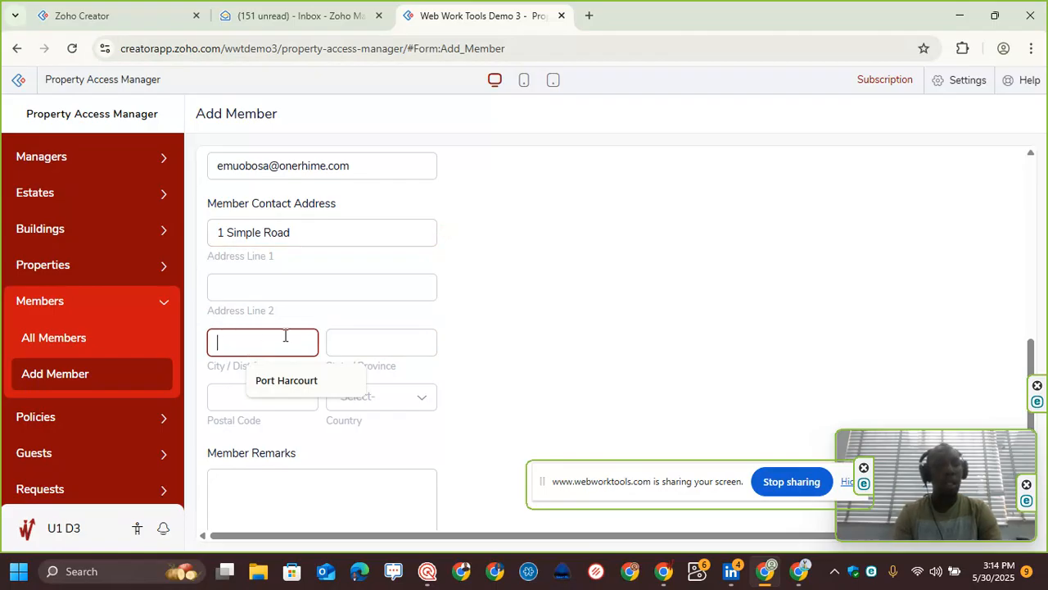
type("Port Ha")
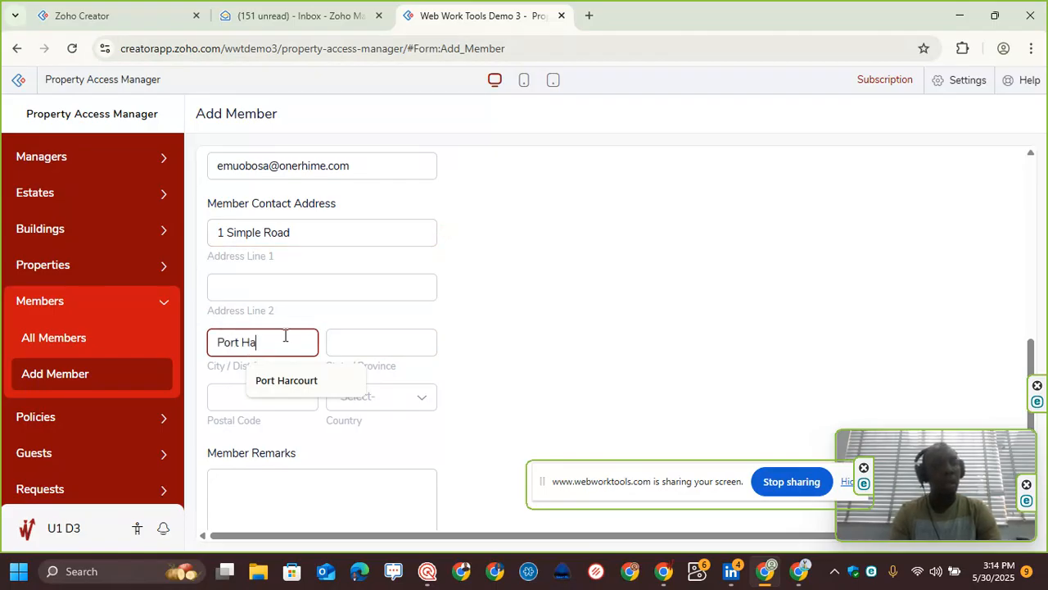
type("rcourt")
left_click(286, 288)
key("Caps_Lock")
type("GRA")
key("Caps_Lock")
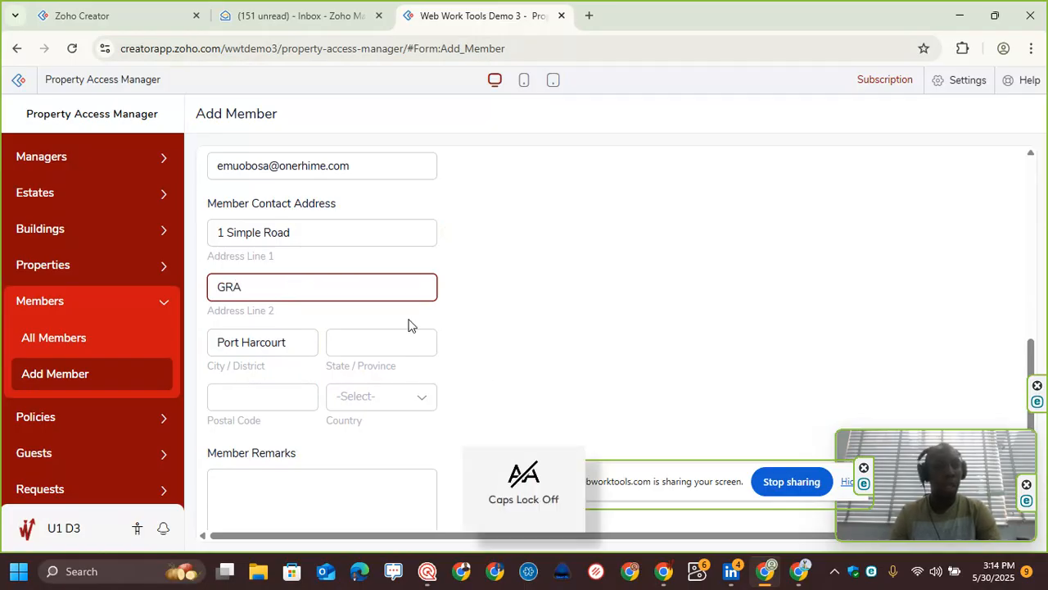
Step: Complete the member's contact address with state Rivers, postal code 500001 and country Nigeria
left_click(416, 341)
type("Rivers")
key("Tab")
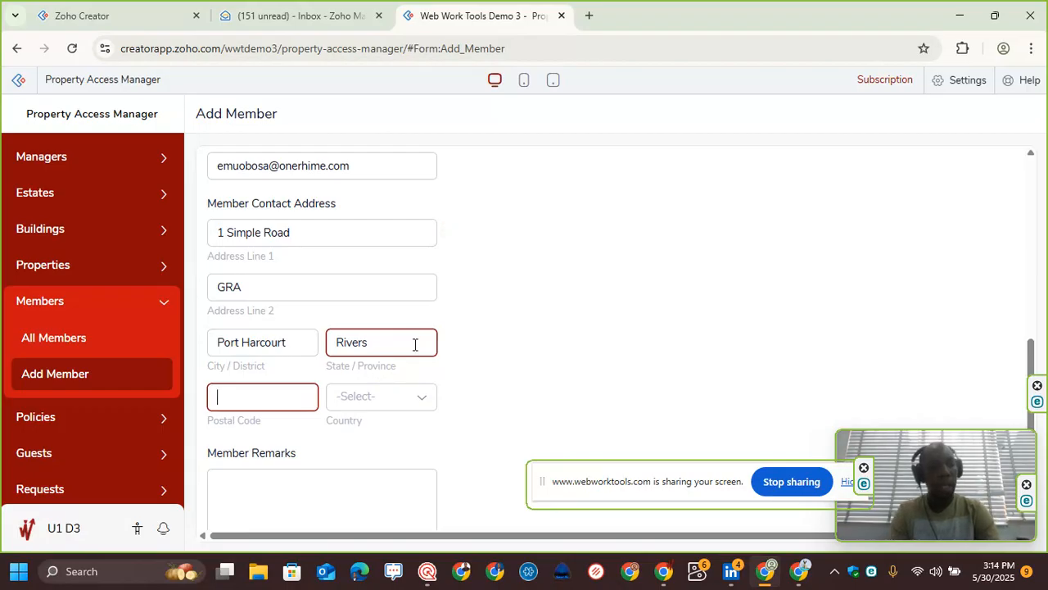
type("500001")
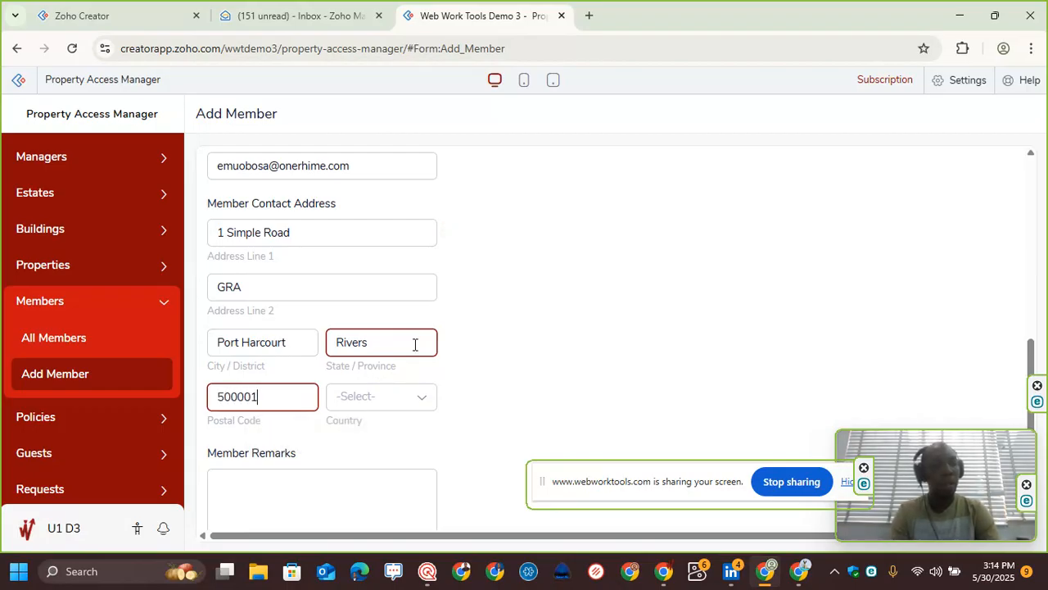
left_click(401, 395)
type("Nigeria")
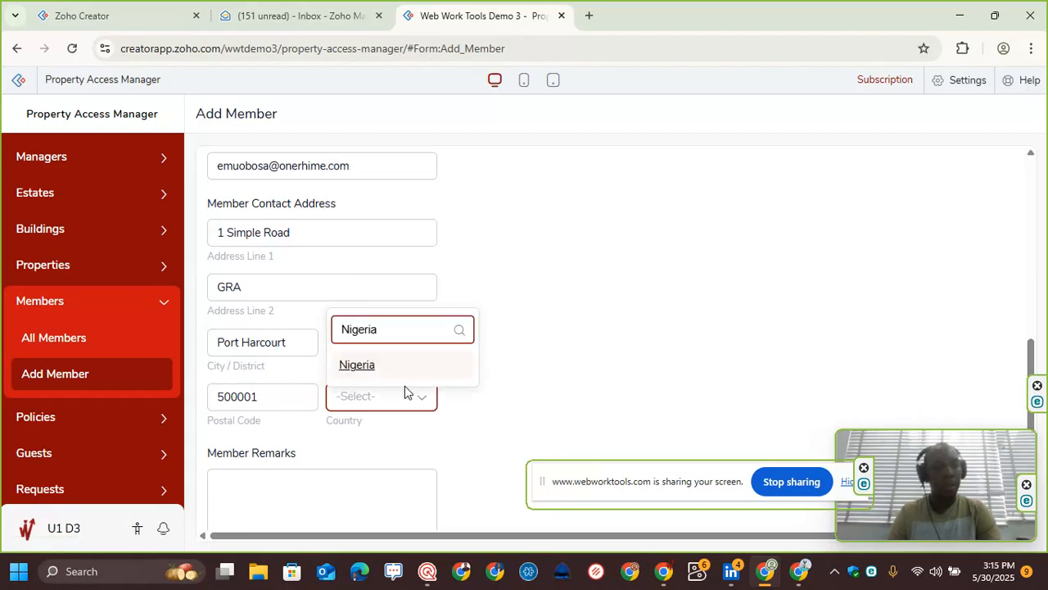
left_click(392, 360)
Step: Enter Landlord as the member remarks
scroll(582, 369, "down", 2)
left_click(330, 382)
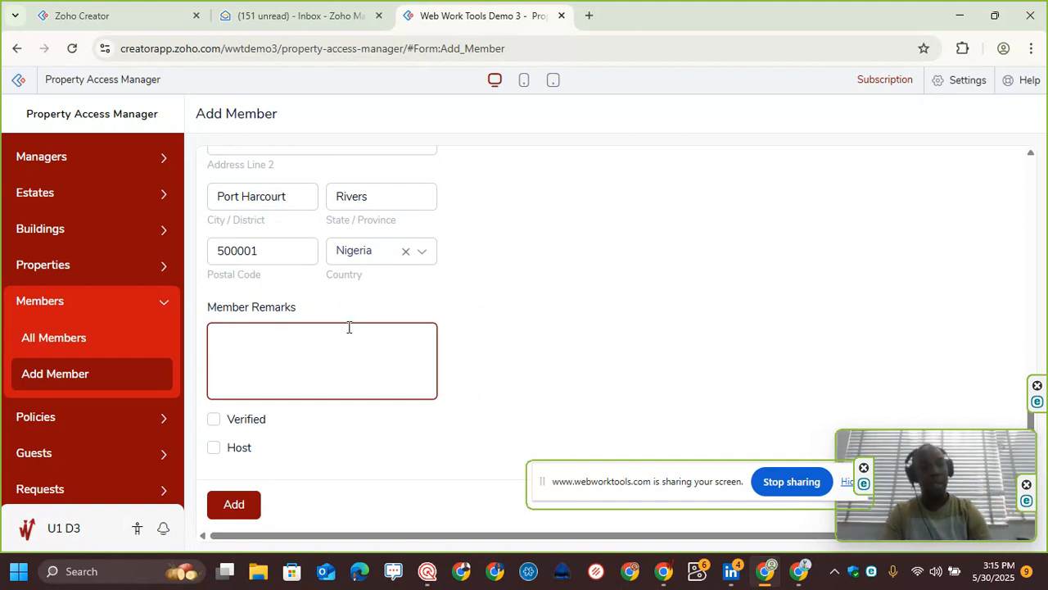
type("This is the ")
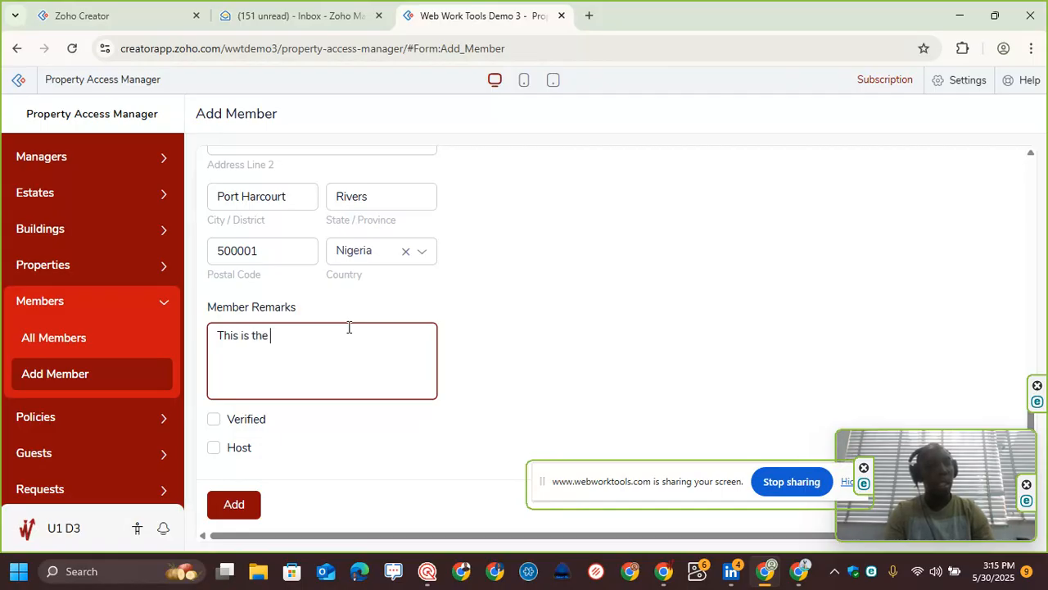
type("Land")
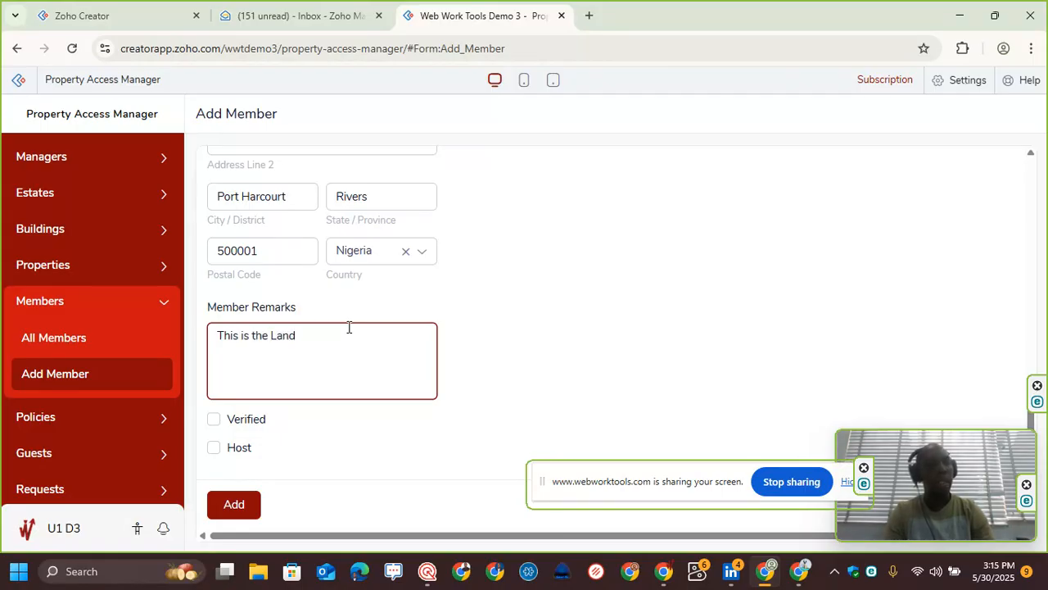
key("ctrl+shift+Left")
key("ctrl+a")
type("Landlord")
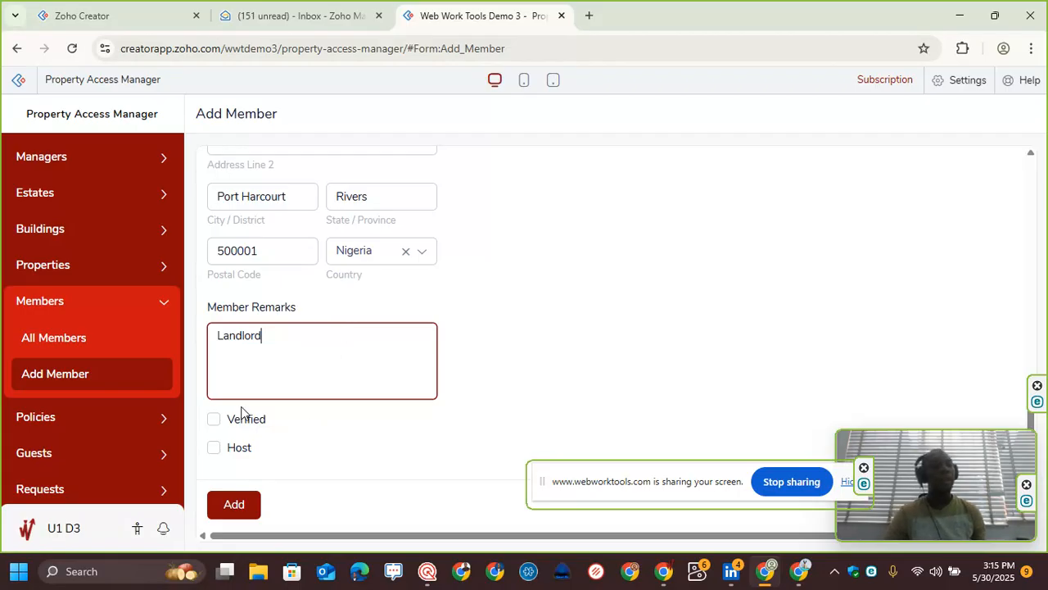
Step: Mark the member as Verified and Host, then submit the new member record
left_click(214, 421)
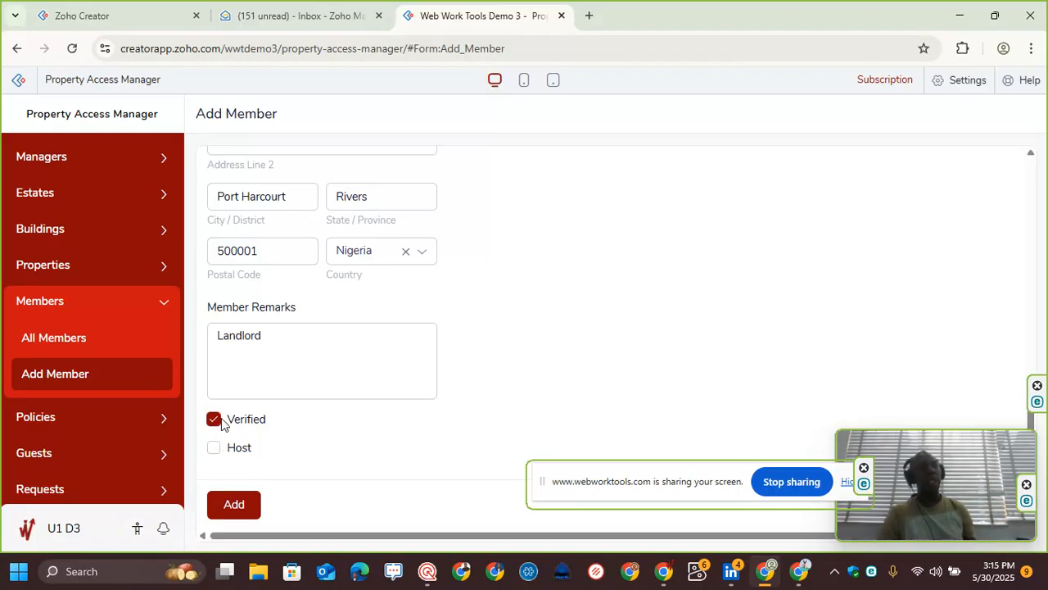
scroll(564, 306, "up", 7)
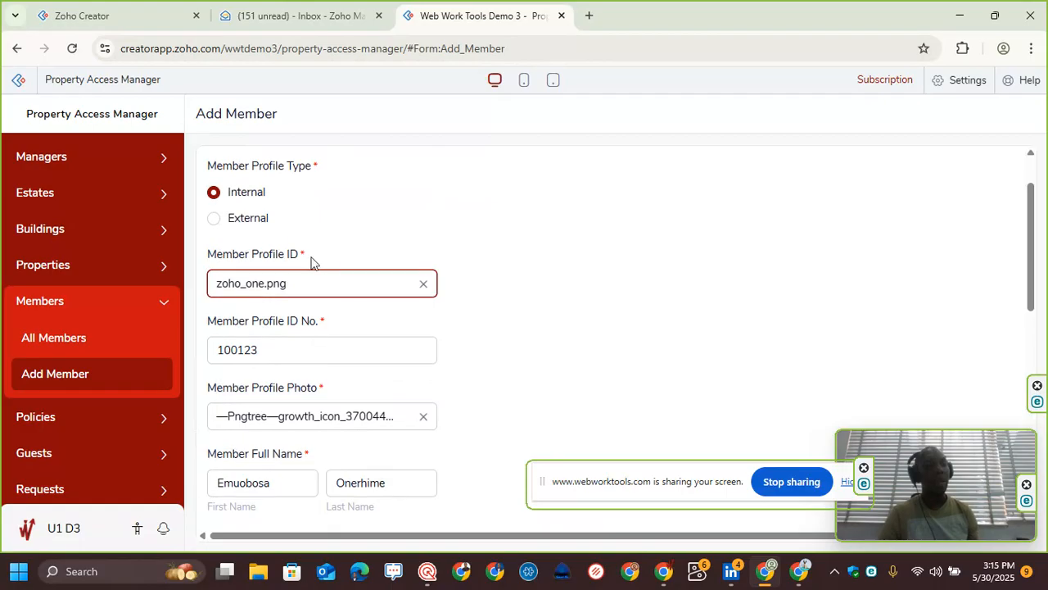
scroll(312, 254, "up", 1)
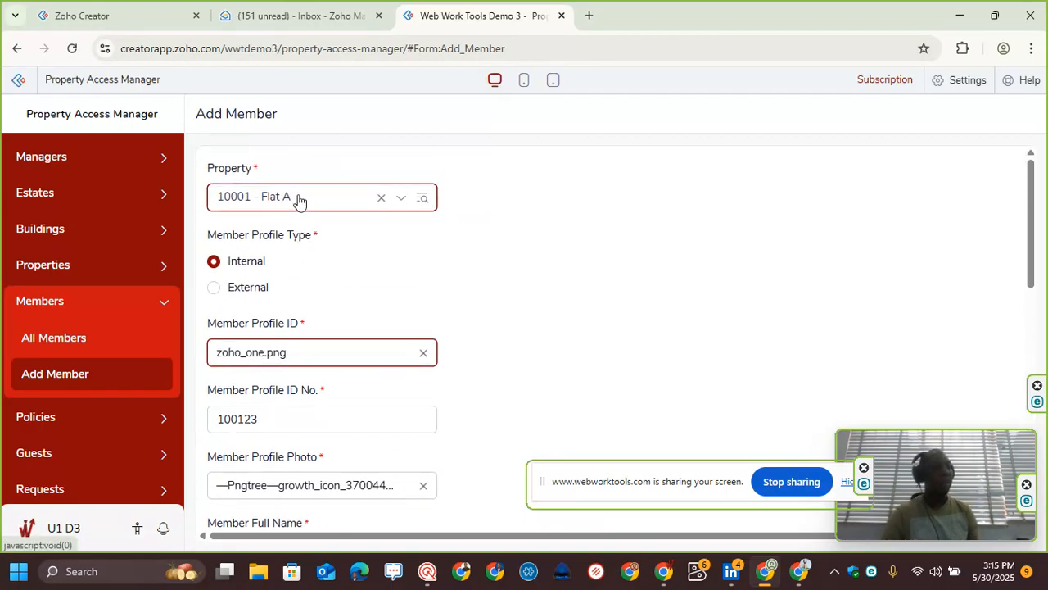
scroll(298, 224, "down", 2)
scroll(297, 221, "down", 6)
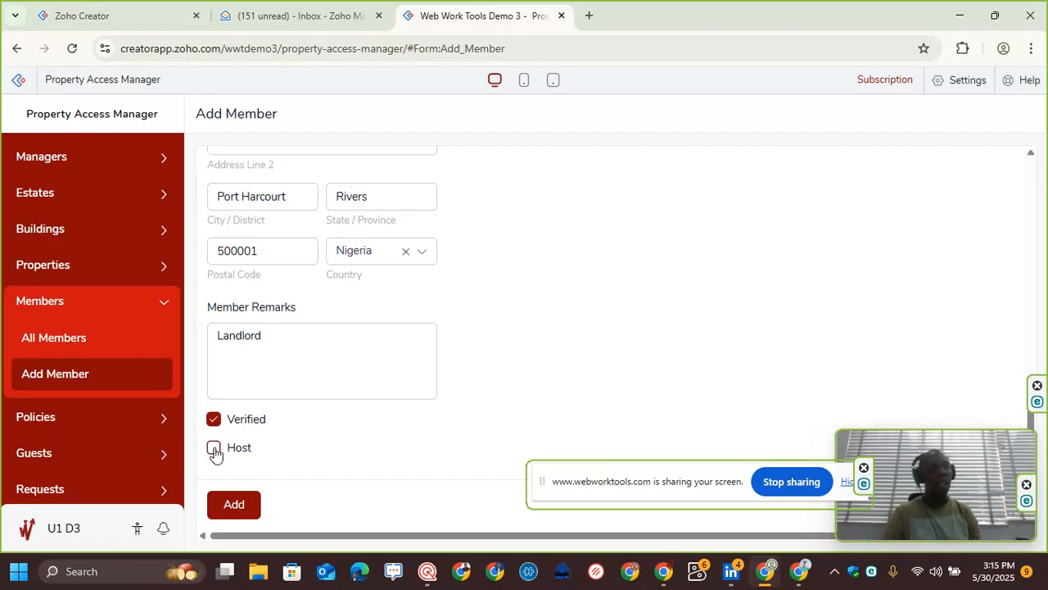
left_click(222, 358)
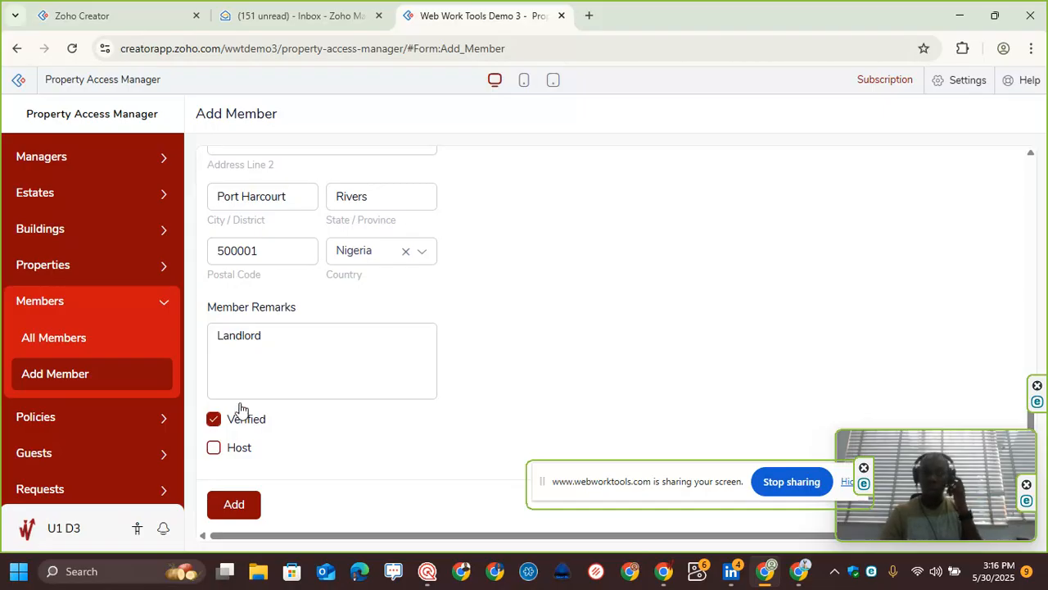
scroll(295, 314, "up", 6)
scroll(295, 313, "down", 5)
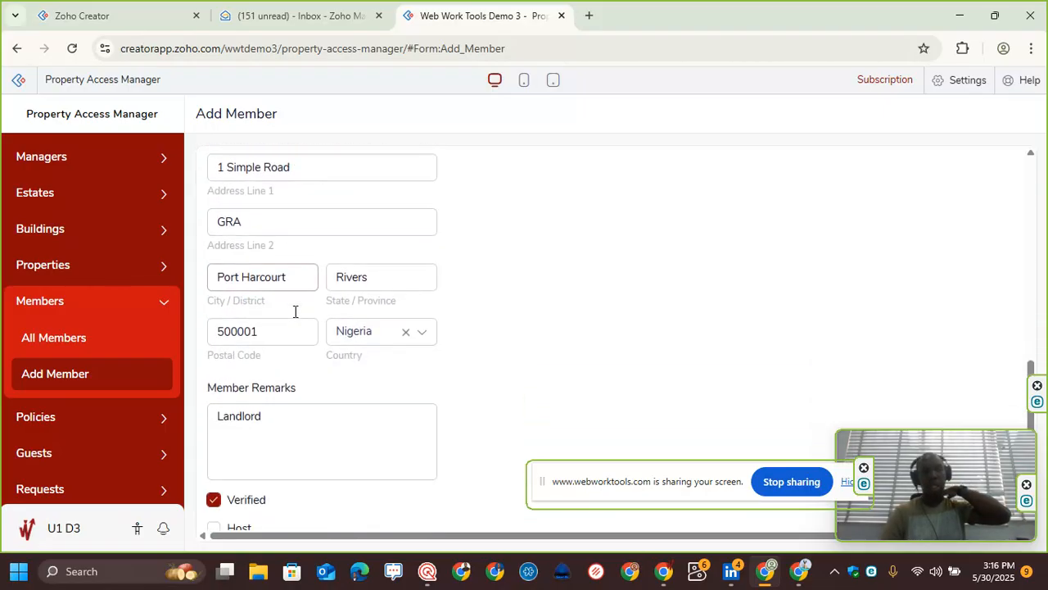
scroll(295, 312, "down", 1)
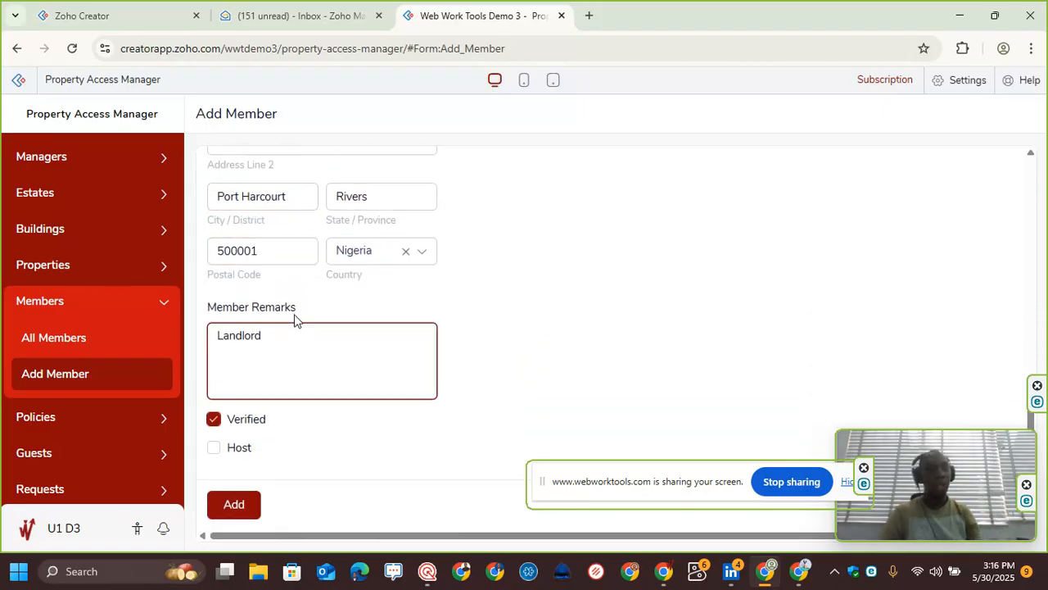
left_click(213, 457)
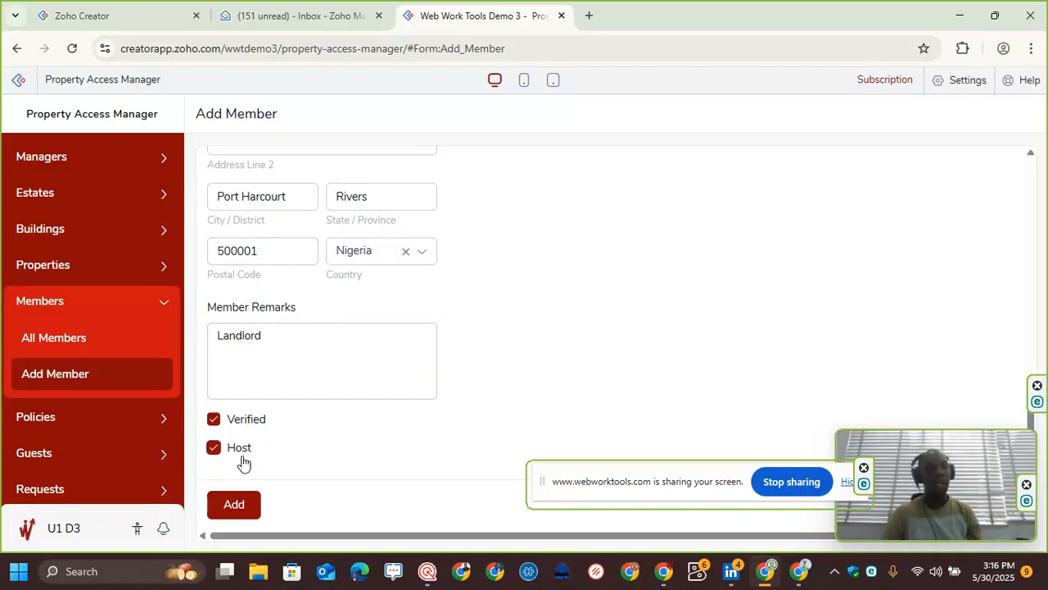
left_click(235, 505)
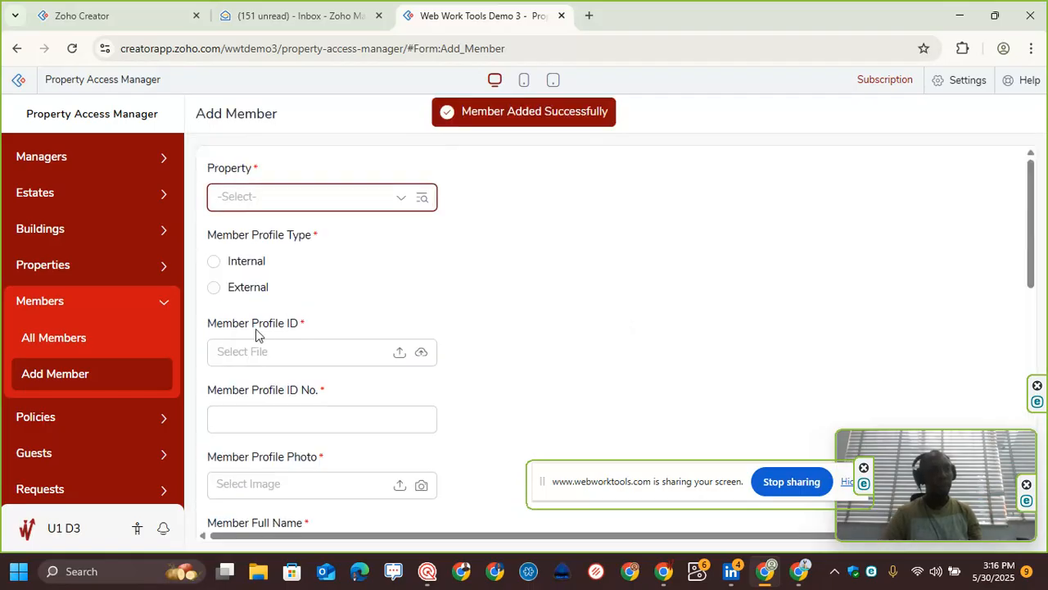
Step: Open the All Members report and review the new member's record details and QR code
left_click(95, 339)
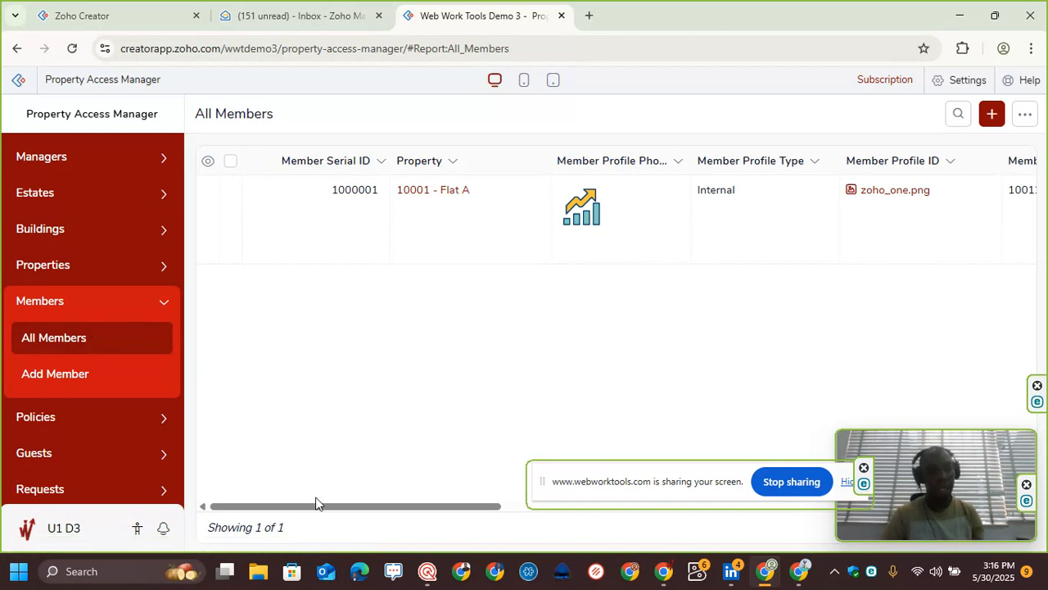
left_click_drag(319, 505, 505, 494)
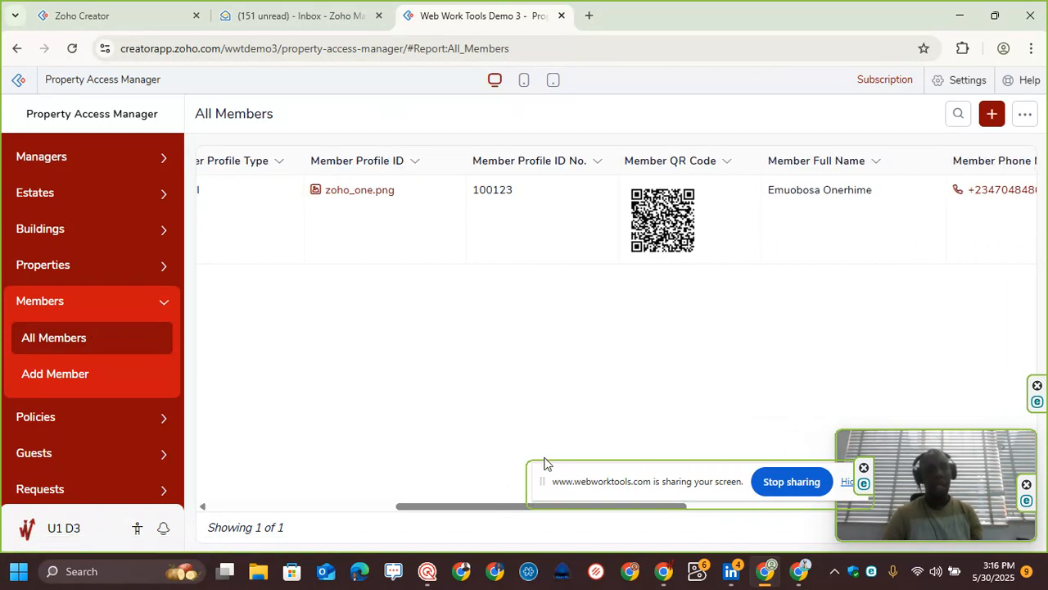
left_click(705, 226)
scroll(802, 399, "down", 1)
scroll(803, 399, "down", 1)
left_click(789, 318)
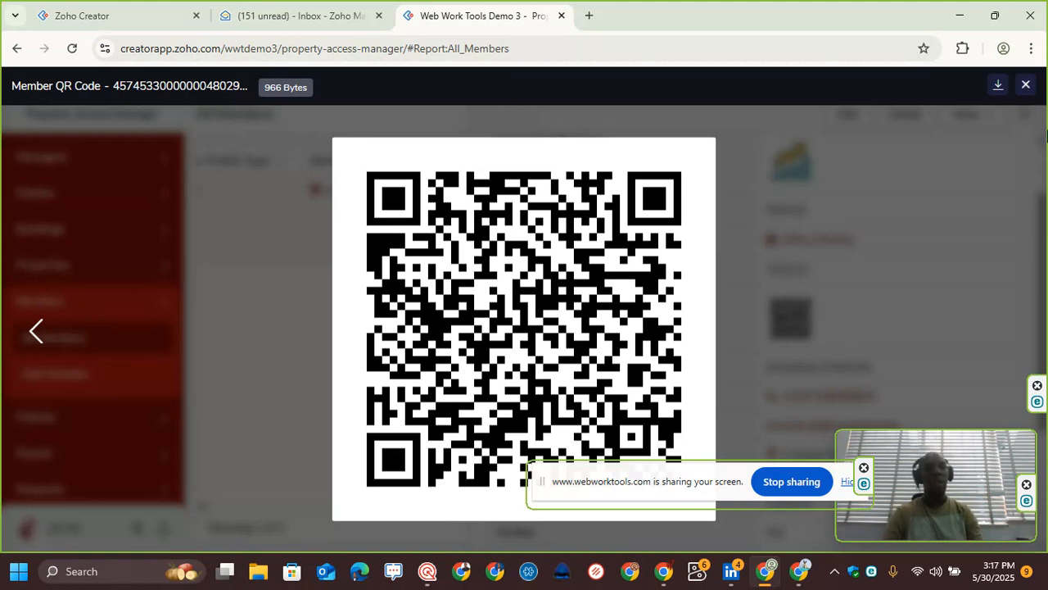
left_click(1026, 84)
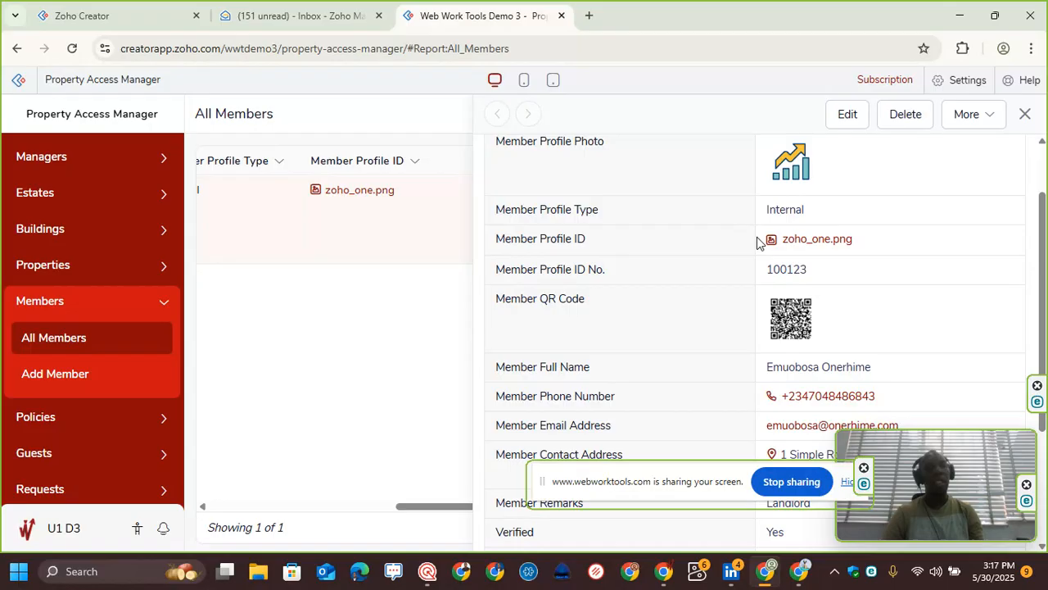
scroll(762, 241, "up", 1)
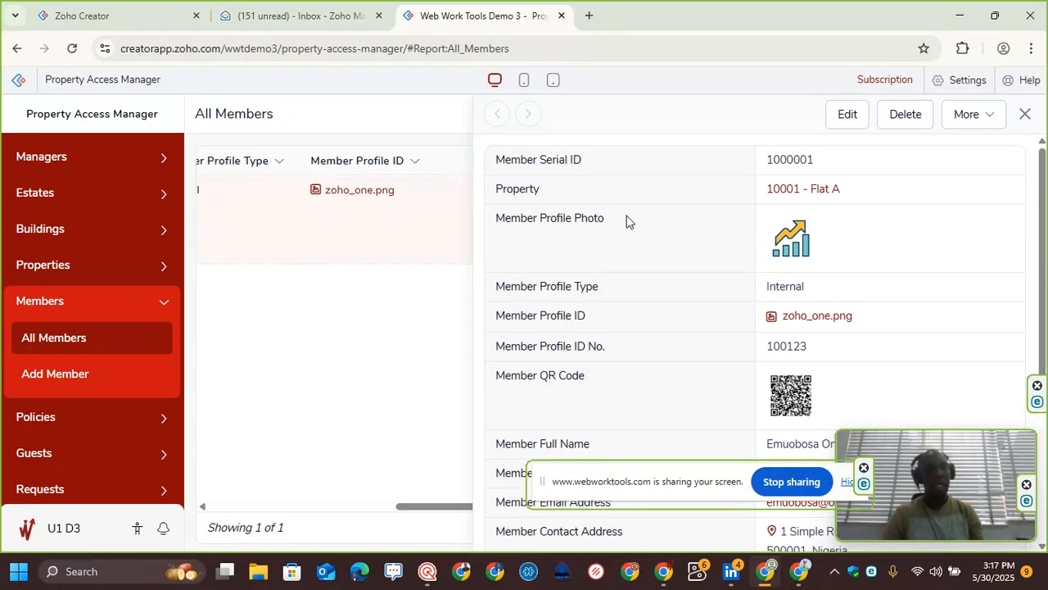
scroll(819, 232, "down", 3)
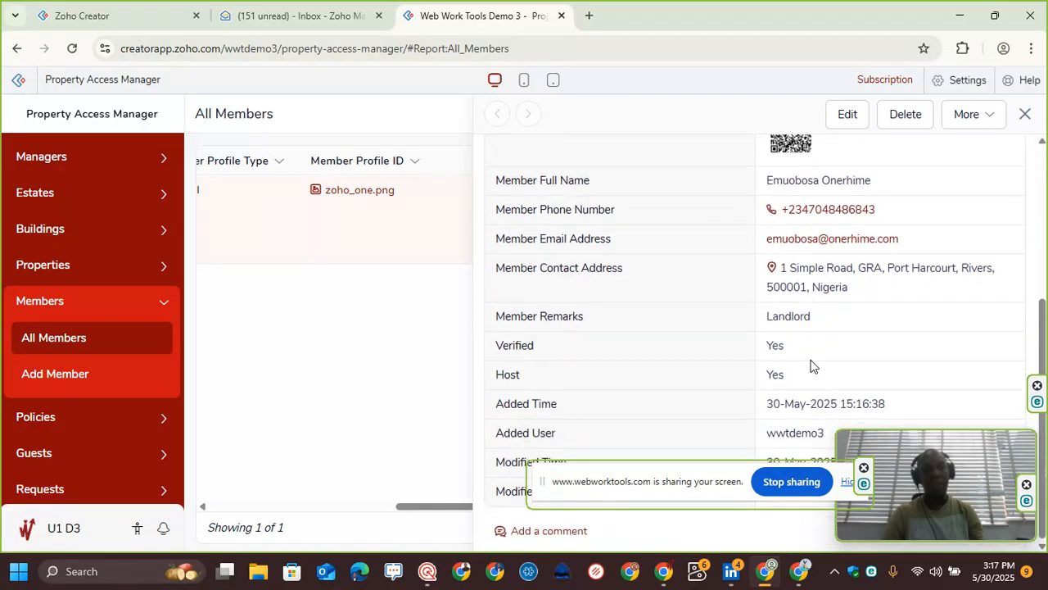
scroll(776, 244, "up", 3)
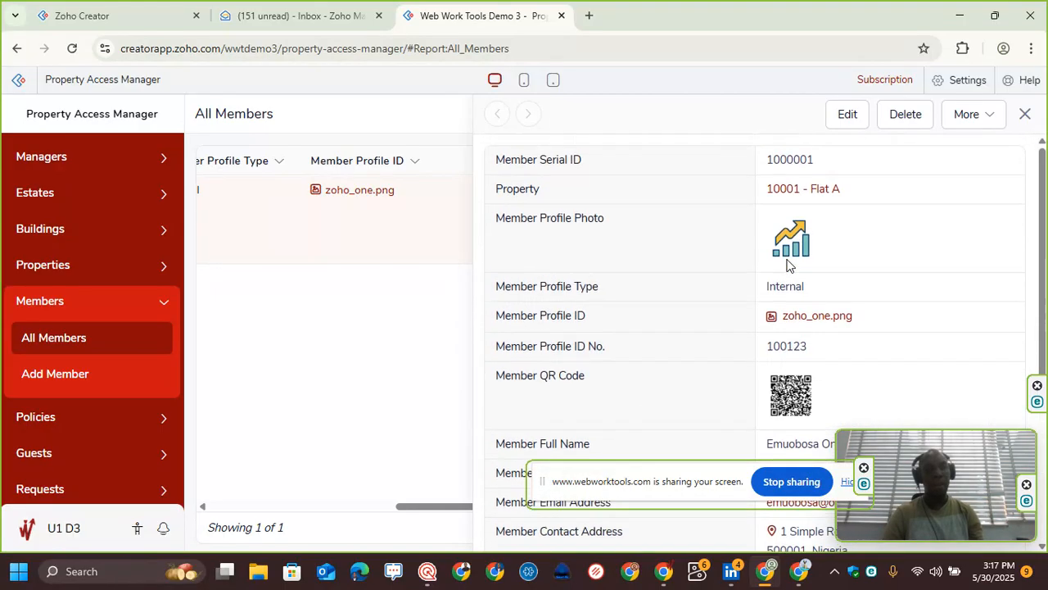
scroll(784, 193, "down", 3)
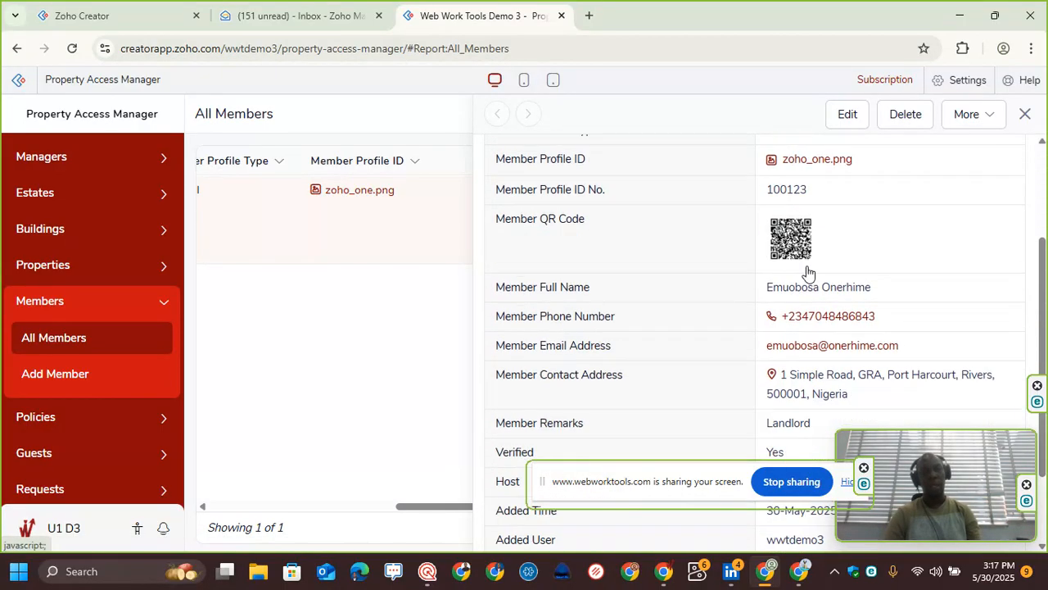
scroll(788, 295, "up", 3)
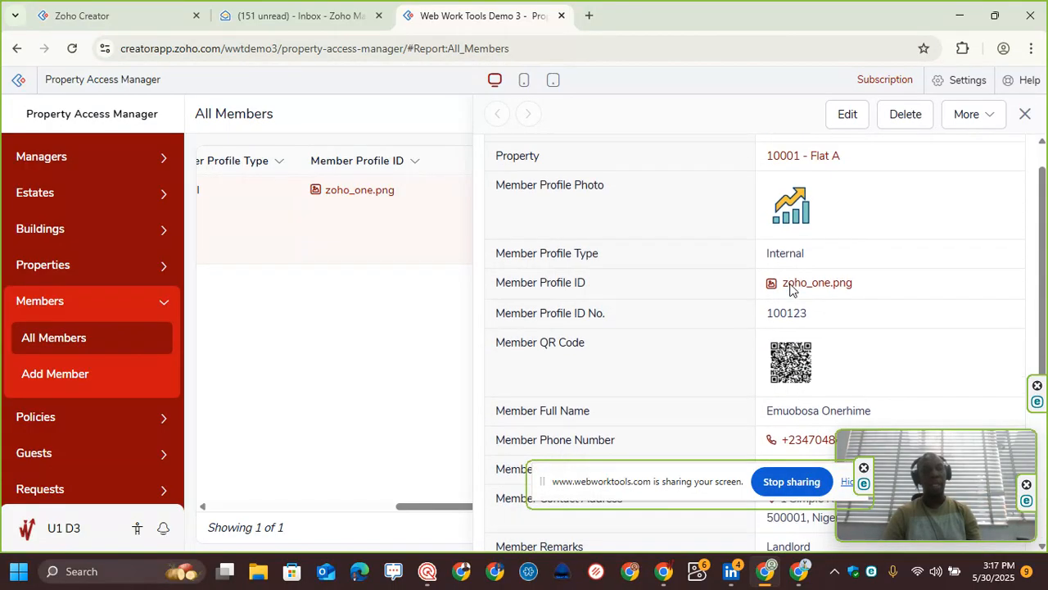
scroll(779, 290, "down", 1)
scroll(779, 282, "down", 1)
scroll(777, 270, "up", 3)
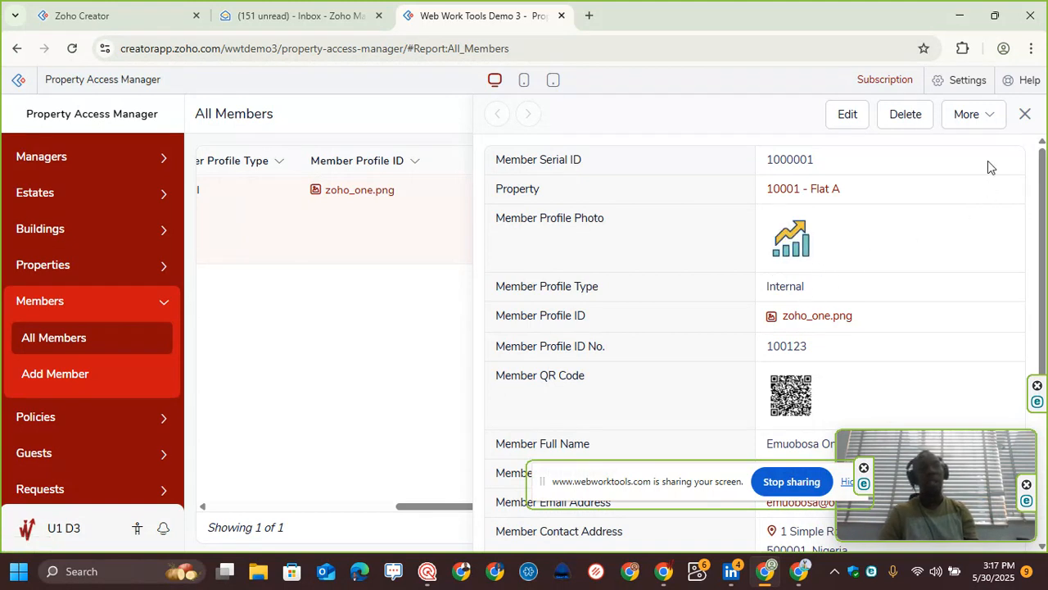
left_click(1024, 114)
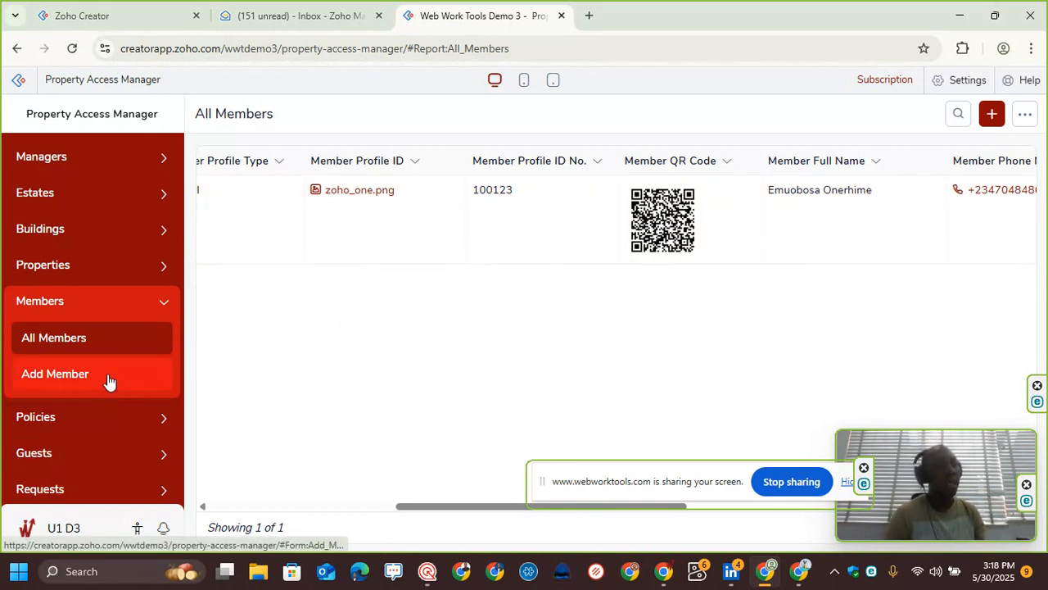
Step: Open the Add Policy form and tick Deactivate Asset under the policy specifications
left_click(89, 414)
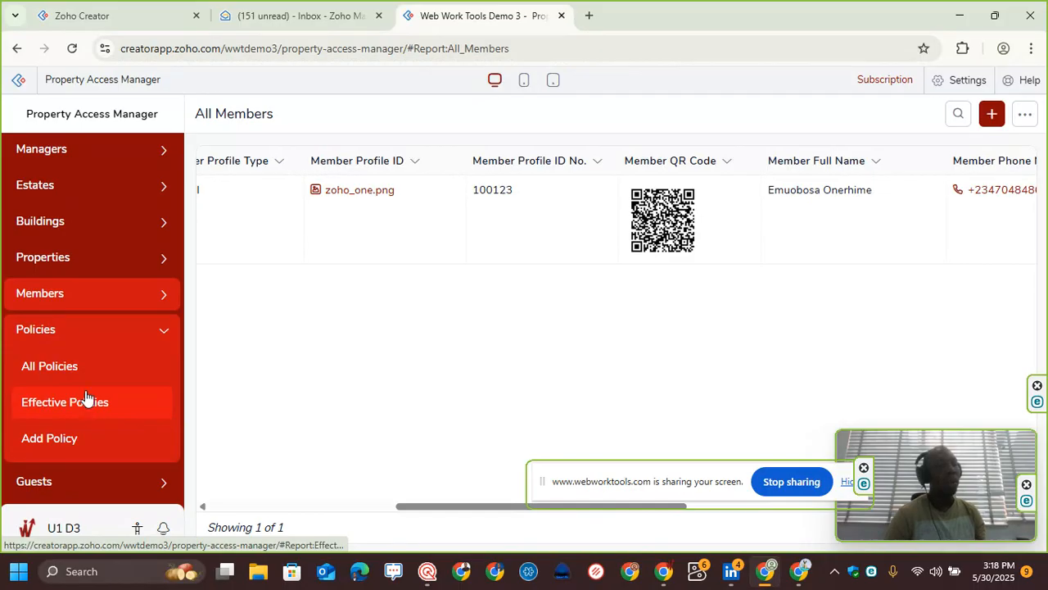
left_click(86, 440)
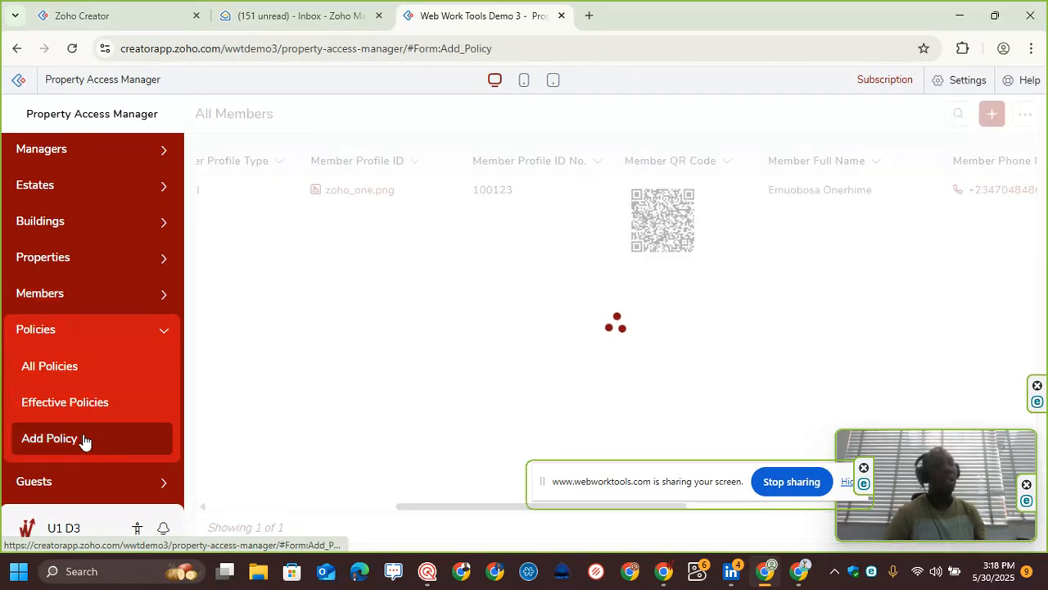
scroll(324, 238, "down", 3)
scroll(281, 196, "down", 1)
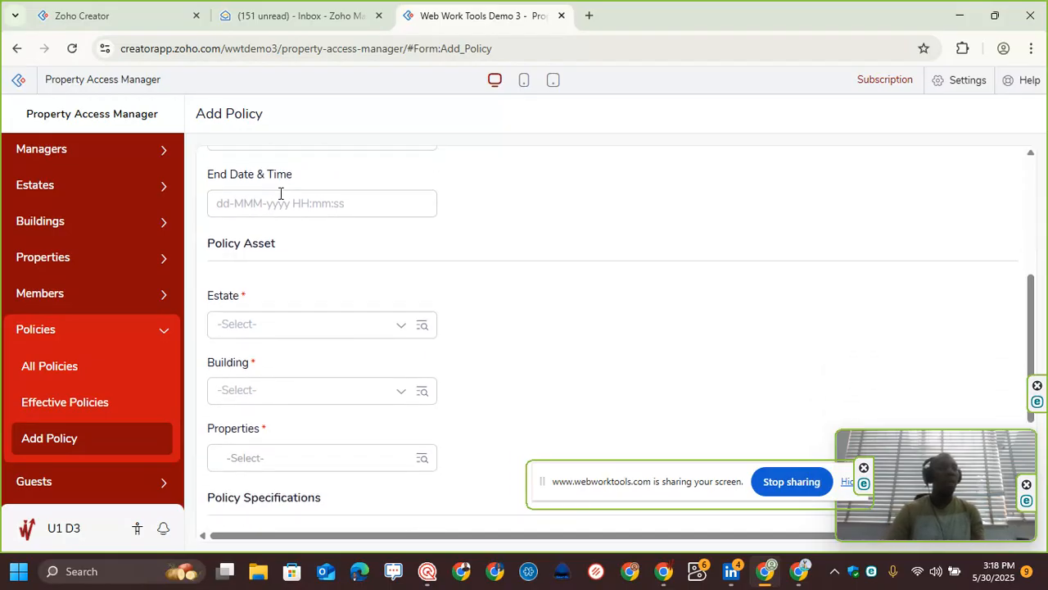
scroll(280, 197, "down", 1)
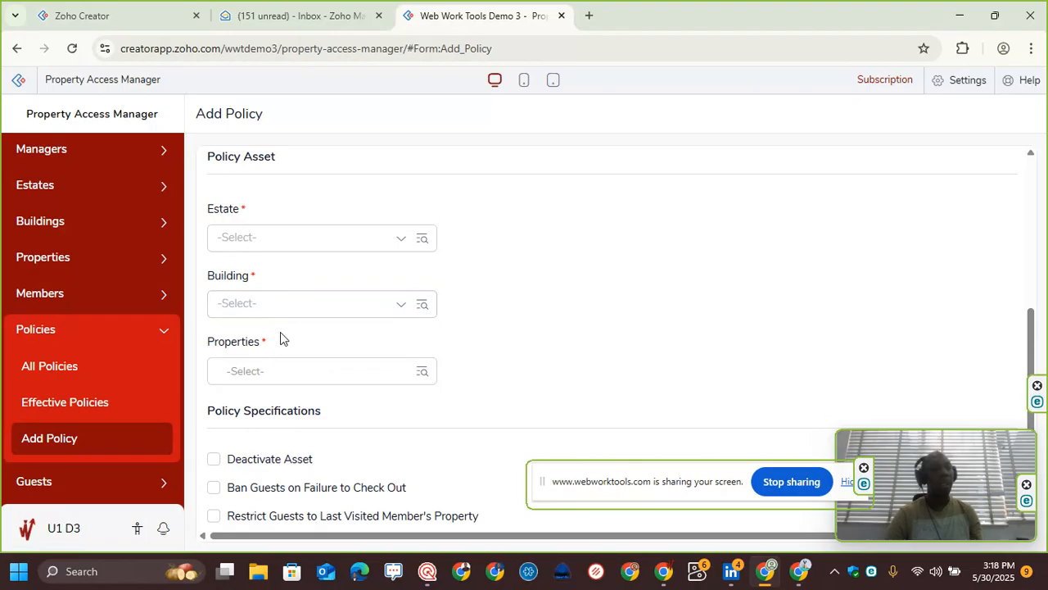
scroll(277, 306, "down", 2)
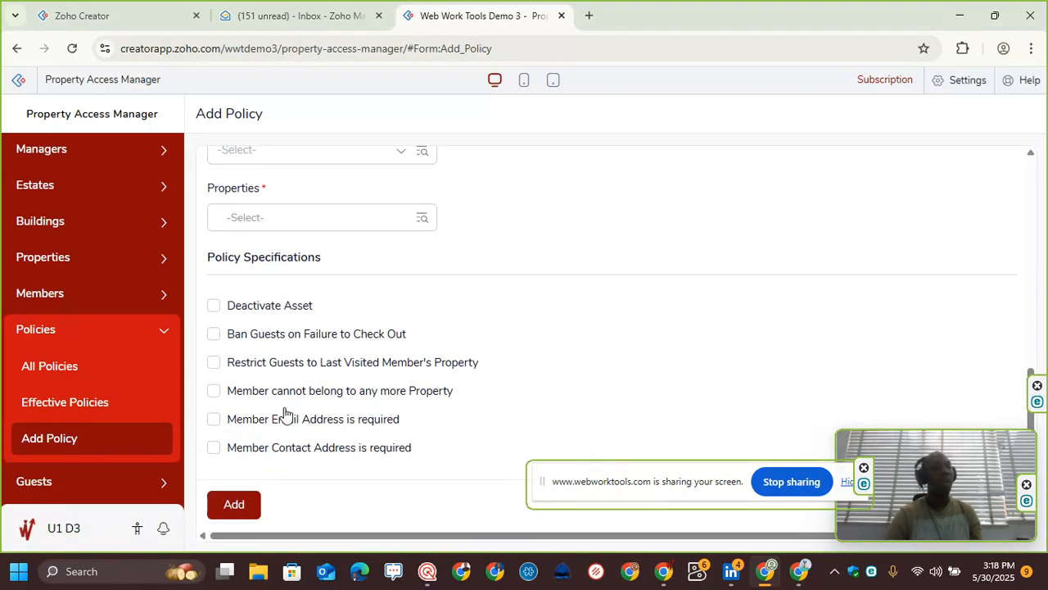
scroll(281, 225, "up", 3)
scroll(276, 300, "down", 3)
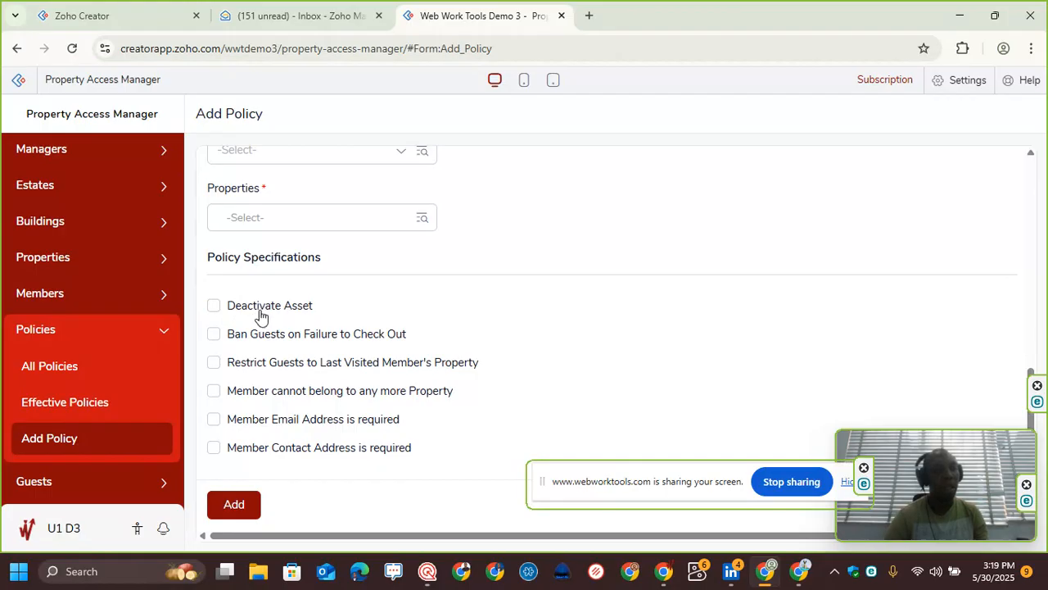
left_click(248, 310)
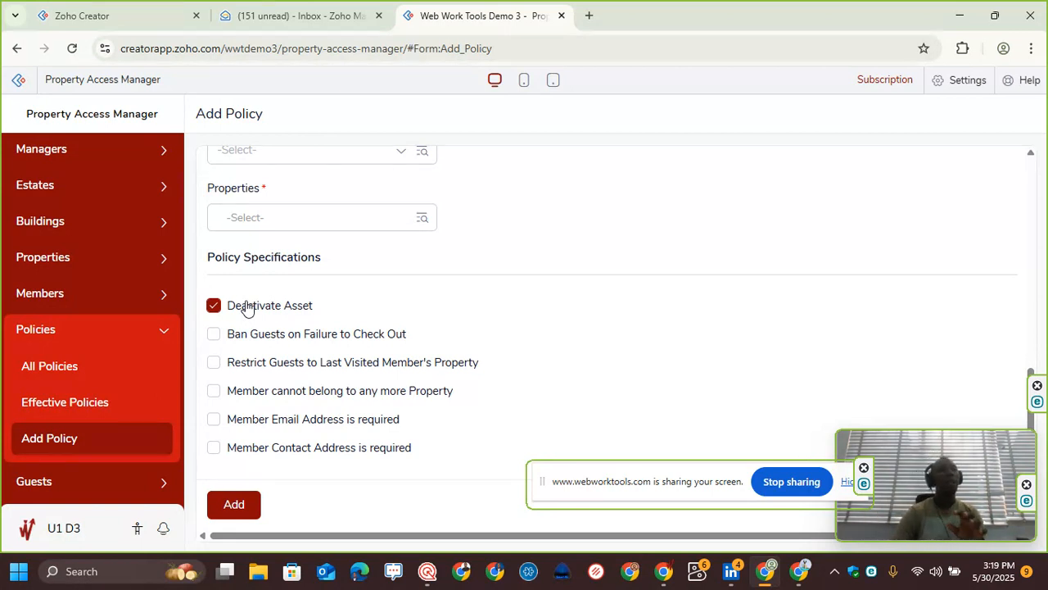
scroll(250, 218, "up", 2)
scroll(261, 235, "down", 2)
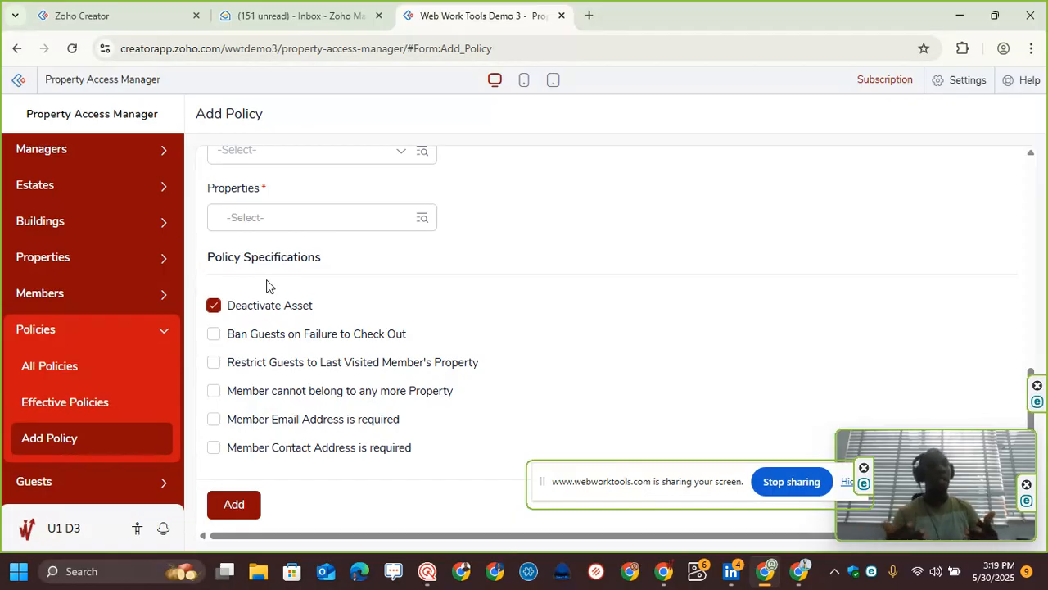
Step: Tick Restrict Guests to Last Visited Member's Property as the only policy specification, clearing Deactivate Asset and Ban Guests
left_click(214, 335)
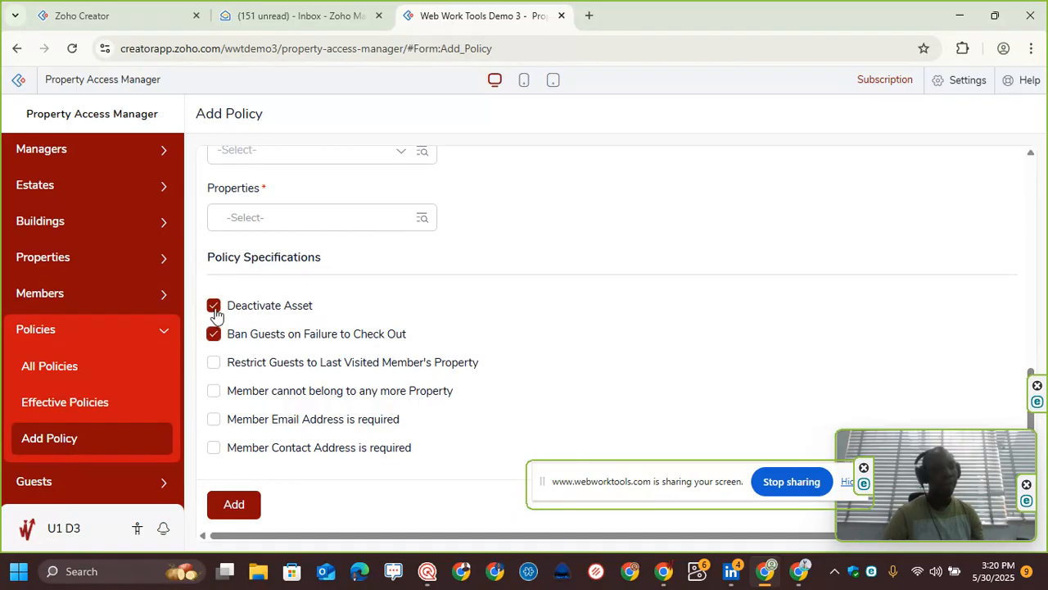
left_click(214, 307)
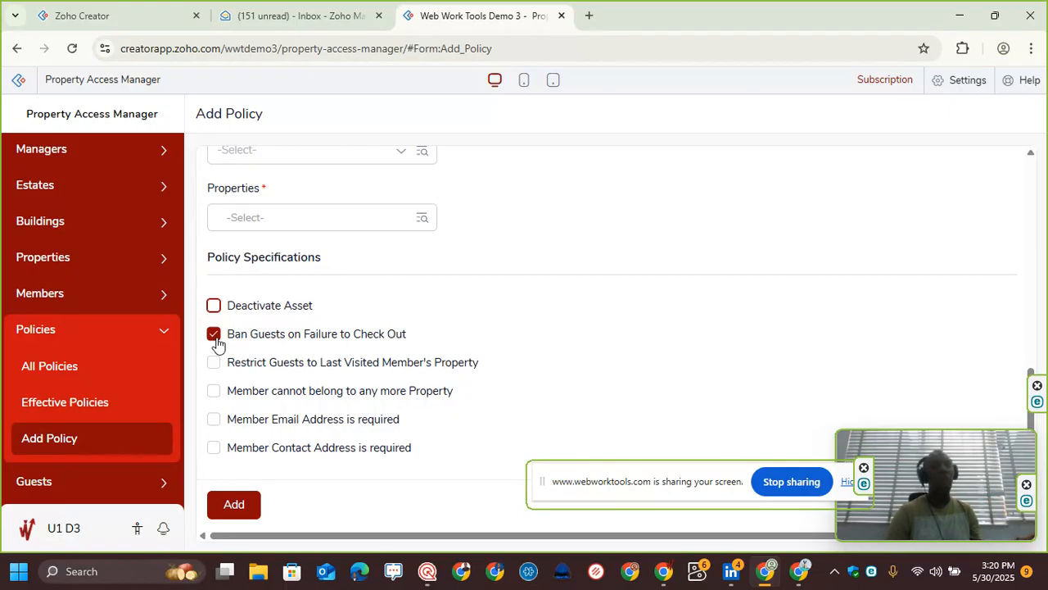
scroll(98, 467, "down", 1)
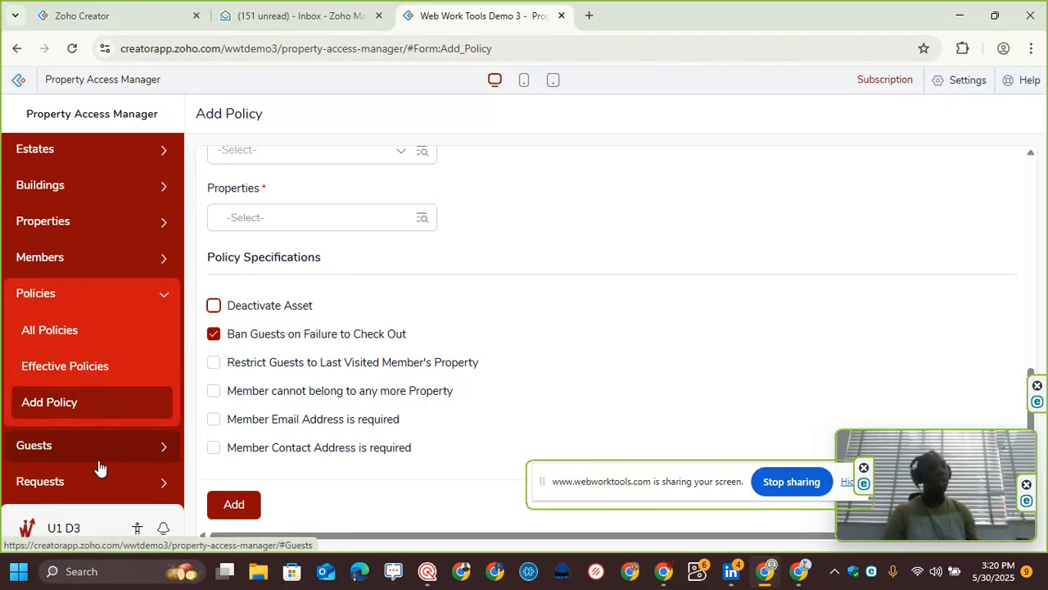
left_click(215, 363)
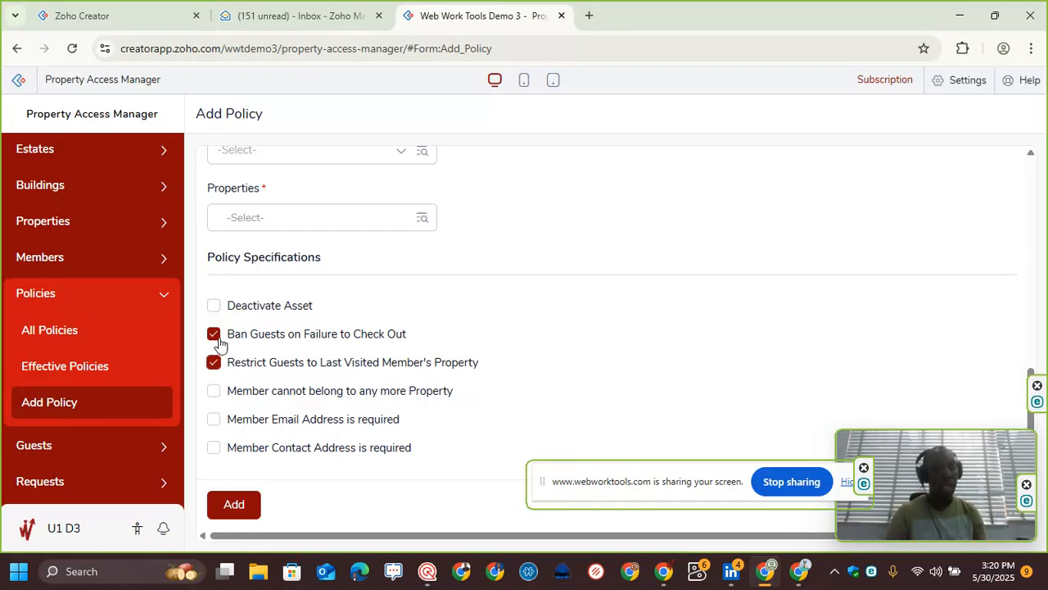
left_click(213, 333)
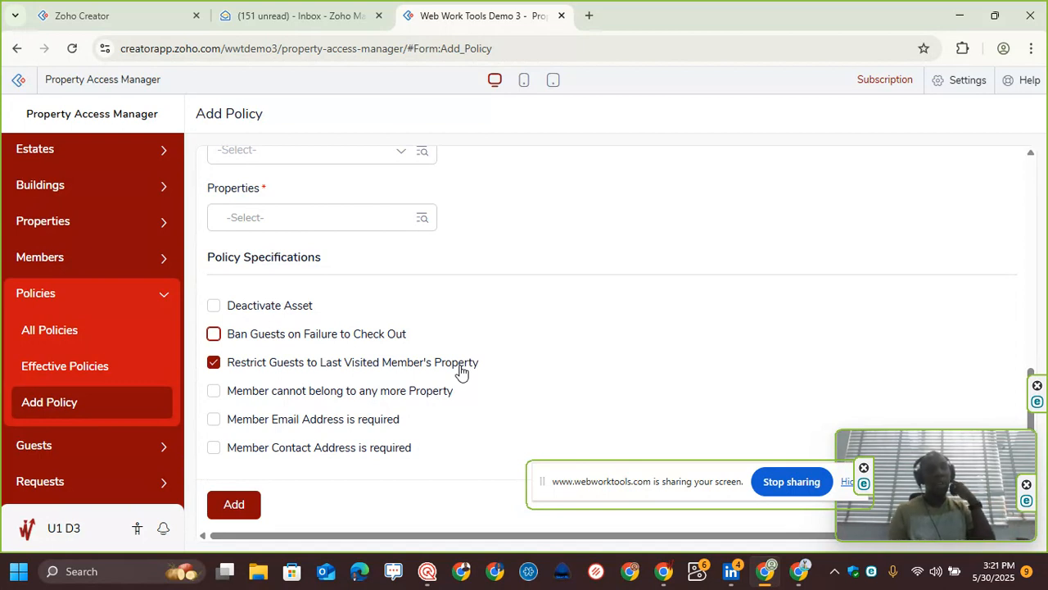
Step: Open the Add Member form and enter Parent at Goldenspring as the member remarks
scroll(77, 280, "up", 2)
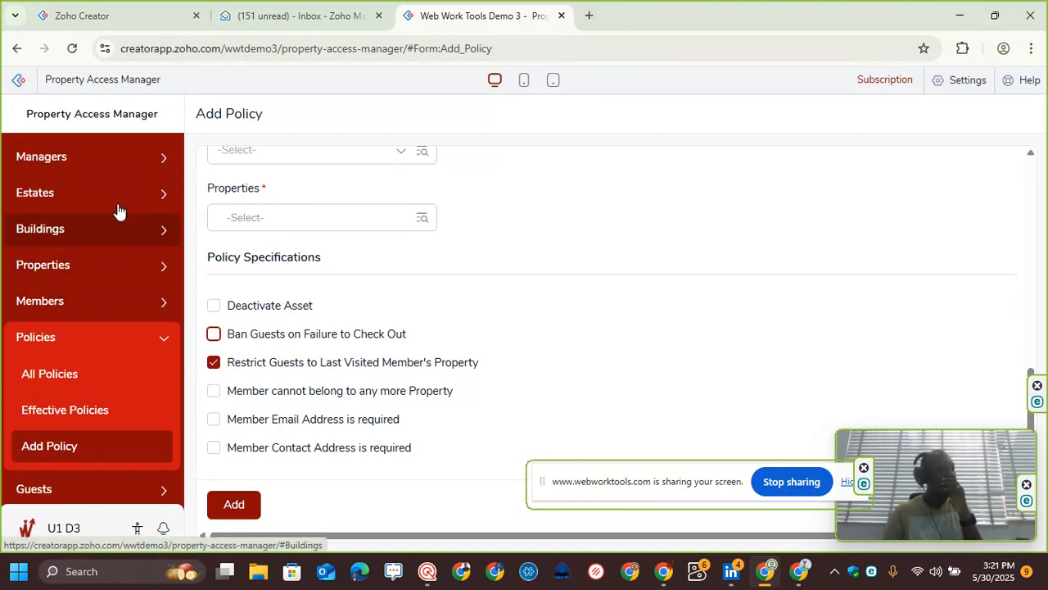
left_click(122, 303)
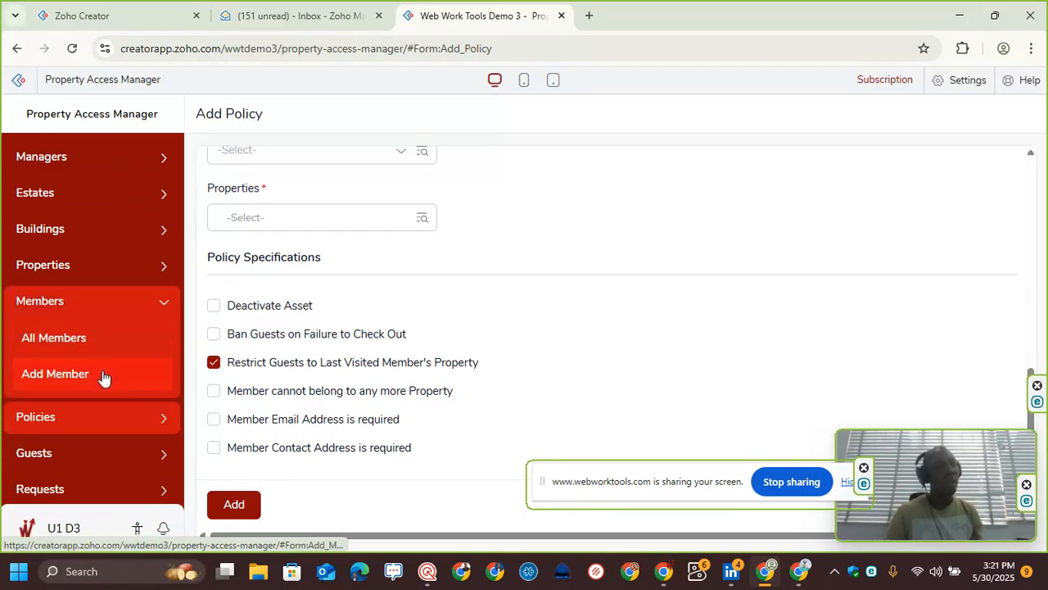
left_click(96, 373)
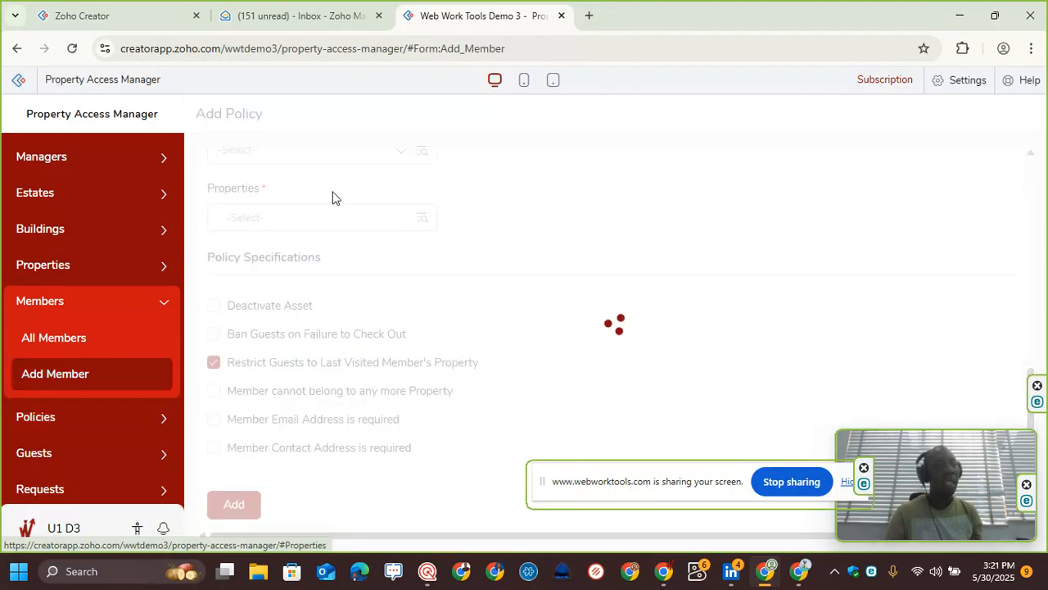
left_click(216, 290)
scroll(265, 287, "down", 9)
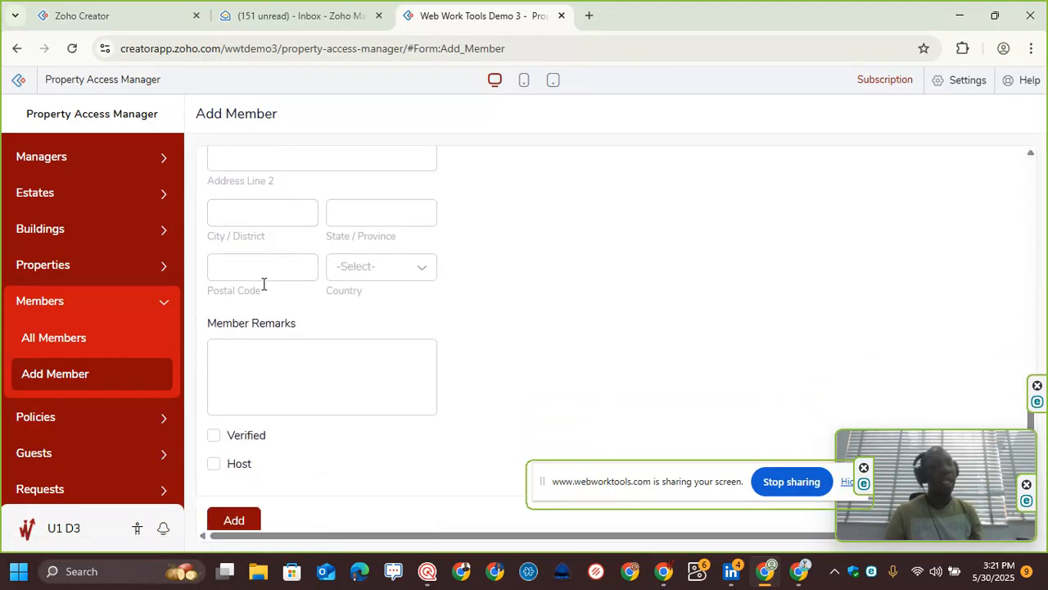
left_click(266, 342)
type("P")
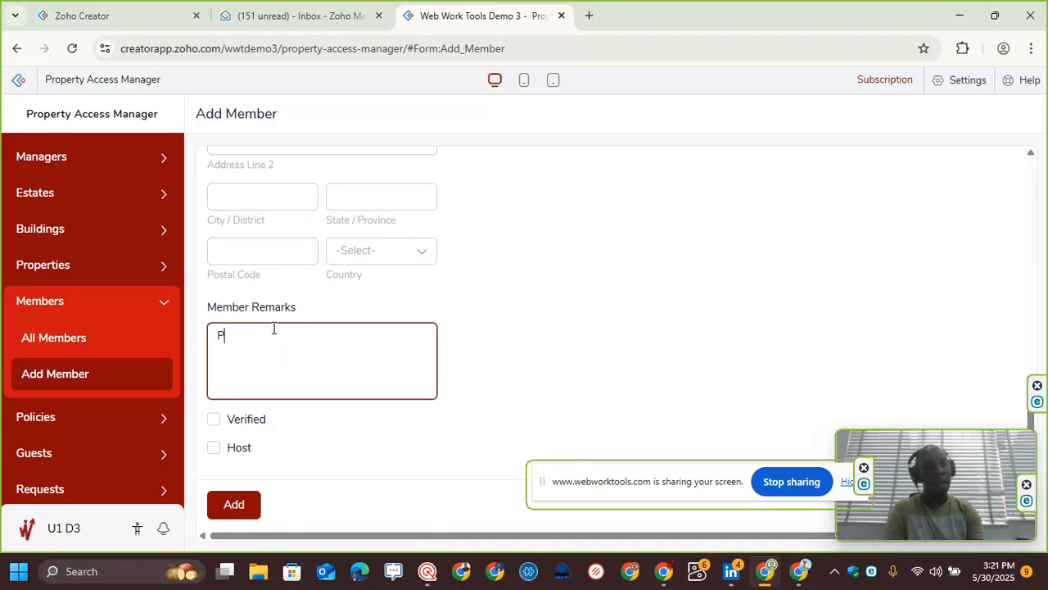
type("arent an")
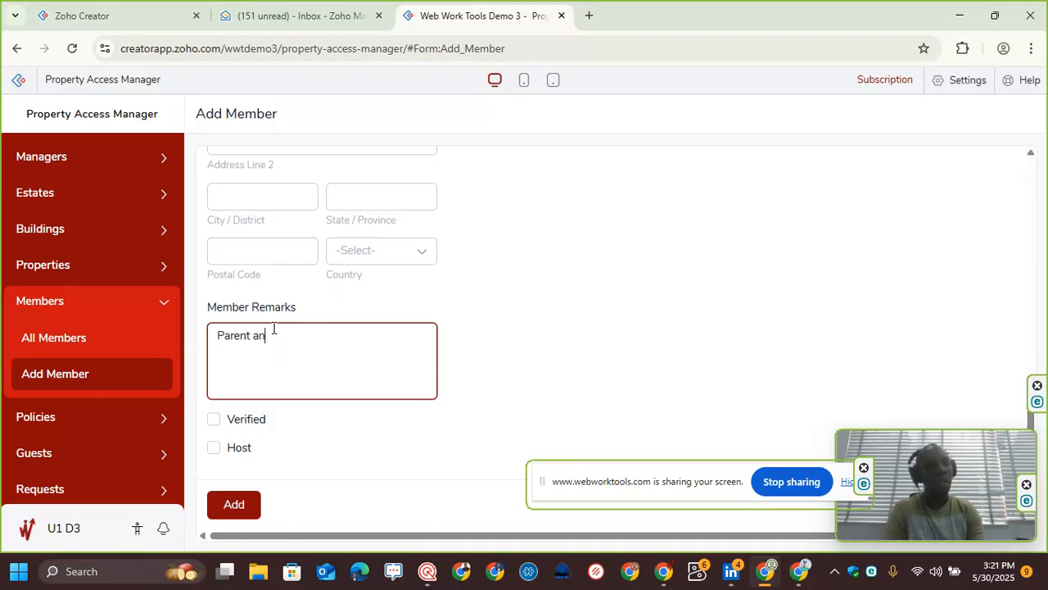
key("BackSpace")
type("t Gold")
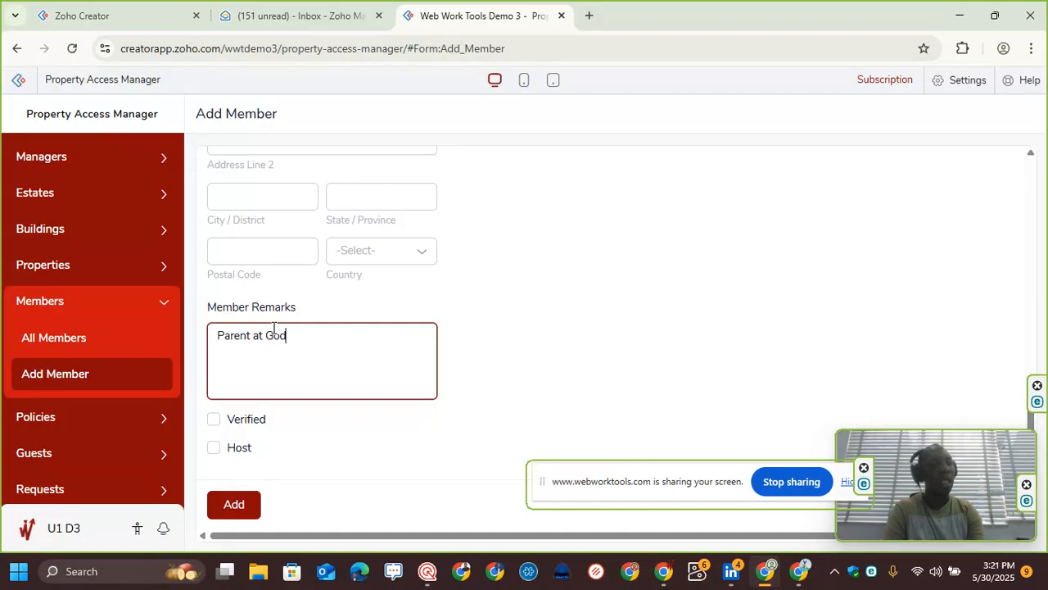
type("enspring")
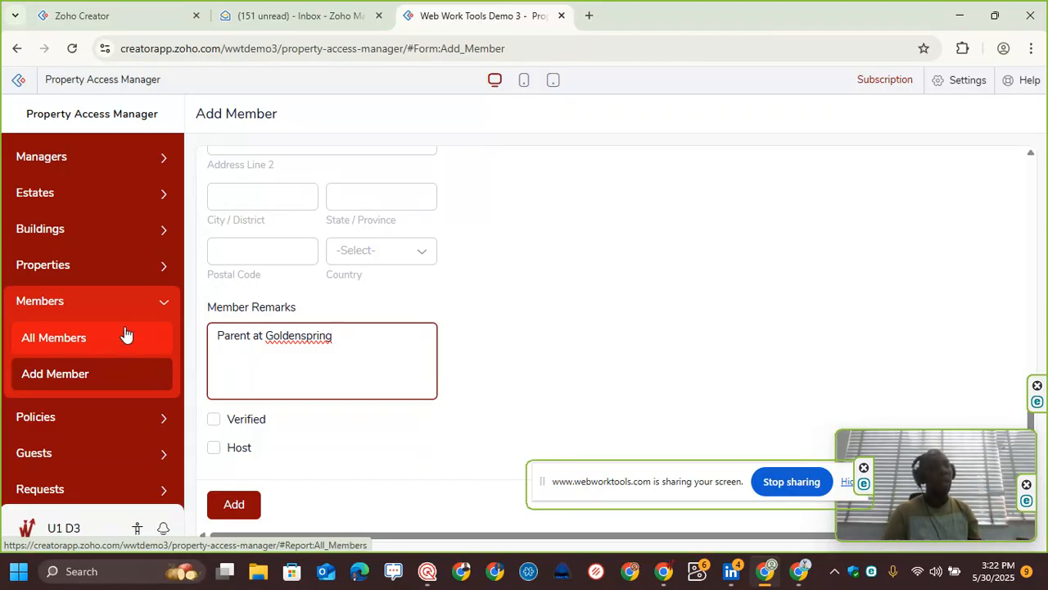
Step: Review the Add Member form fields, then open the Add Policy form
scroll(444, 342, "up", 10)
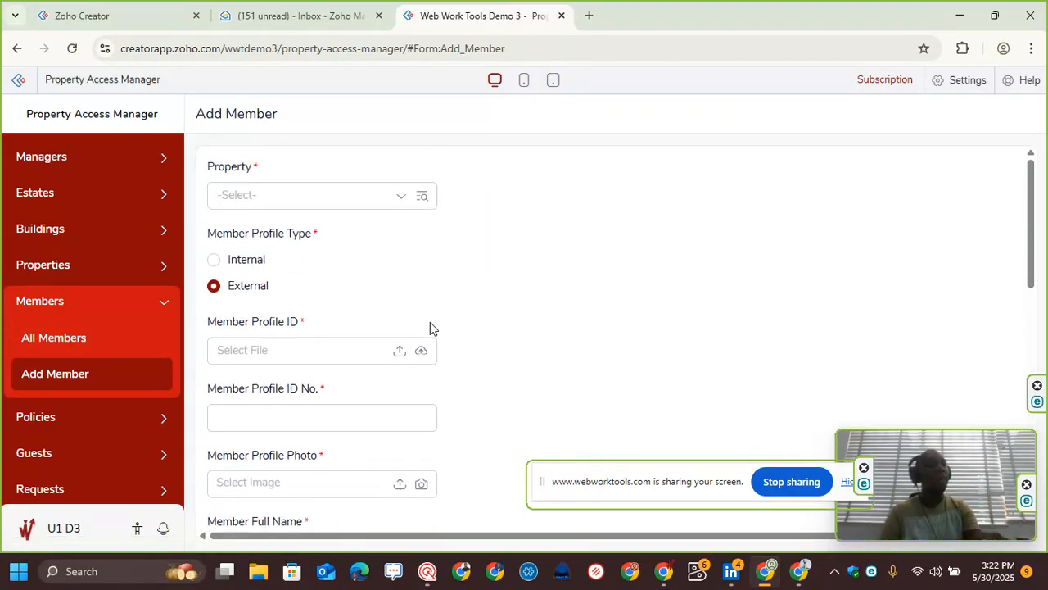
scroll(293, 372, "down", 3)
scroll(71, 397, "down", 1)
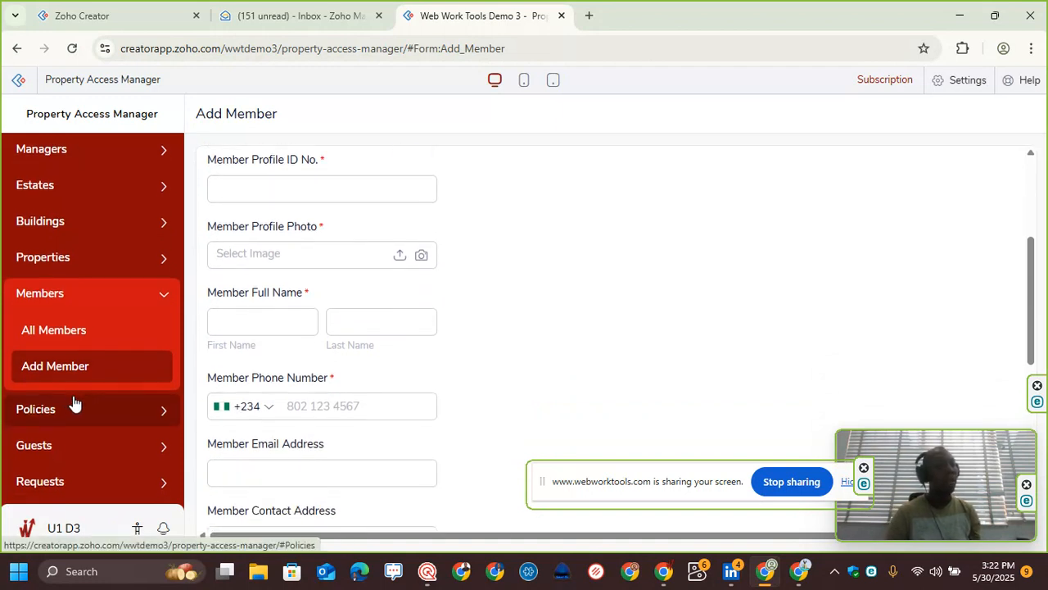
left_click(89, 451)
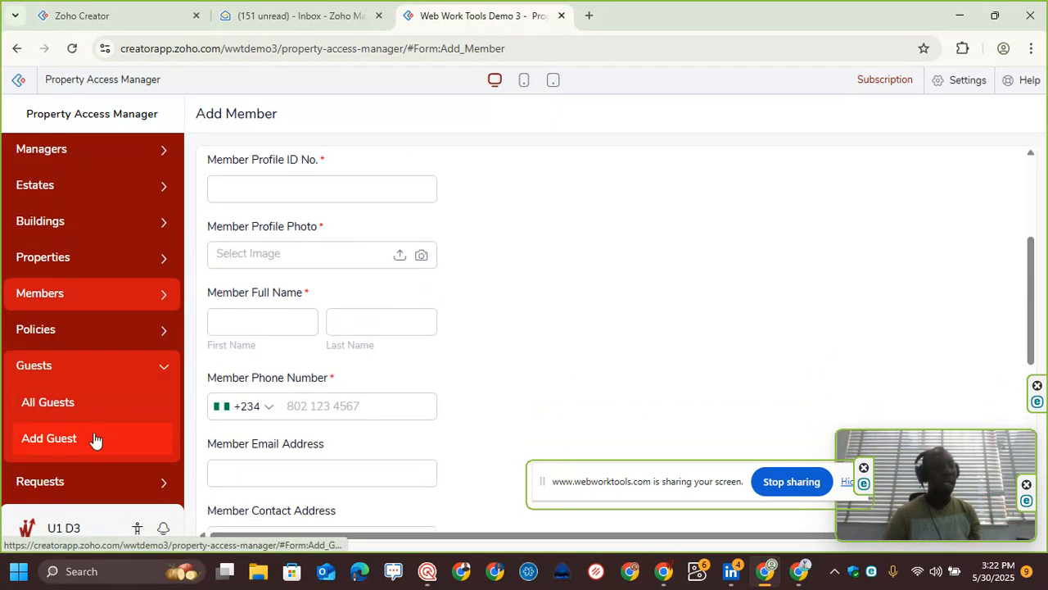
left_click(74, 330)
left_click(70, 437)
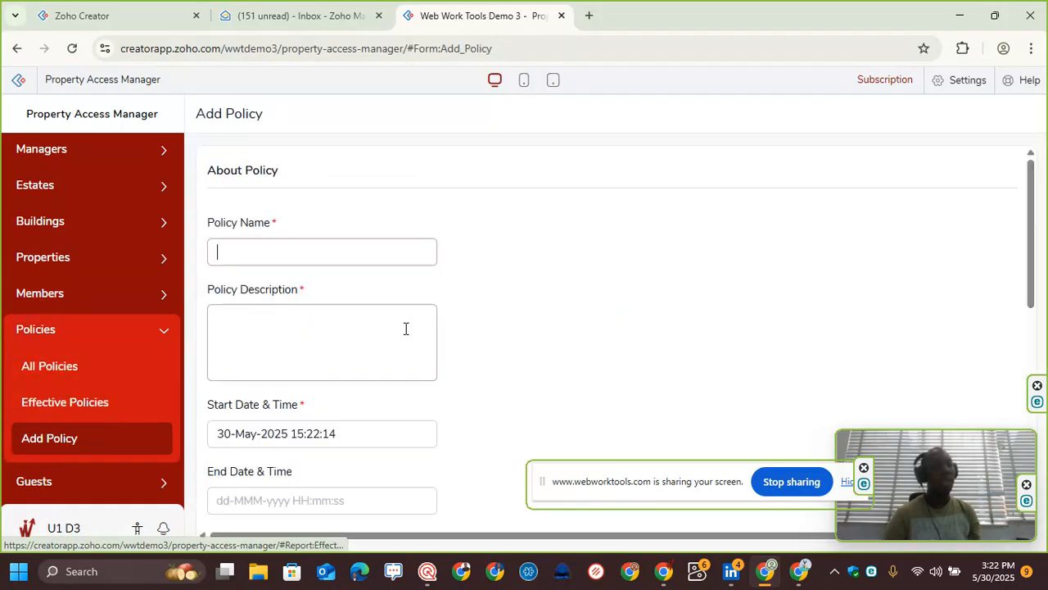
Step: Examine the Add Policy form's asset fields and policy specification options
scroll(409, 335, "down", 6)
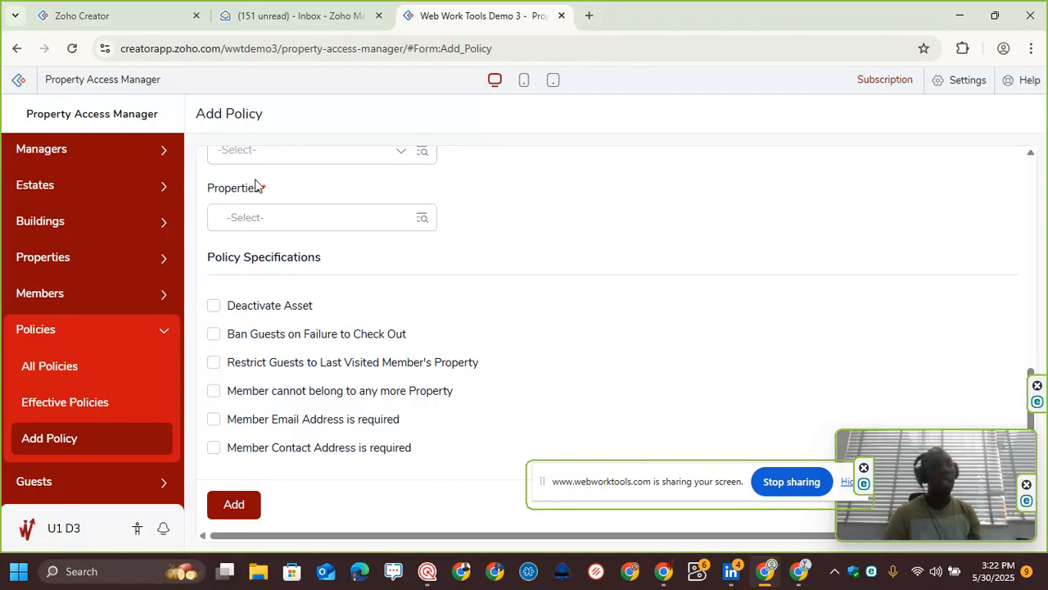
scroll(263, 324, "down", 1)
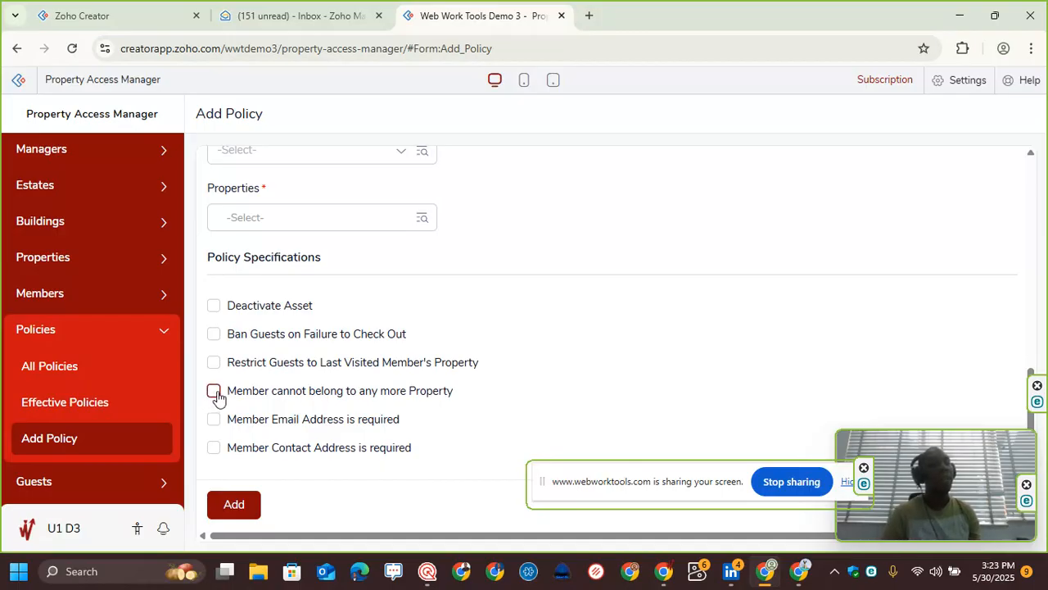
scroll(216, 397, "up", 2)
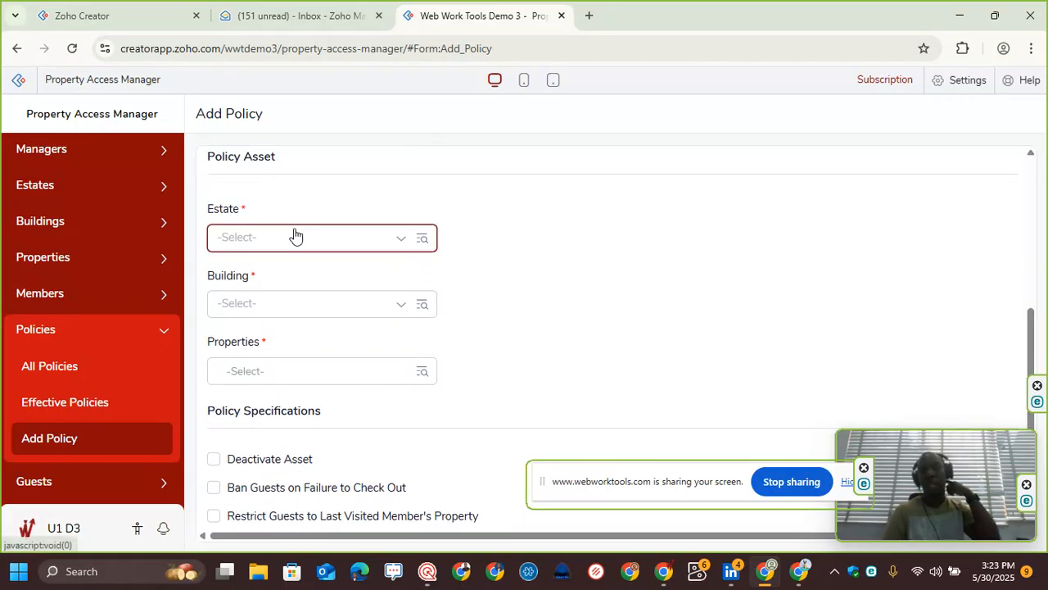
scroll(296, 219, "down", 1)
scroll(296, 220, "down", 2)
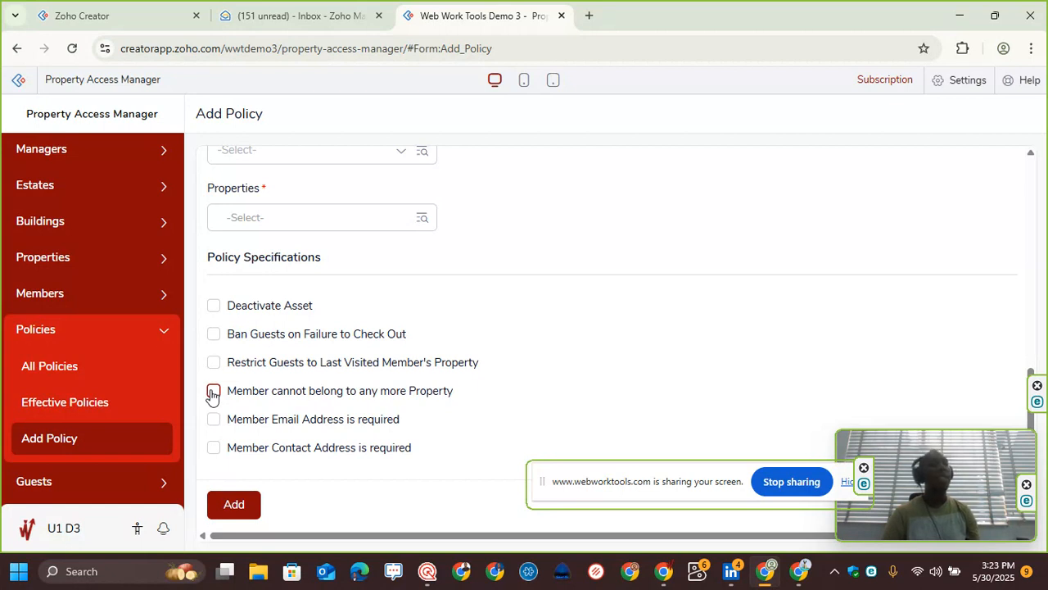
scroll(220, 391, "up", 3)
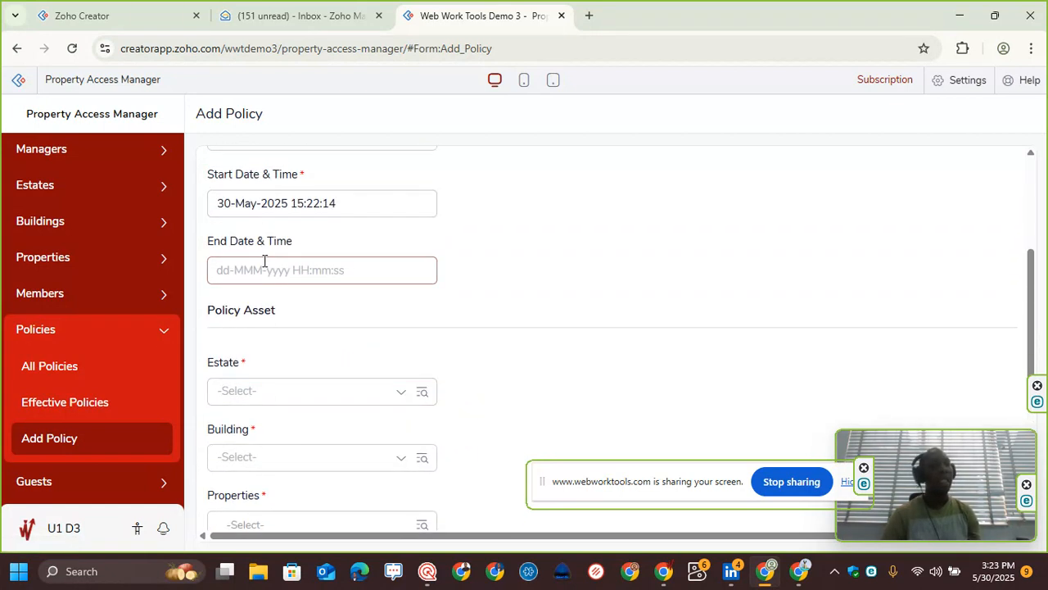
scroll(265, 262, "down", 1)
scroll(265, 261, "down", 2)
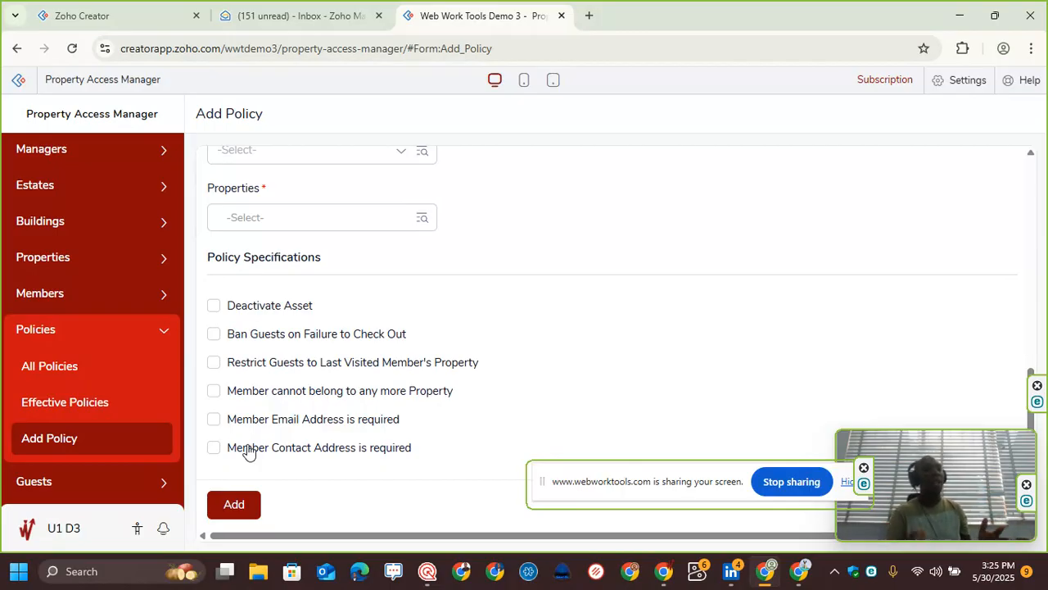
Step: Try ticking Member Email Address is required and Member Contact Address is required, then clear both
left_click(213, 420)
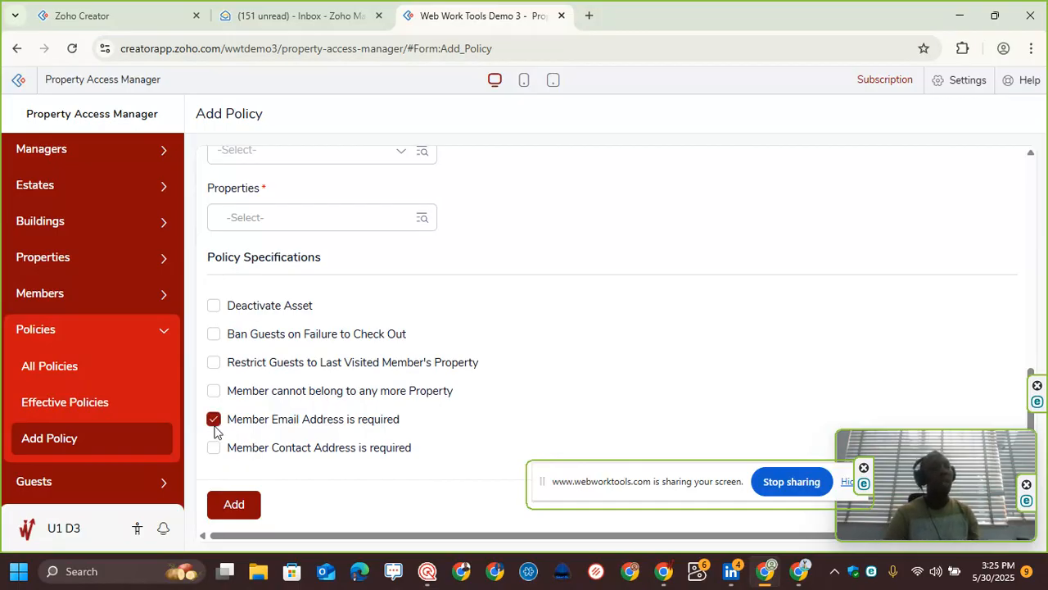
left_click(213, 420)
left_click(214, 450)
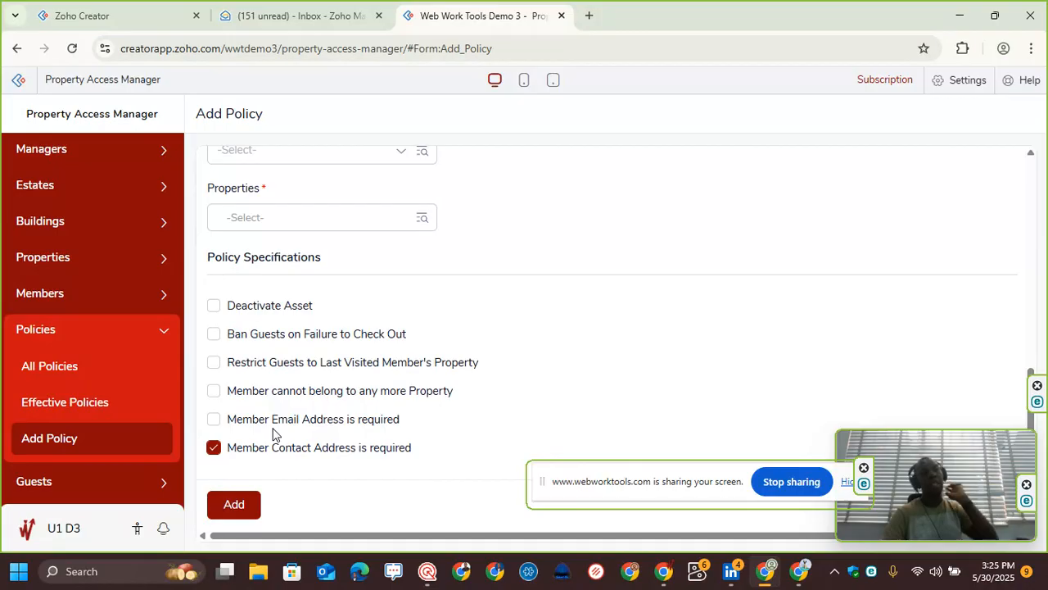
left_click(214, 420)
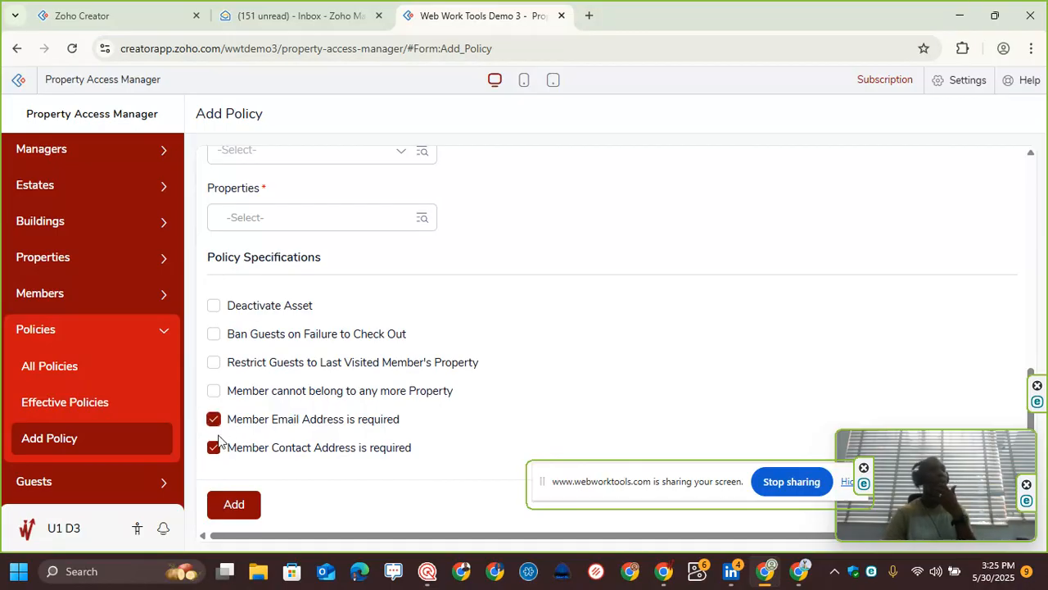
left_click(214, 419)
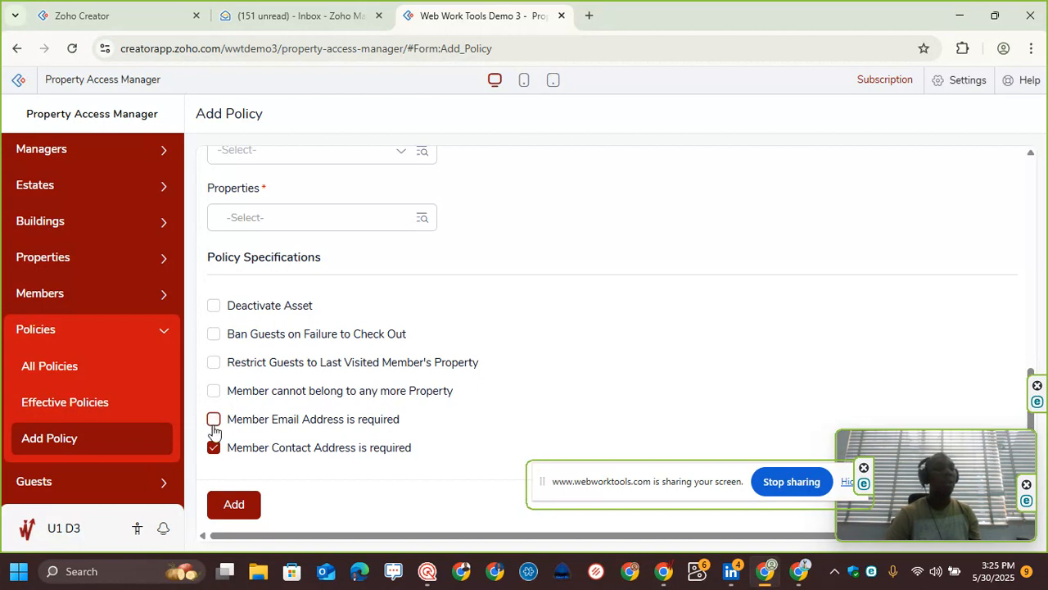
left_click(213, 449)
Step: Open the All Members report from the app navigation
scroll(124, 374, "down", 1)
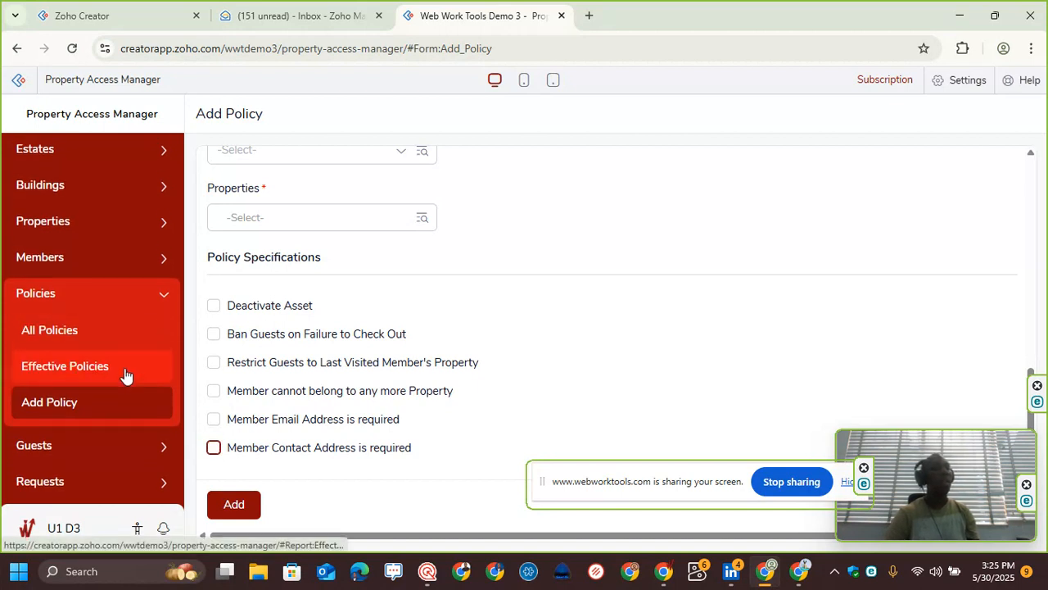
left_click(82, 452)
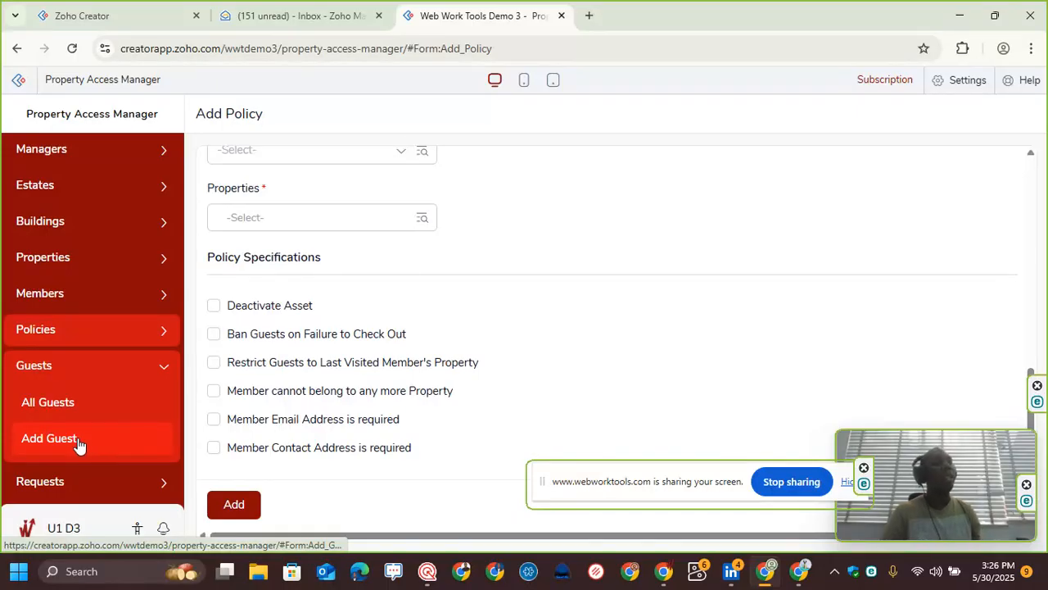
left_click(106, 294)
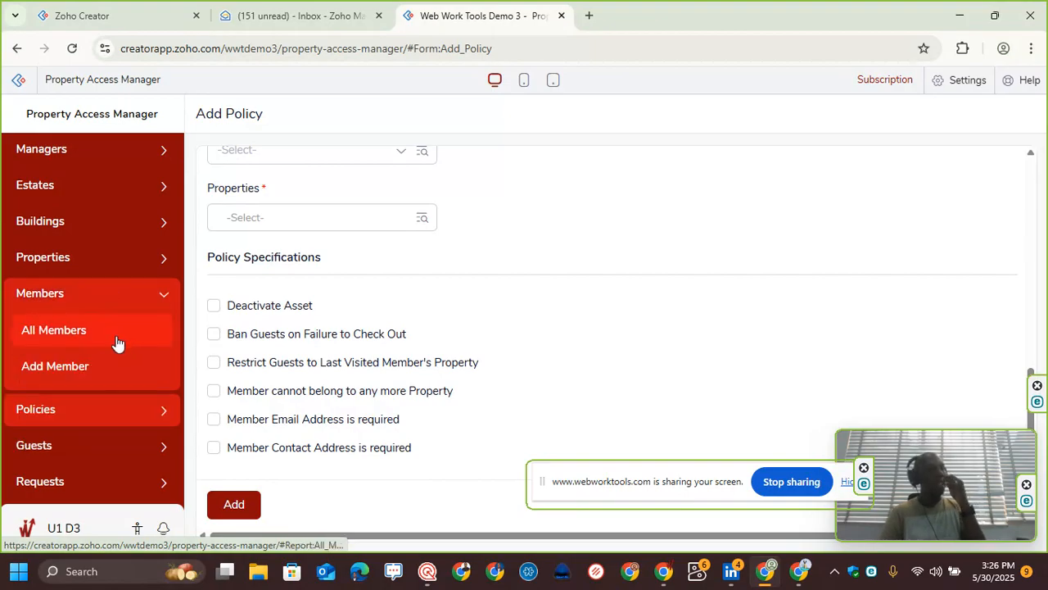
left_click(118, 342)
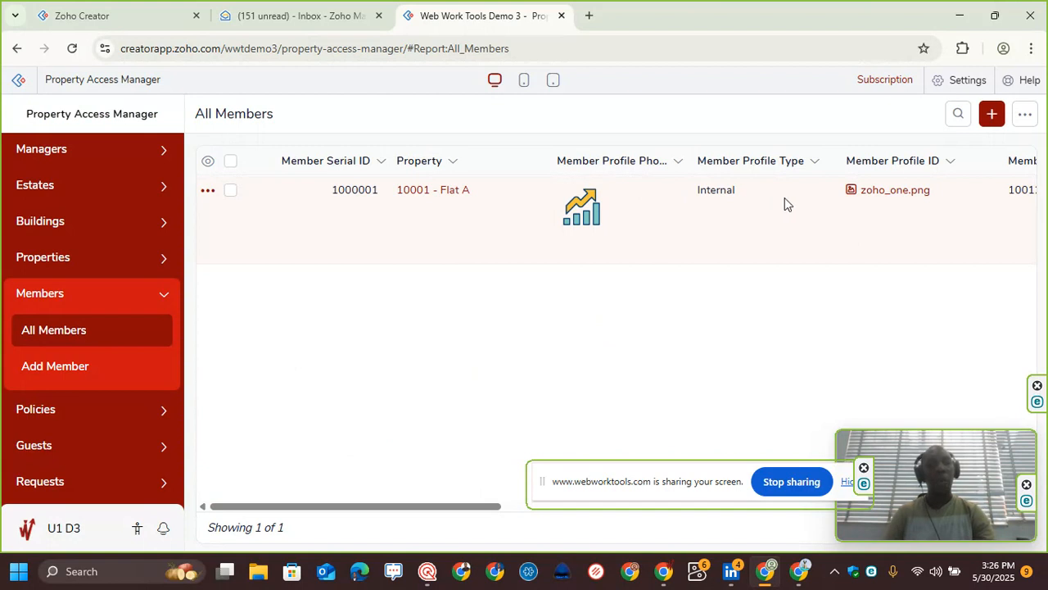
Step: Search the members report for records whose Member Full Name contains the member's first name
left_click(957, 116)
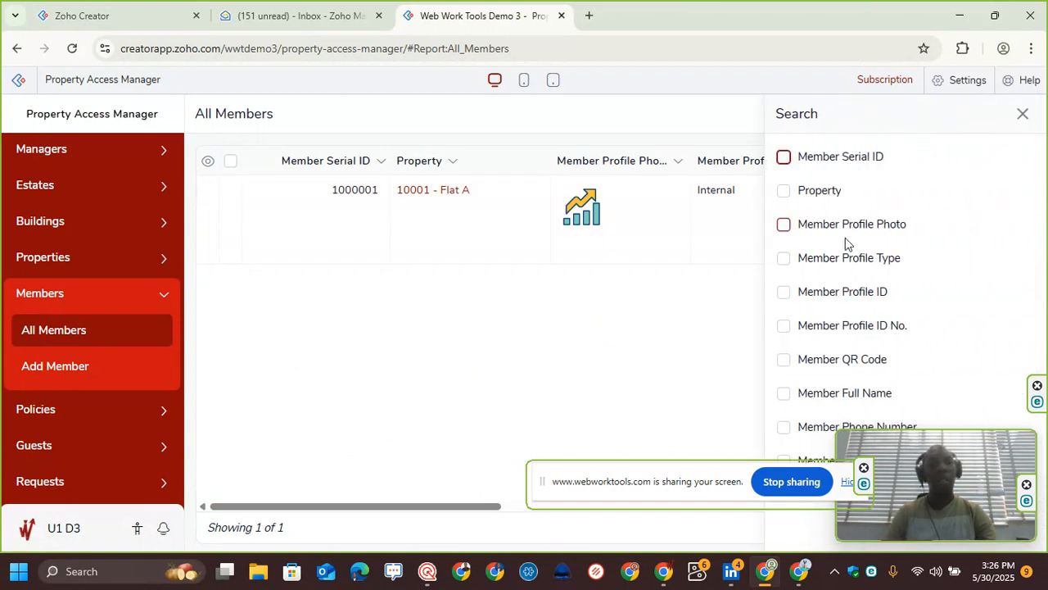
scroll(843, 278, "down", 1)
scroll(838, 315, "down", 1)
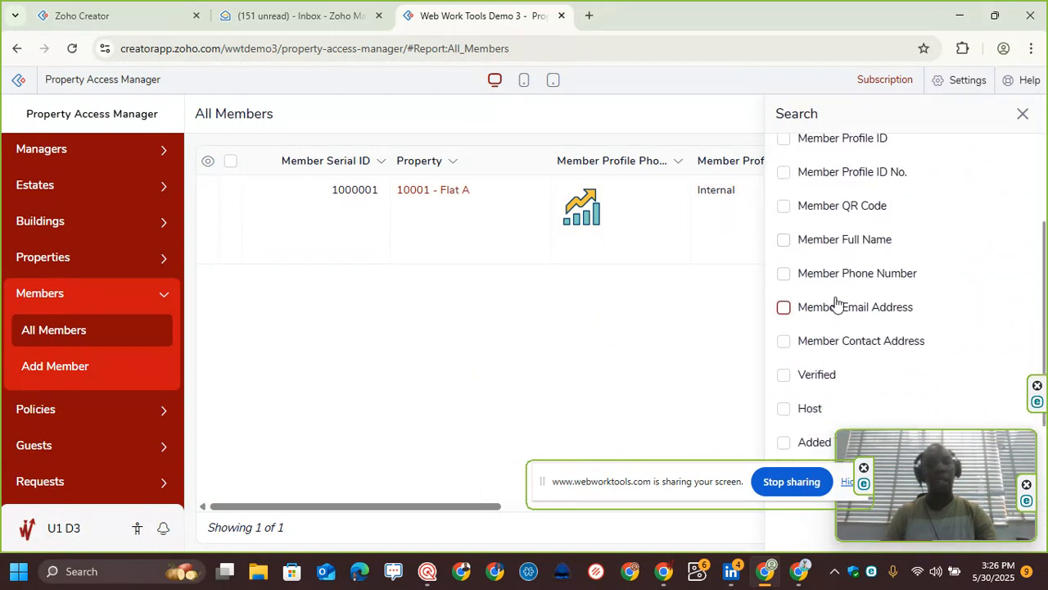
left_click(832, 246)
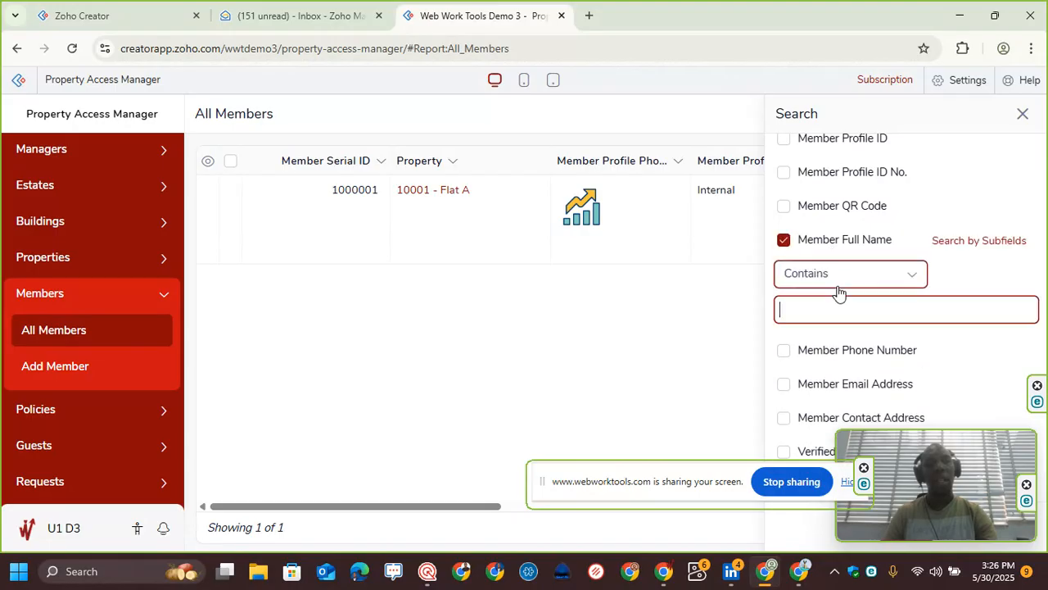
type("Emuobose")
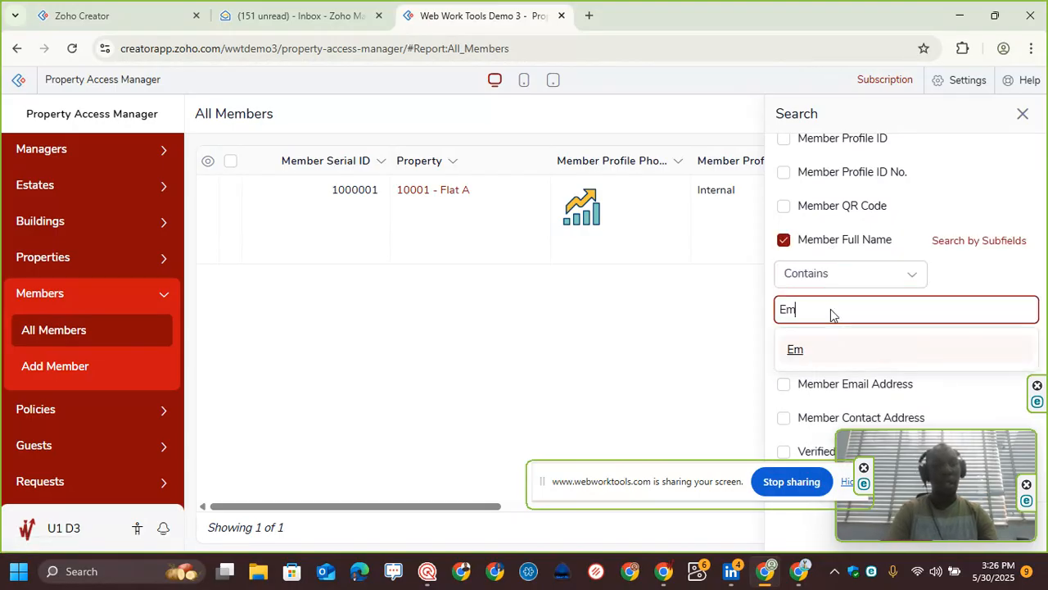
key("Return")
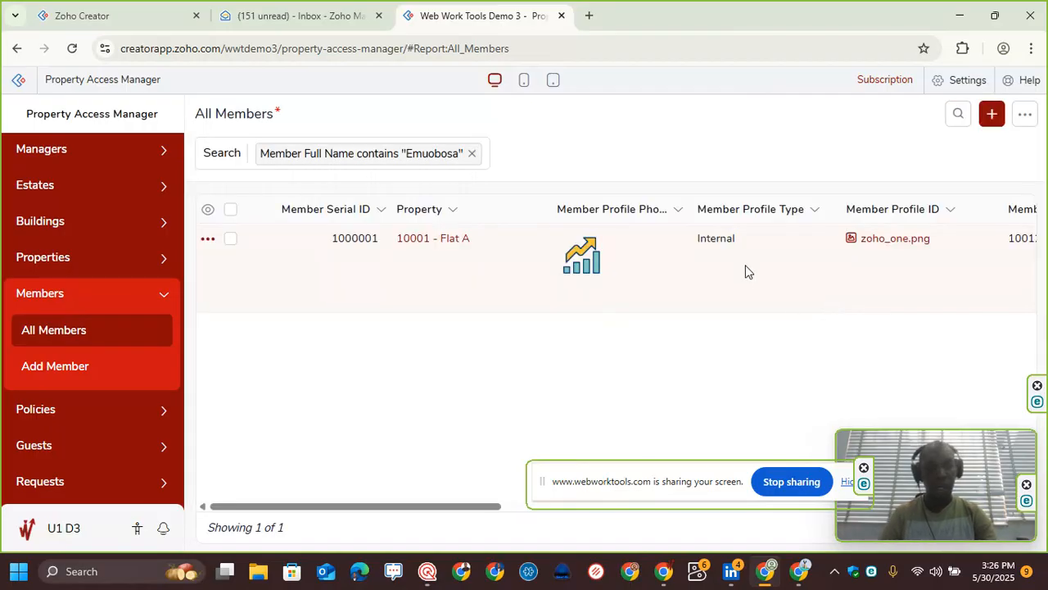
Step: Open the matching member record to review its details, close it, and clear the search filter
left_click(666, 260)
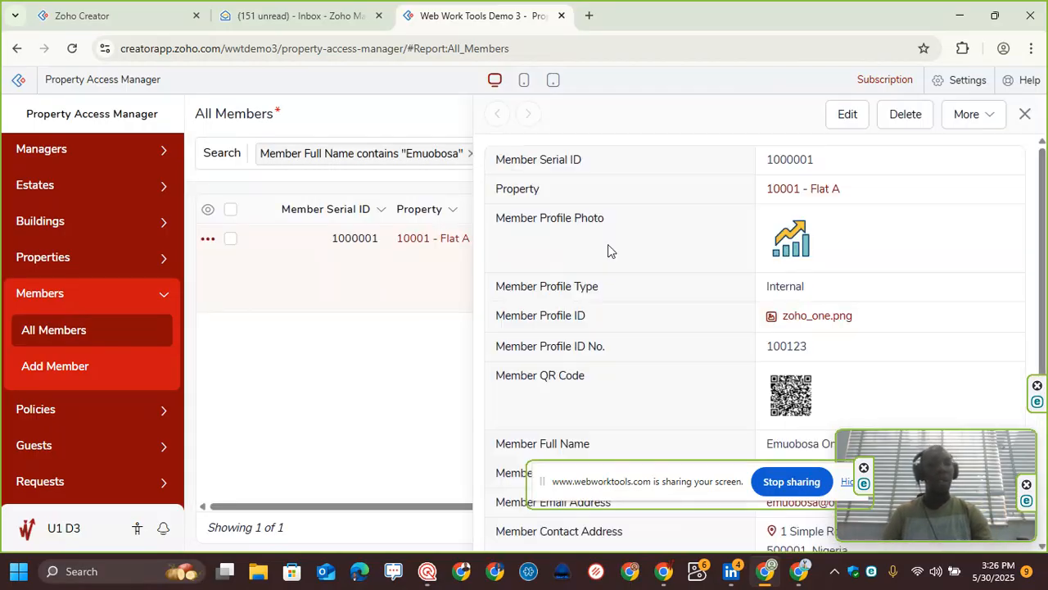
scroll(856, 276, "down", 3)
scroll(760, 228, "up", 3)
scroll(761, 229, "down", 3)
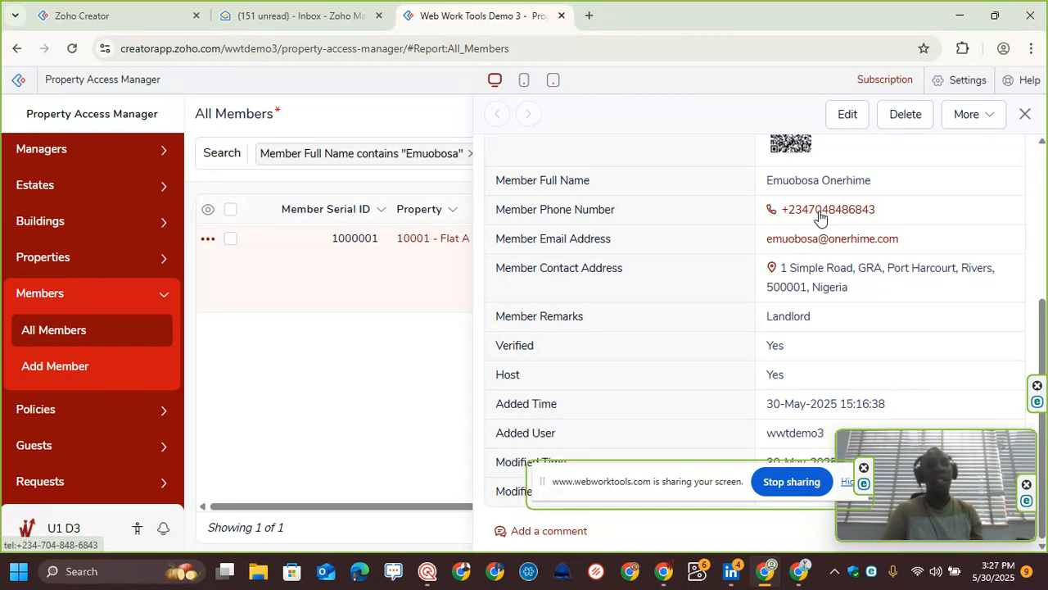
left_click(1024, 119)
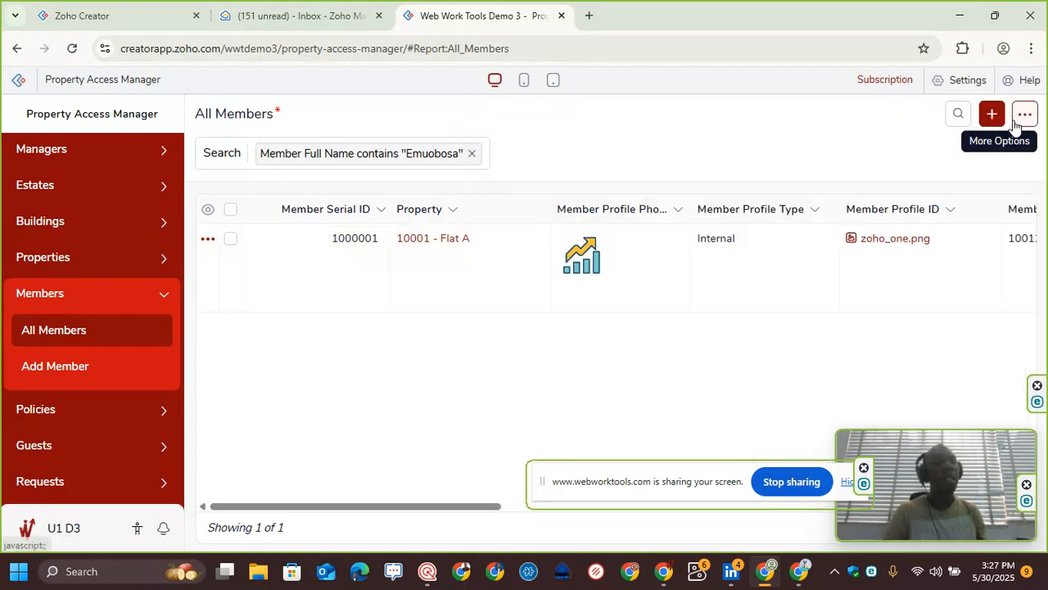
left_click(472, 154)
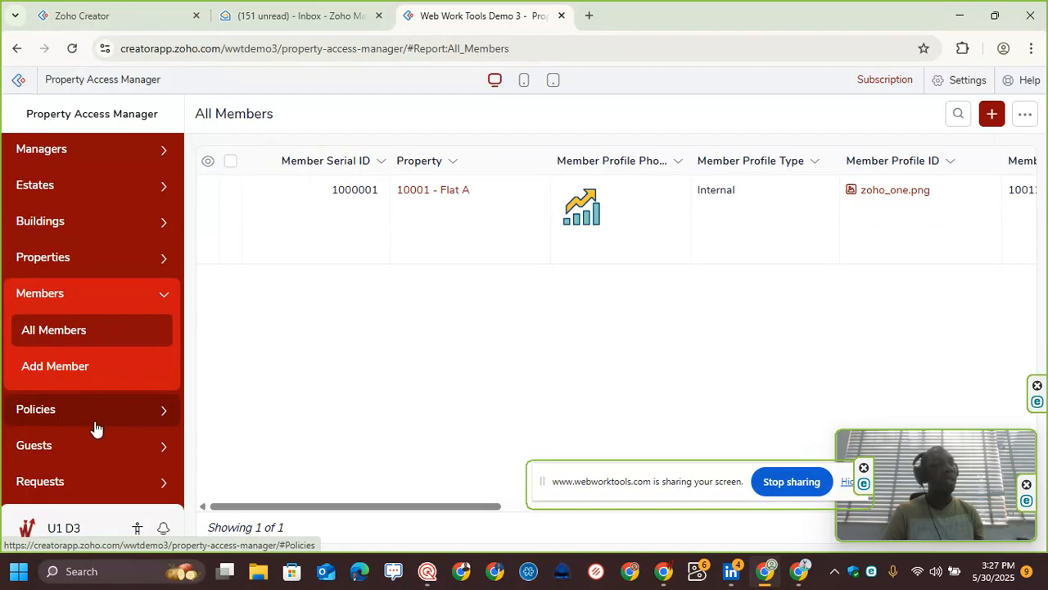
Step: Open the Add Guest form and start uploading a guest ID document, cancelling the file dialog
left_click(80, 450)
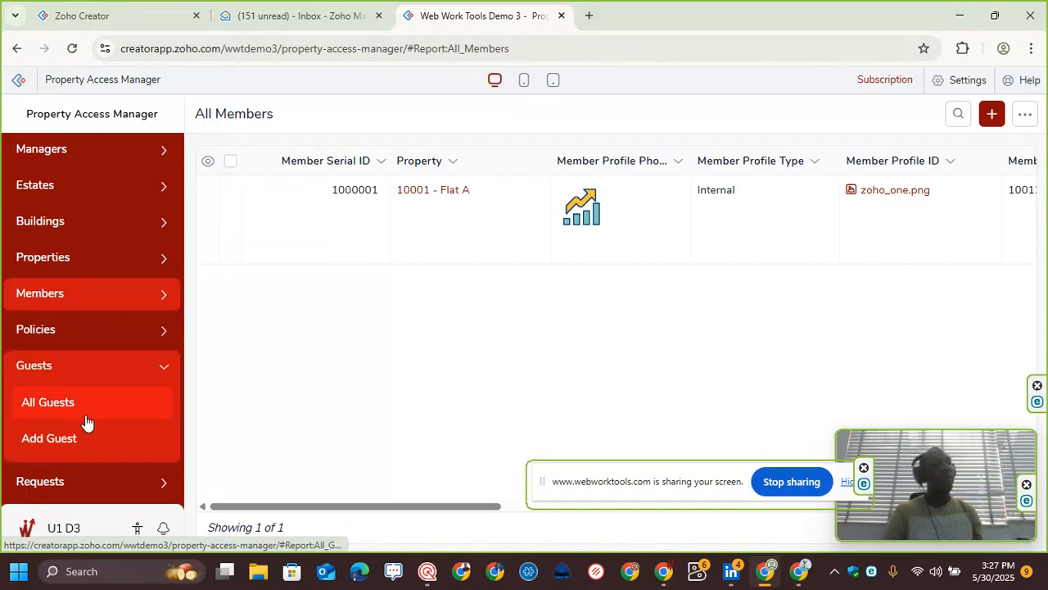
left_click(93, 453)
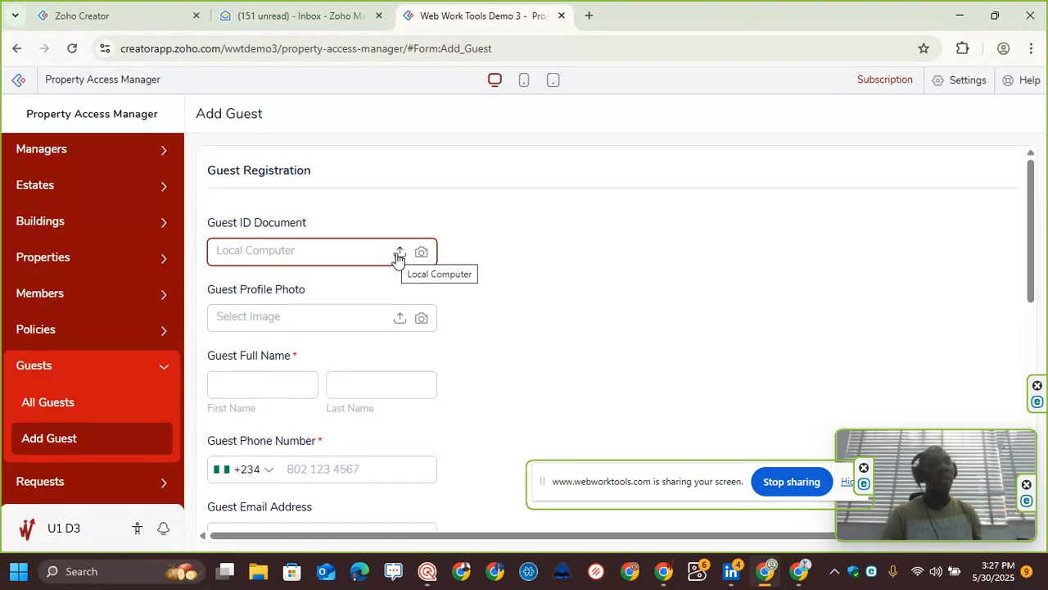
left_click(396, 256)
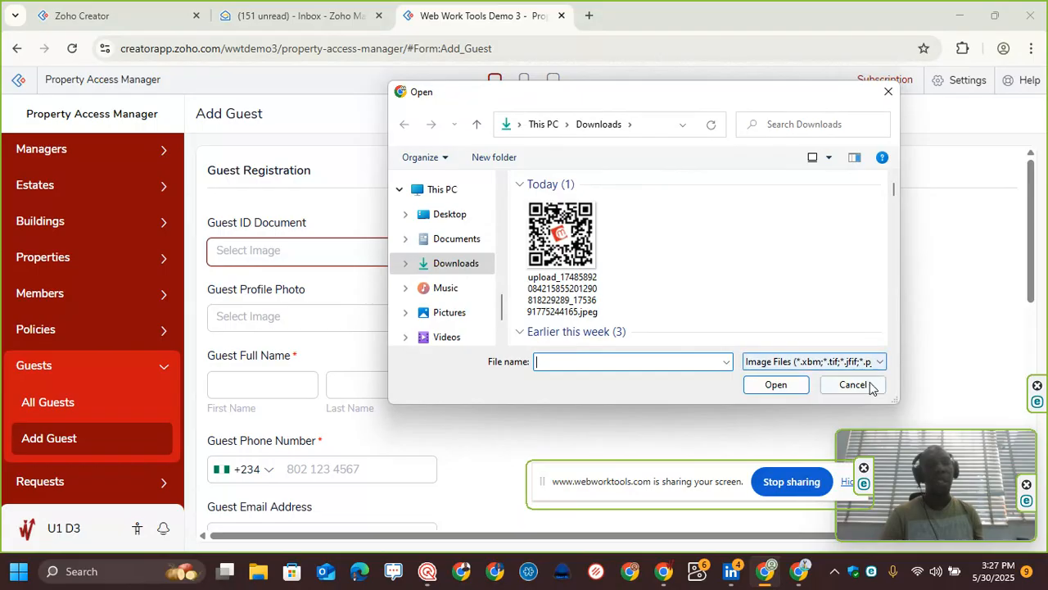
left_click(853, 385)
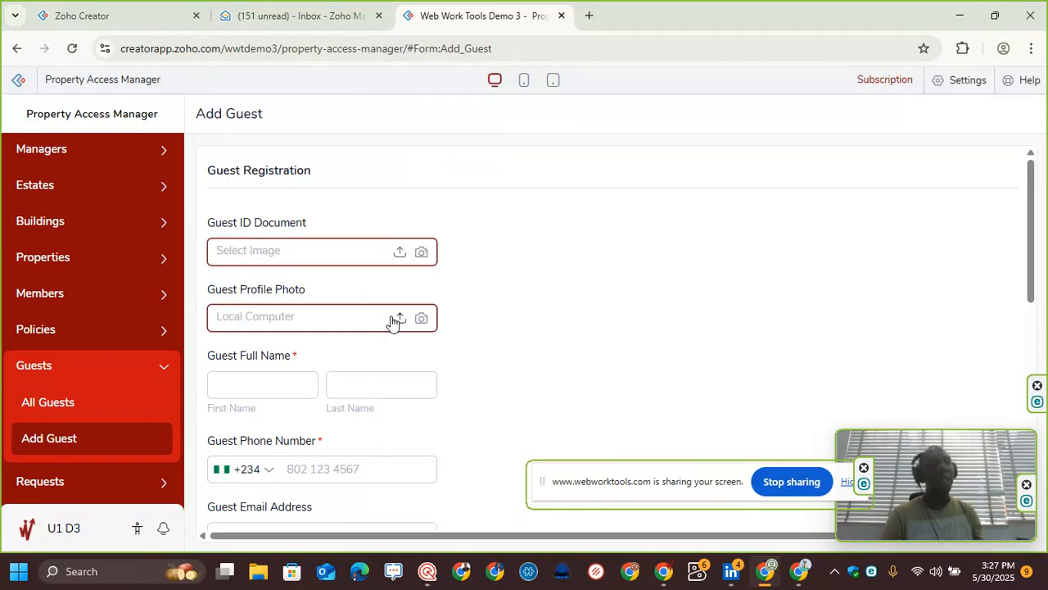
Step: Enter the guest's first name, last name and phone number in the Add Guest form
scroll(311, 334, "down", 2)
left_click(254, 234)
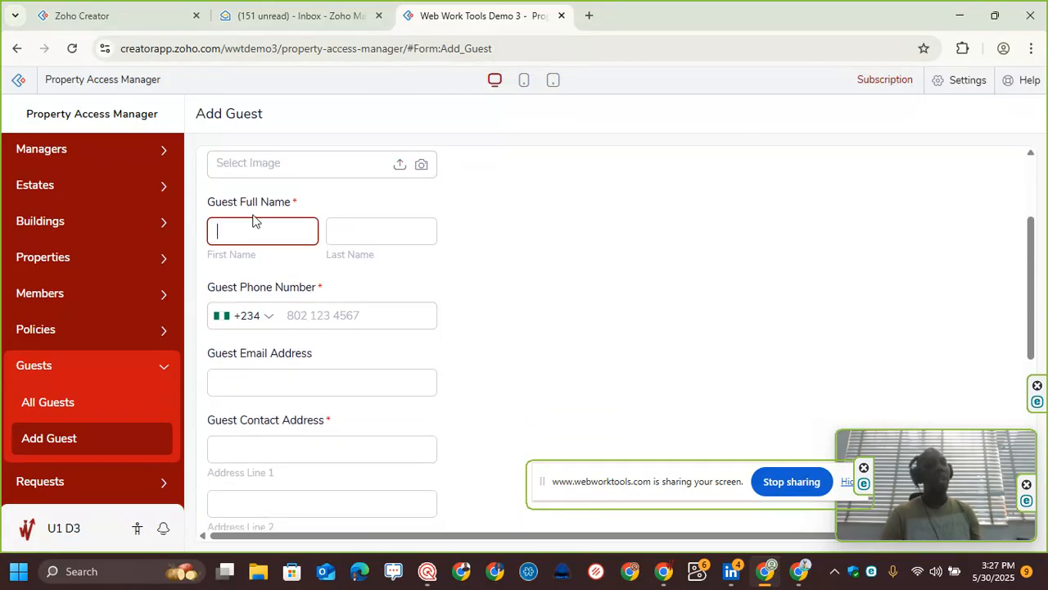
type("Ben")
key("Tab")
type("Doe")
left_click(308, 315)
type("7031234567")
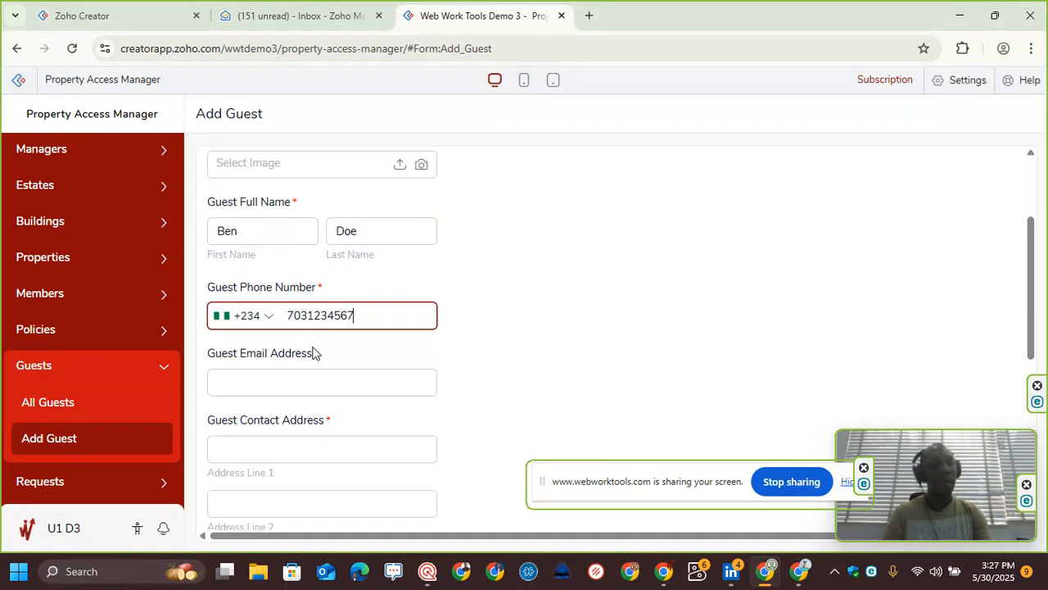
Step: Fill in the guest's contact address with street, city, state, postal code and country Nigeria
scroll(314, 352, "down", 1)
left_click(314, 302)
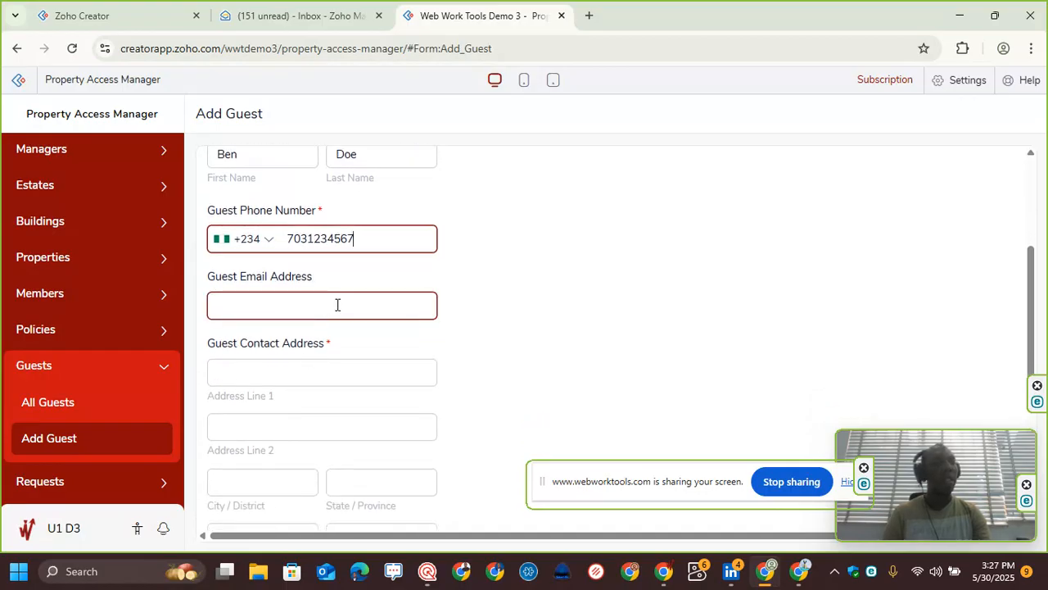
left_click(298, 368)
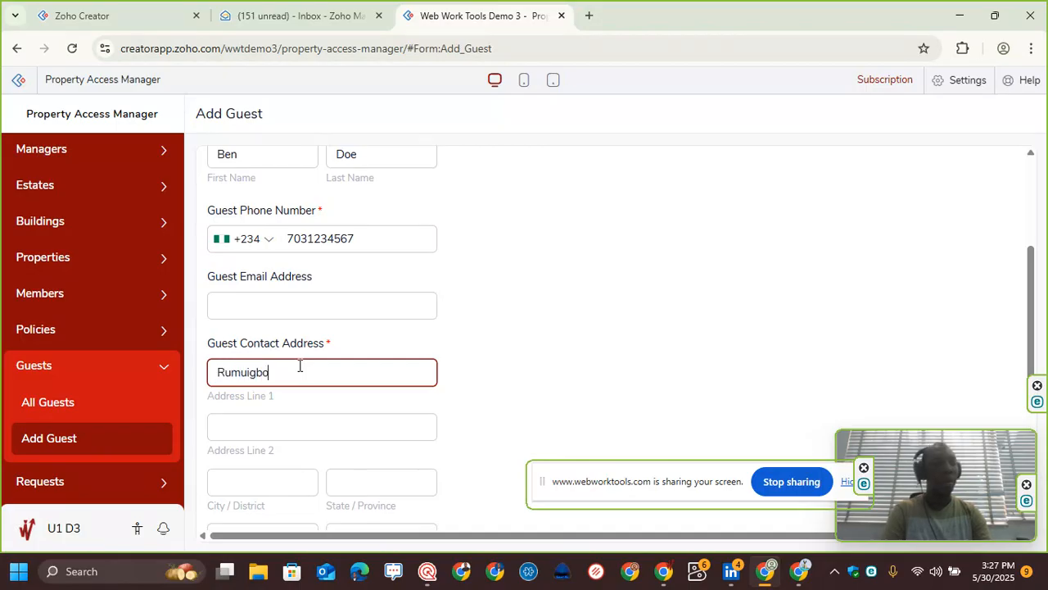
scroll(300, 365, "down", 2)
left_click(269, 330)
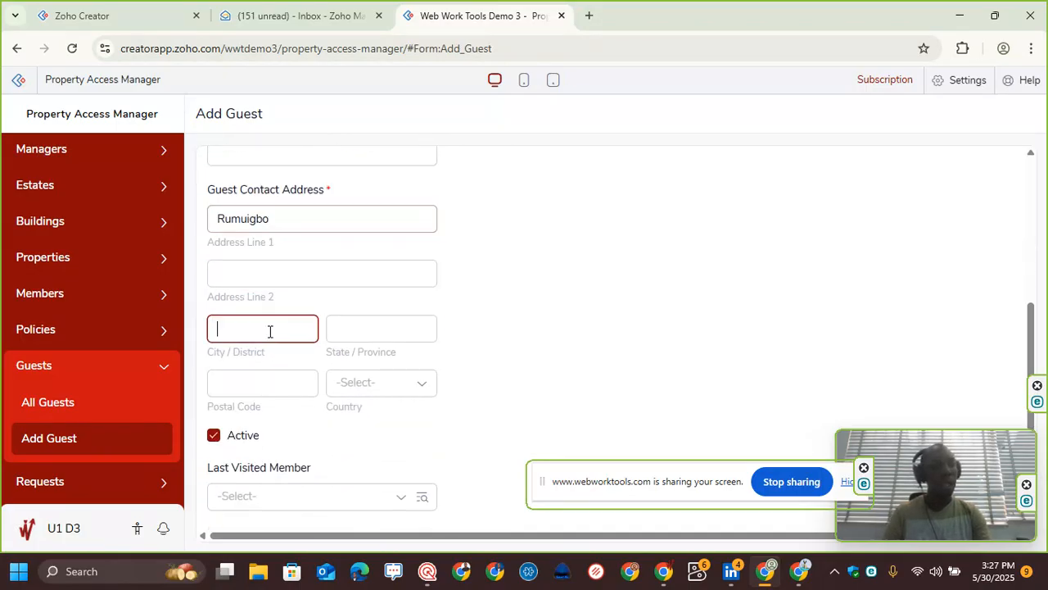
type("Port Ha")
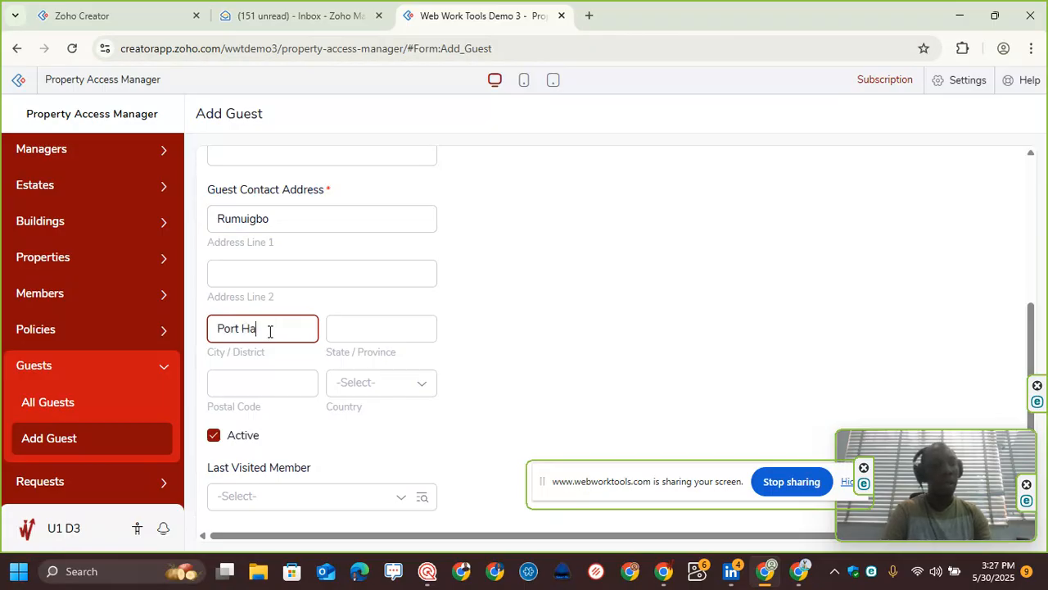
type("rcourt")
key("Tab")
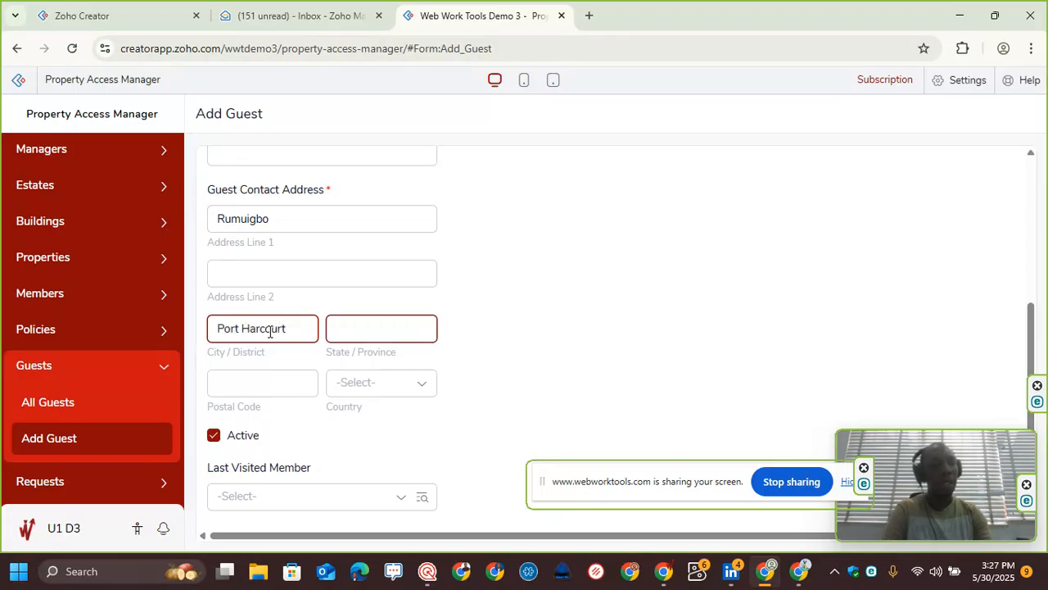
type("Rivers")
key("Tab")
type("500001")
key("Tab")
type("nog")
key("BackSpace")
key("BackSpace")
type("igeri")
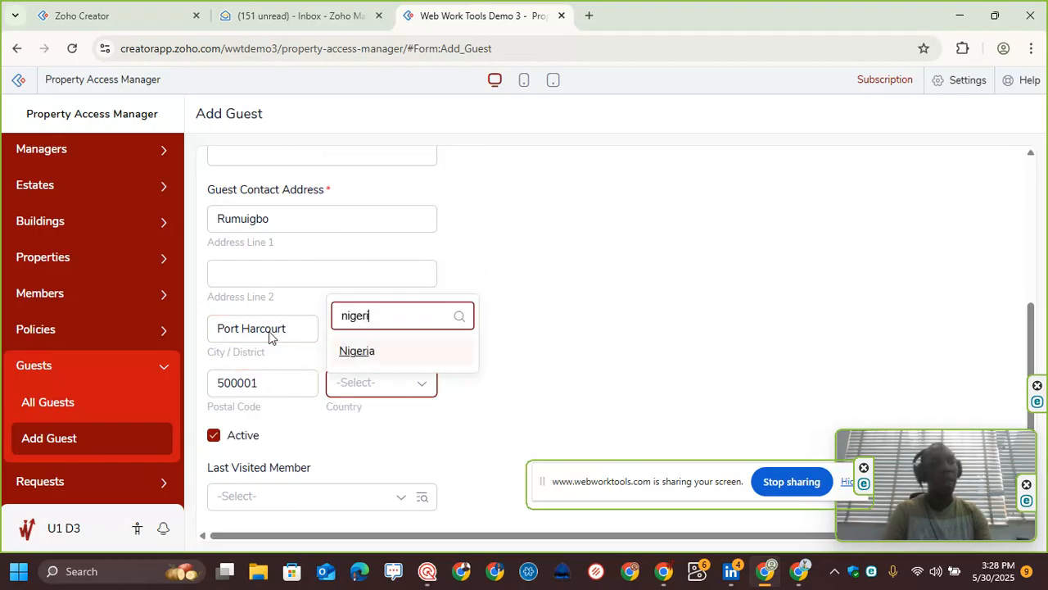
type("a")
left_click(409, 355)
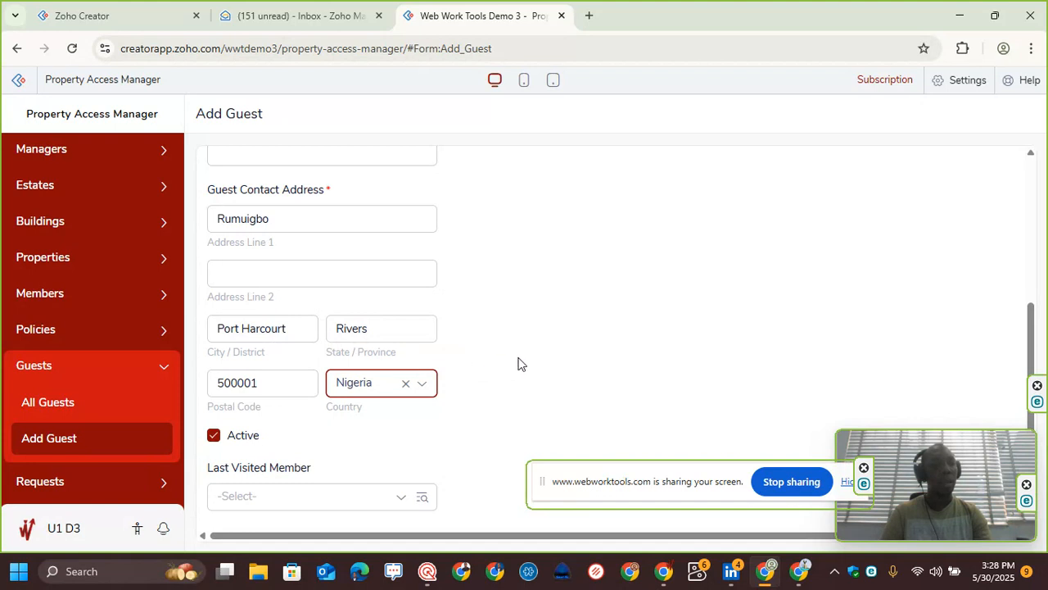
scroll(546, 357, "down", 2)
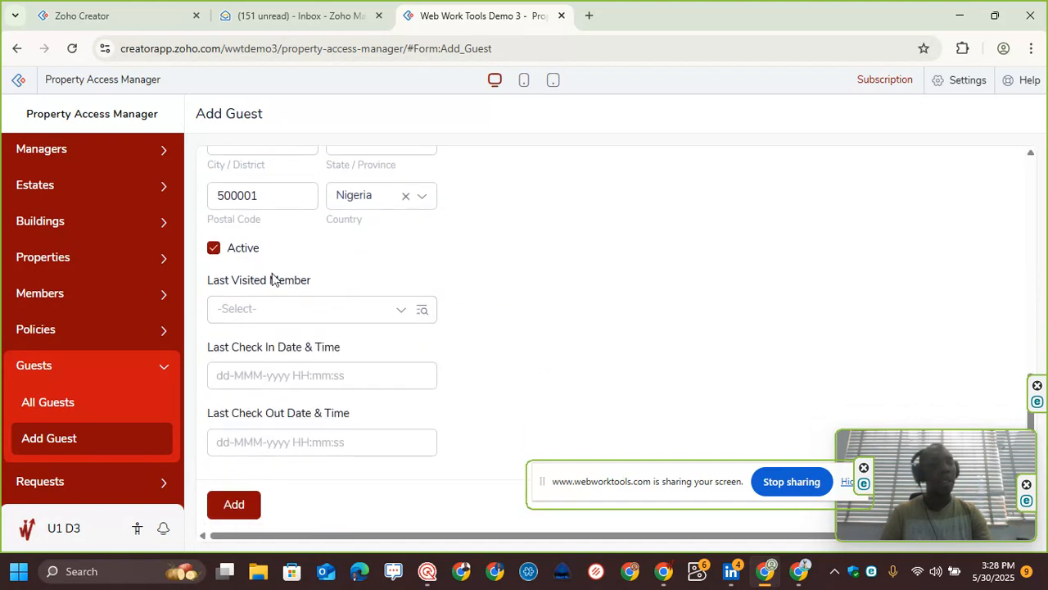
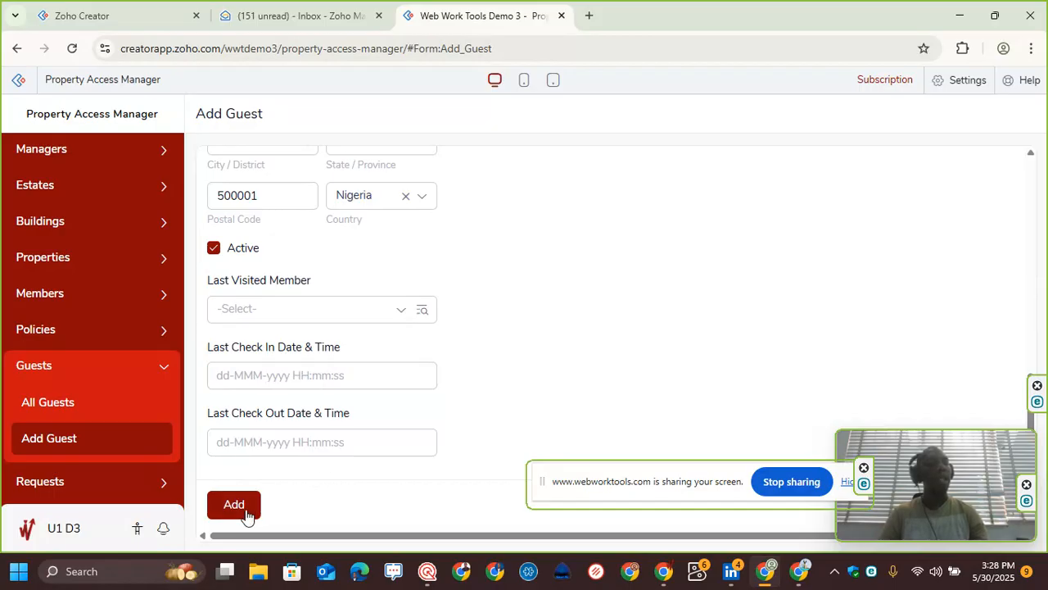
Step: Submit the new guest and open its record in the guests list to review it, then close it
left_click(246, 512)
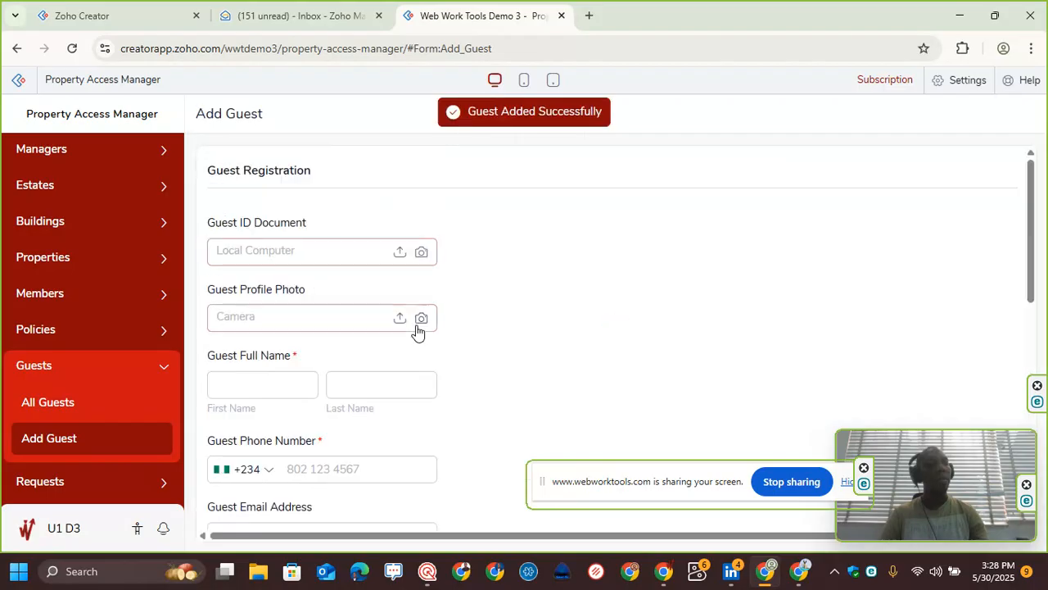
left_click(19, 403)
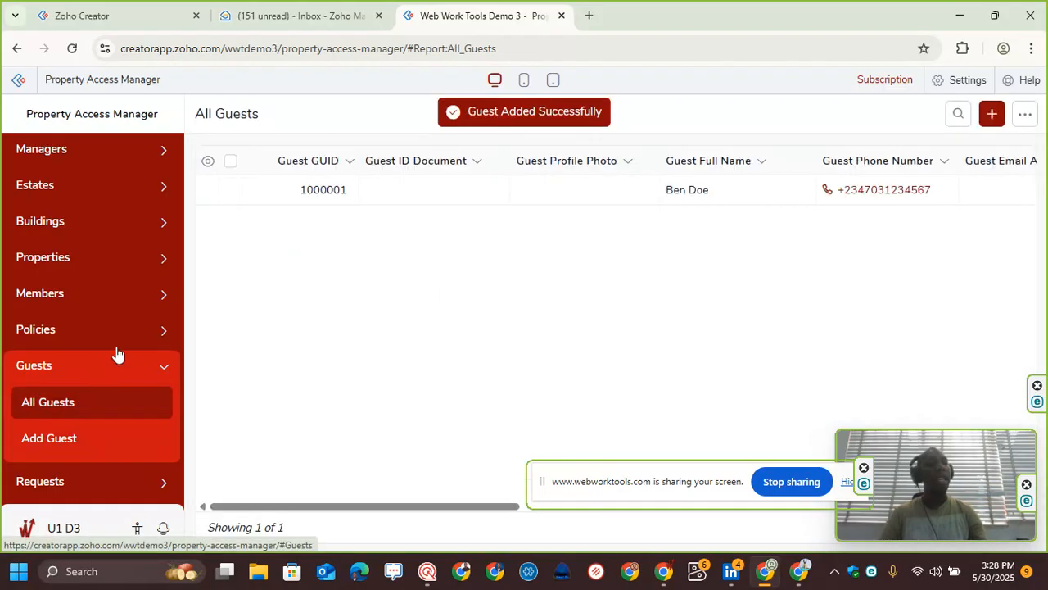
left_click(459, 199)
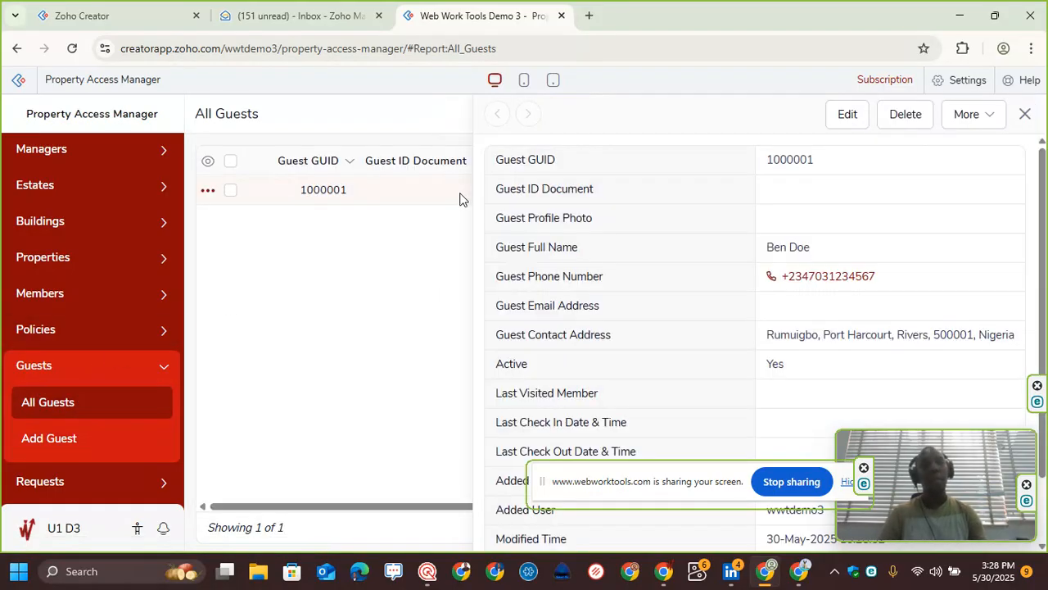
left_click(1024, 115)
Step: Open the Add Request form, enter the member's phone number and select property 10001 - Flat A
left_click(112, 483)
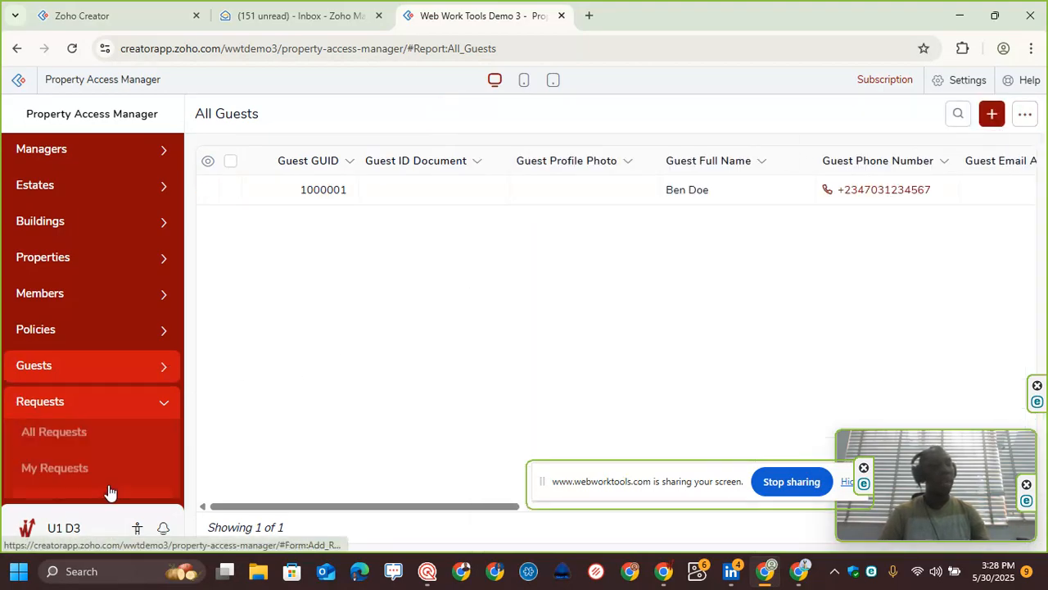
scroll(115, 463, "down", 1)
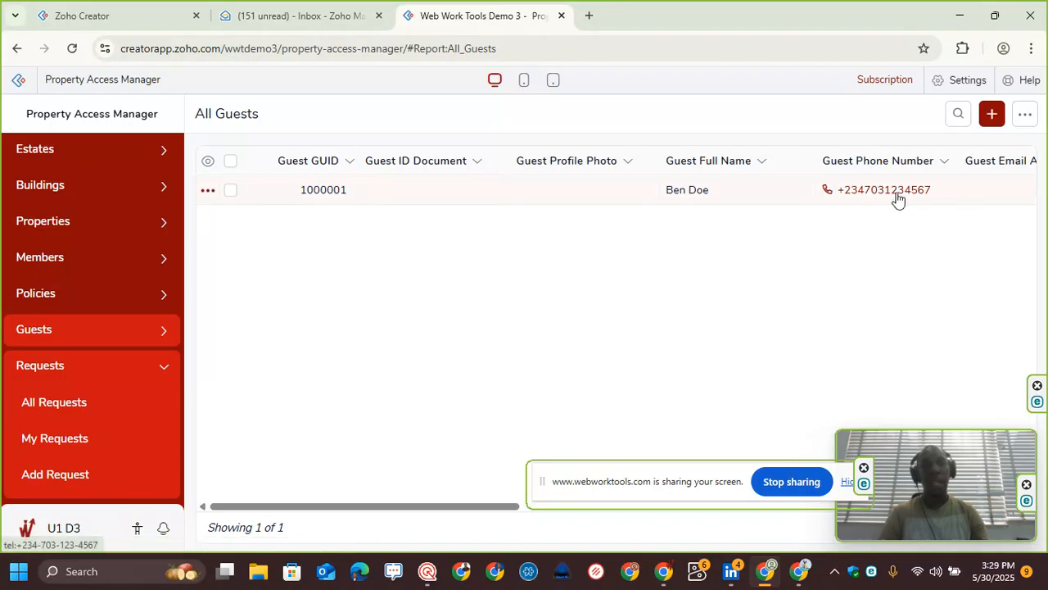
left_click(67, 485)
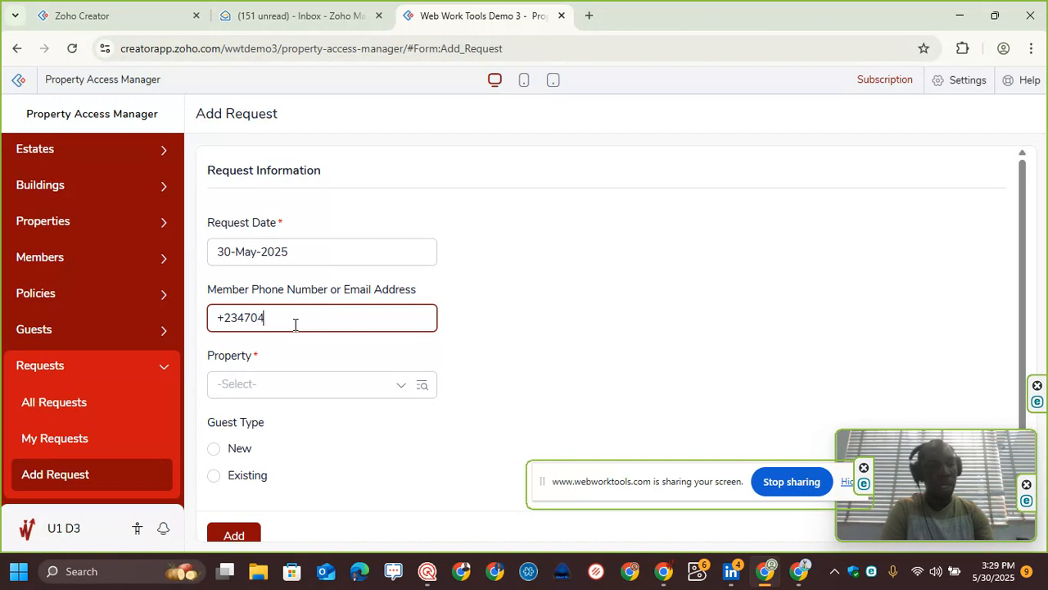
type("8486843")
left_click(294, 383)
left_click(293, 422)
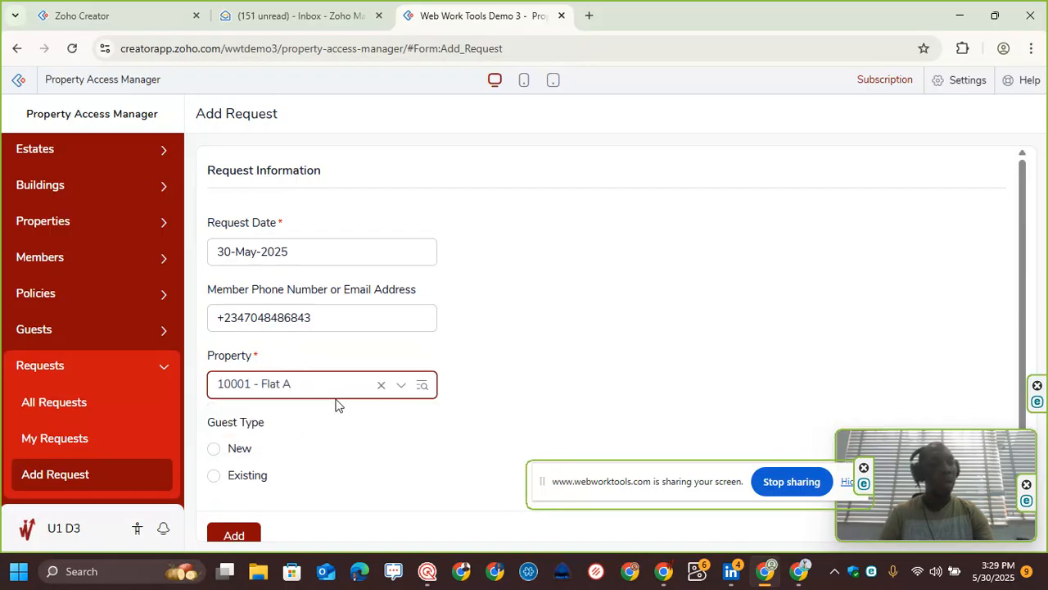
Step: Set Guest Type to Existing, enter the guest's phone number, and submit the request
scroll(512, 358, "down", 1)
left_click(254, 459)
scroll(300, 421, "down", 2)
left_click(287, 456)
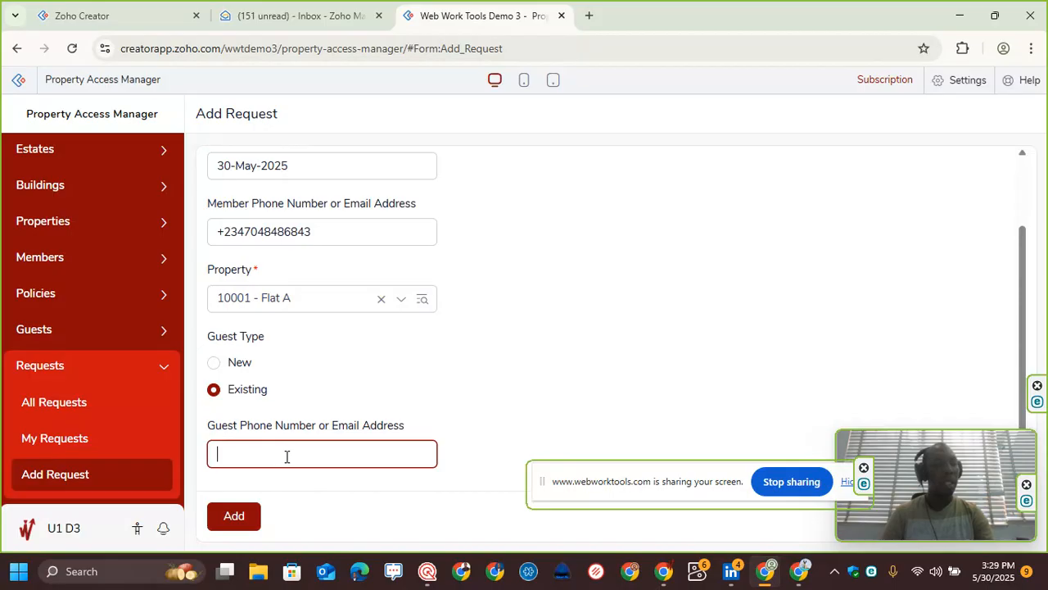
type("+23470")
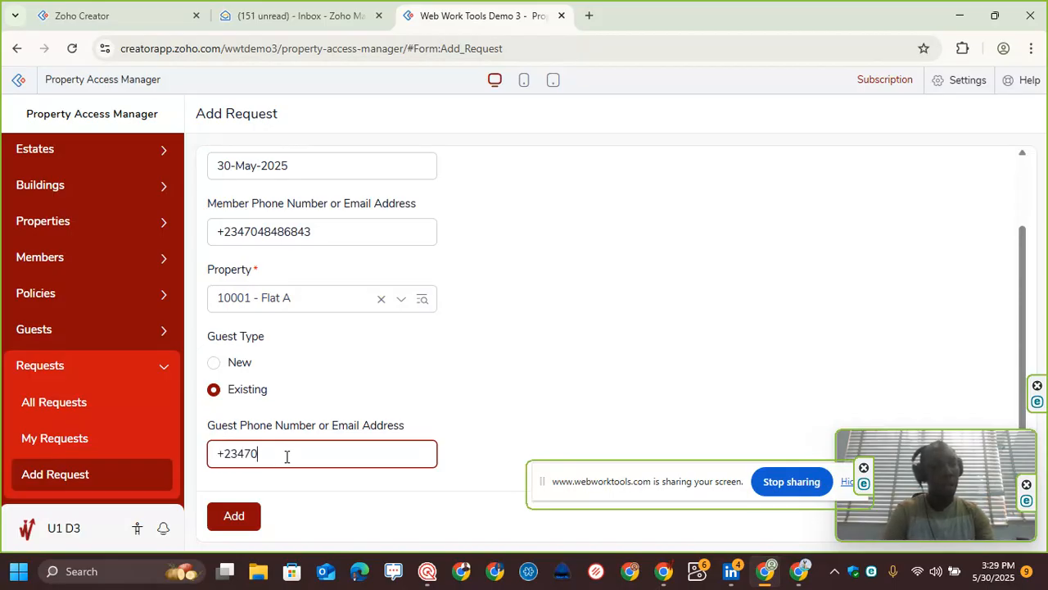
type("31234567")
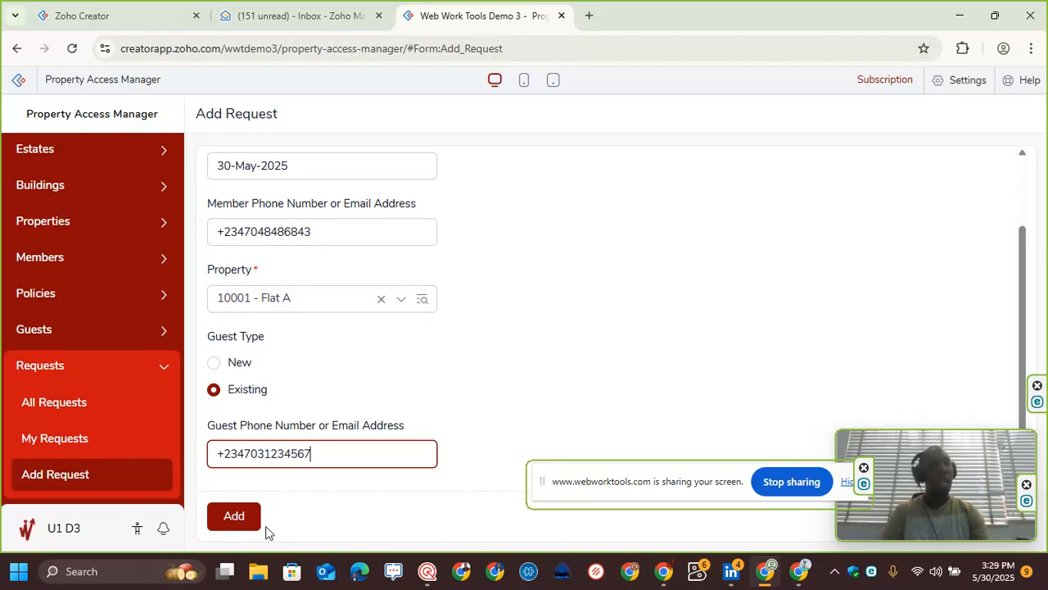
left_click(241, 524)
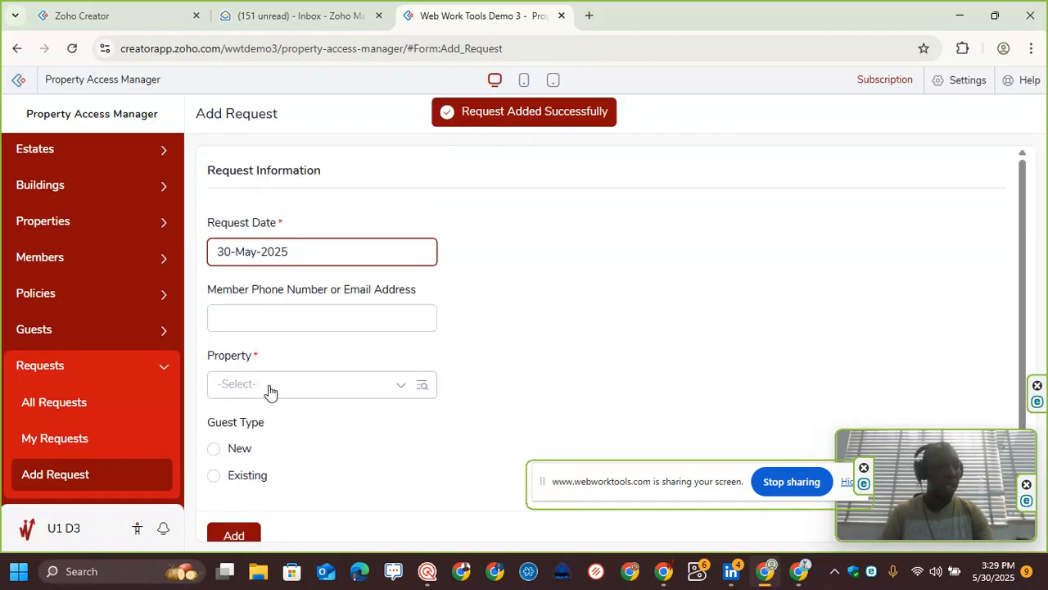
Step: Open the new request in All Requests and check in its guest, confirming the check-in
left_click(101, 410)
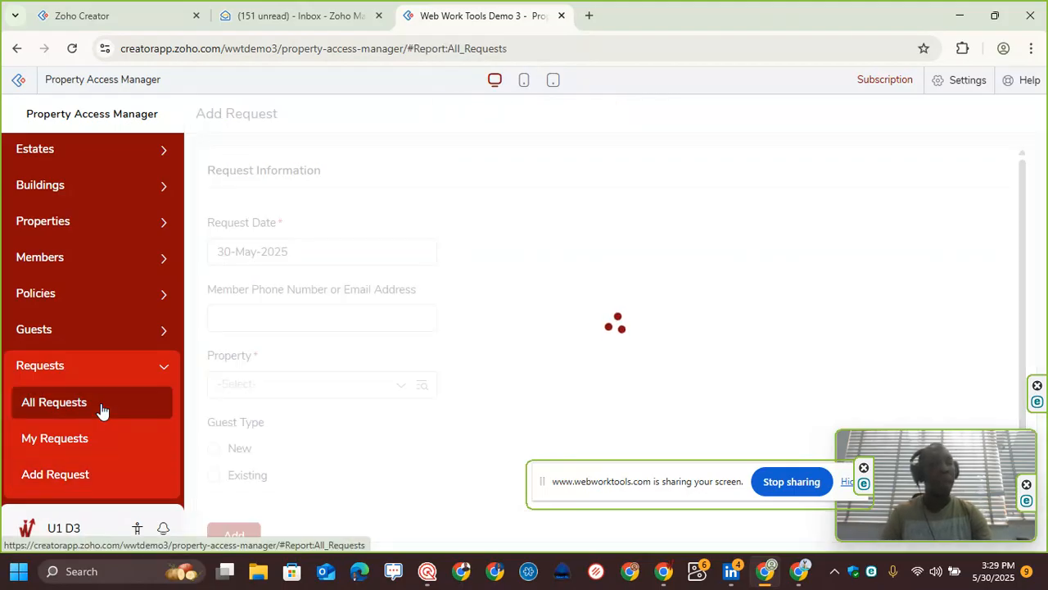
left_click(461, 193)
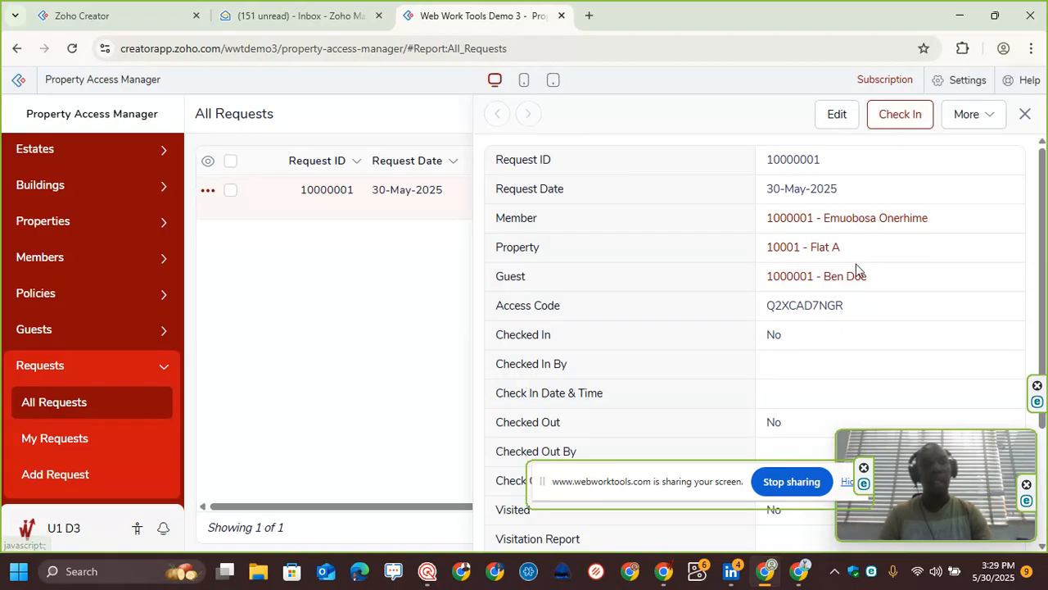
left_click(894, 129)
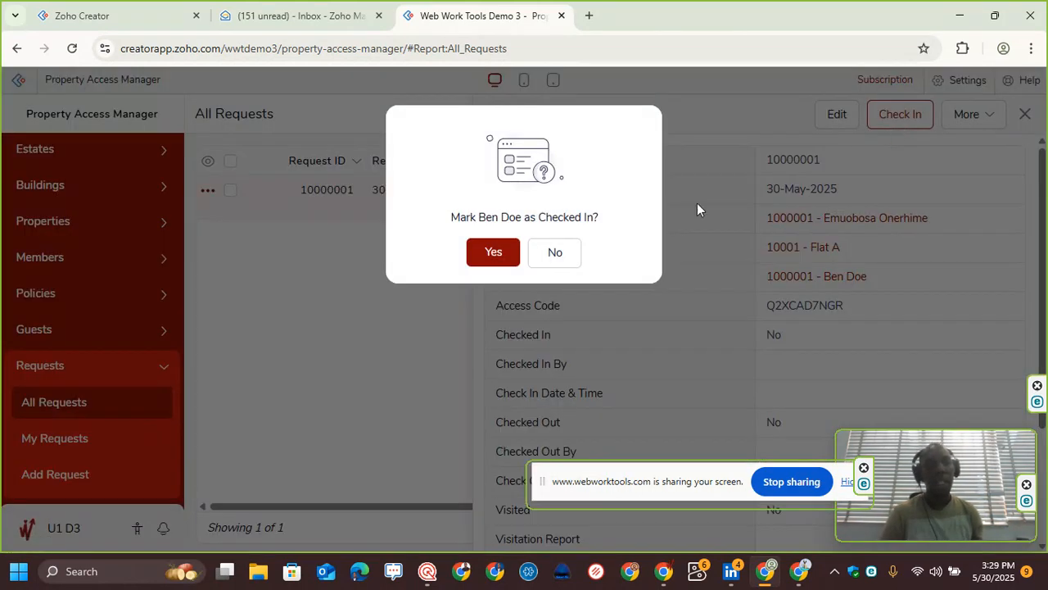
left_click(491, 254)
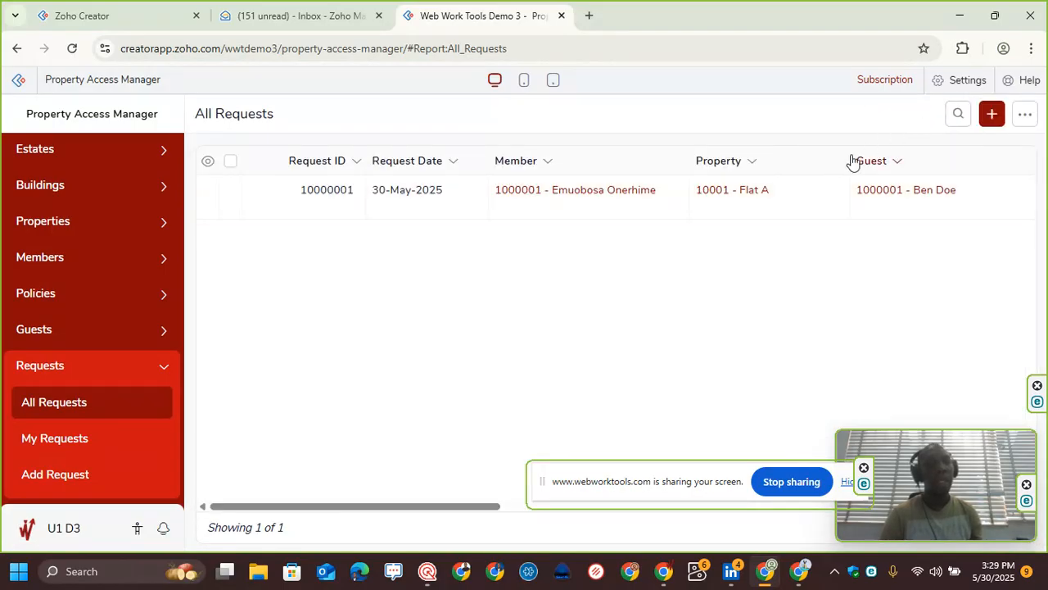
Step: Open the request record and review its check-in details
left_click(277, 199)
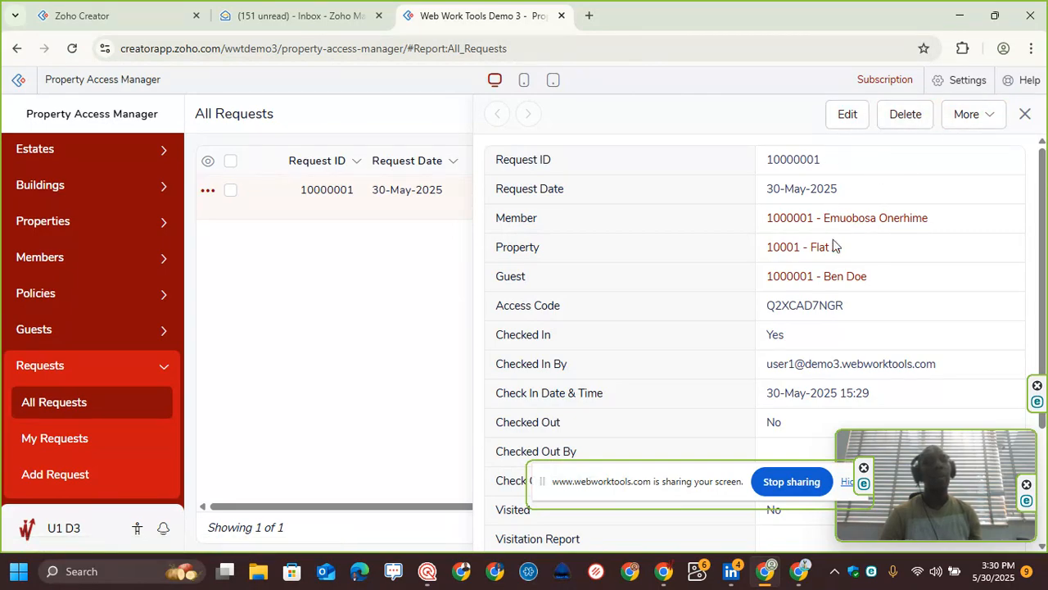
scroll(812, 374, "down", 2)
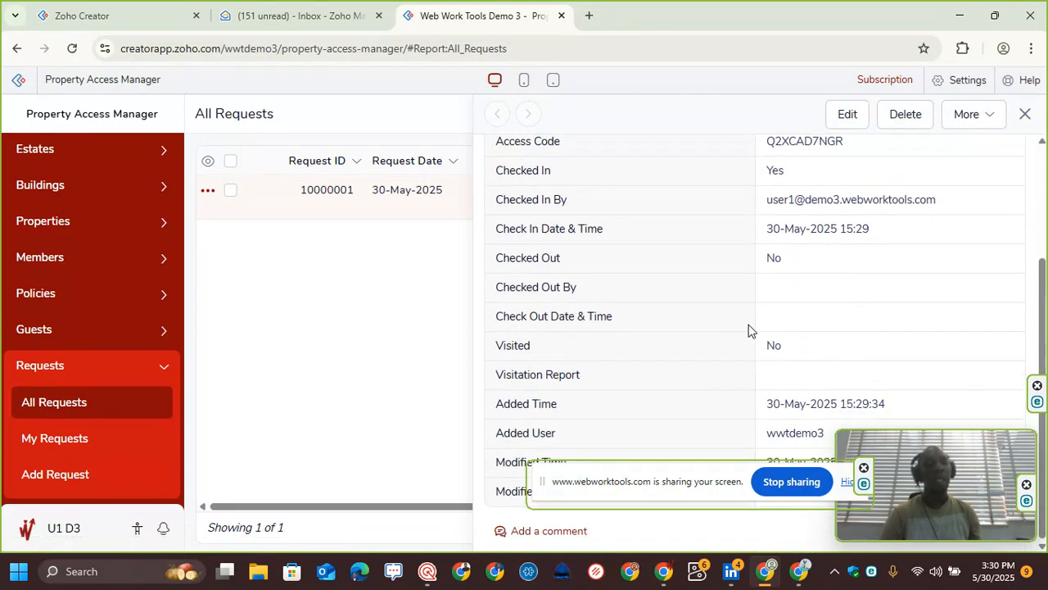
scroll(777, 274, "up", 1)
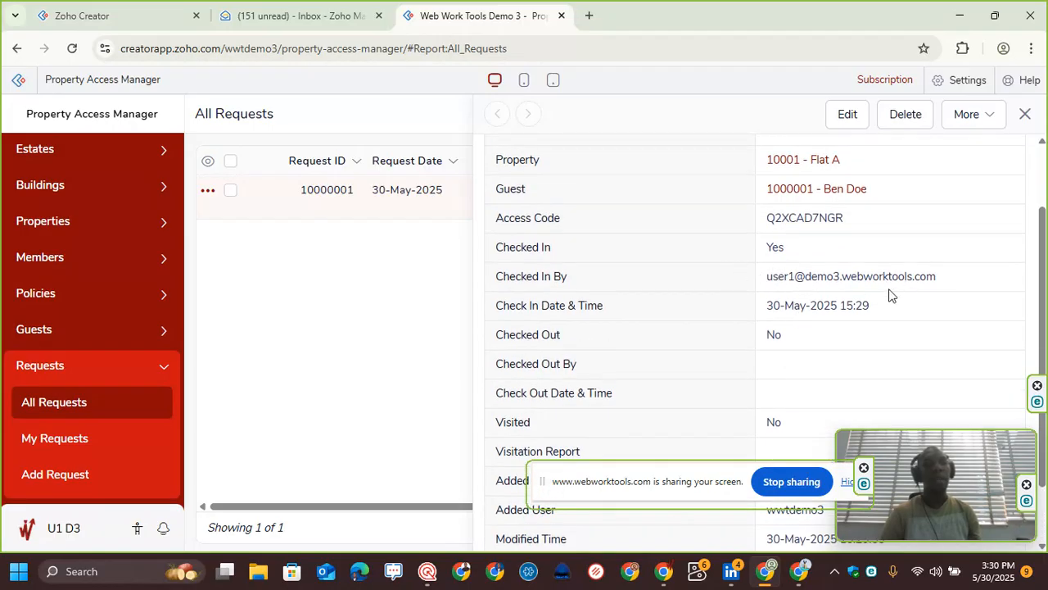
scroll(803, 279, "up", 1)
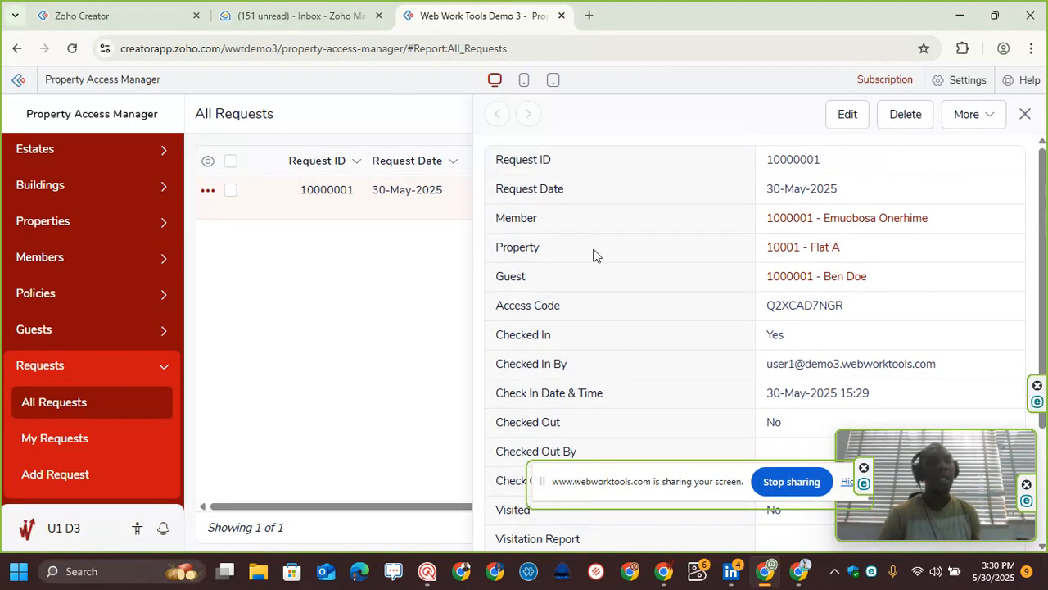
Step: Edit the member record in All Members, clear its email address, and save the update
left_click(92, 264)
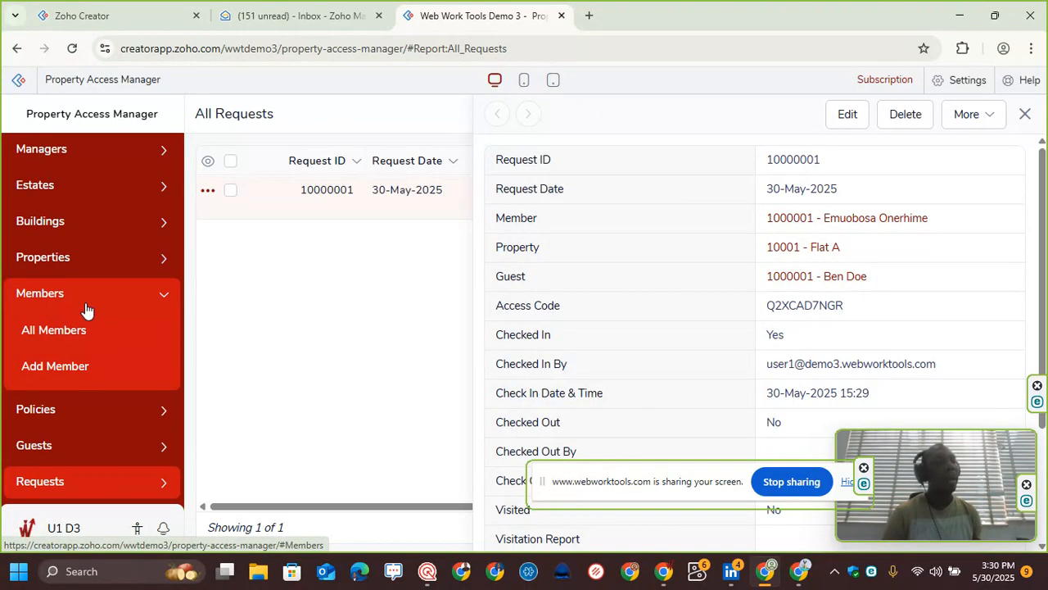
left_click(87, 331)
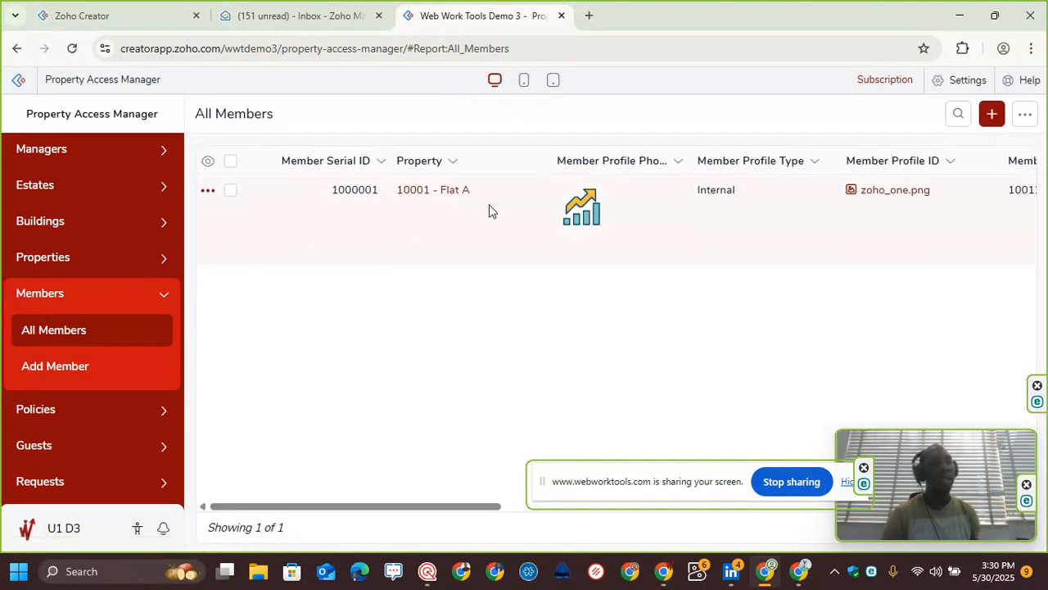
left_click(493, 220)
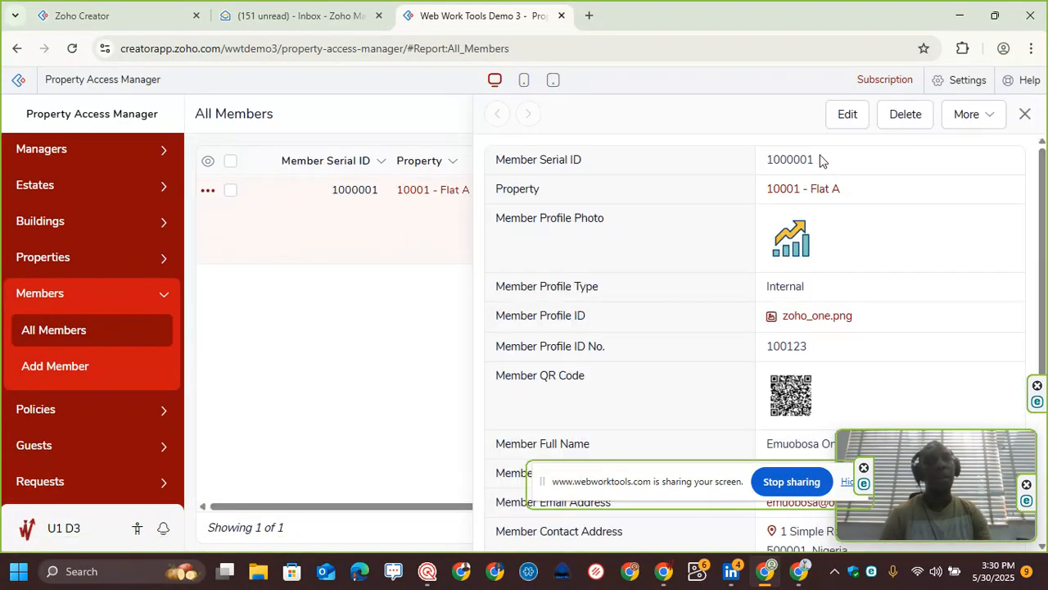
left_click(845, 116)
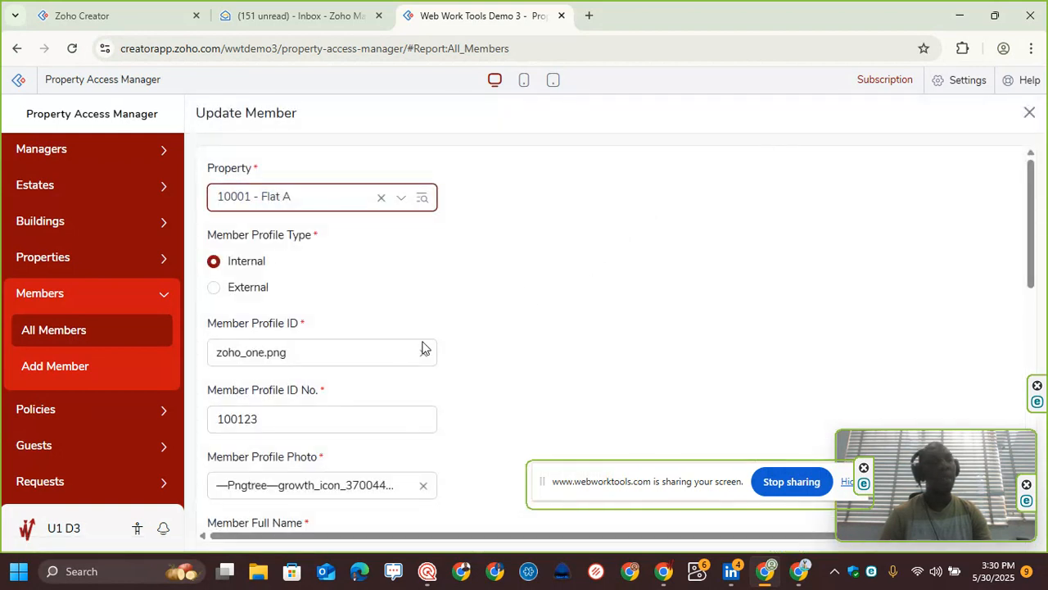
scroll(377, 380, "down", 2)
scroll(358, 430, "down", 2)
left_click(353, 401)
key("ctrl+a")
key("BackSpace")
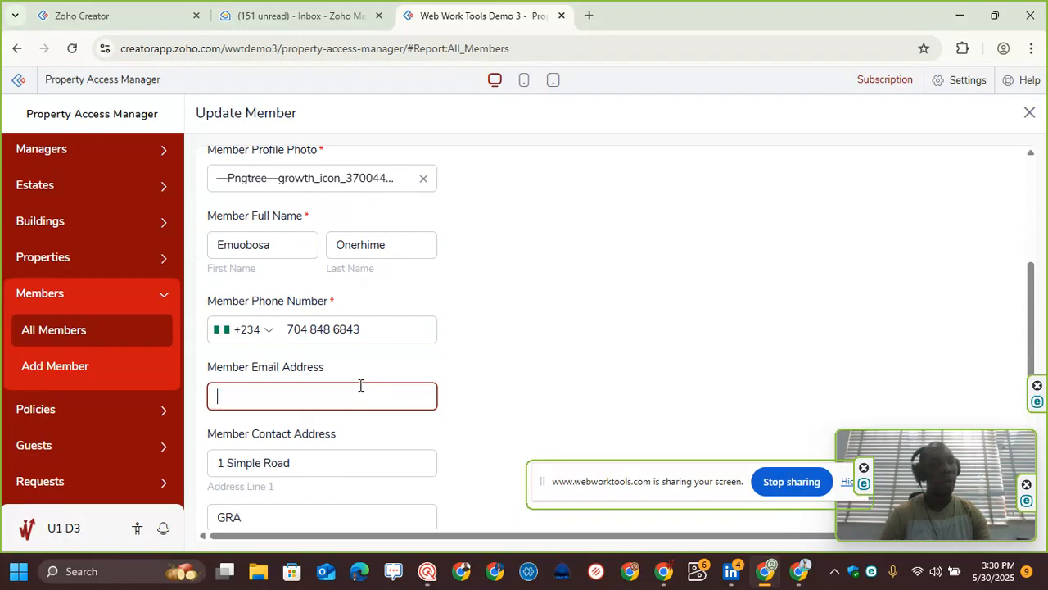
scroll(486, 325, "down", 4)
left_click(250, 505)
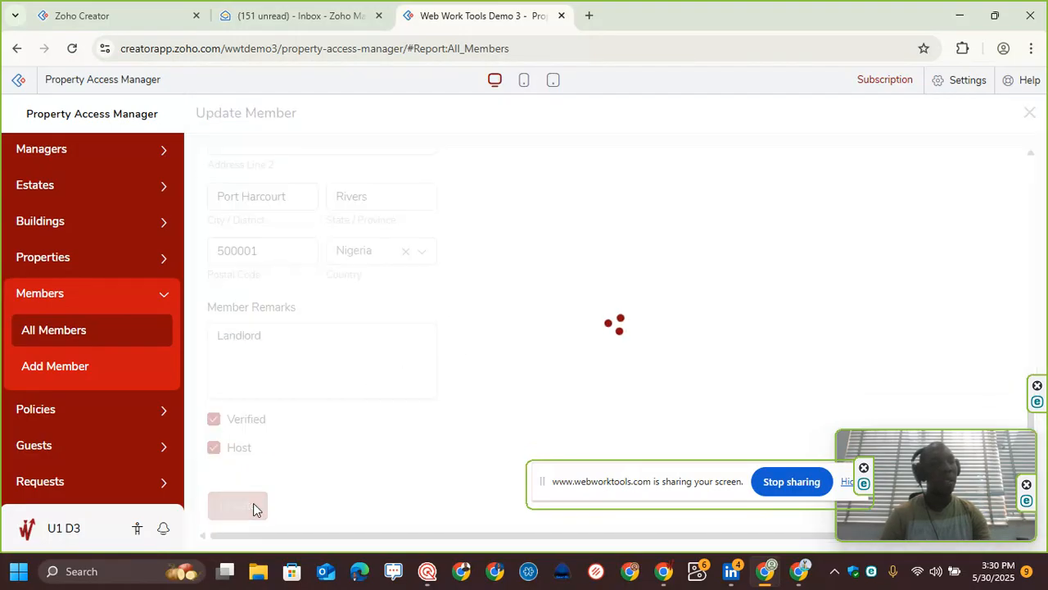
Step: Open the request from All Requests and start editing it
left_click(93, 487)
left_click(96, 437)
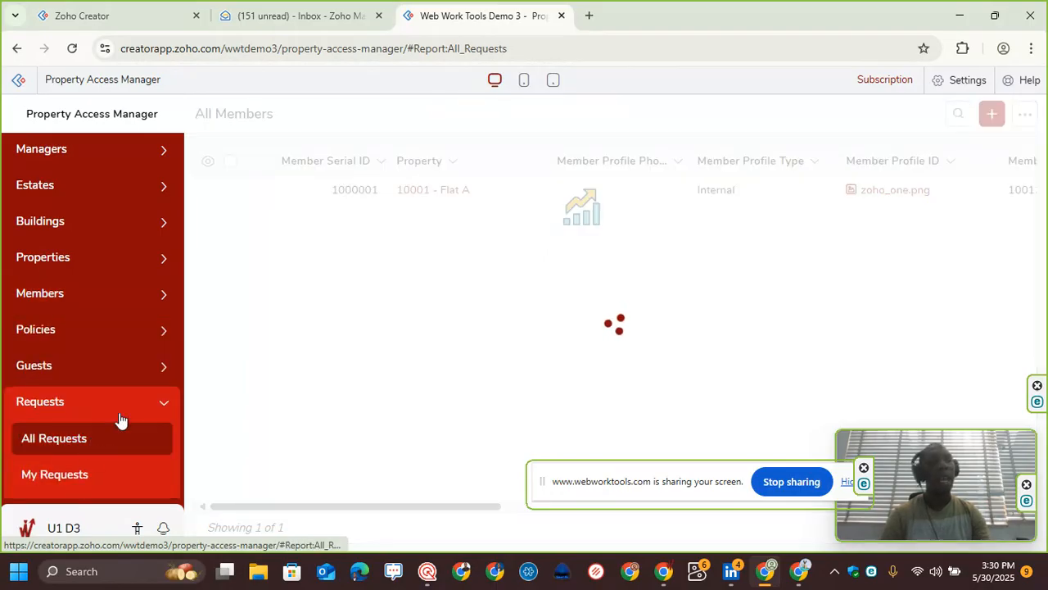
left_click(211, 197)
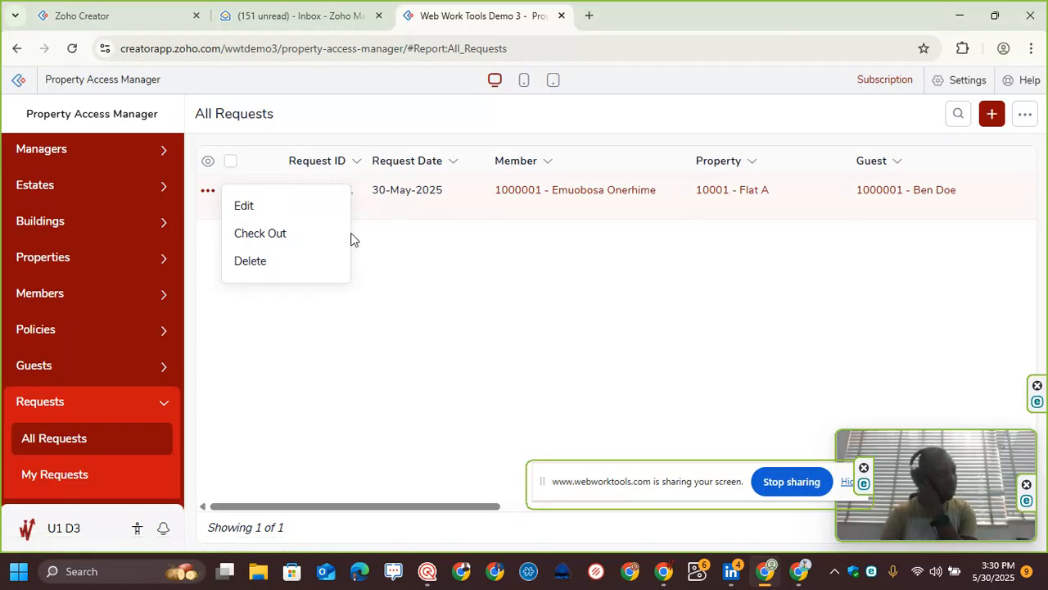
left_click(396, 218)
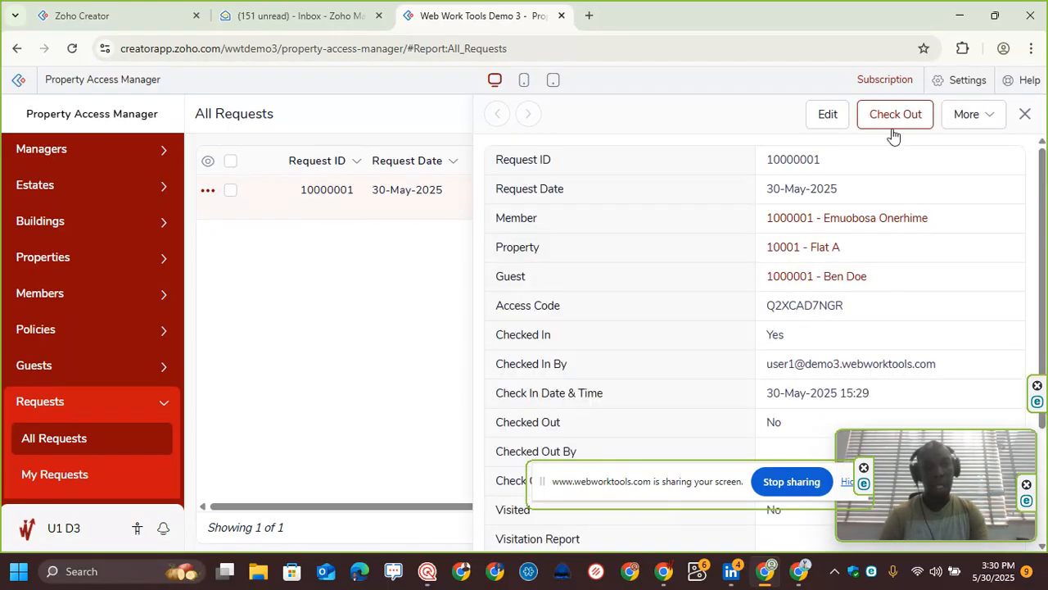
left_click(824, 114)
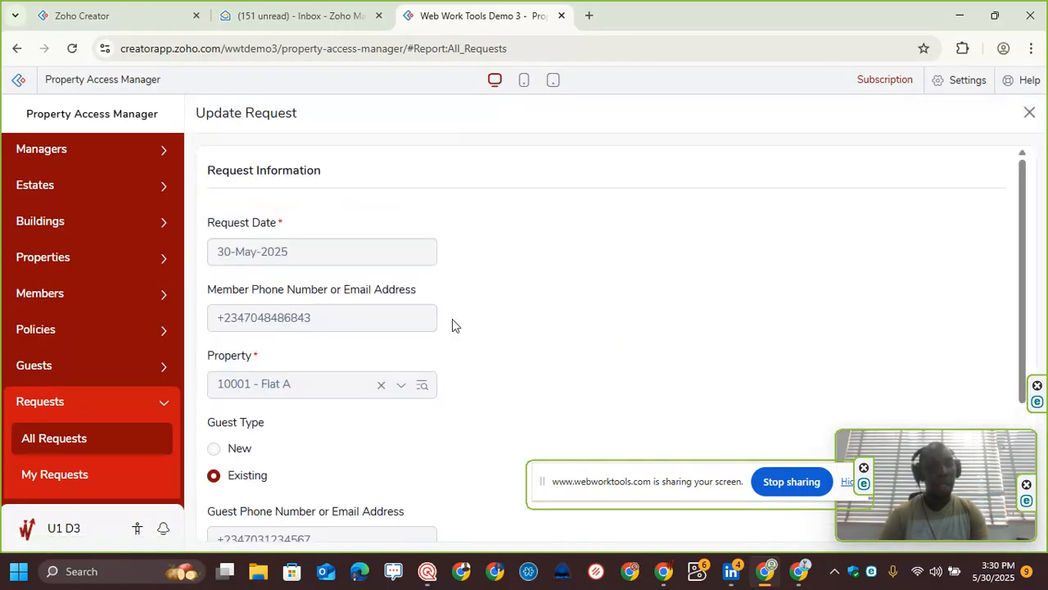
Step: Enter 'Everything is okay!' as the request's visitation report
scroll(455, 326, "down", 3)
left_click(287, 428)
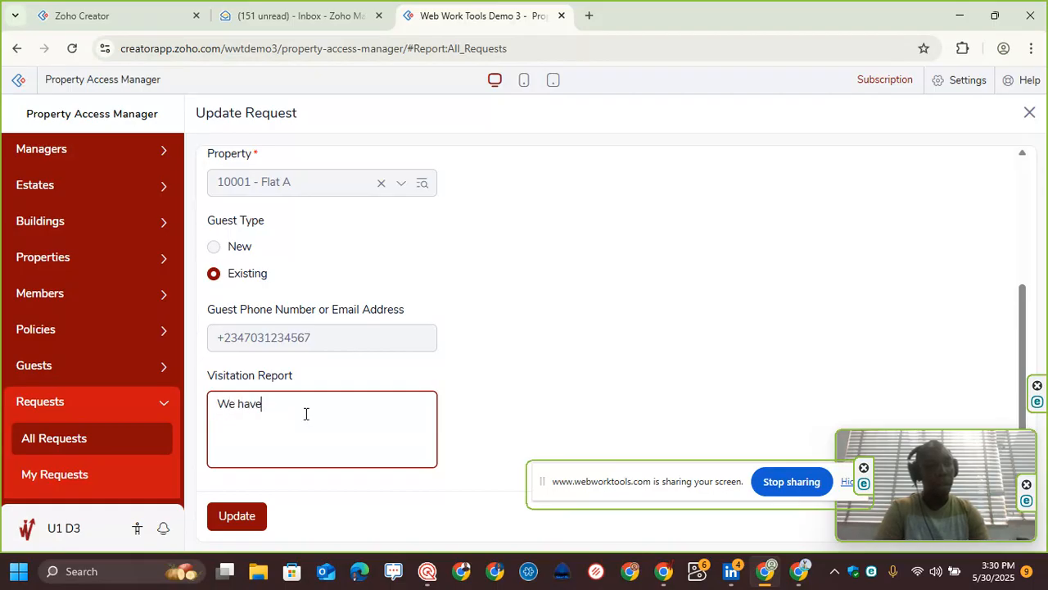
key("ctrl+a")
type("E")
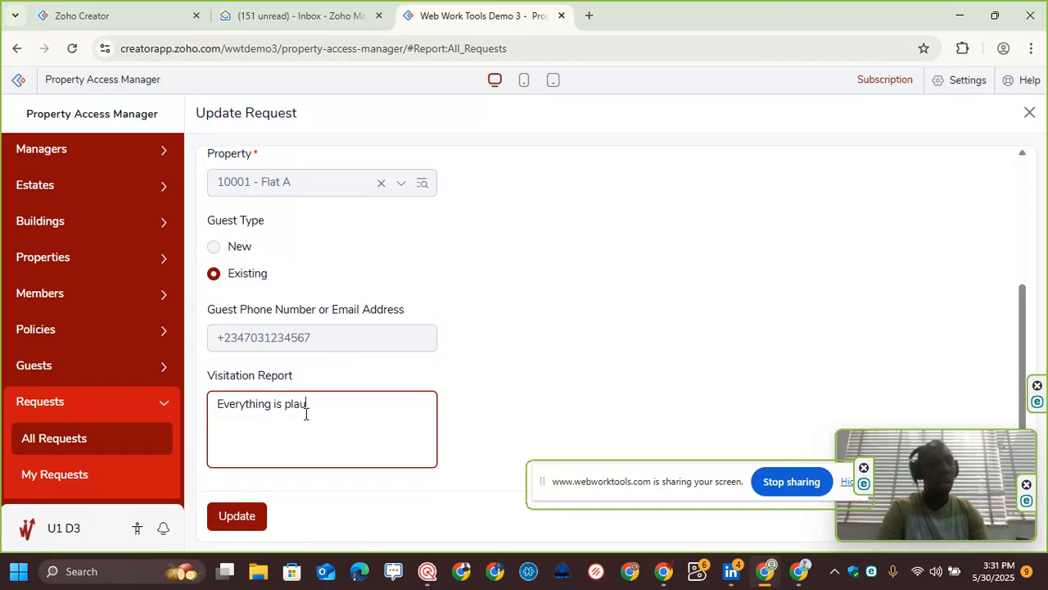
type("verything is okay")
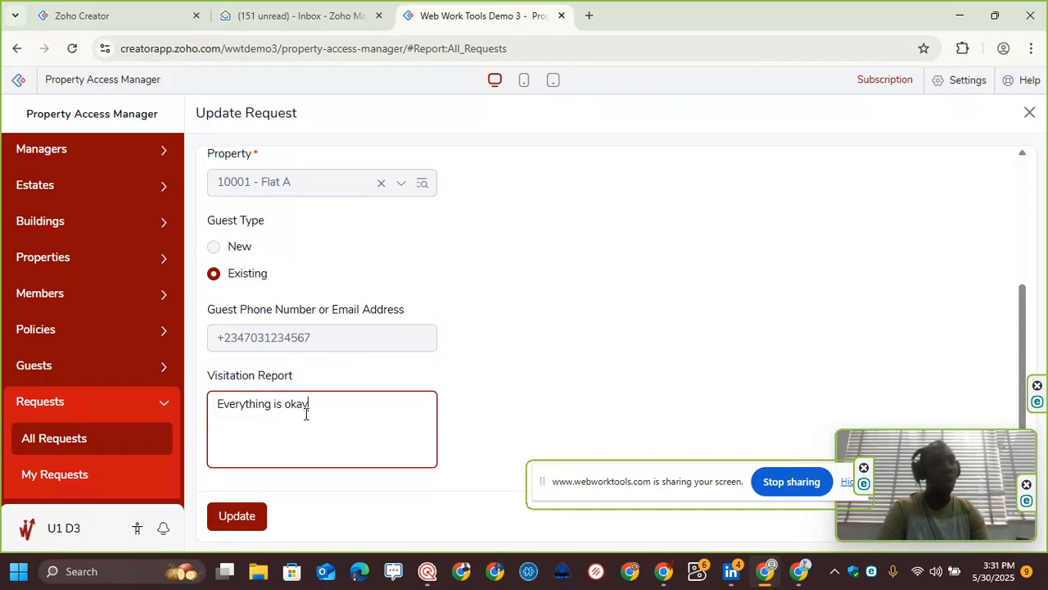
type("!")
Step: Replace the visitation report with 'OK' and save the request update
key("ctrl+a")
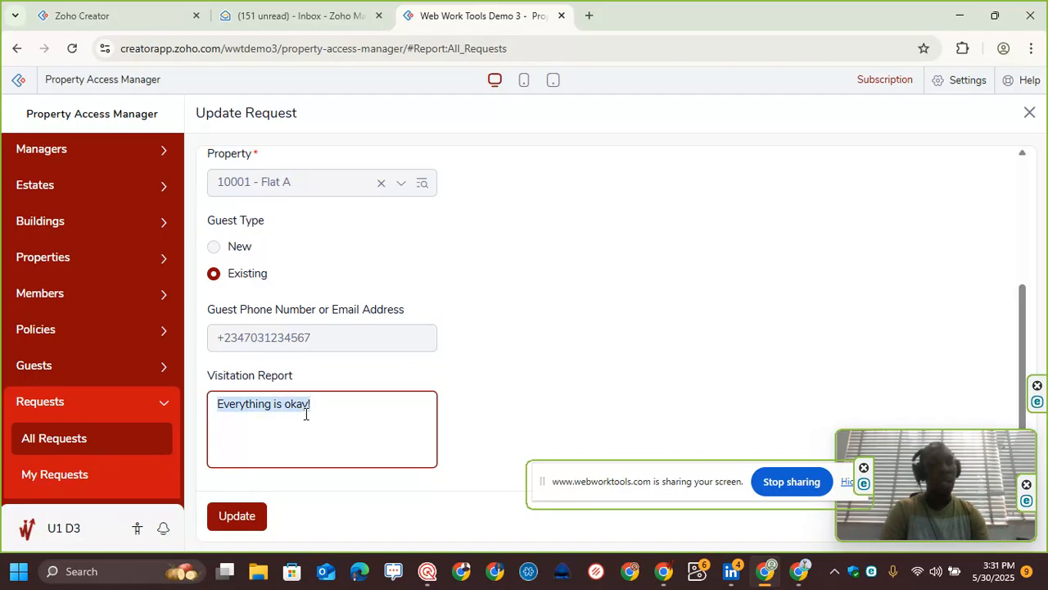
key("Caps_Lock")
type("OKA")
key("Caps_Lock")
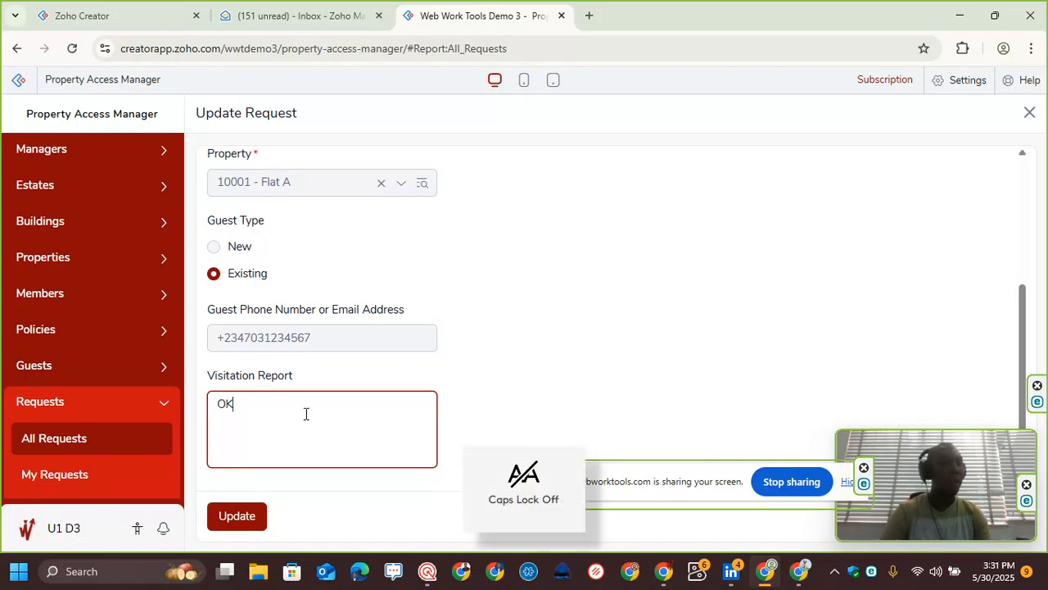
left_click(240, 517)
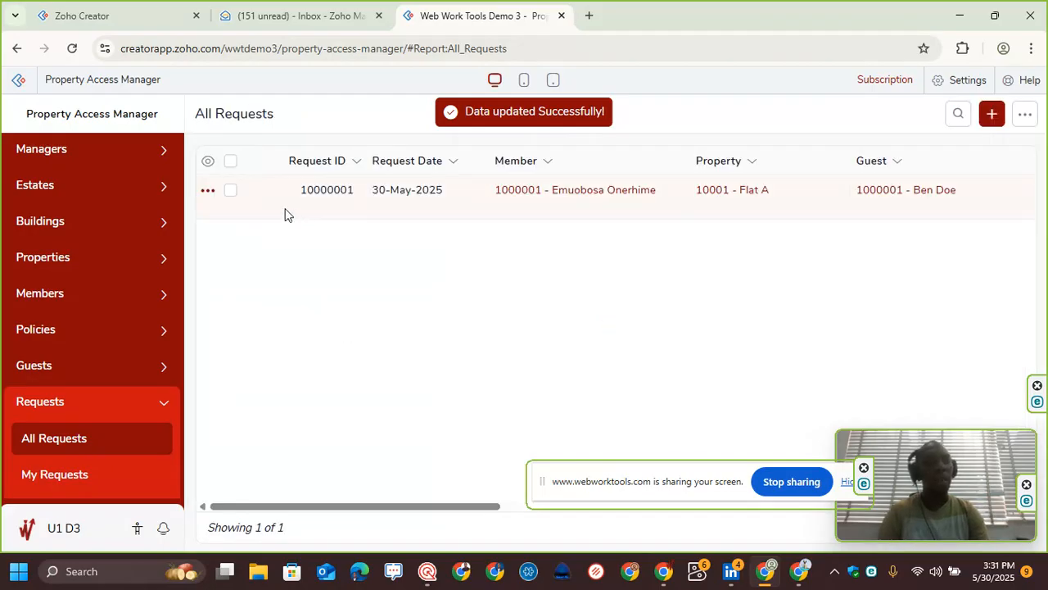
Step: Check out the guest from the request in All Requests
left_click(207, 192)
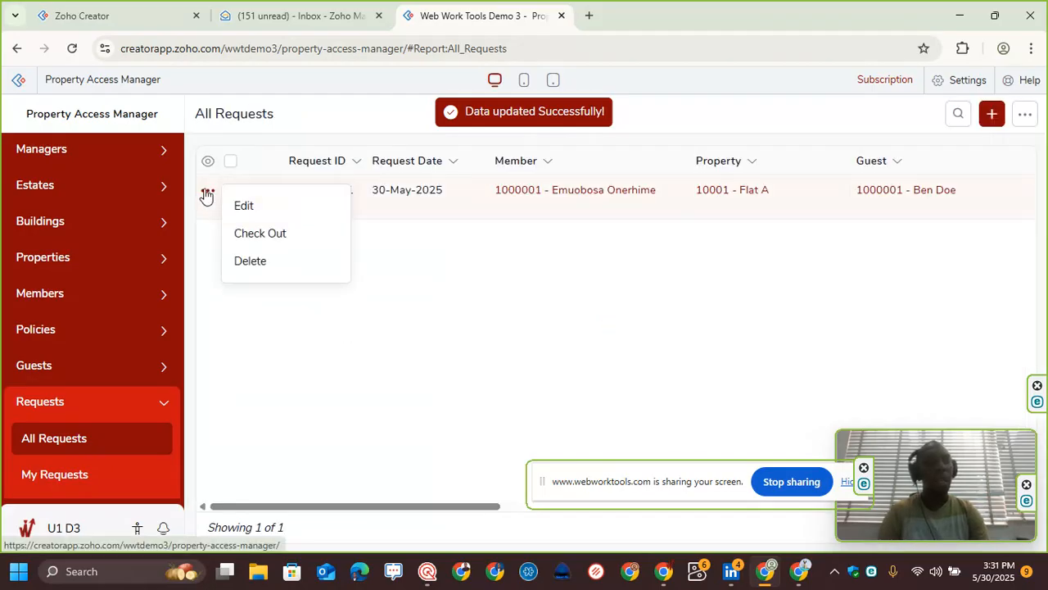
left_click(279, 234)
left_click(501, 256)
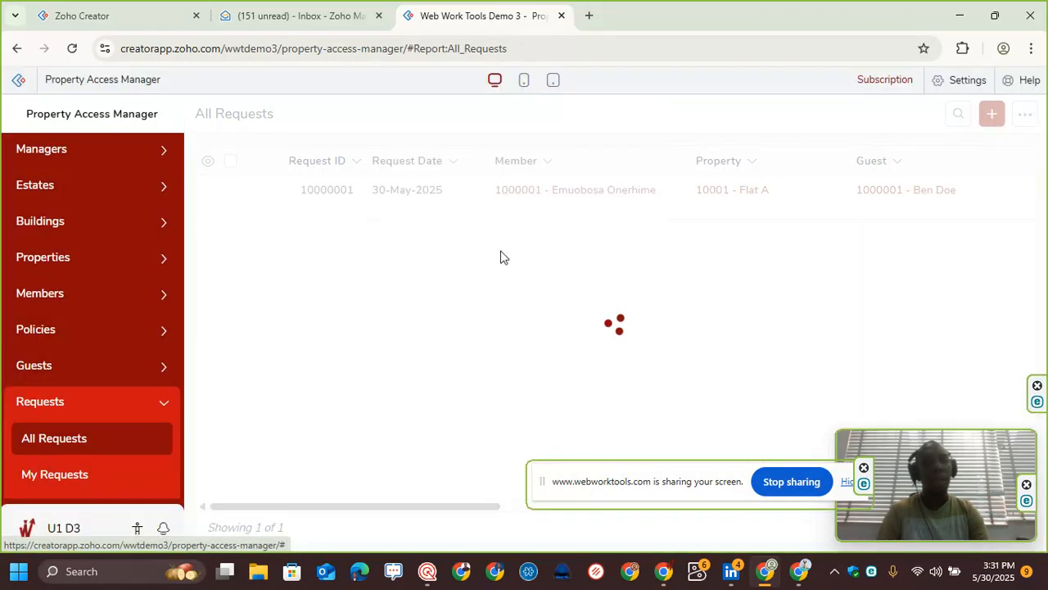
Step: Open the checked-out request and examine its check-in and check-out details
left_click(209, 192)
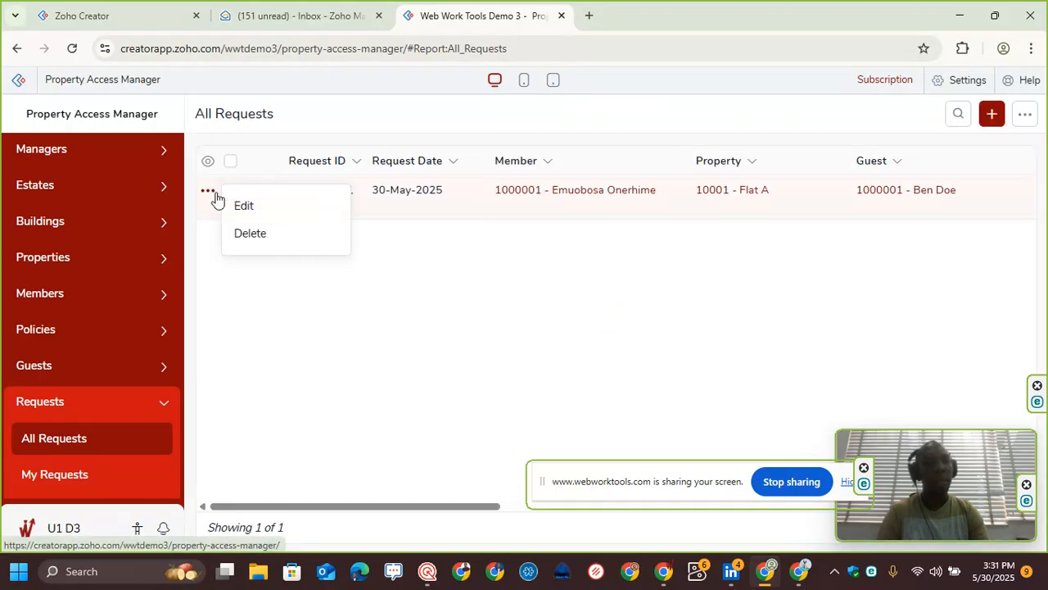
left_click(826, 200)
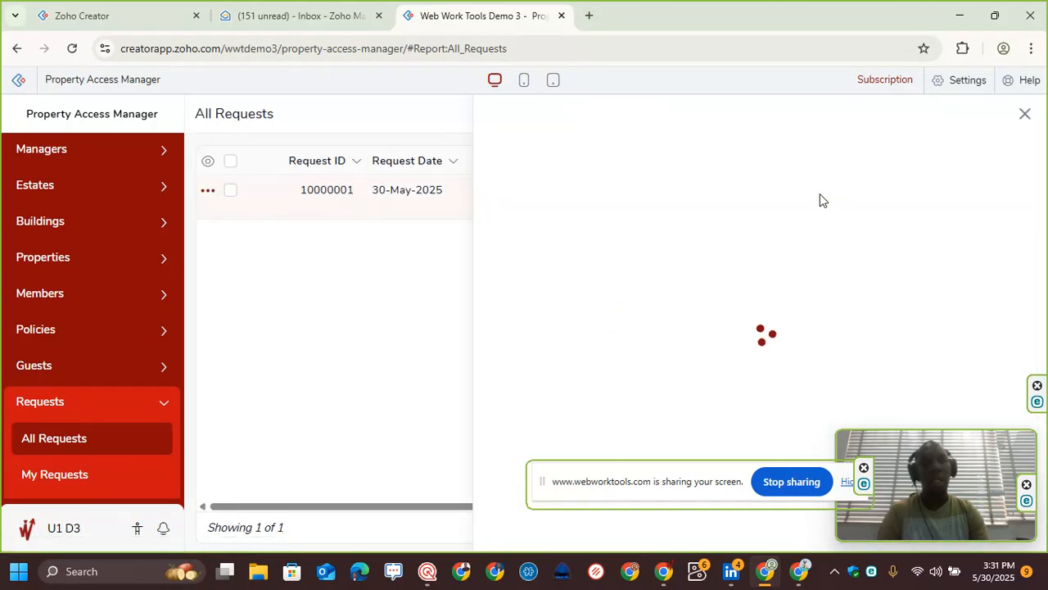
scroll(810, 333, "down", 2)
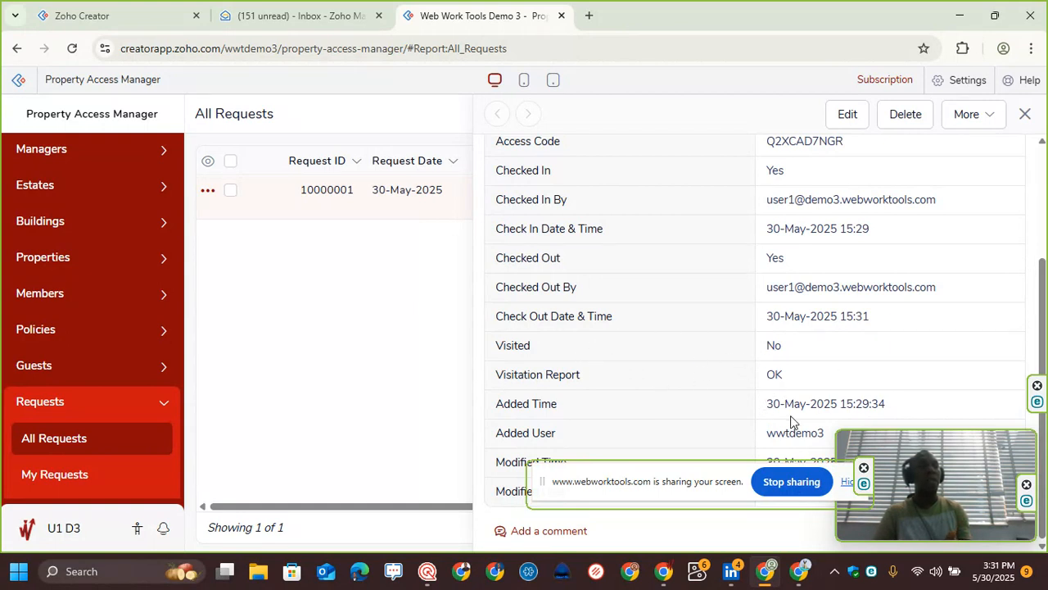
left_click_drag(653, 490, 709, 461)
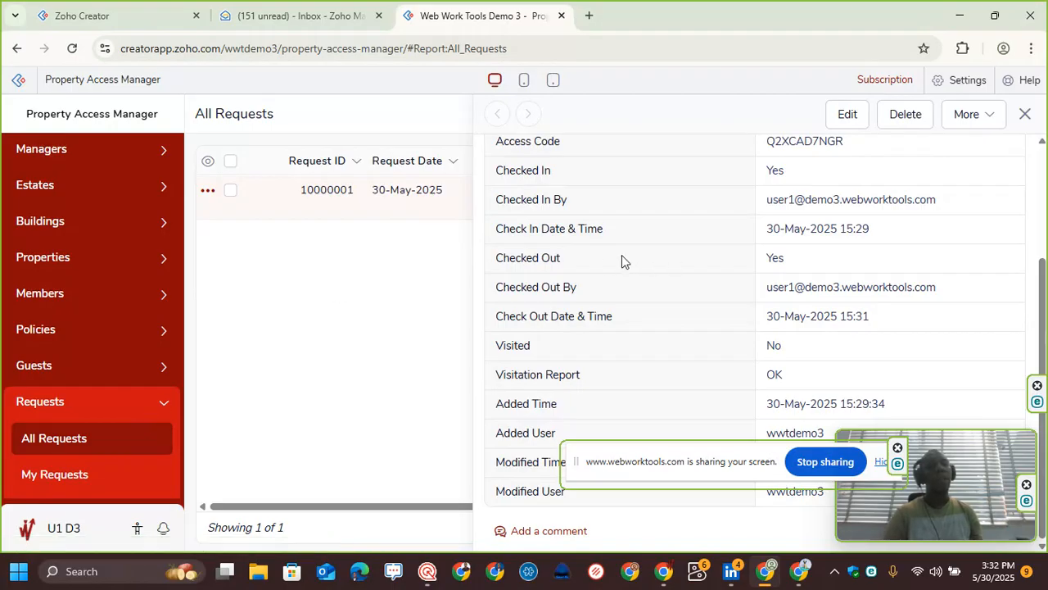
left_click_drag(887, 235, 748, 232)
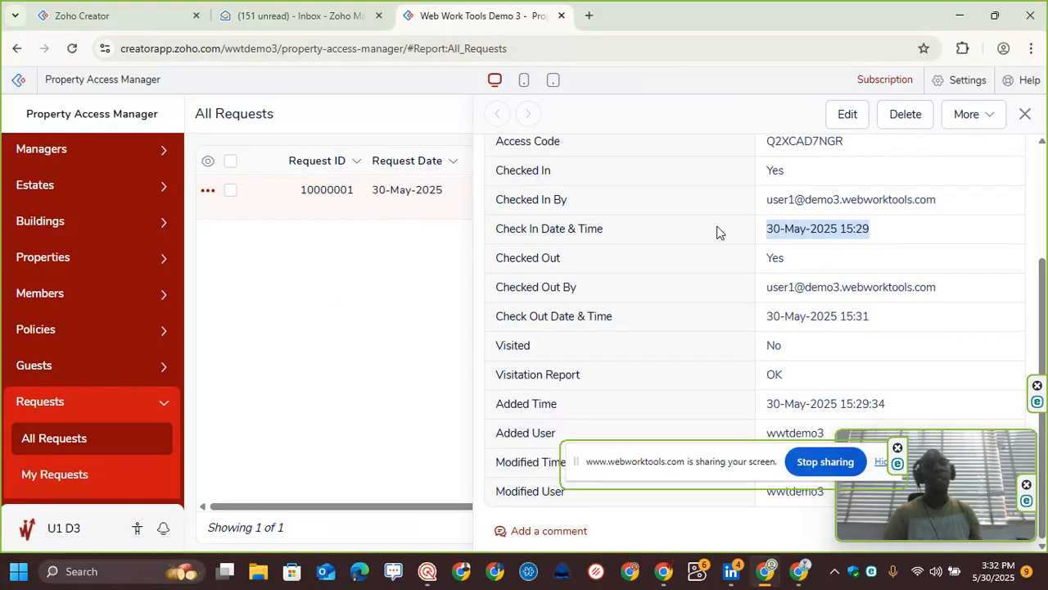
left_click(881, 233)
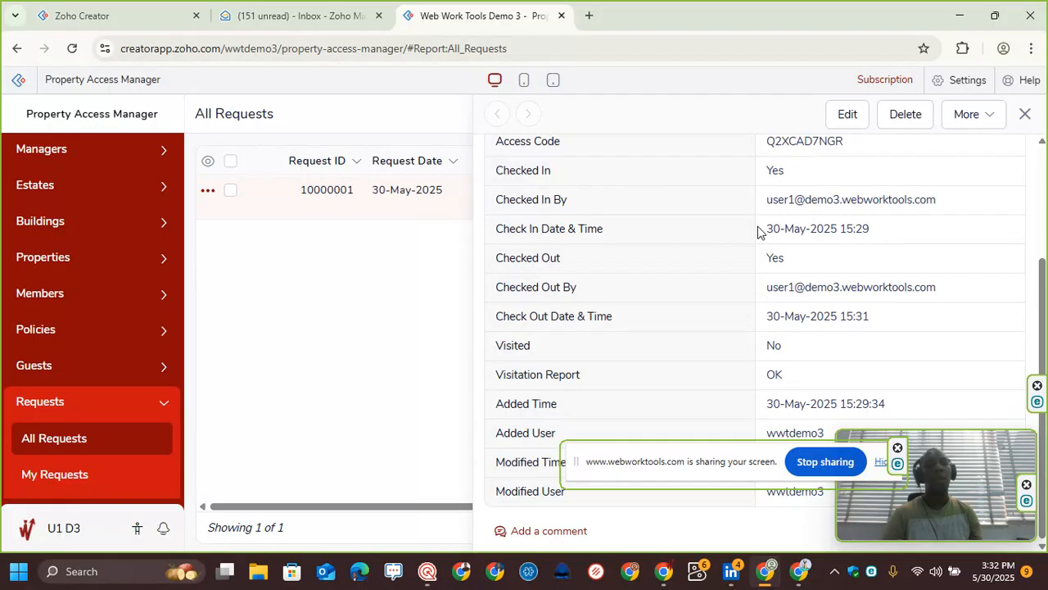
left_click_drag(770, 234, 909, 235)
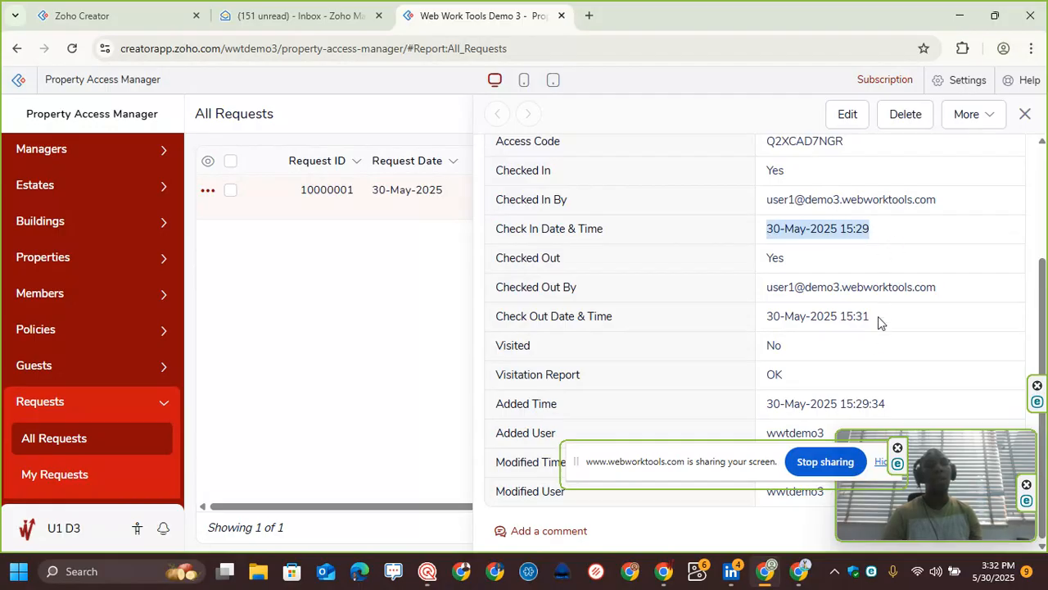
left_click_drag(878, 317, 706, 321)
left_click(710, 338)
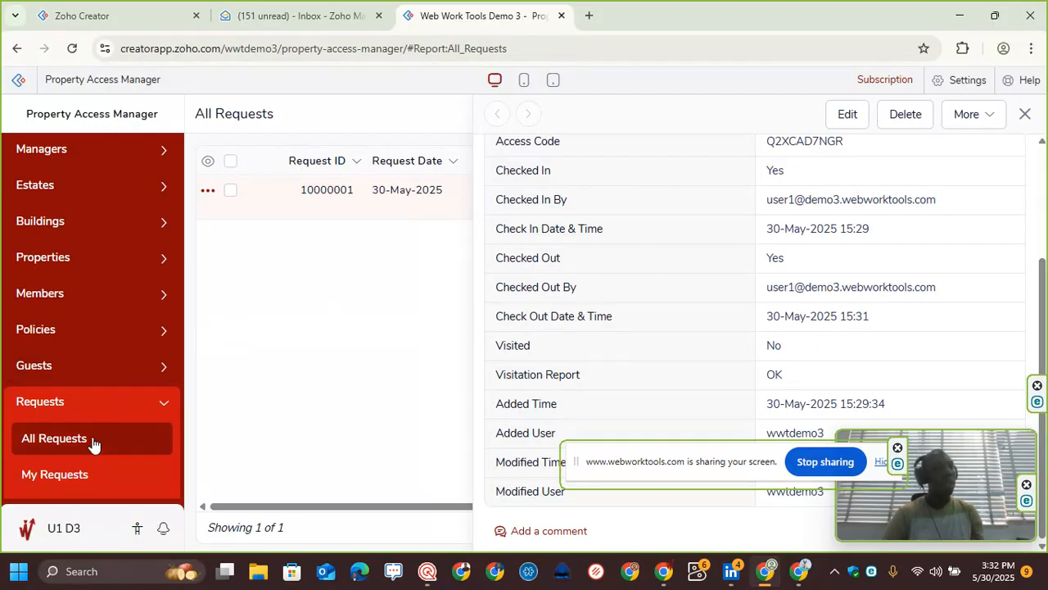
Step: Open the guest's record from All Guests and review its details
left_click(115, 374)
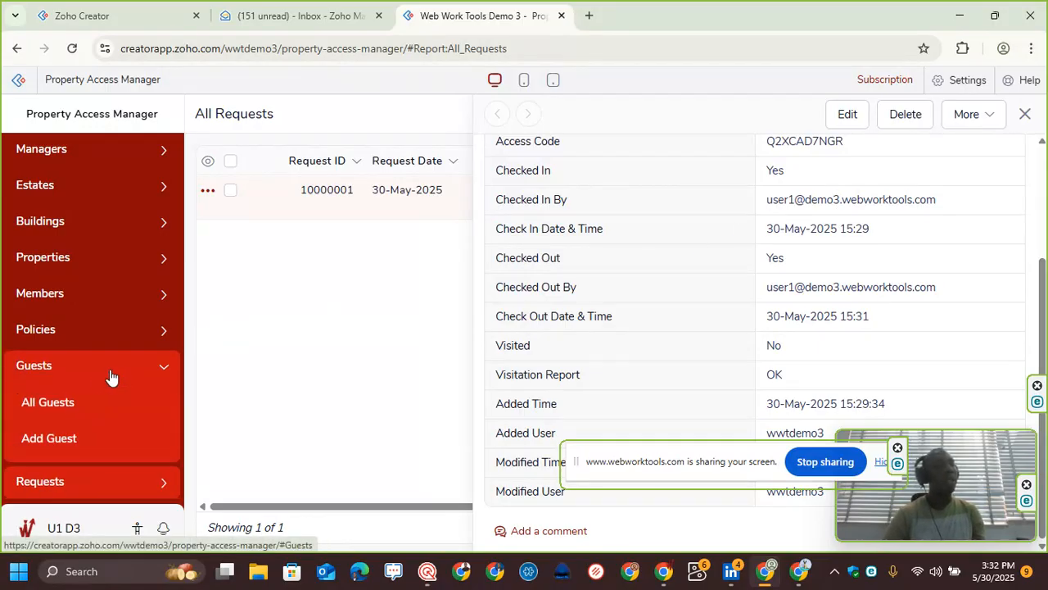
left_click(94, 404)
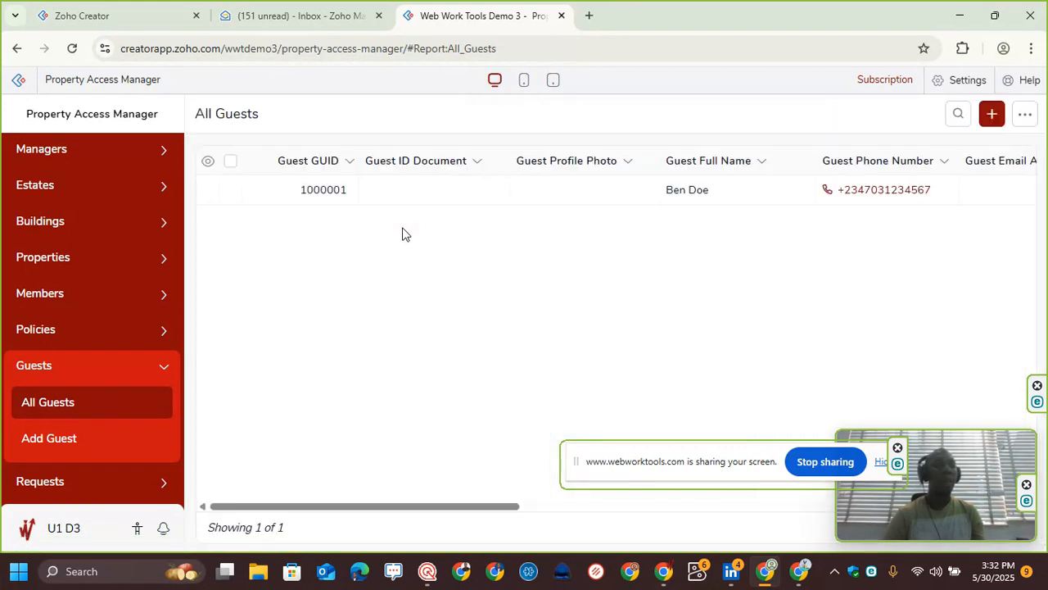
left_click(419, 209)
scroll(851, 328, "down", 2)
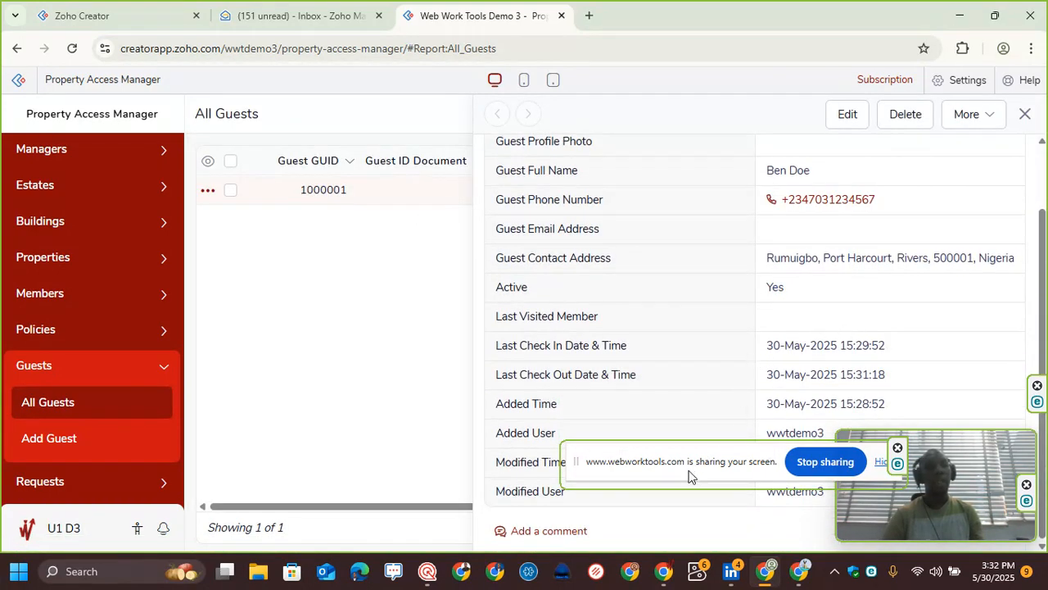
left_click_drag(695, 469, 598, 194)
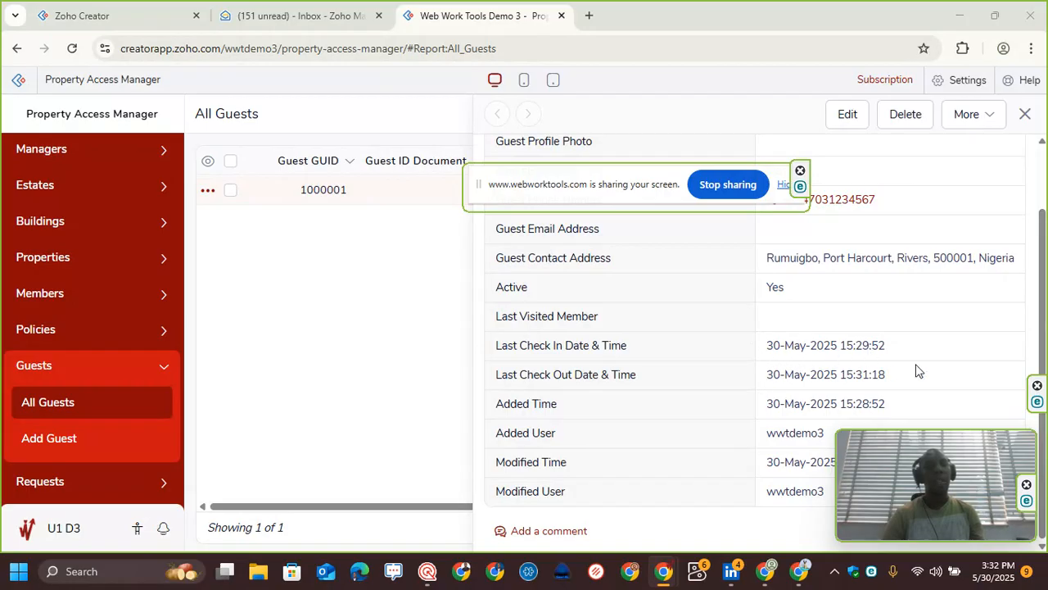
left_click_drag(593, 200, 352, 271)
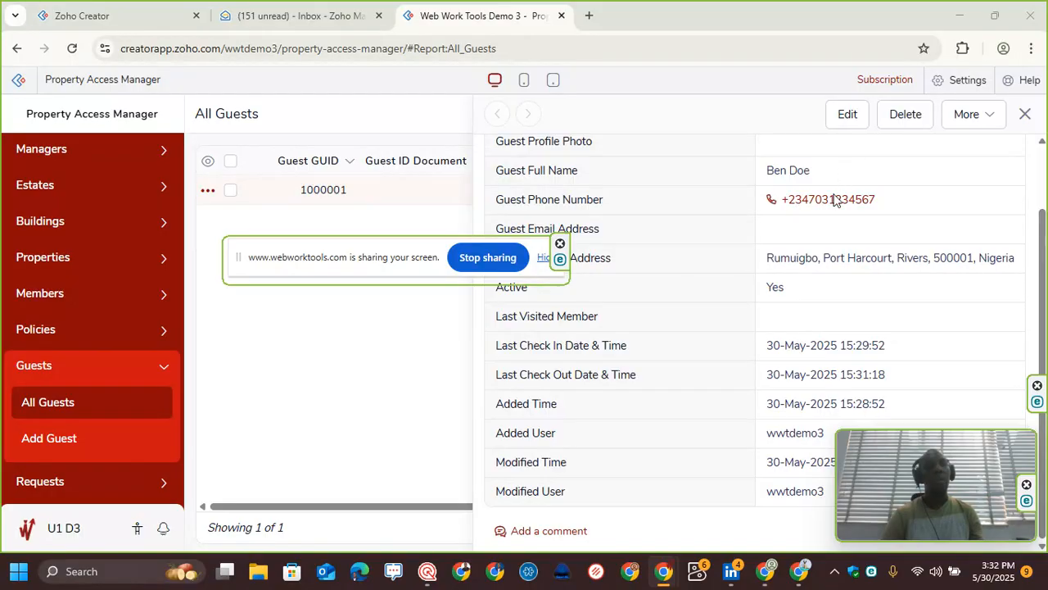
Step: Open the guest's edit form and inspect the Last Visited Member options, leaving without saving
left_click(844, 123)
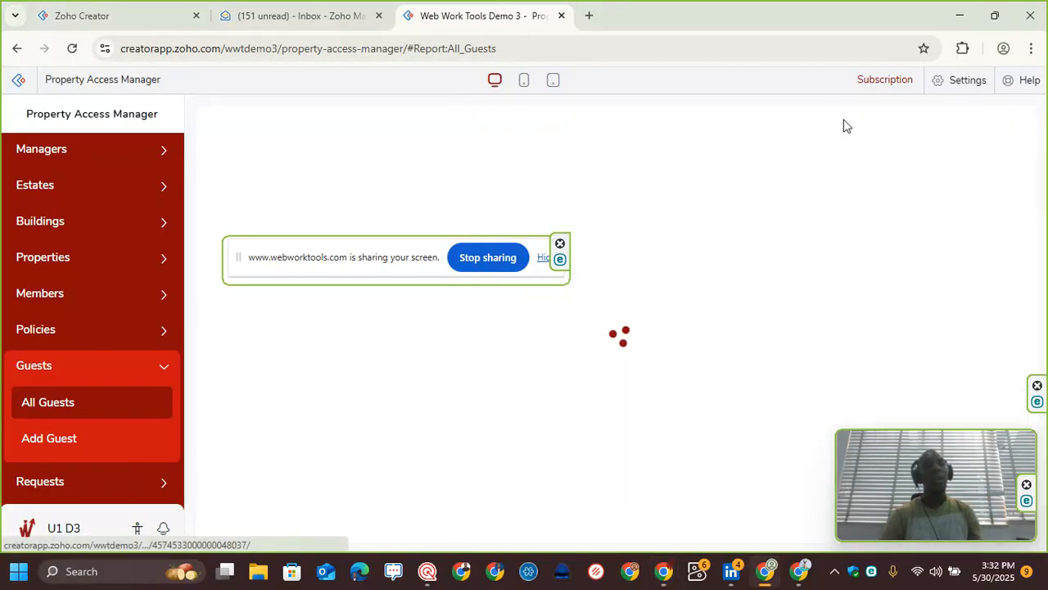
scroll(356, 389, "down", 4)
scroll(354, 395, "down", 3)
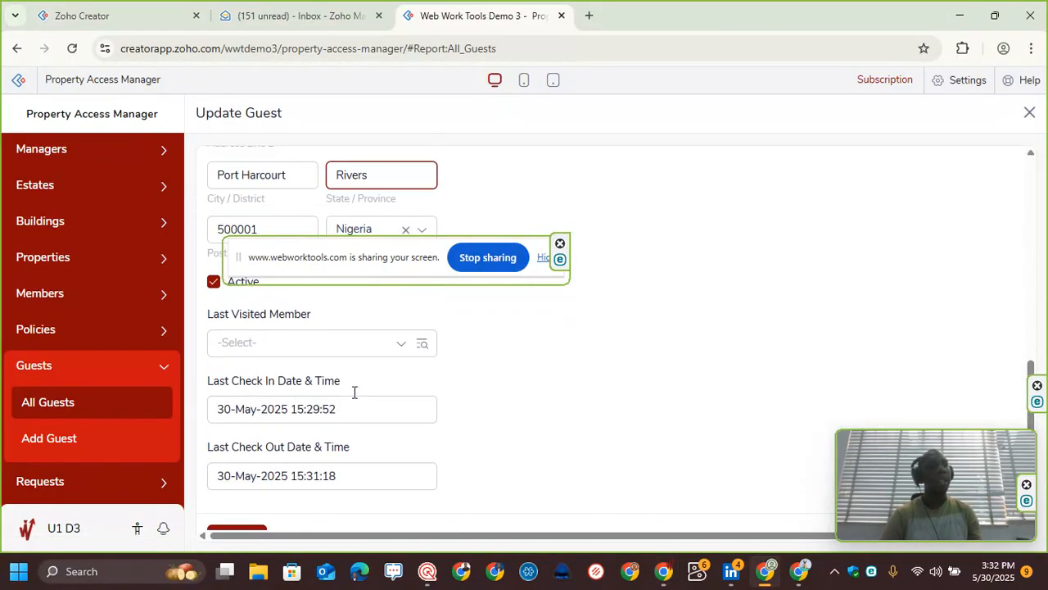
left_click(296, 347)
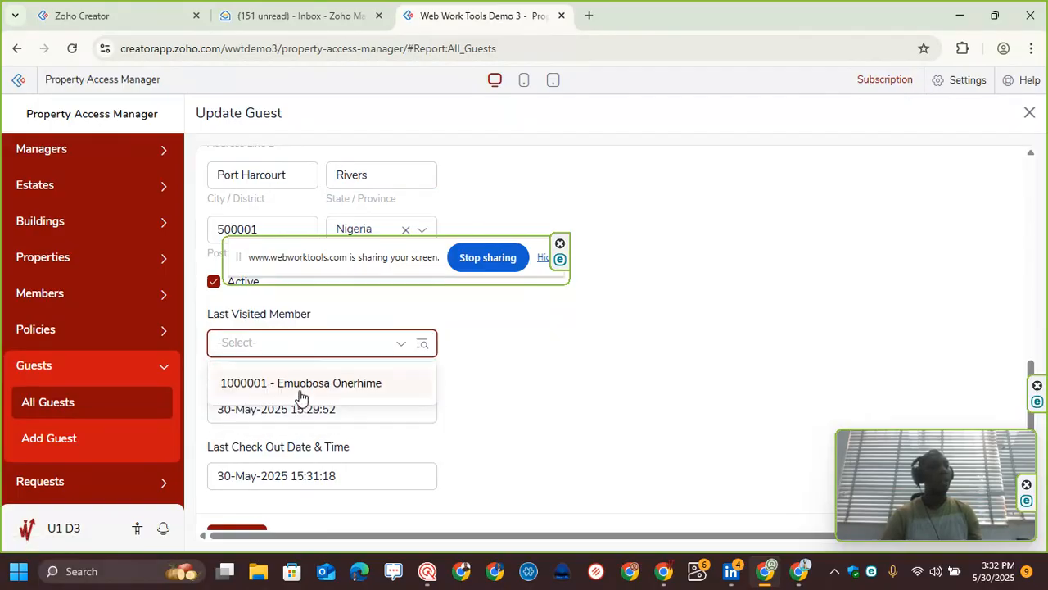
left_click(570, 345)
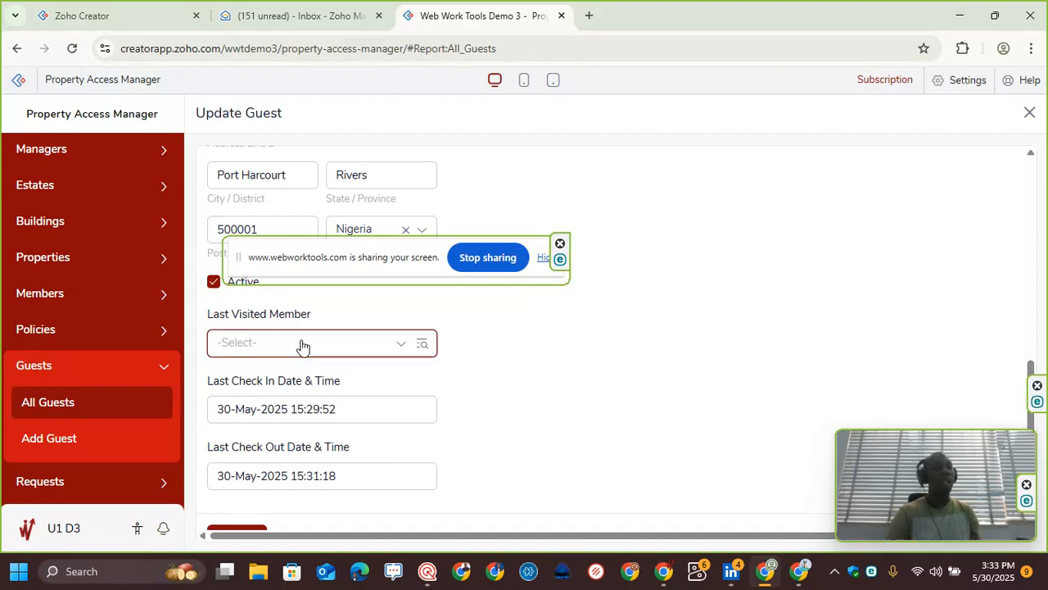
scroll(257, 371, "down", 1)
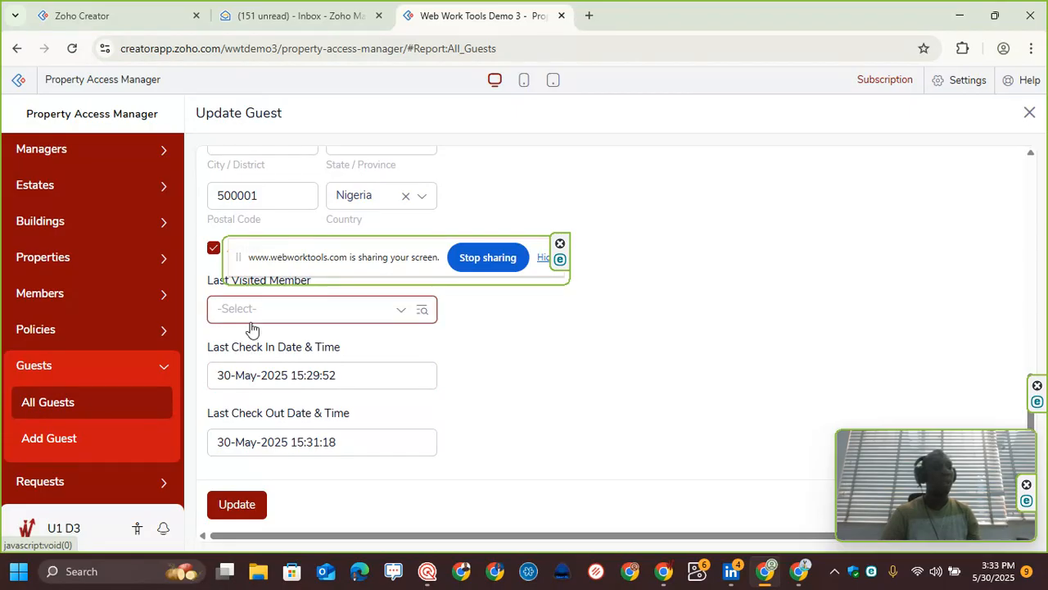
left_click(98, 414)
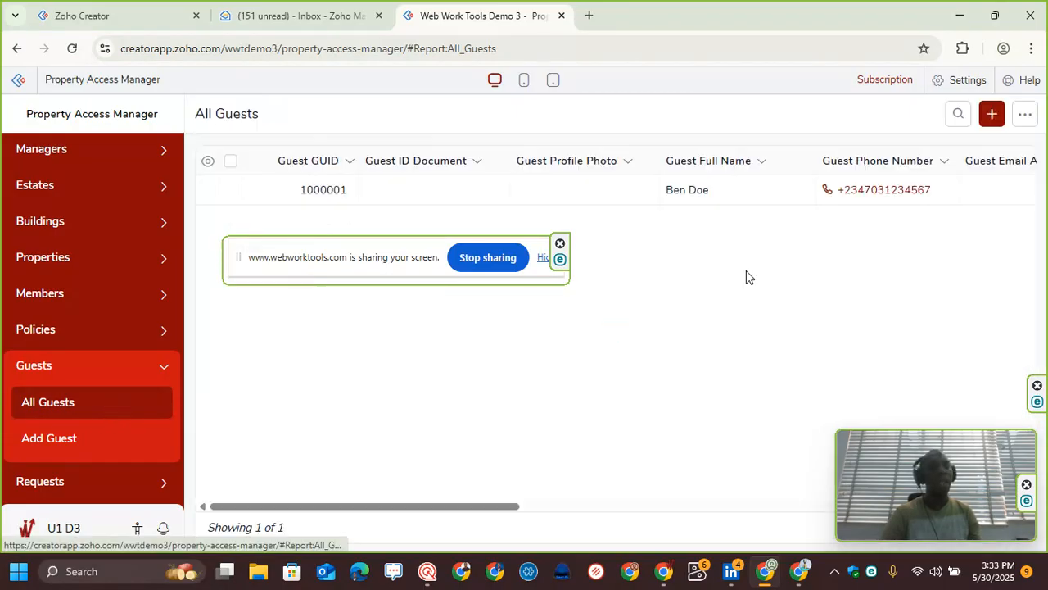
Step: Reopen the guest record, review its check-in, check-out and modified times, and close it
left_click(775, 203)
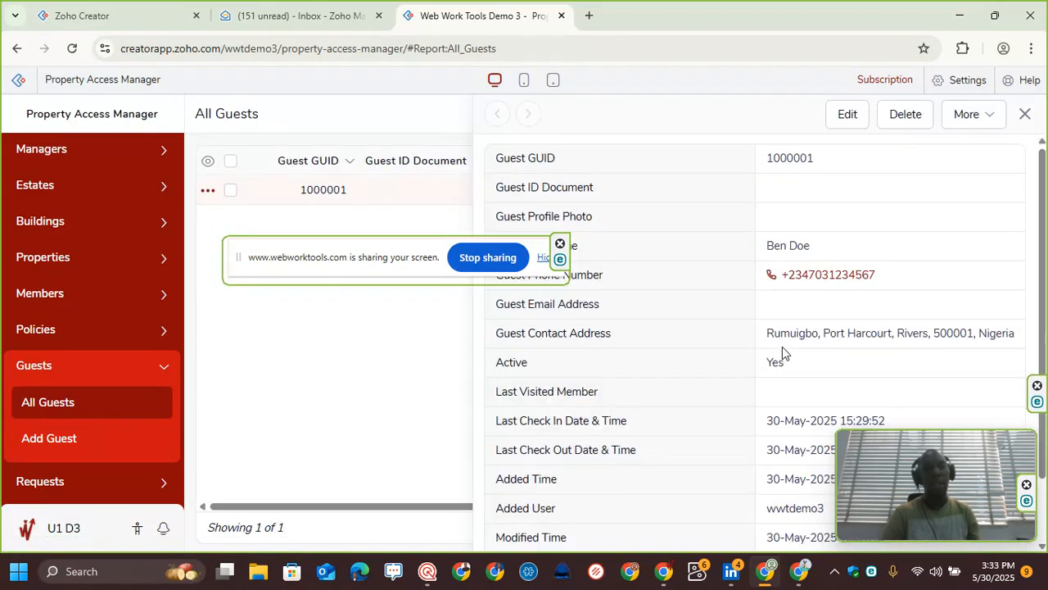
scroll(782, 361, "down", 2)
left_click_drag(867, 449, 745, 225)
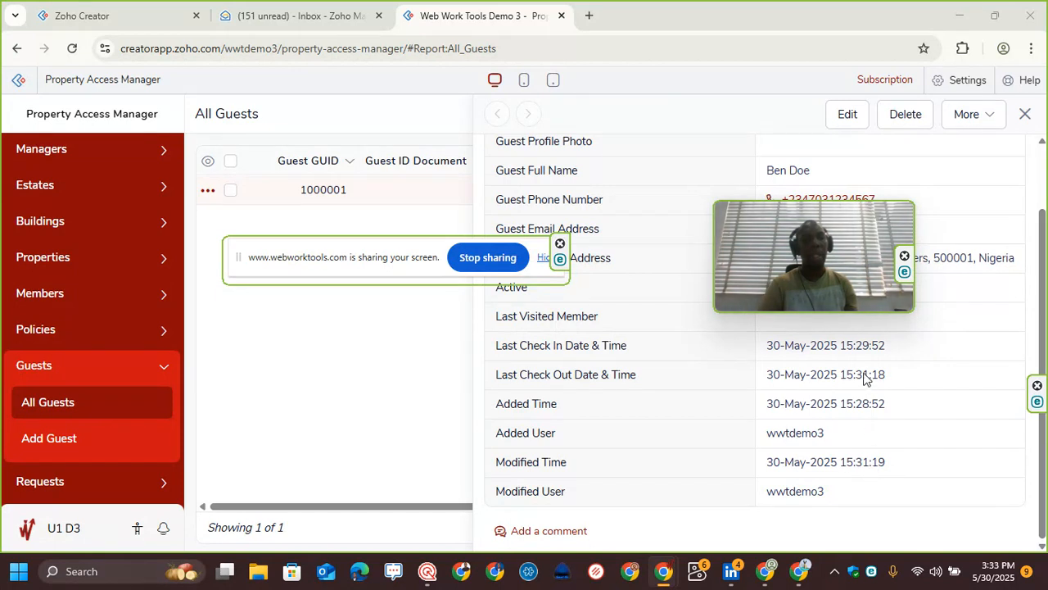
left_click_drag(888, 377, 725, 377)
left_click_drag(894, 470, 774, 460)
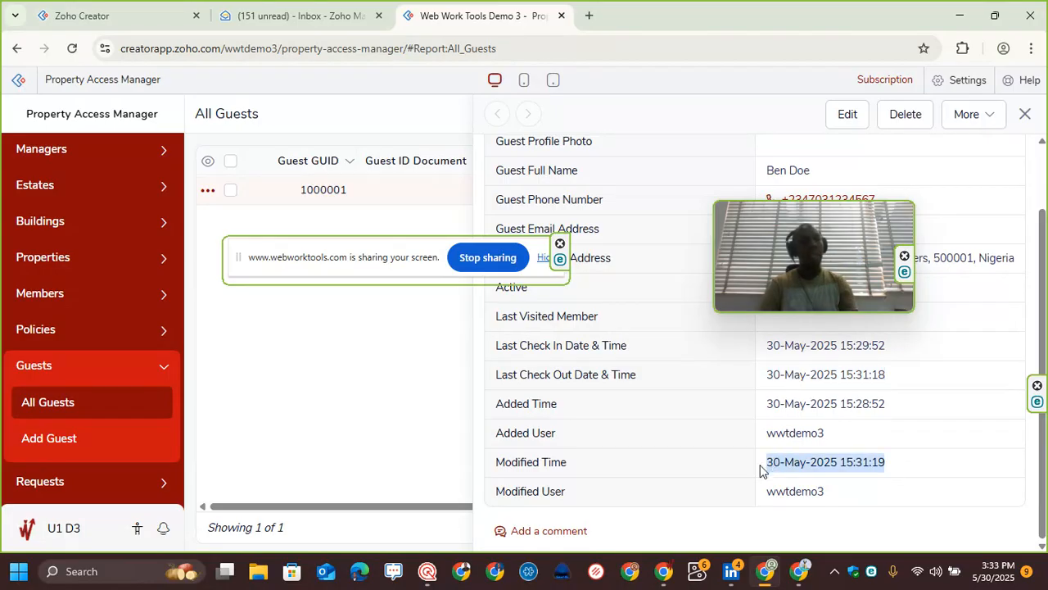
left_click(903, 373)
left_click_drag(775, 214, 561, 369)
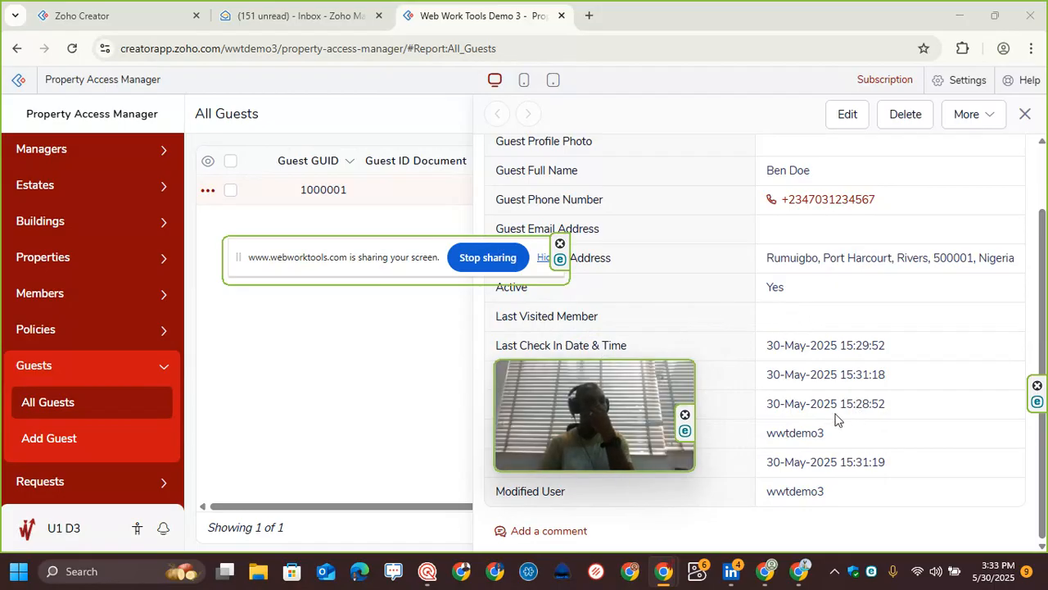
left_click_drag(687, 360, 955, 235)
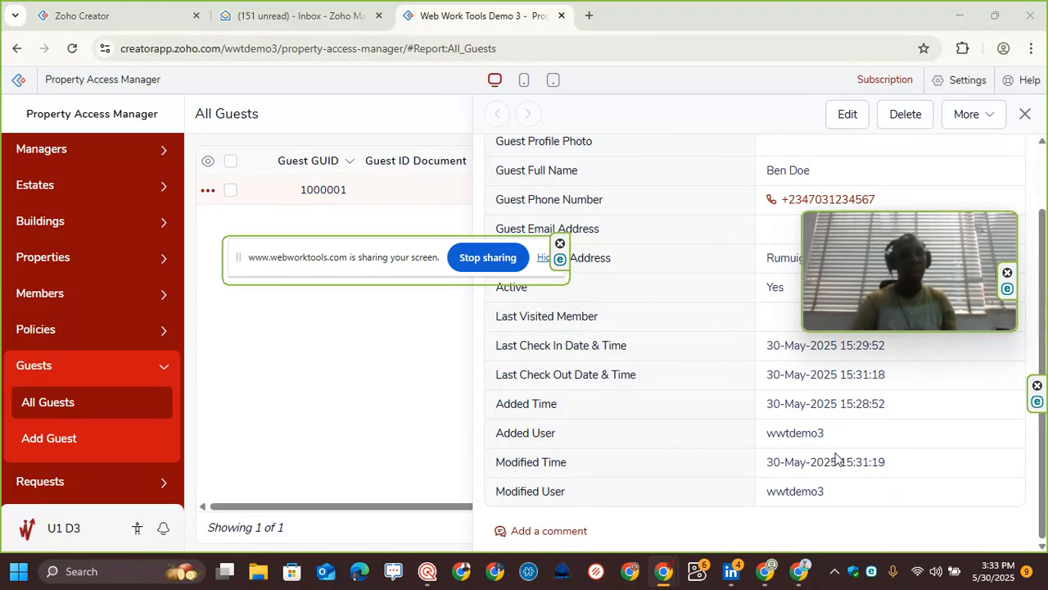
left_click(1025, 115)
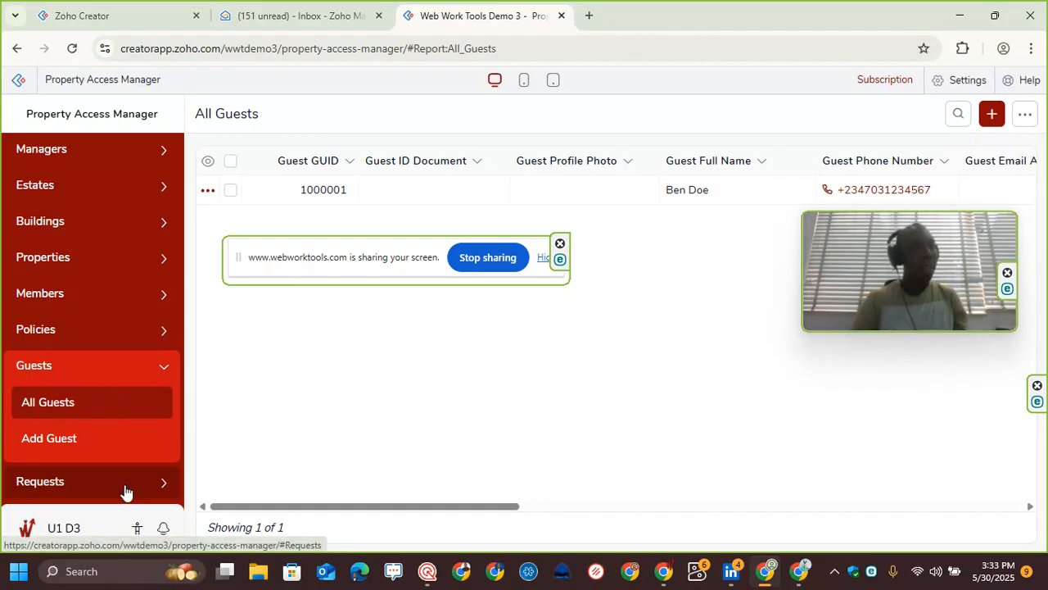
Step: Edit the member in All Members, restore its email address from the suggestion, and save the update
left_click(93, 483)
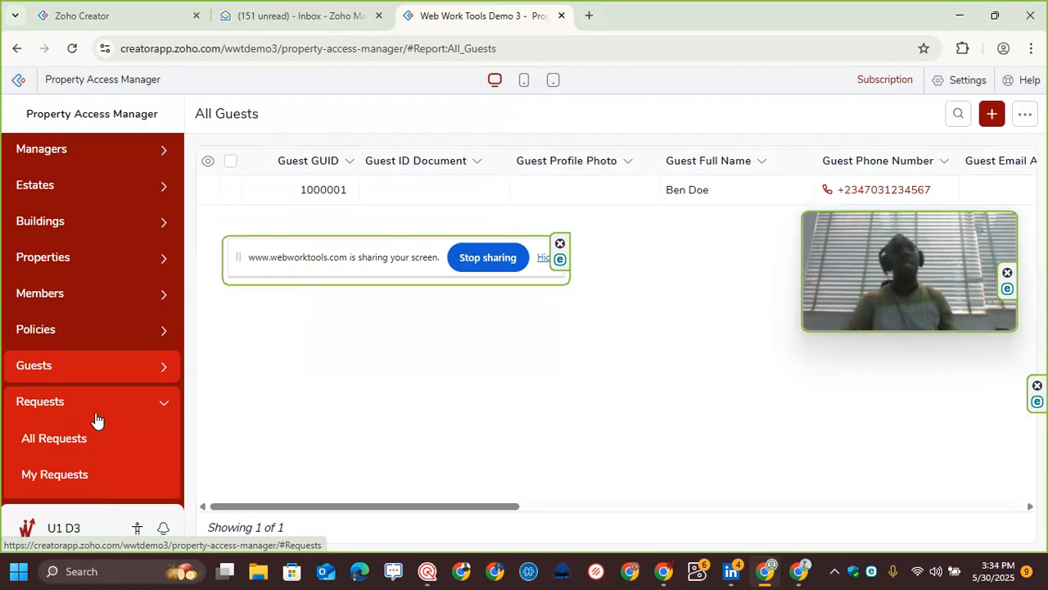
mouse_move(217, 192)
scroll(91, 299, "up", 1)
left_click(91, 308)
left_click(119, 343)
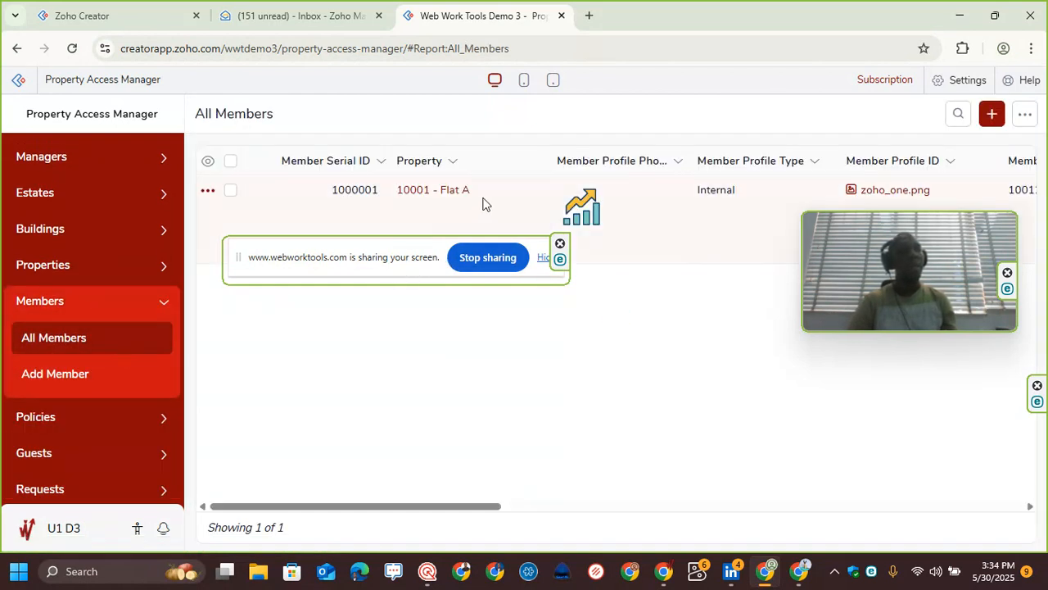
left_click(483, 203)
left_click(847, 115)
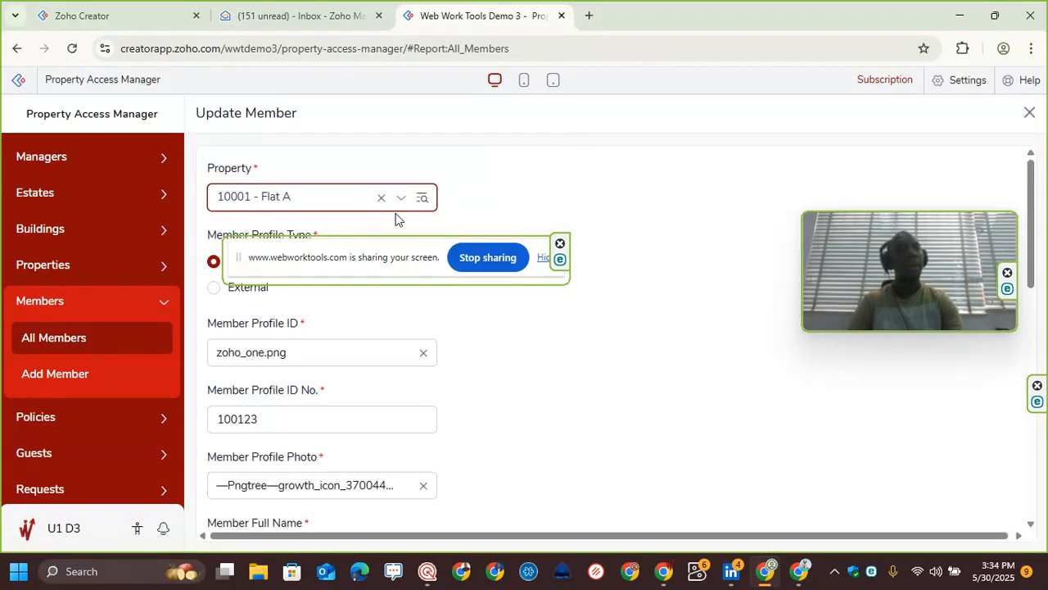
left_click_drag(291, 268, 410, 112)
scroll(323, 371, "down", 2)
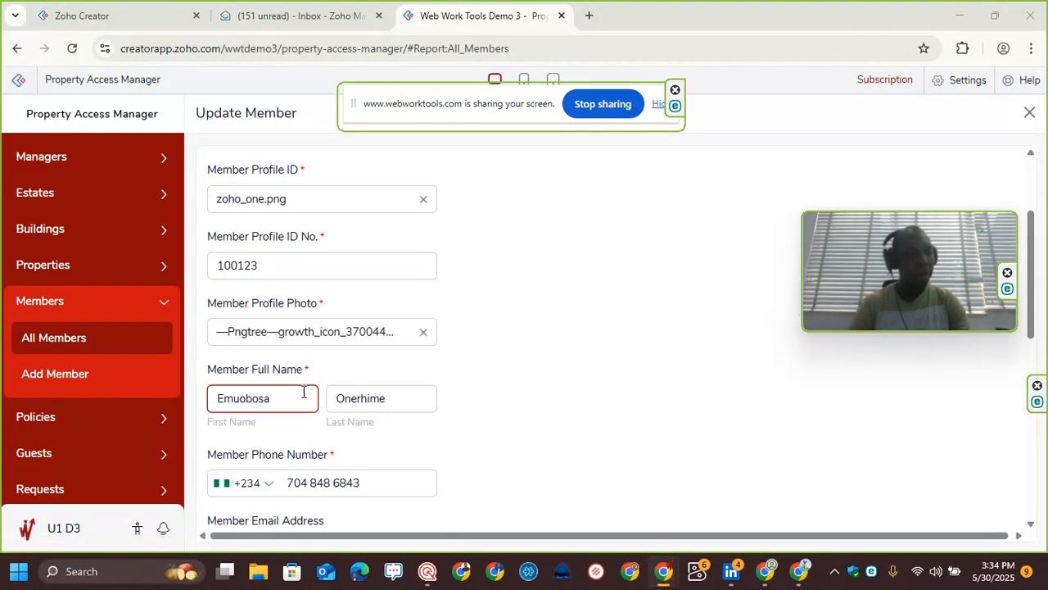
scroll(276, 421, "down", 2)
left_click(261, 383)
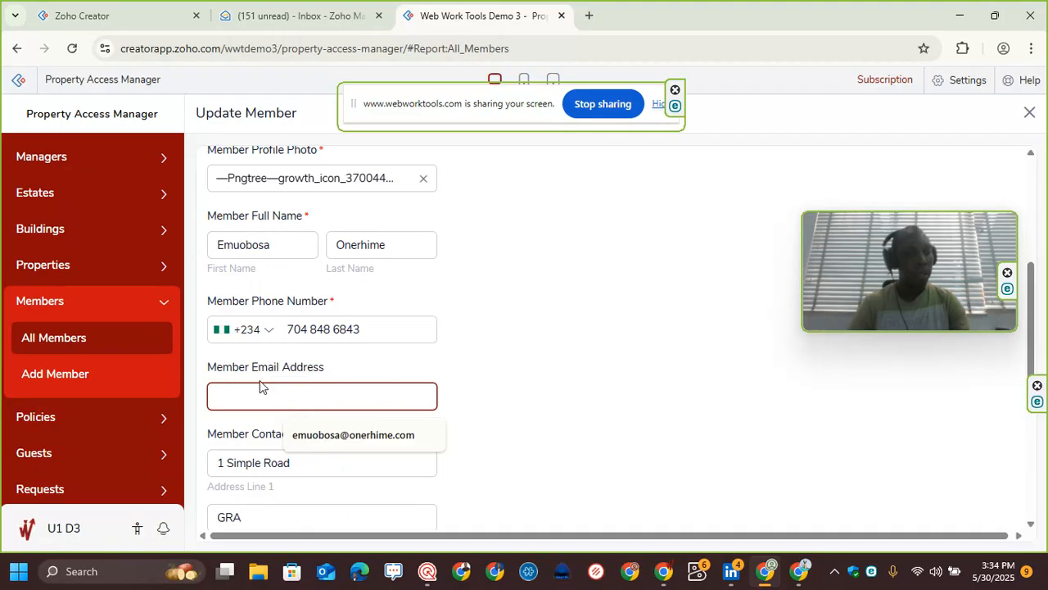
left_click(353, 434)
scroll(467, 369, "down", 5)
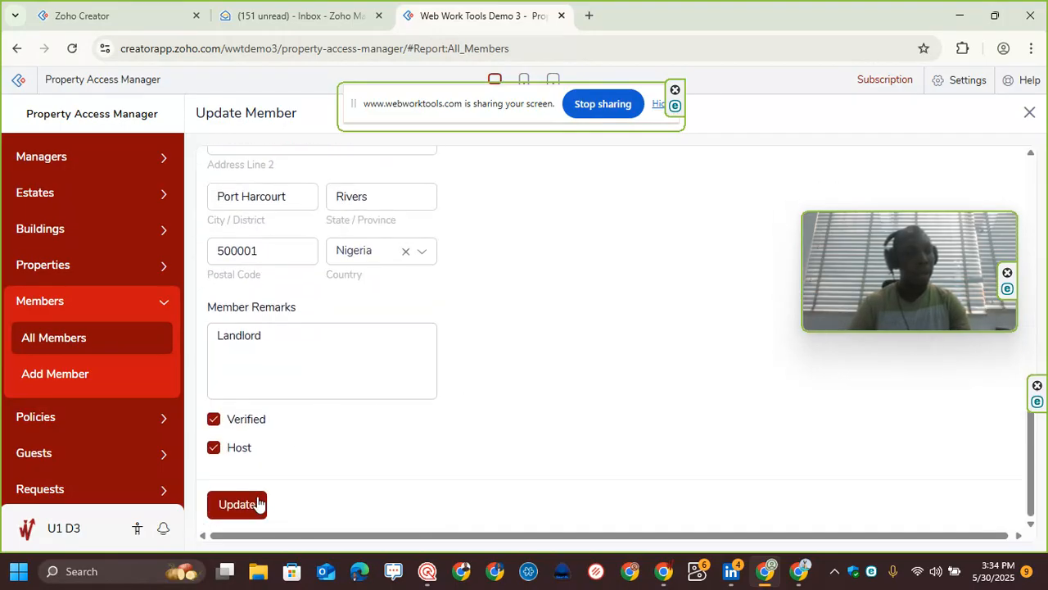
left_click(241, 504)
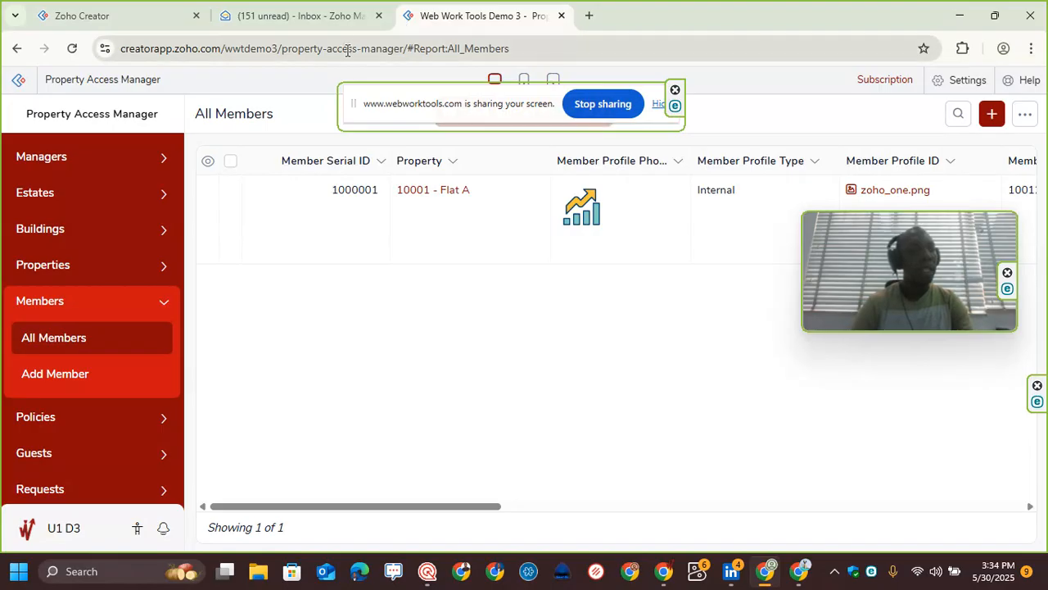
Step: Switch to the Zoho Creator home tab
left_click(156, 23)
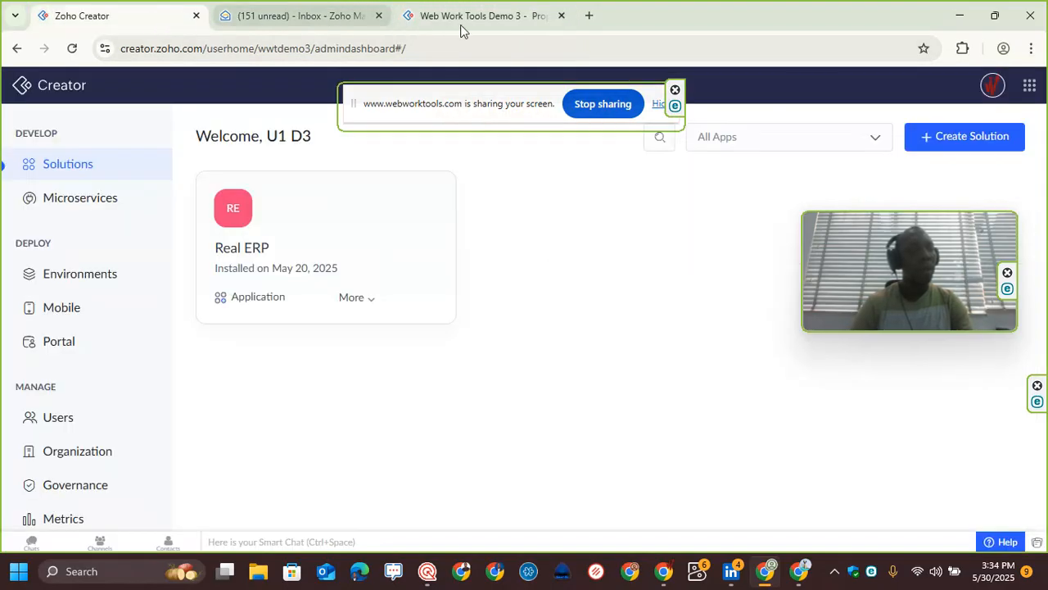
Step: Refresh the Creator home page and open the Portal section
left_click(71, 51)
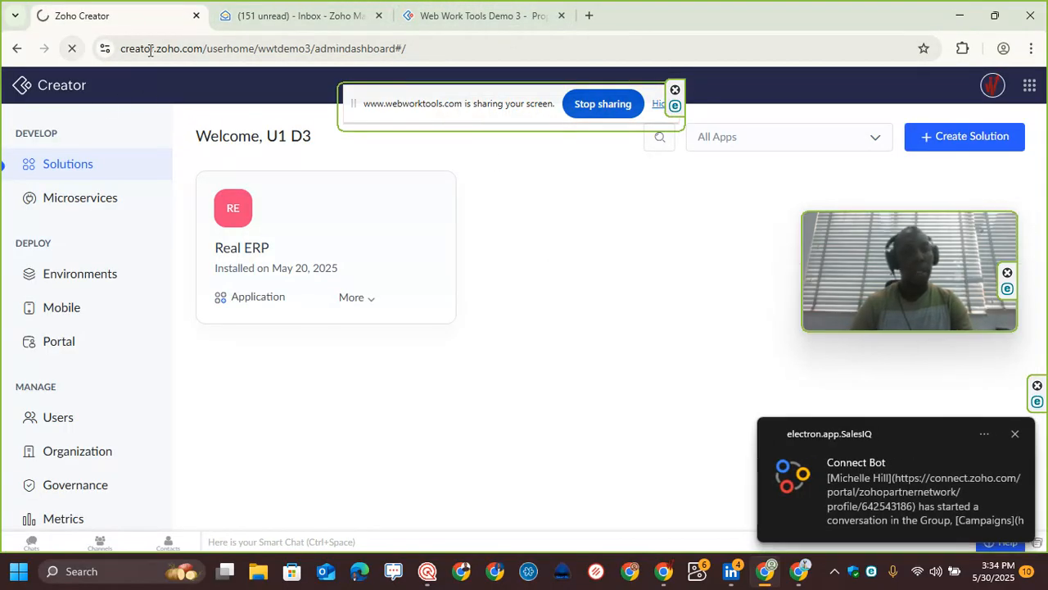
left_click(1016, 435)
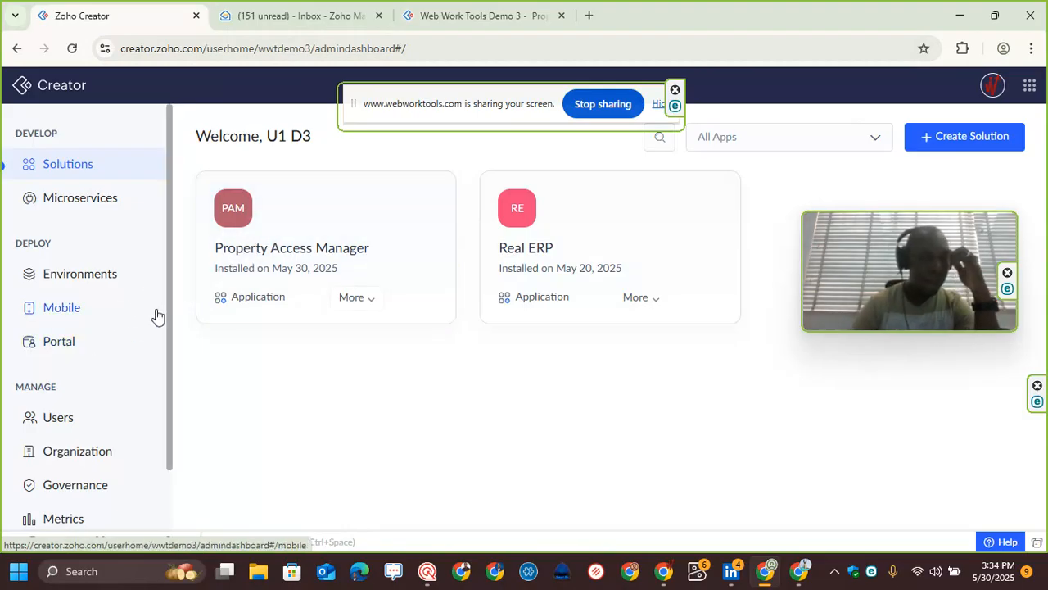
left_click(74, 347)
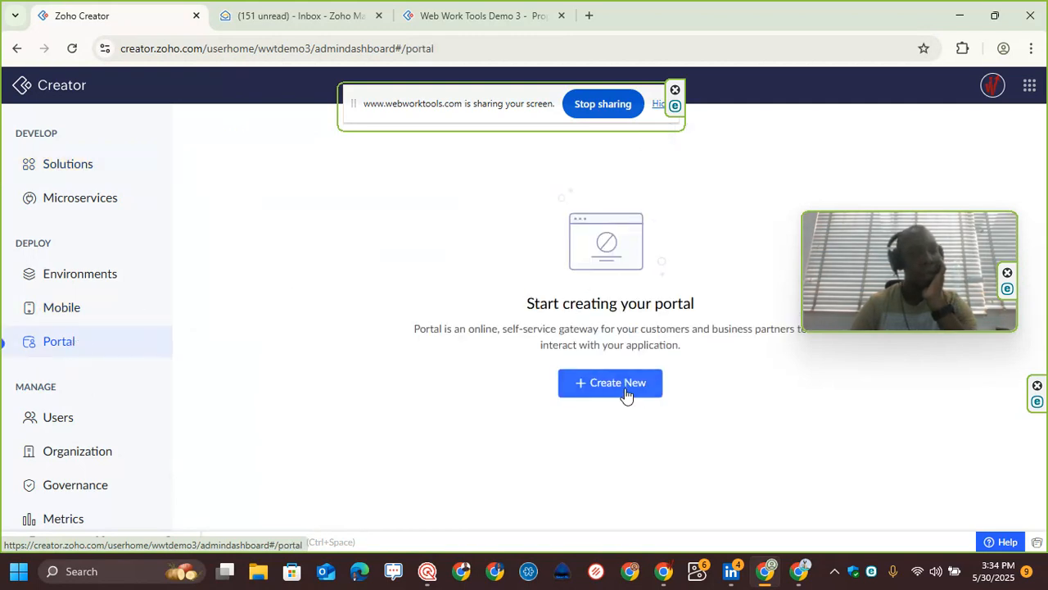
Step: Start creating a new portal and select the Property Access Manager application
left_click(625, 385)
left_click_drag(939, 294, 751, 221)
left_click(756, 345)
left_click(856, 382)
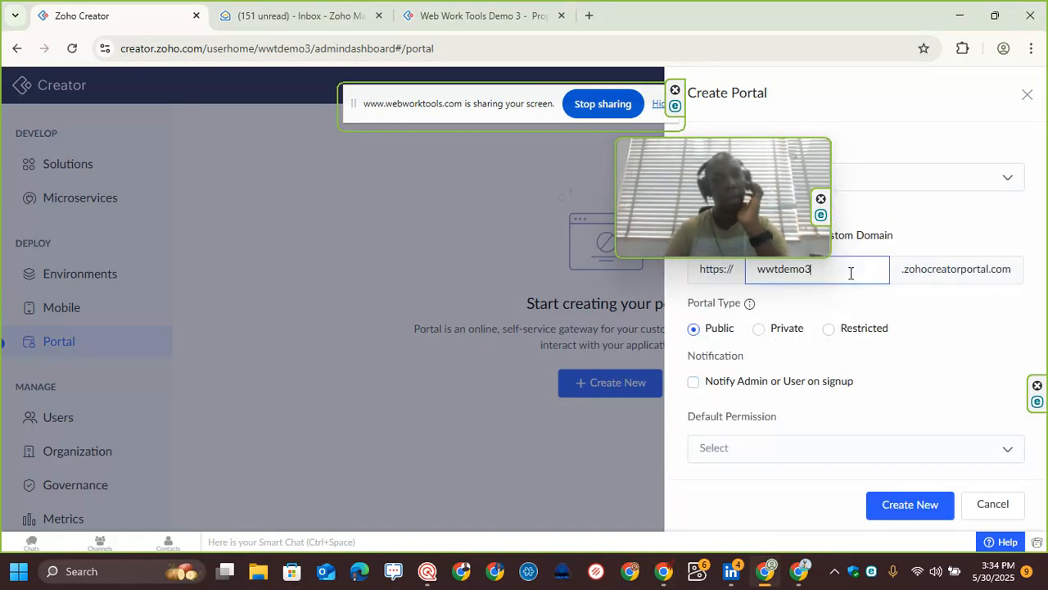
left_click_drag(733, 164, 381, 224)
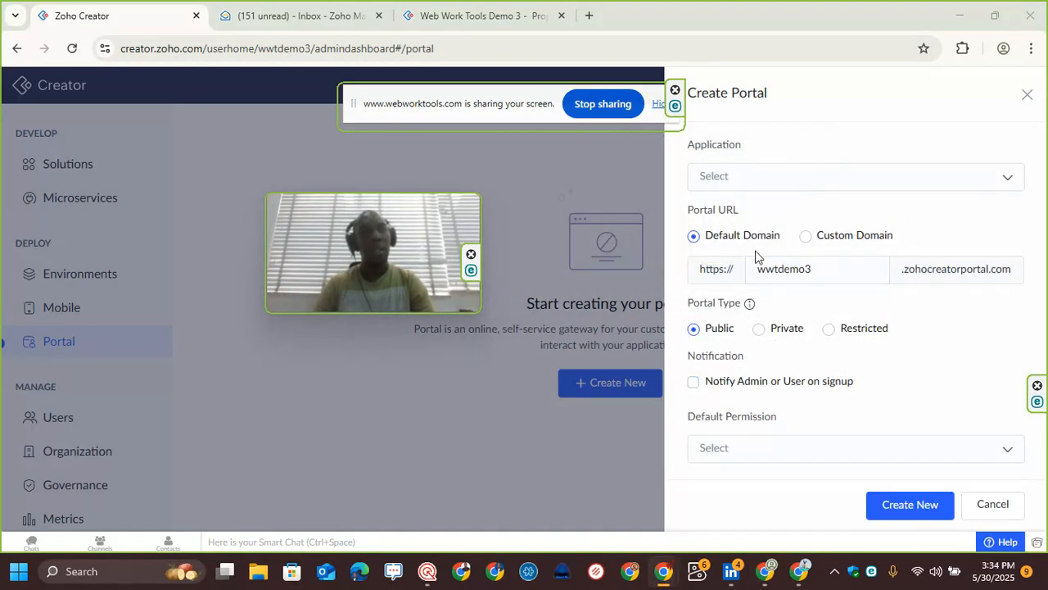
left_click(813, 177)
left_click(807, 217)
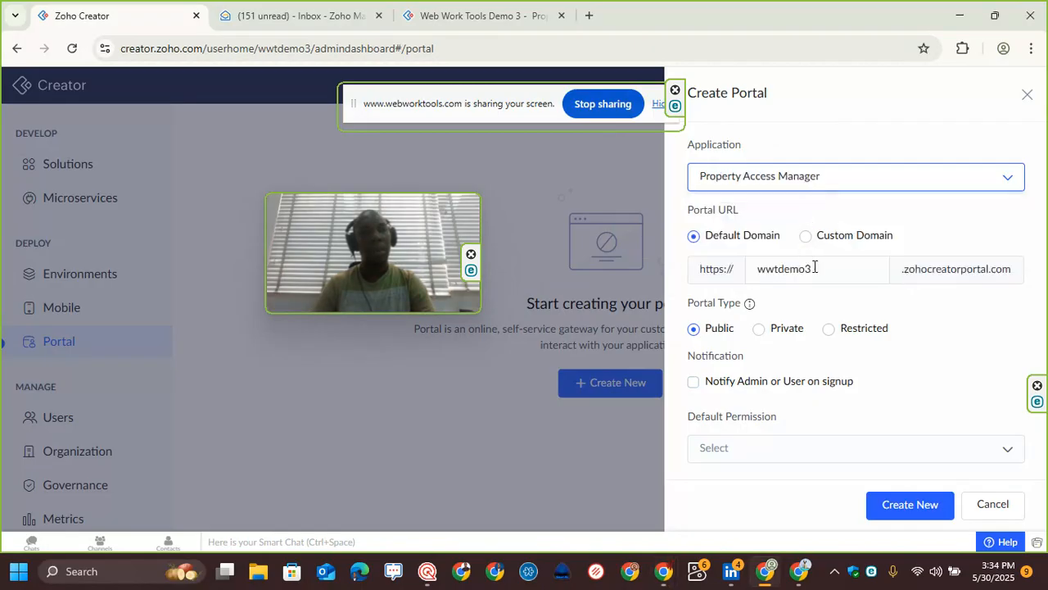
Step: Set the portal URL to wwtdpam, make it Private, and choose Property Host as default permission
key("BackSpace")
key("BackSpace")
key("BackSpace")
key("BackSpace")
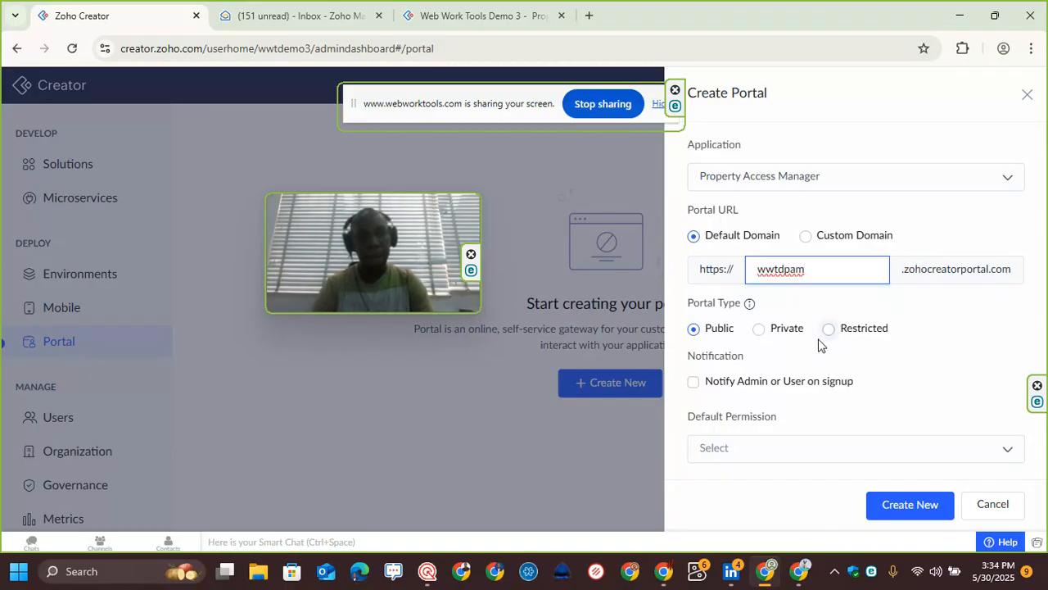
left_click(760, 329)
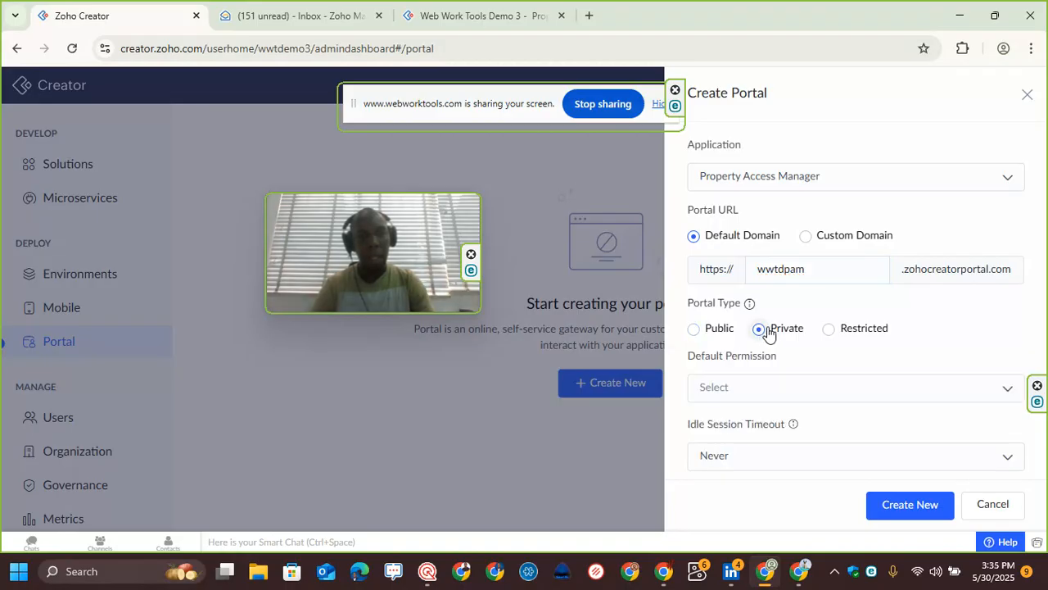
left_click(768, 388)
left_click(787, 435)
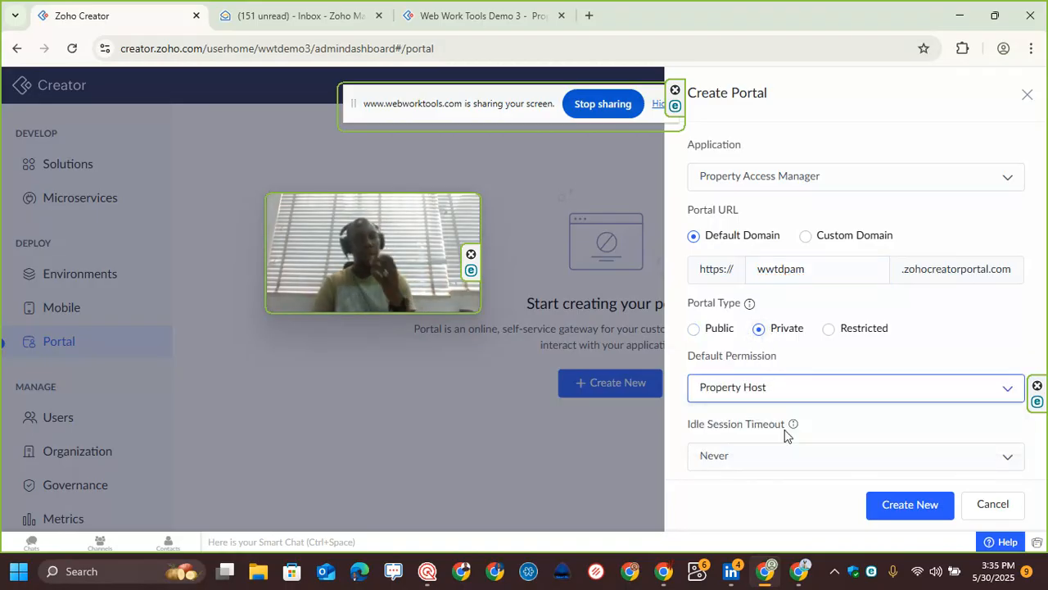
Step: Disable portal users changing their email addresses and create the portal
scroll(860, 344, "down", 2)
scroll(852, 360, "down", 1)
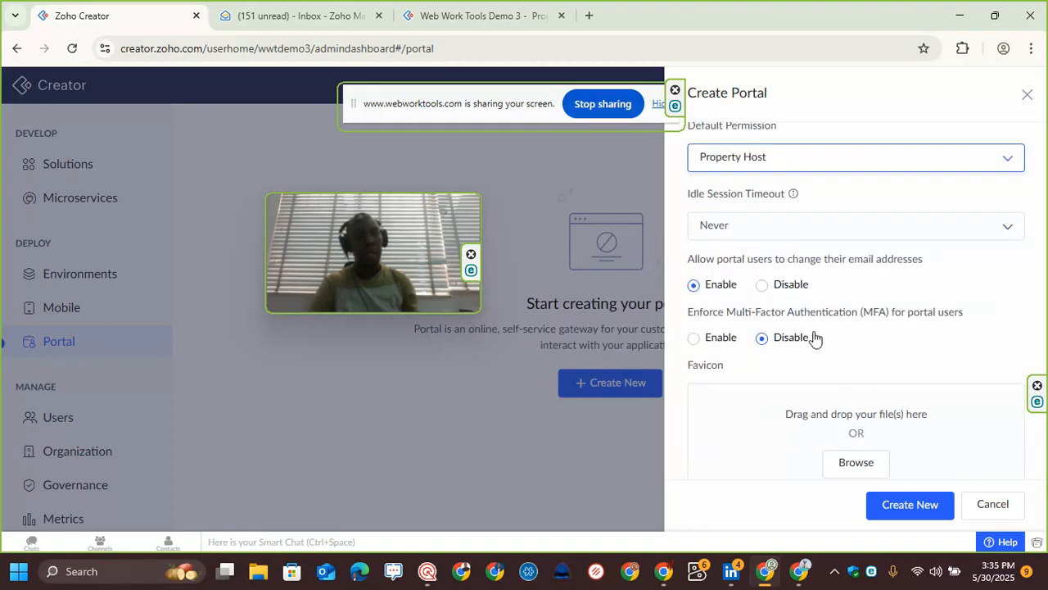
left_click(761, 286)
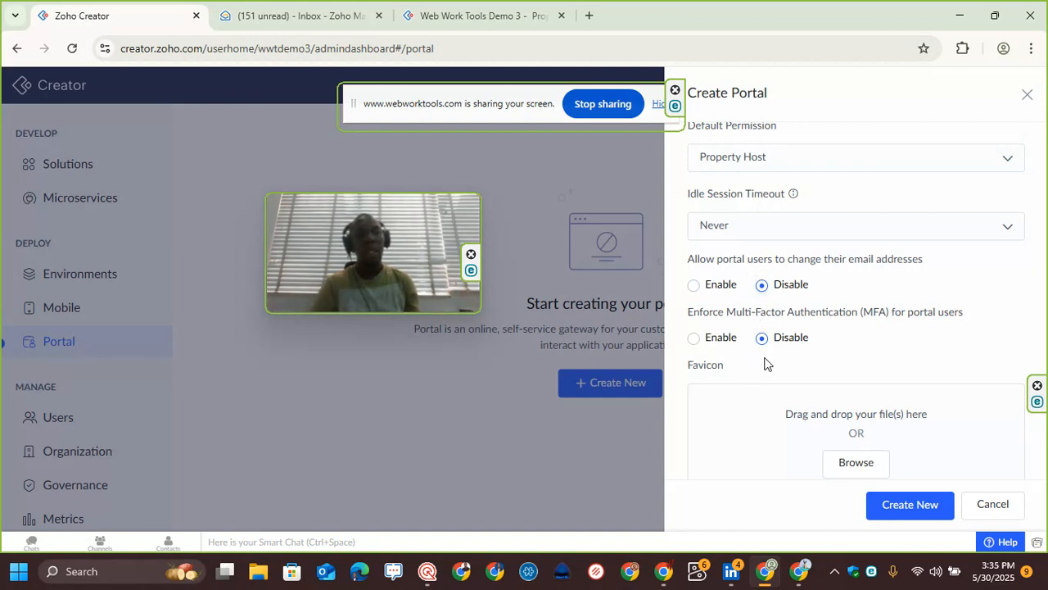
scroll(917, 508, "down", 1)
left_click(910, 505)
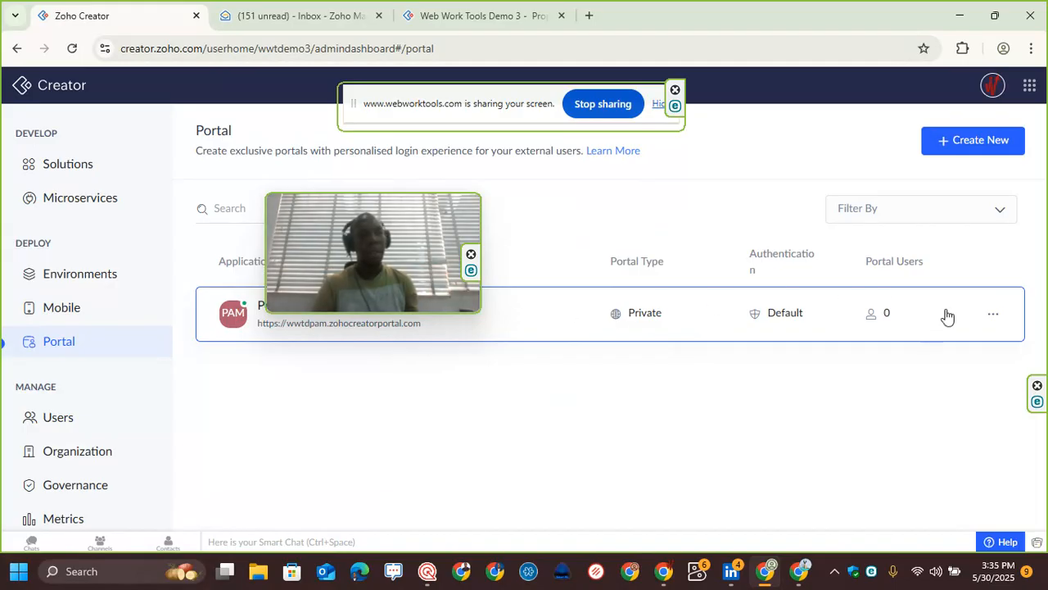
Step: Add the member's email address as a portal user with Property Host permission
left_click(994, 317)
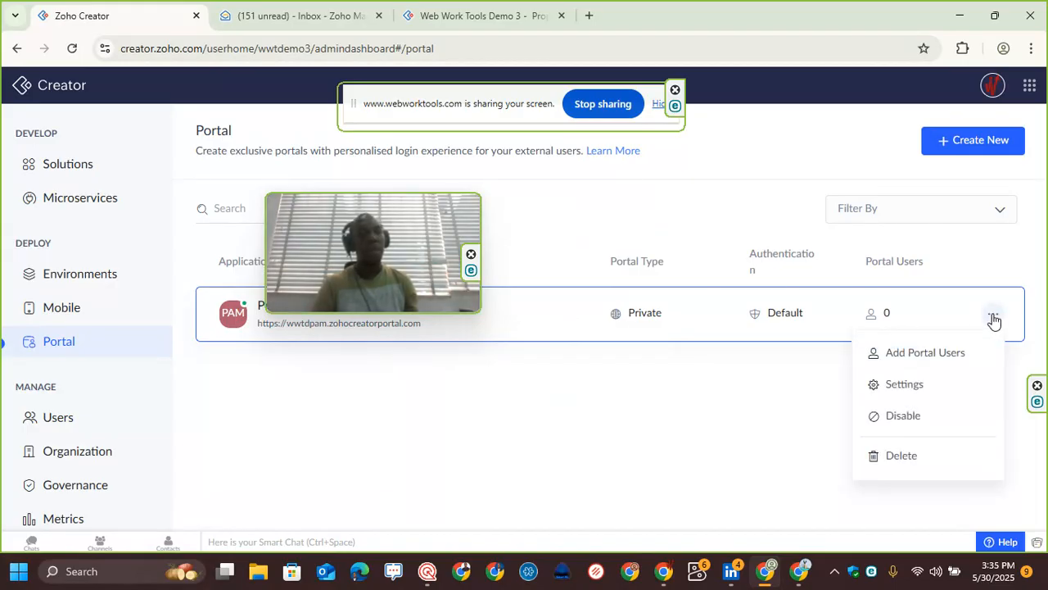
left_click(588, 16)
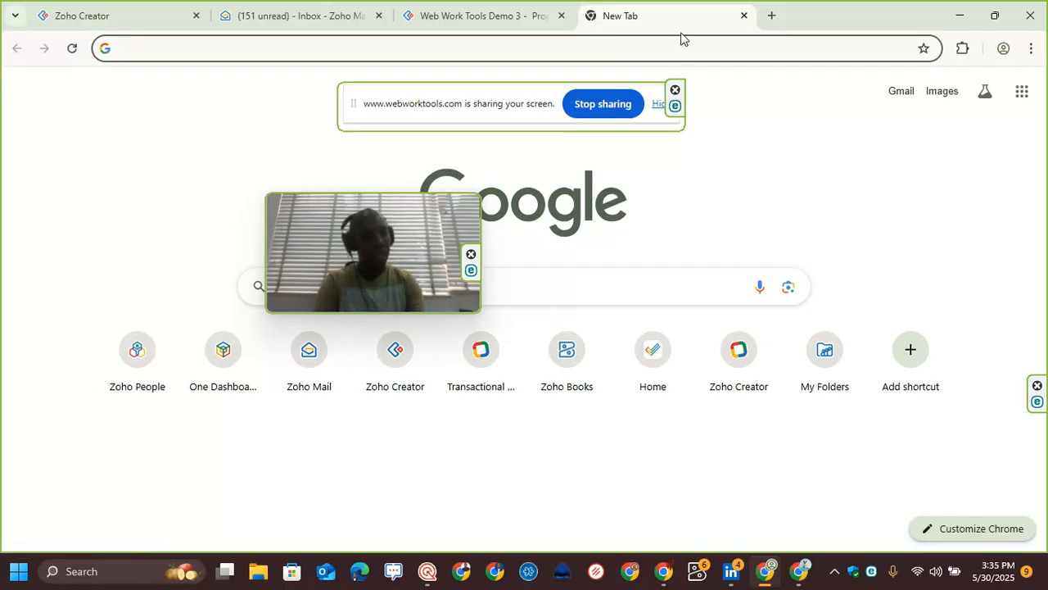
left_click(136, 14)
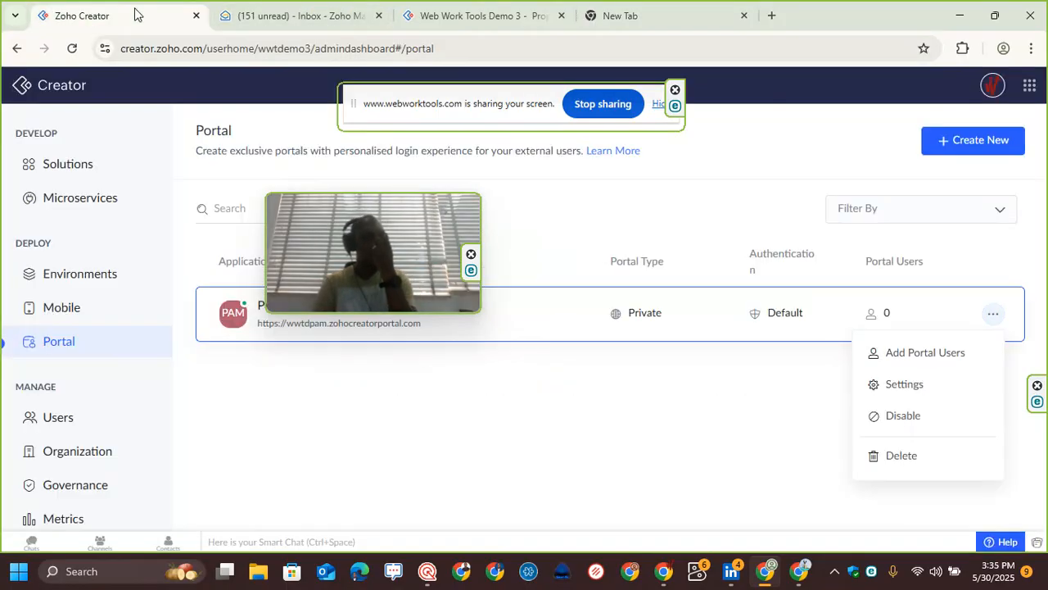
left_click(940, 357)
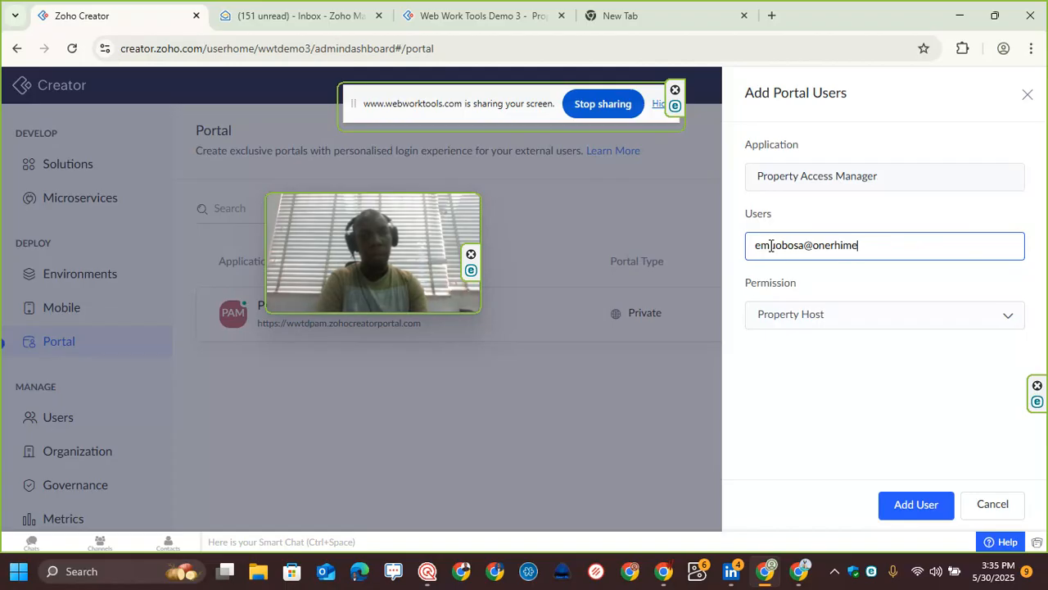
left_click(915, 507)
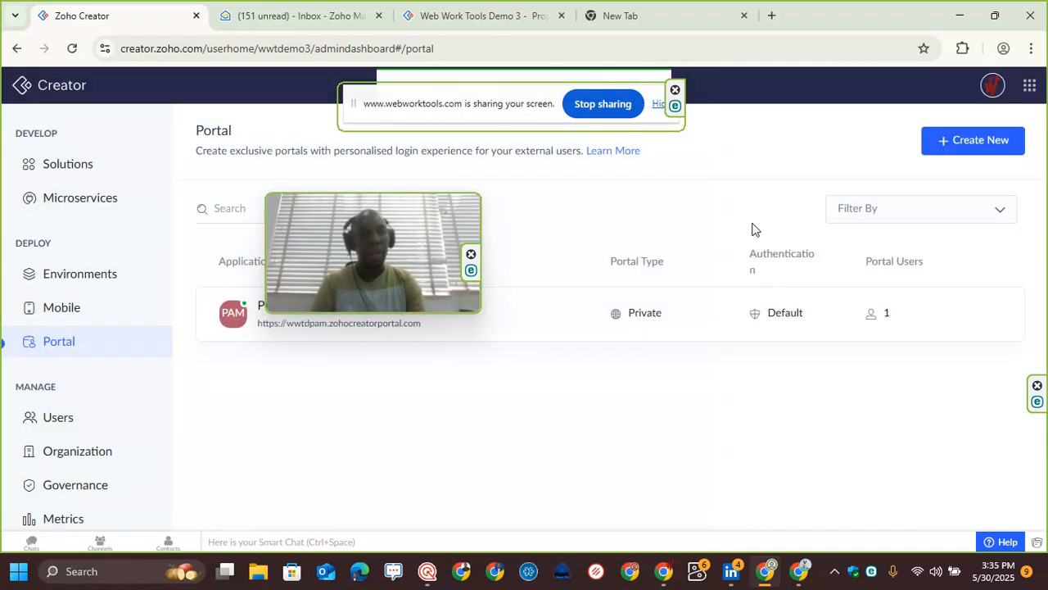
Step: Switch to another Chrome profile that holds the member's mailbox
left_click_drag(516, 113, 479, 216)
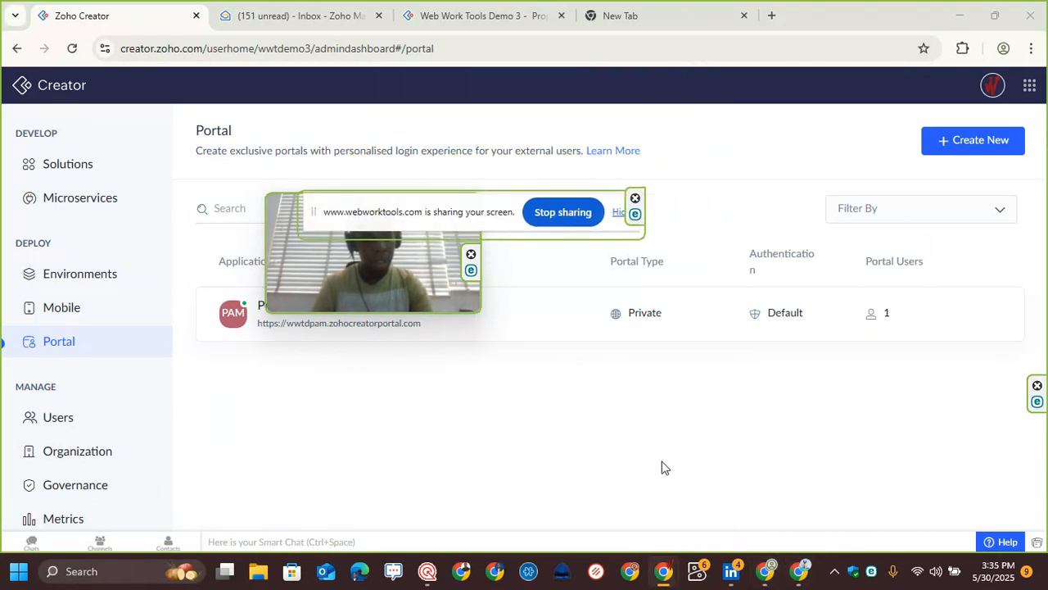
left_click(1005, 52)
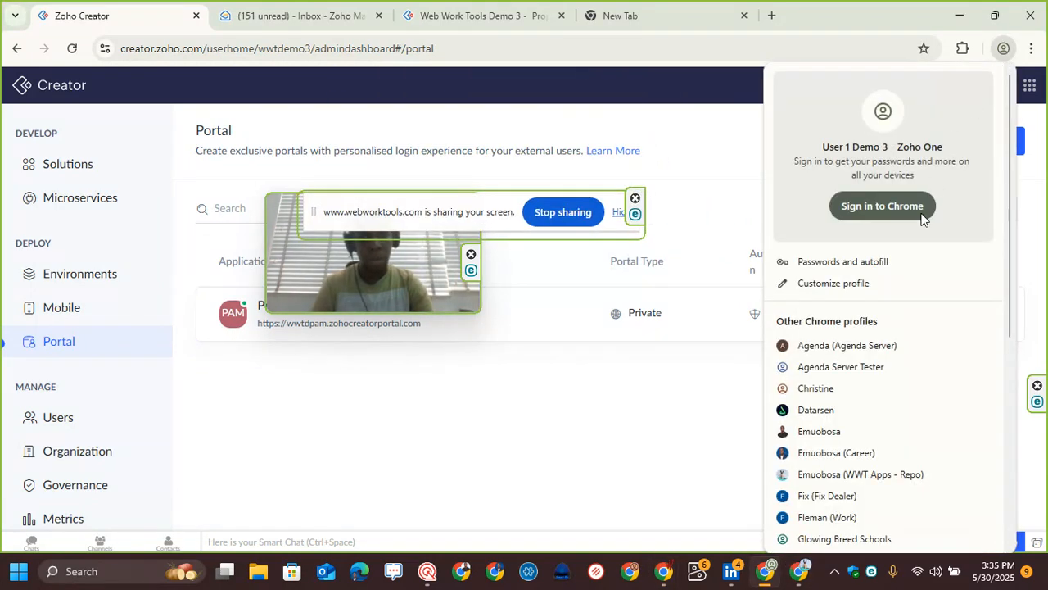
scroll(885, 369, "down", 1)
left_click(877, 360)
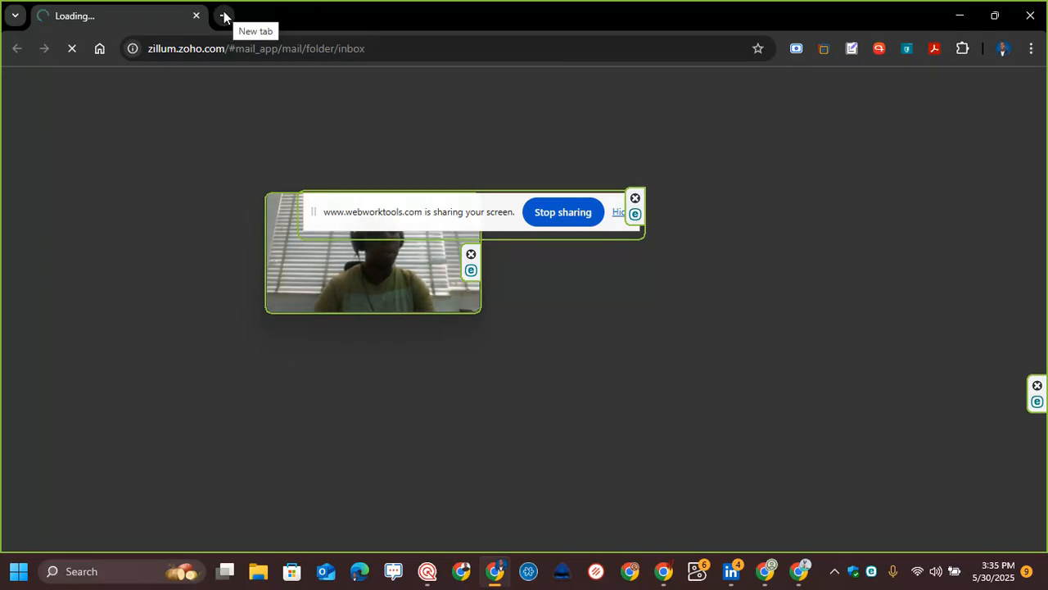
Step: Open the Property Access Manager portal invitation email and follow its create-password link
left_click_drag(414, 221, 447, 528)
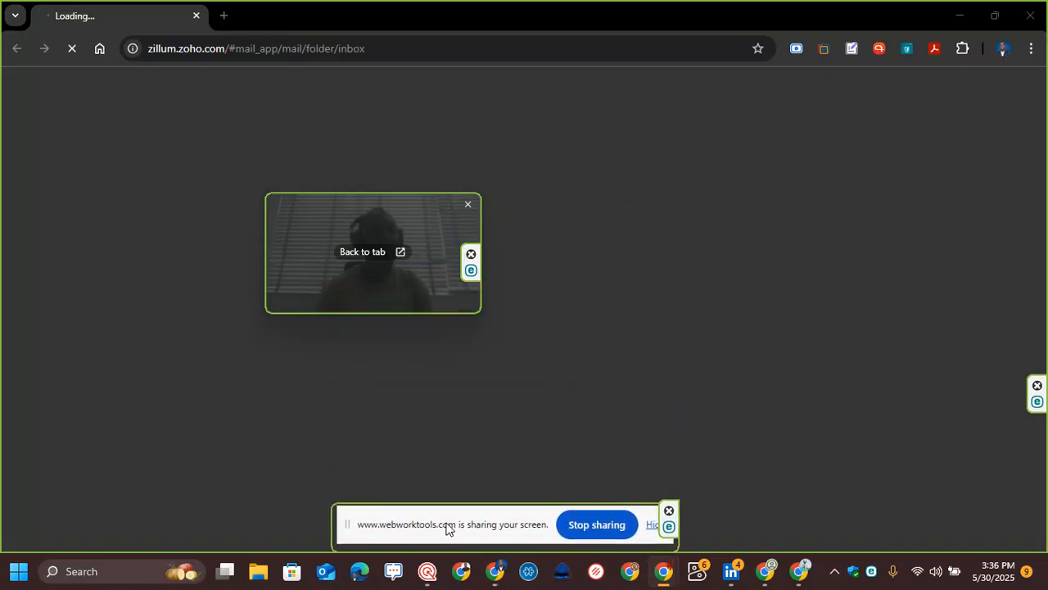
left_click_drag(351, 212, 925, 450)
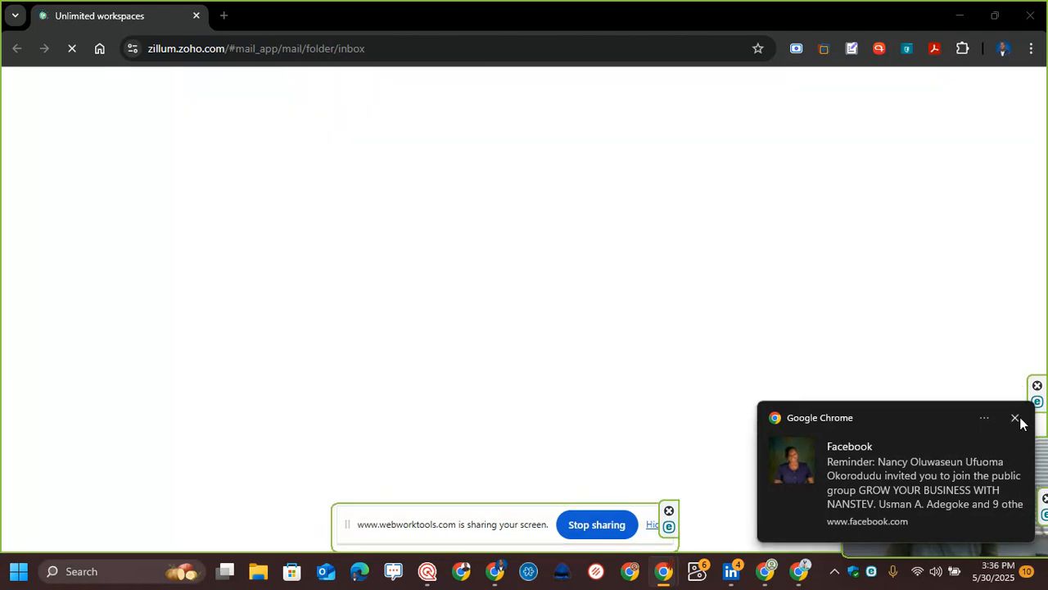
left_click(1015, 418)
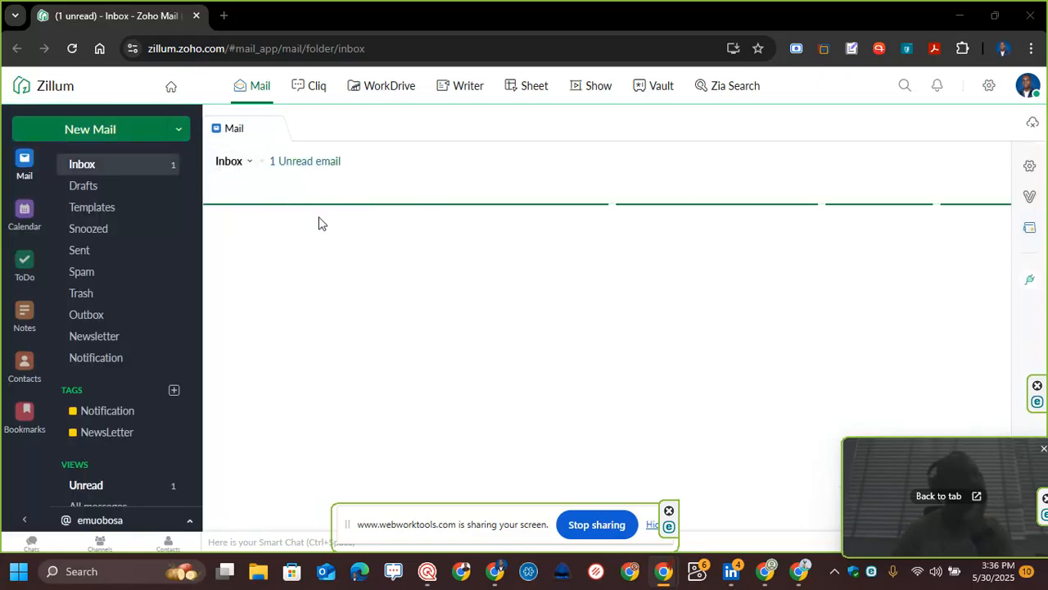
left_click(320, 256)
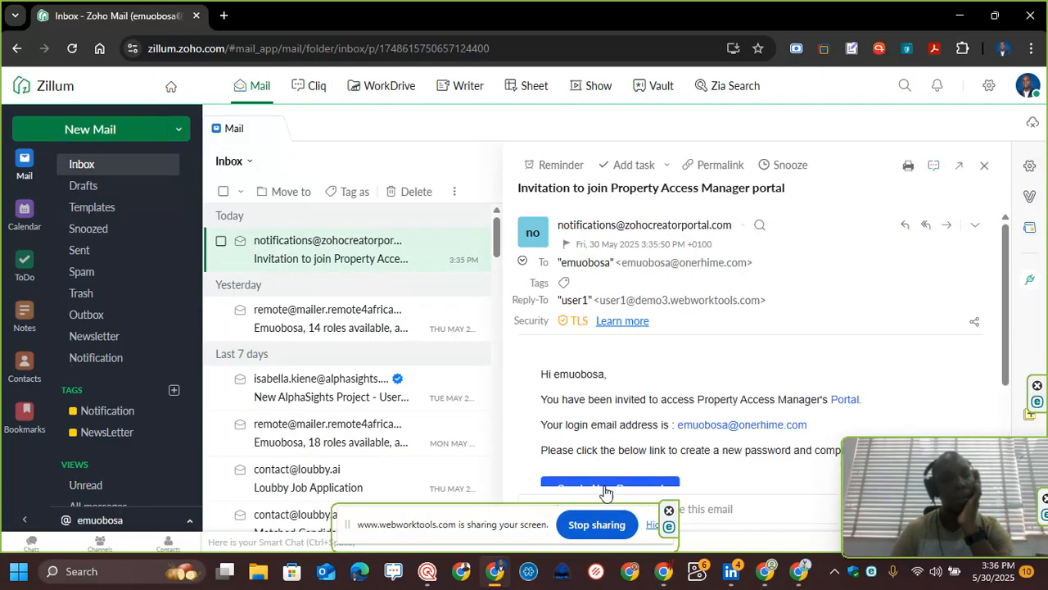
scroll(607, 483, "down", 2)
left_click(607, 343)
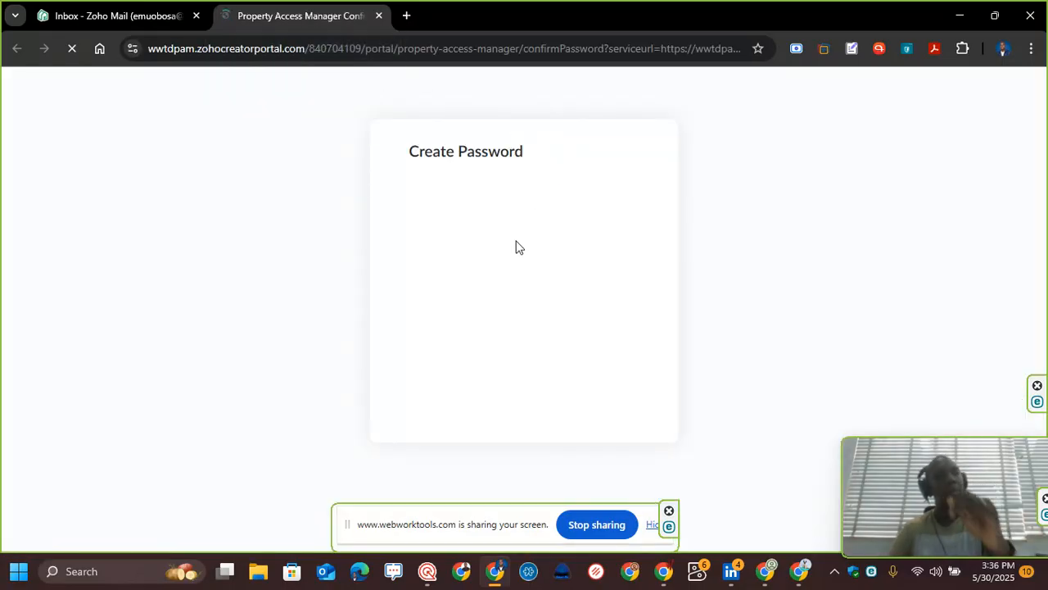
Step: Enter and confirm a new portal account password
left_click(472, 222)
type("•")
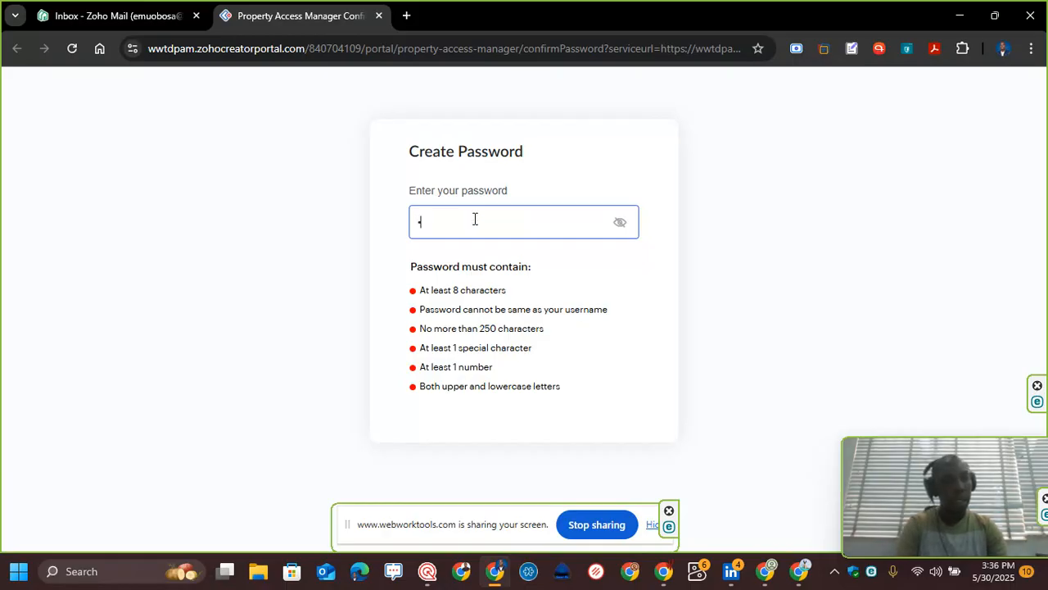
key("BackSpace")
type("•")
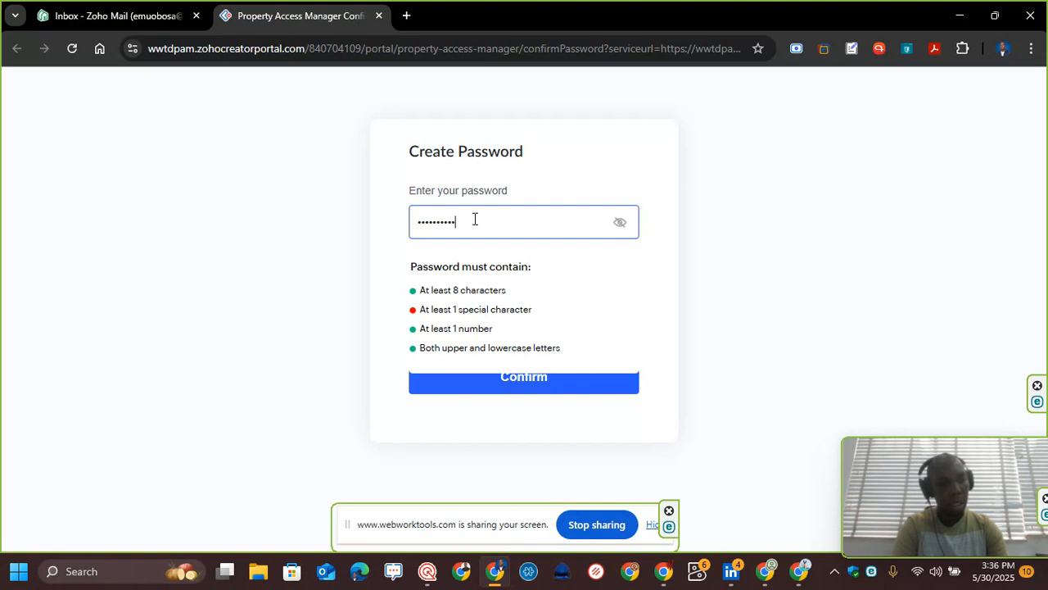
type("•")
key("Tab")
key("Tab")
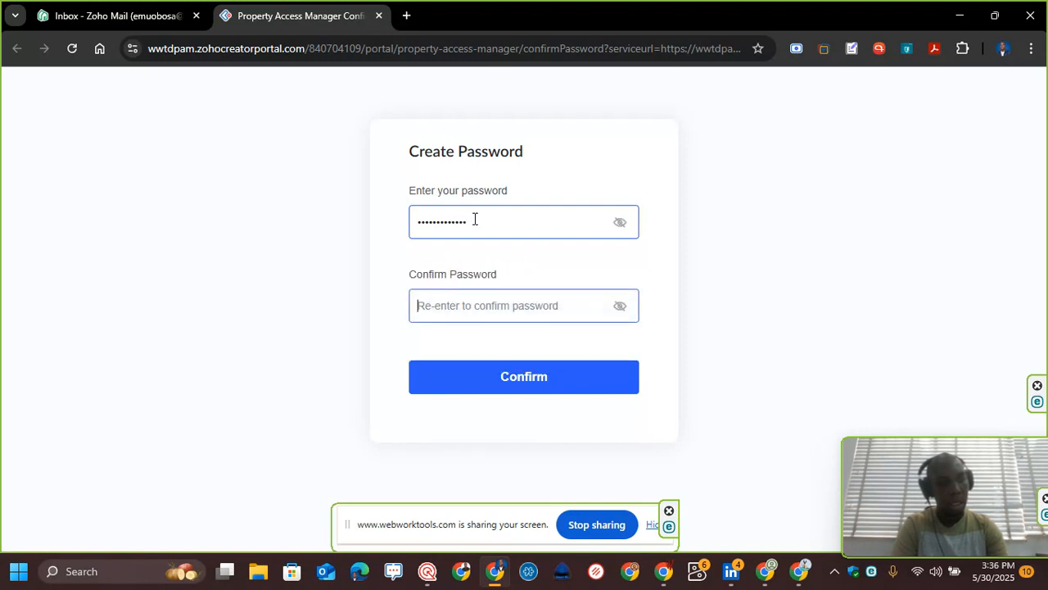
type("•••••••••")
key("ctrl+a")
type("•••")
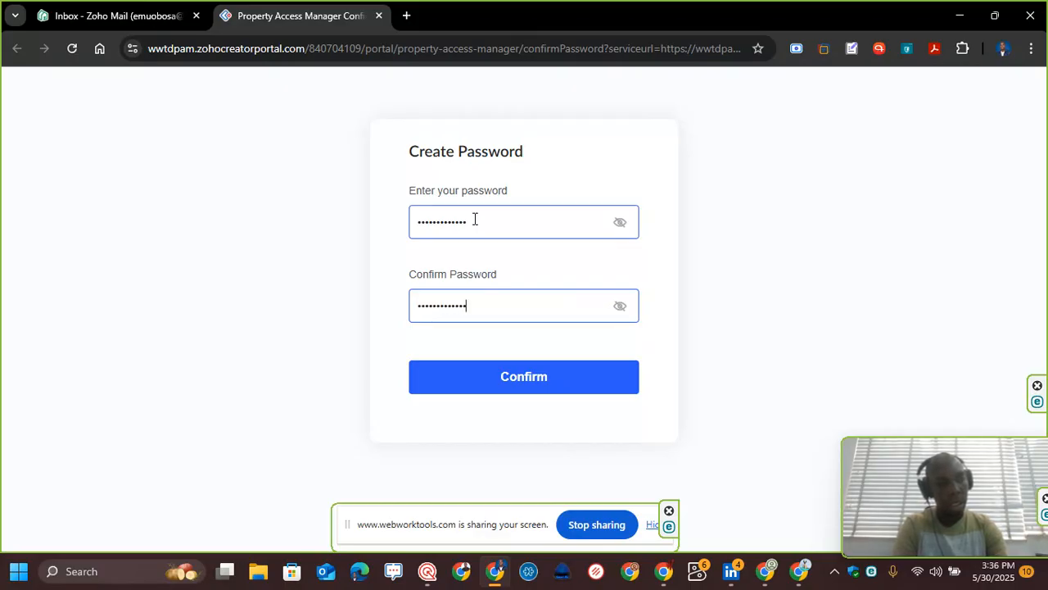
left_click(483, 379)
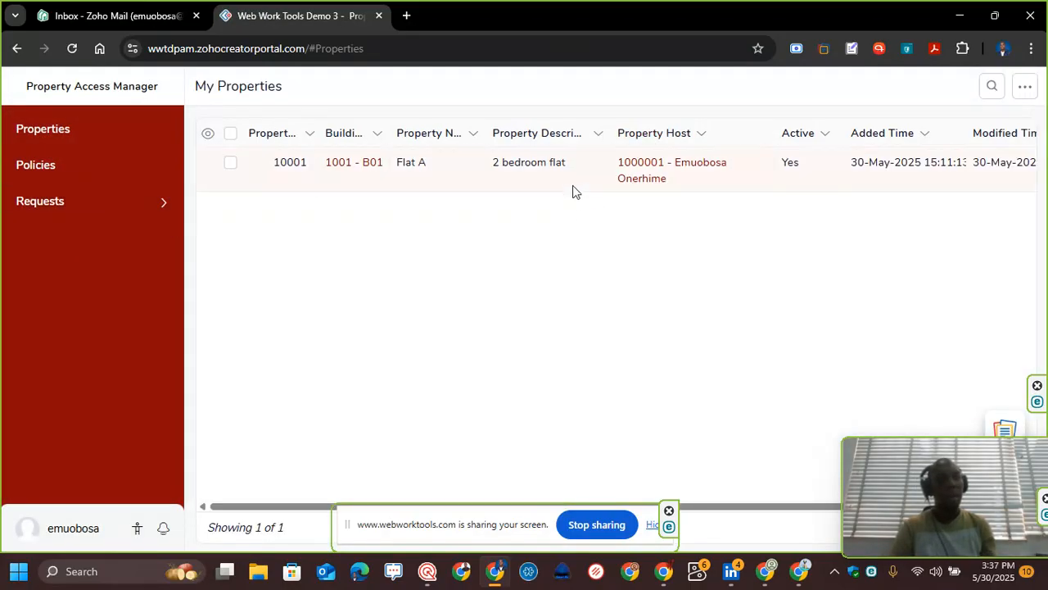
Step: Browse the portal's property record, the Policies page, and the My Requests report
left_click(571, 187)
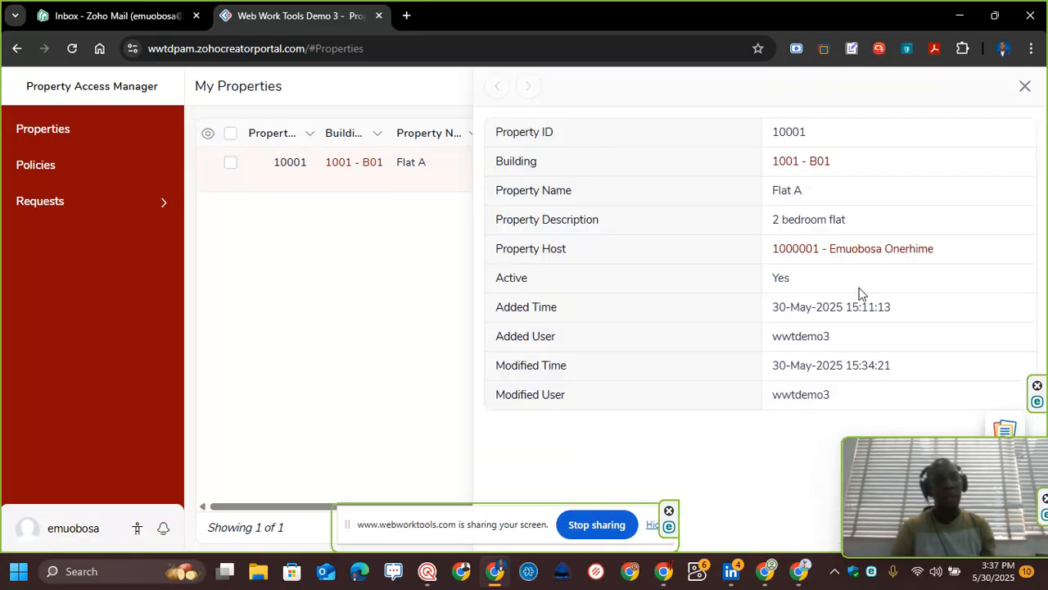
left_click(1023, 83)
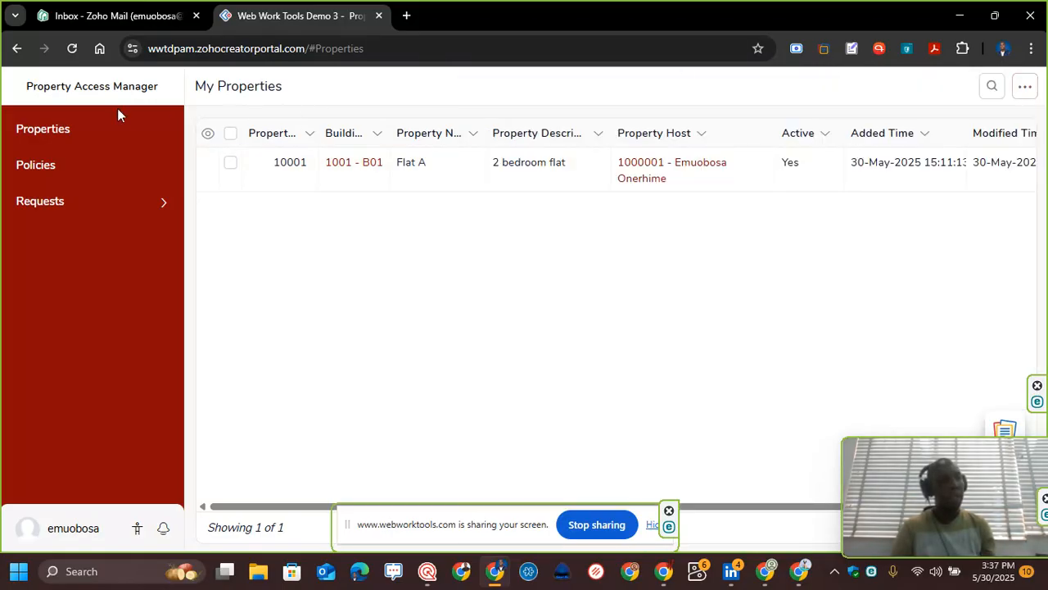
left_click(70, 162)
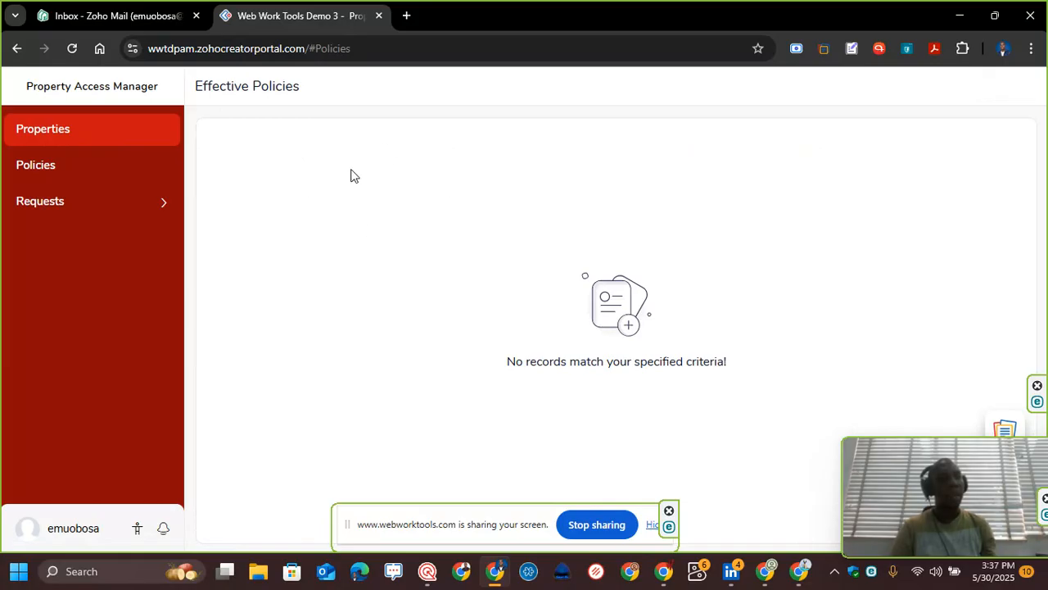
left_click(64, 203)
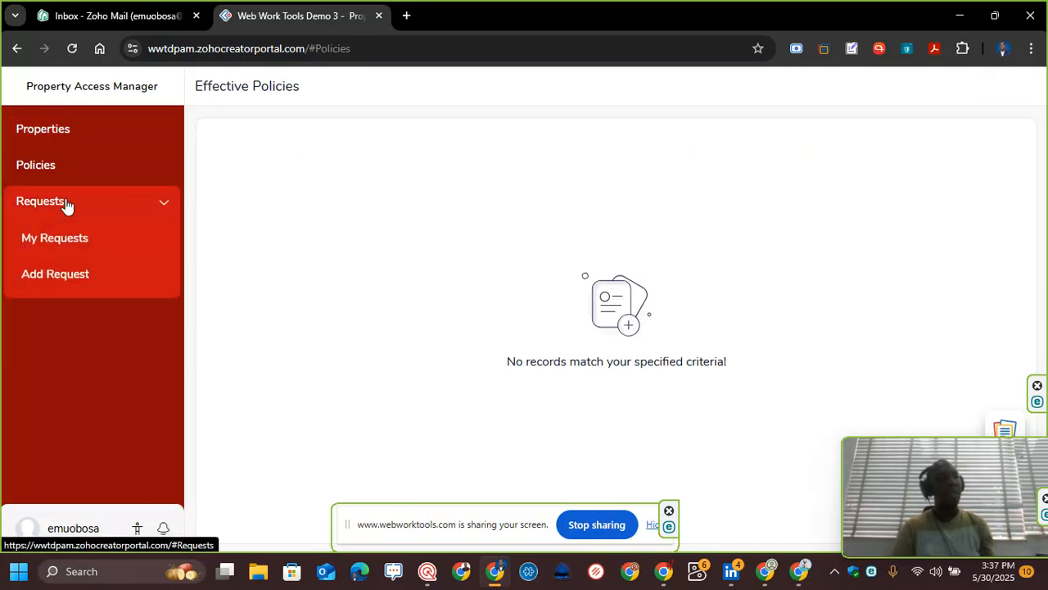
left_click(78, 237)
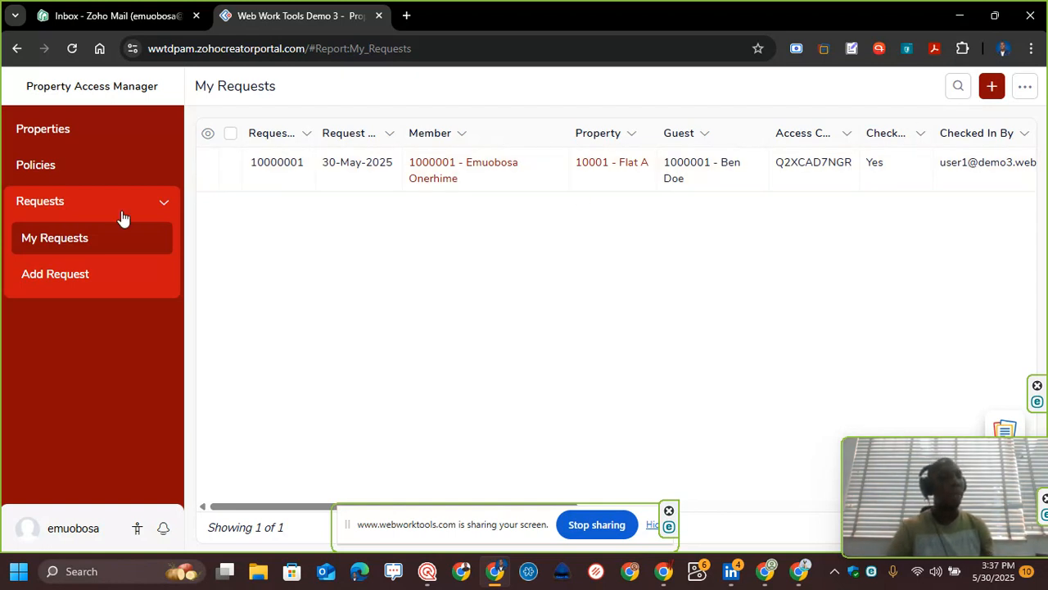
Step: Submit a portal request for property 10001 - Flat A with an existing guest, entering the guest's phone number
left_click(72, 281)
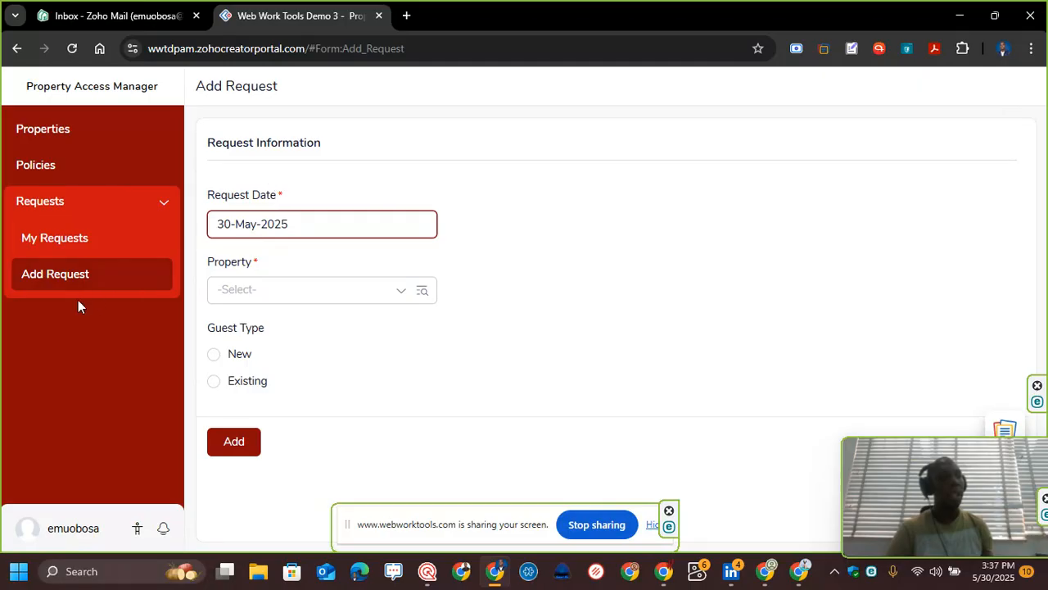
left_click(296, 288)
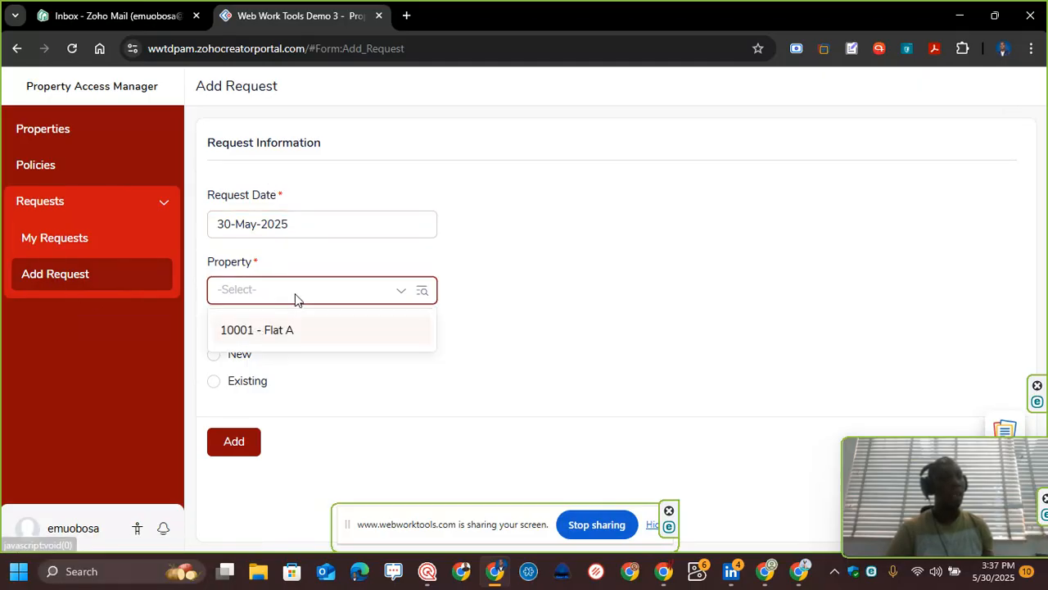
left_click(292, 332)
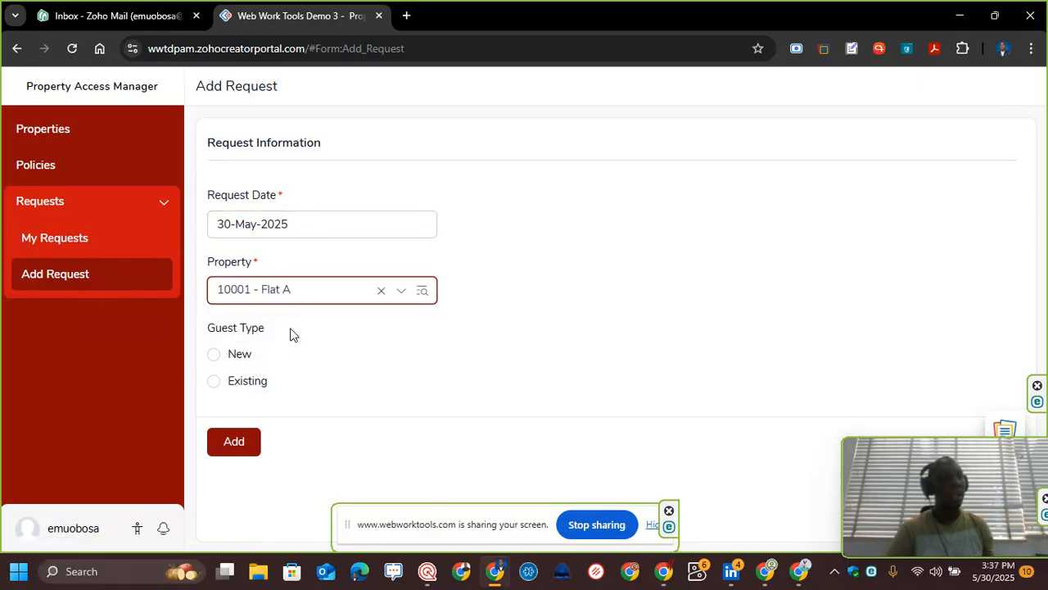
left_click(231, 387)
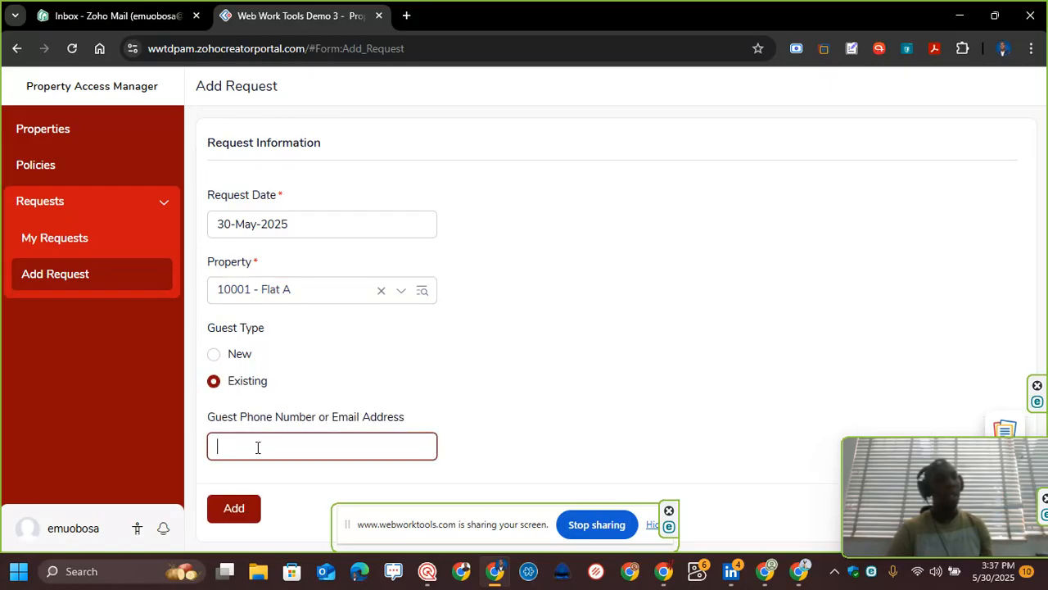
left_click(270, 441)
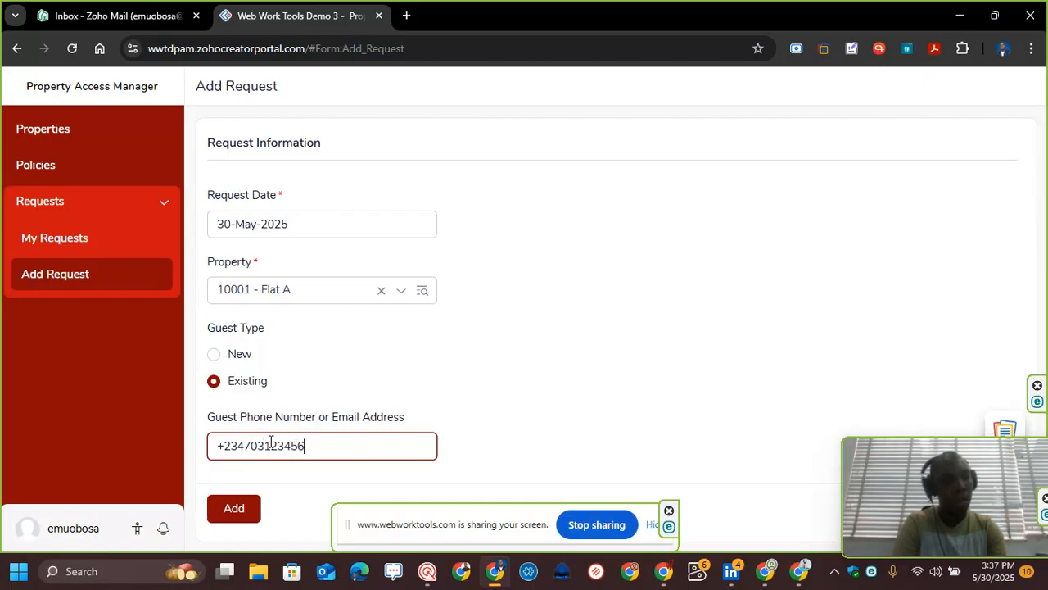
left_click(234, 511)
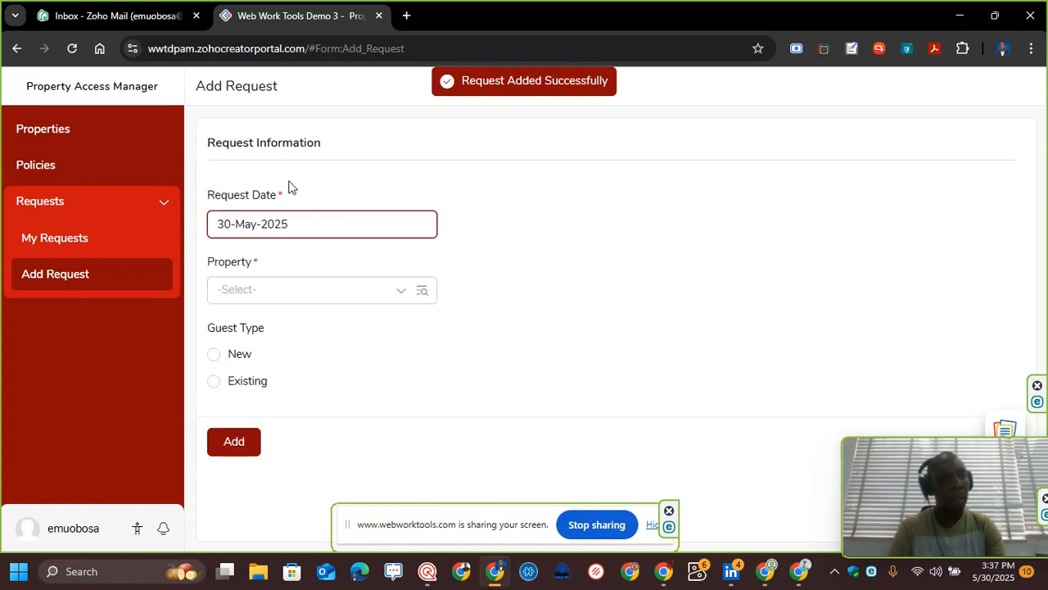
Step: Open the new request in My Requests, view its details and edit form, and highlight its access code
left_click(104, 239)
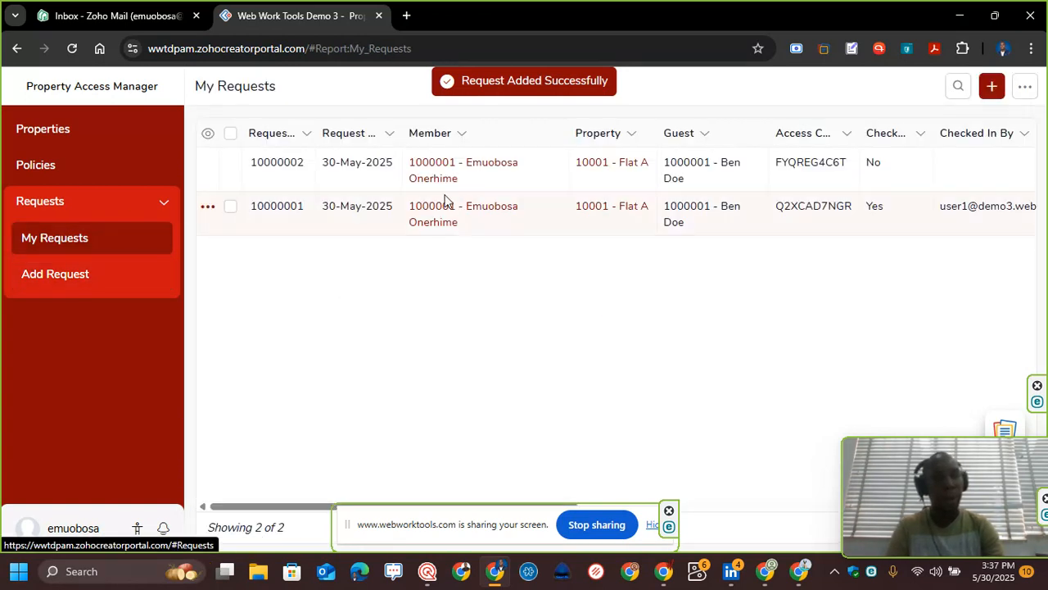
left_click(371, 179)
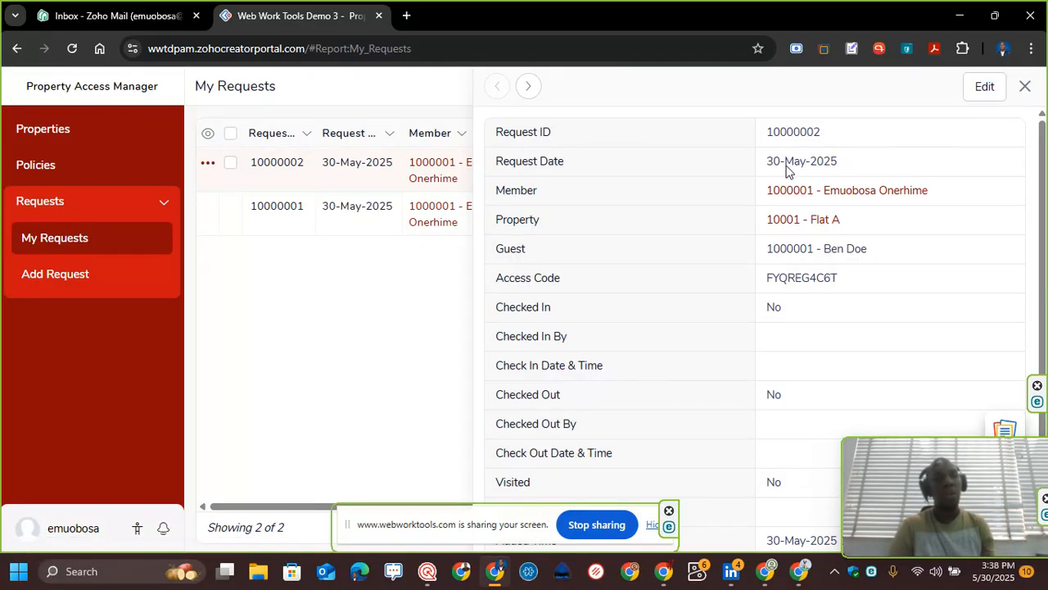
left_click(980, 88)
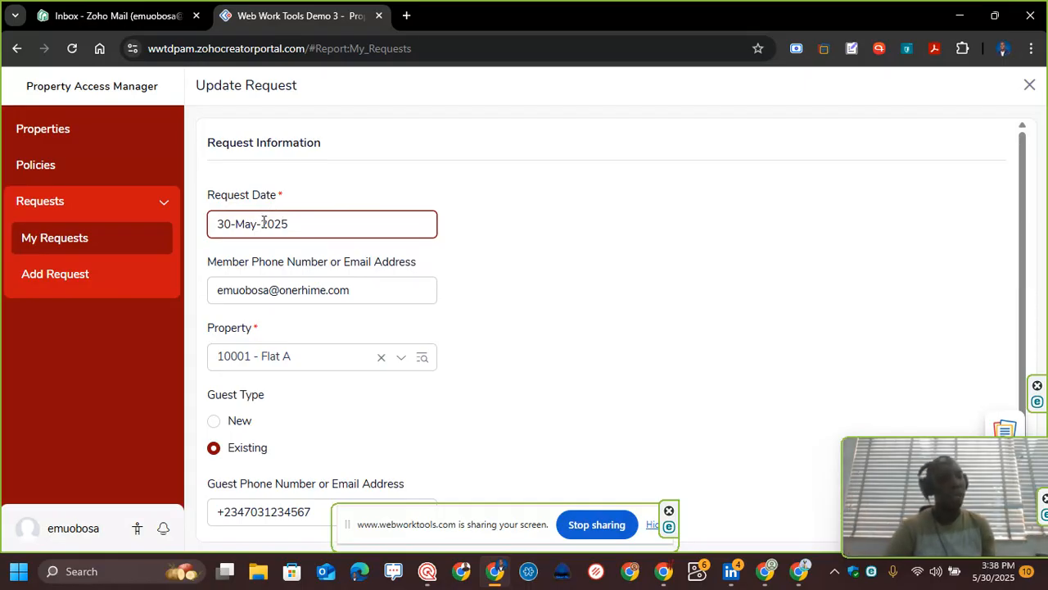
left_click(104, 245)
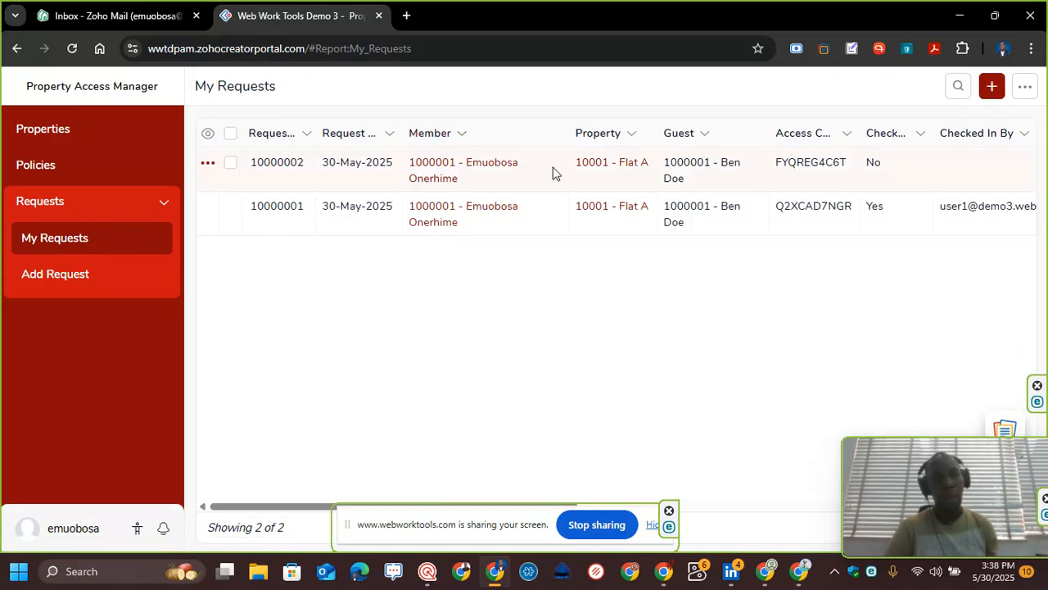
left_click(553, 171)
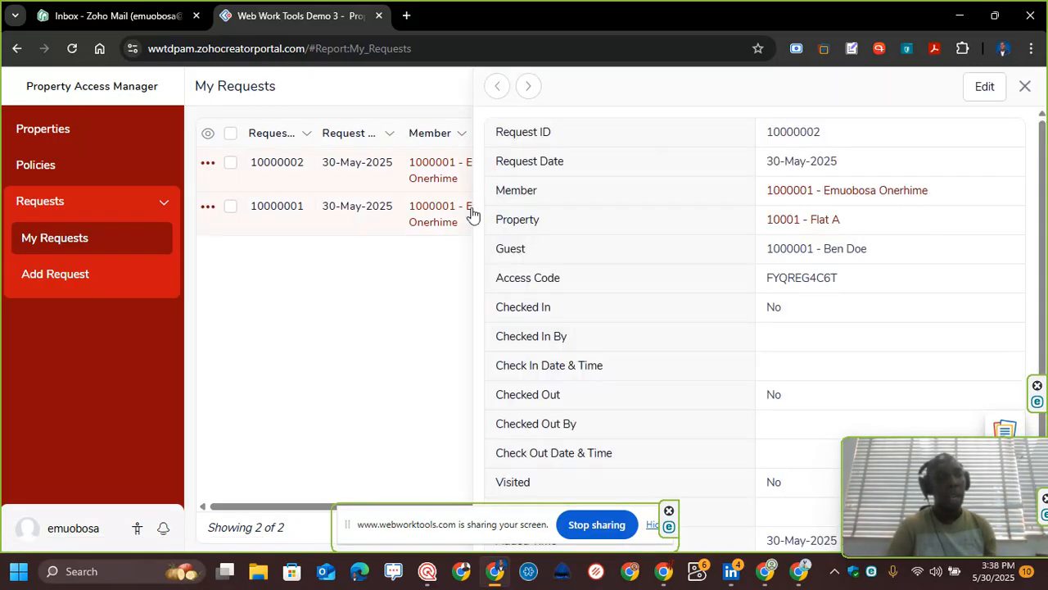
left_click_drag(843, 281, 766, 288)
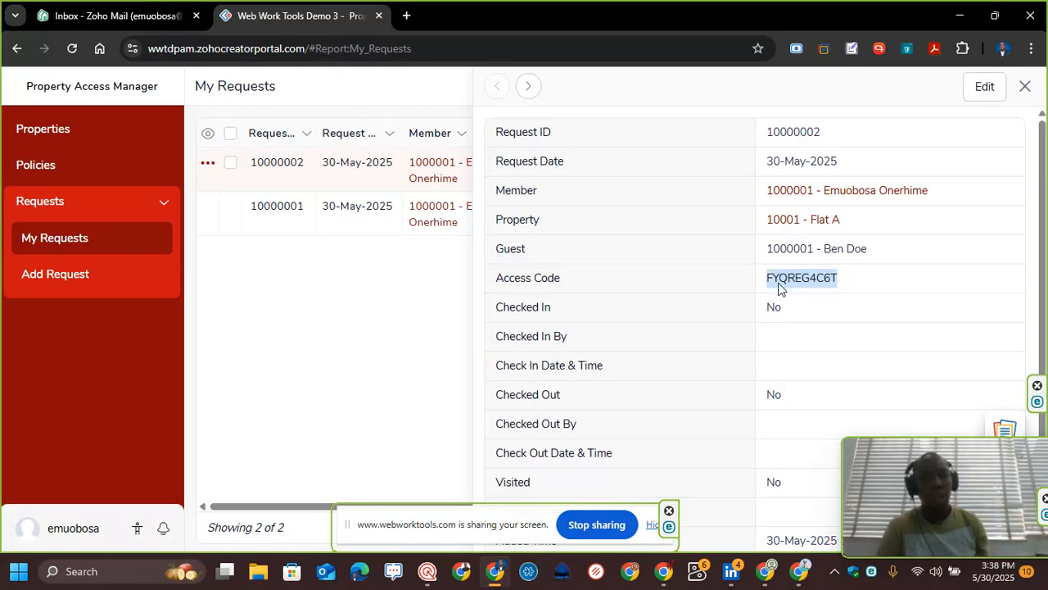
left_click(767, 291)
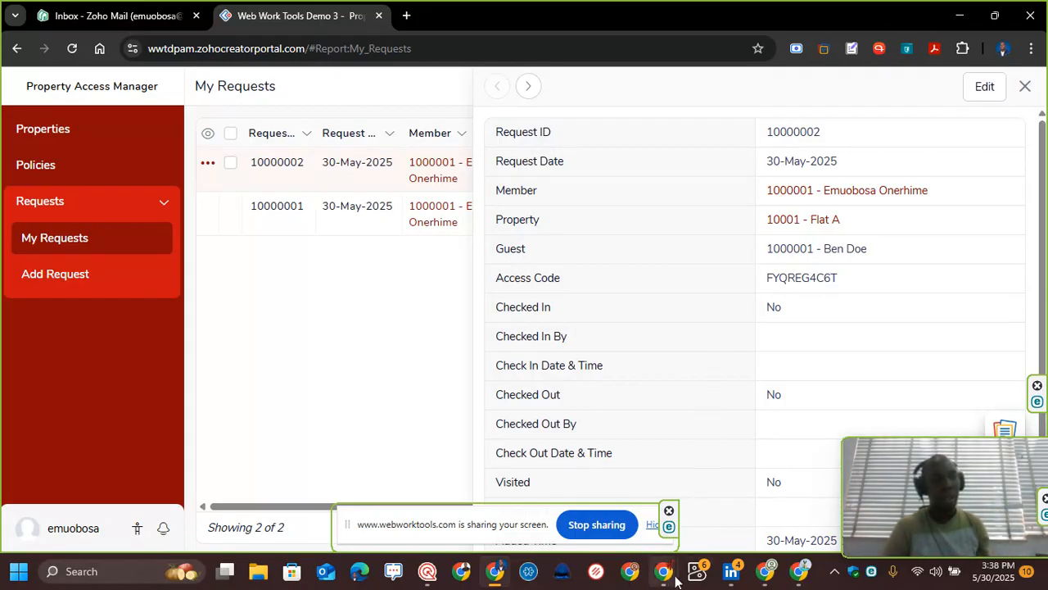
Step: Switch back to the admin Chrome window and its Property Access Manager app tab
mouse_move(663, 573)
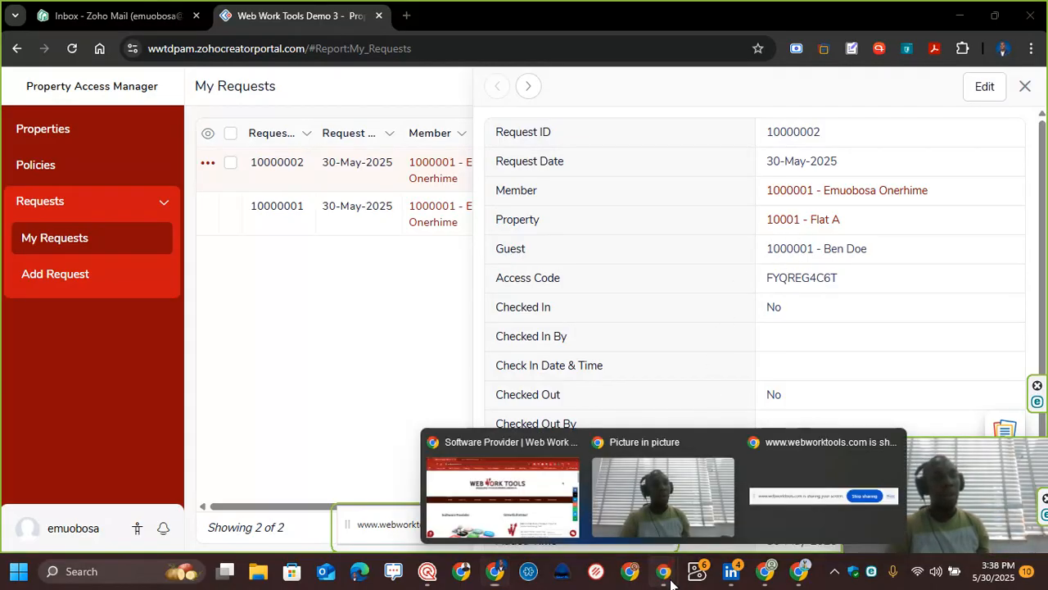
left_click(526, 511)
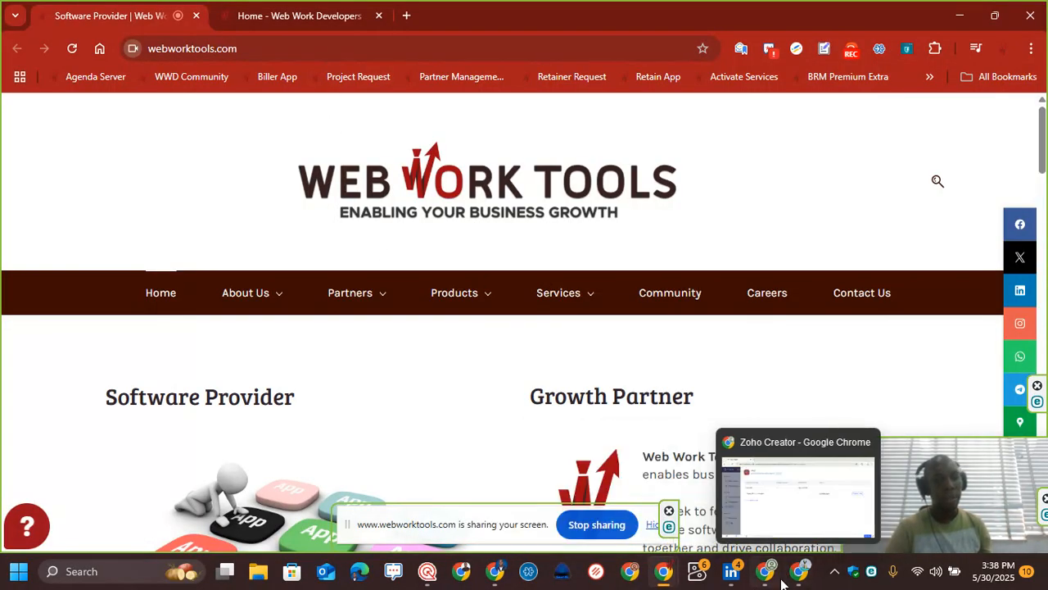
left_click(770, 578)
left_click(794, 578)
left_click(766, 573)
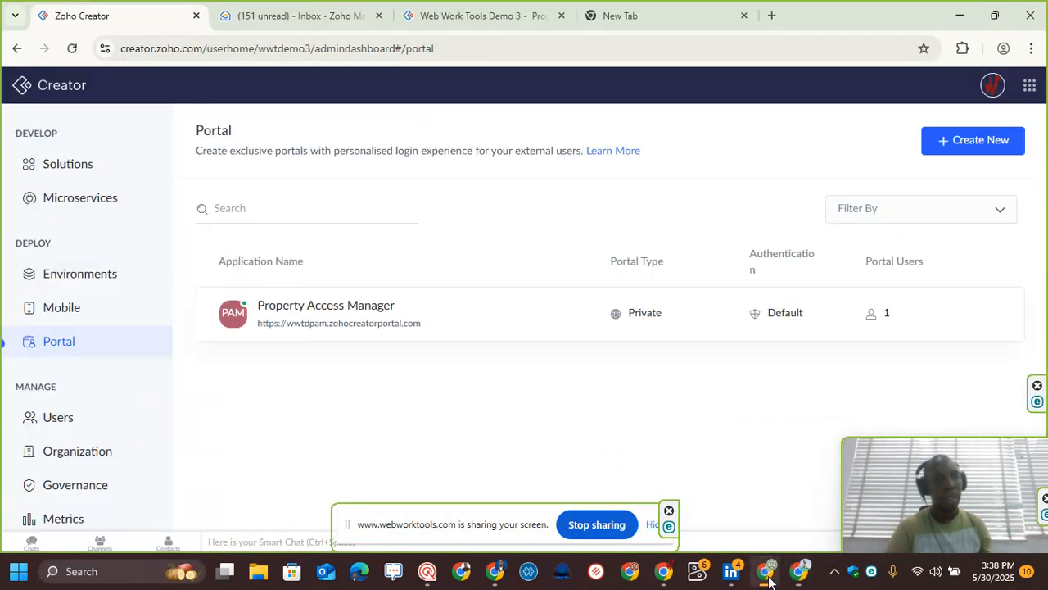
left_click(464, 15)
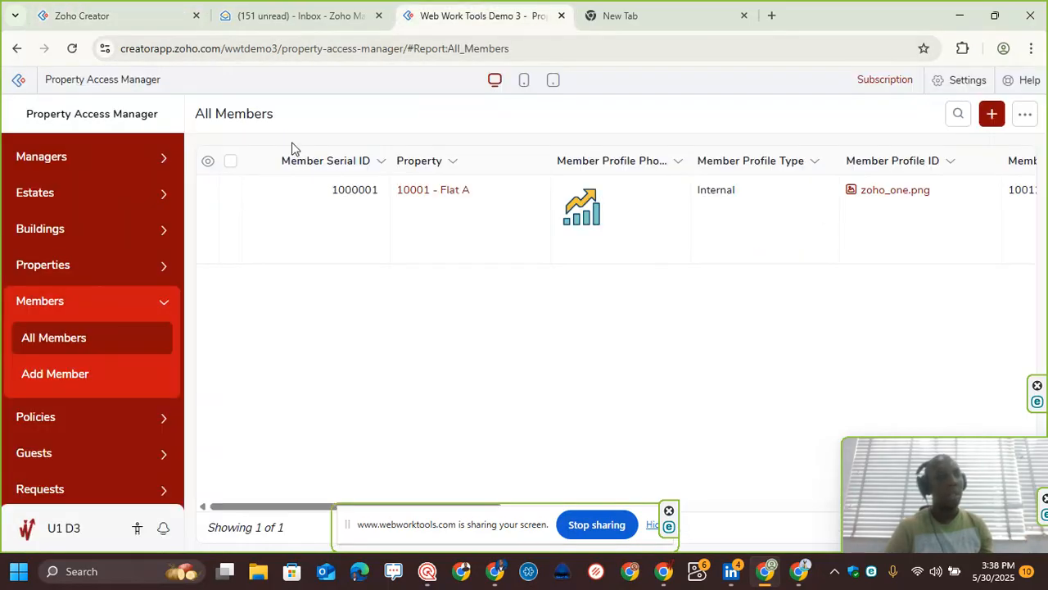
Step: Open All Requests and search for requests whose Guest contains Ben Doe
scroll(140, 421, "down", 1)
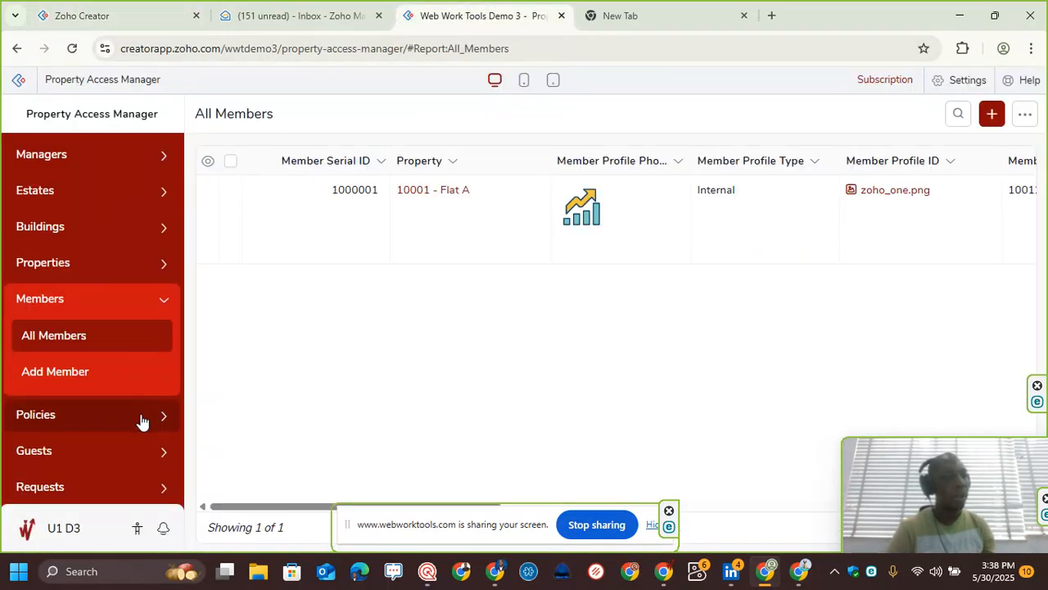
left_click(85, 490)
left_click(86, 442)
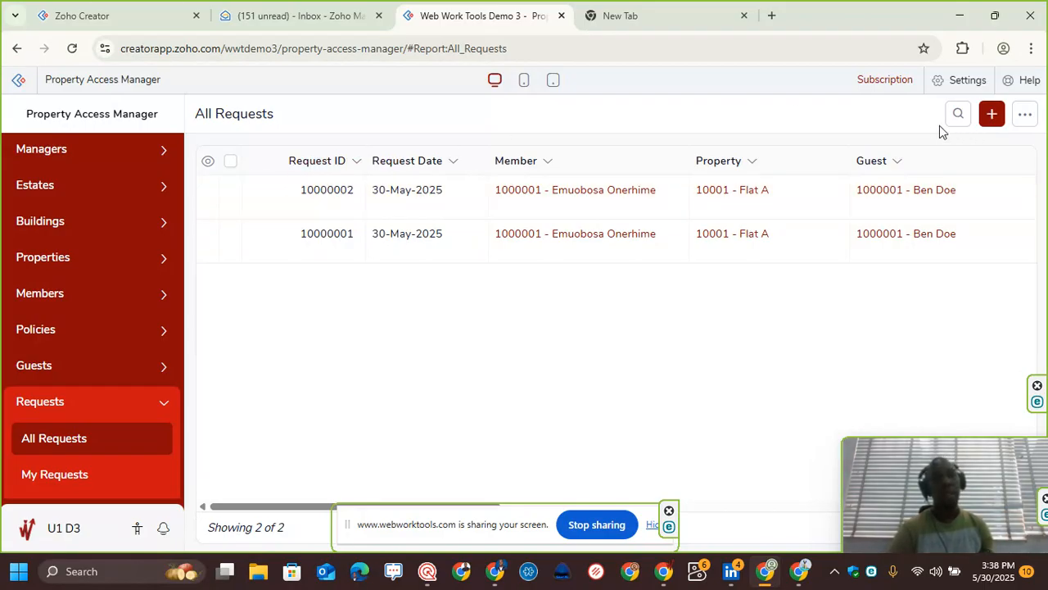
left_click(959, 114)
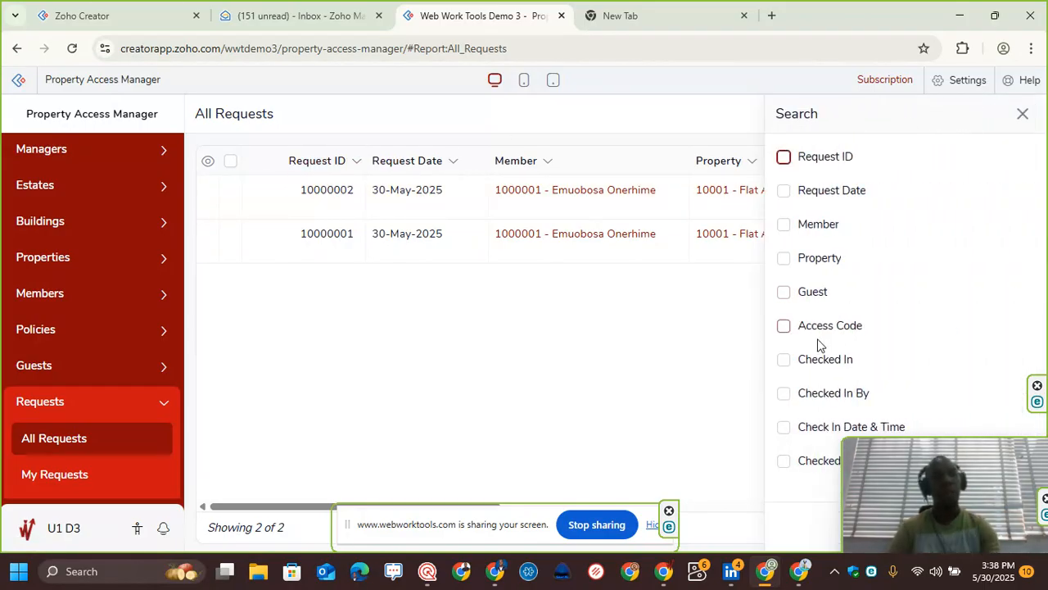
left_click(813, 294)
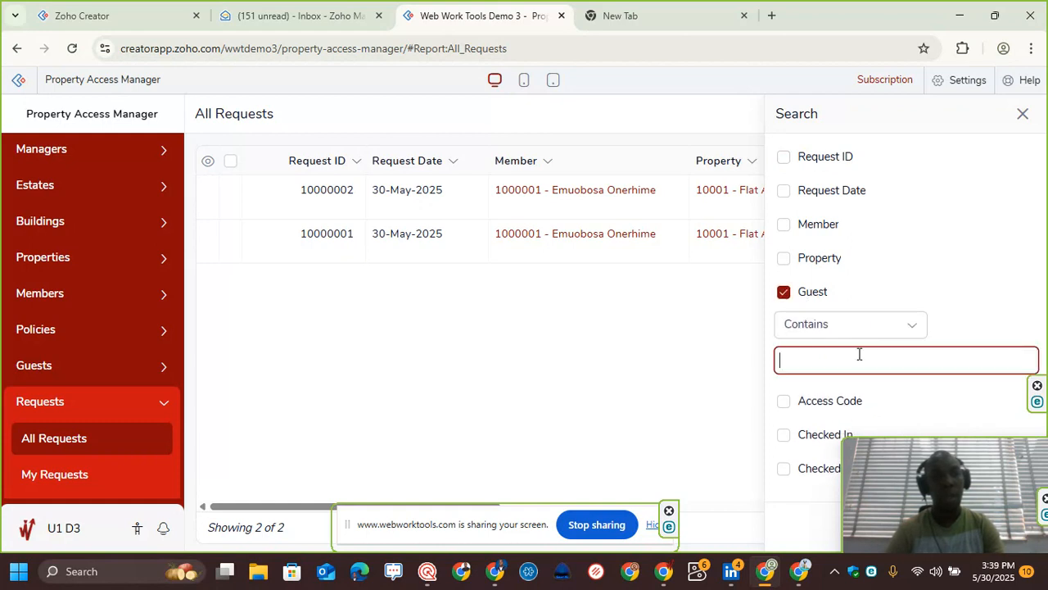
type("Ben Doe")
key("Return")
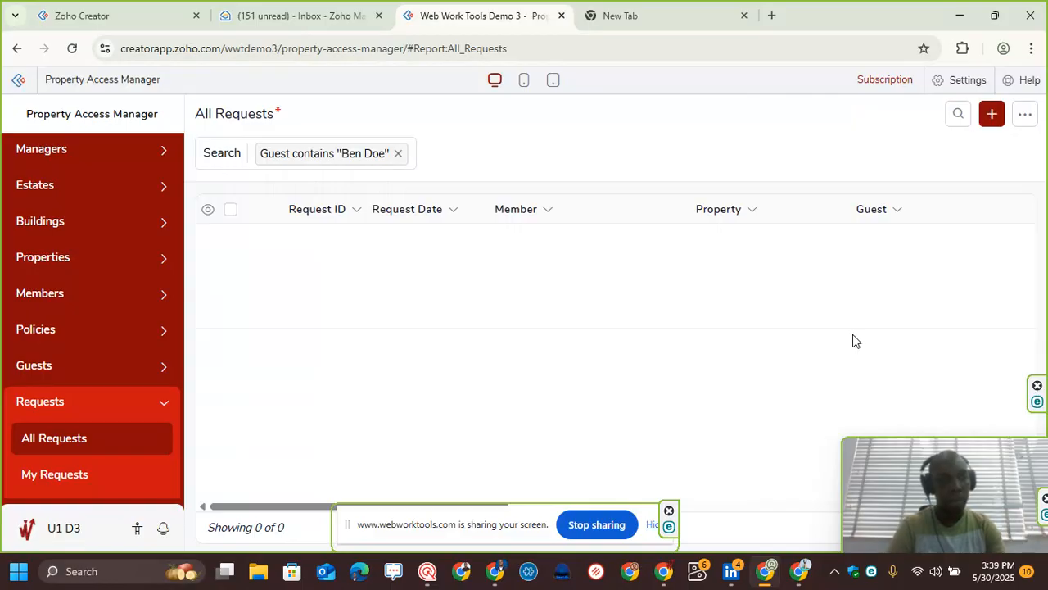
Step: Clear the guest search filter and reopen the request search panel
left_click(398, 154)
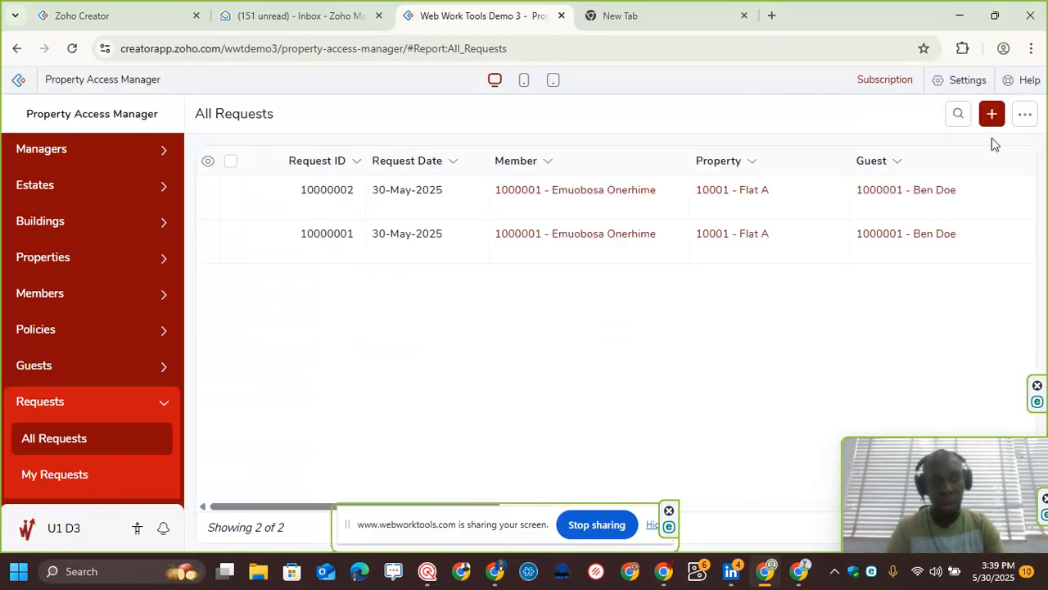
left_click(958, 116)
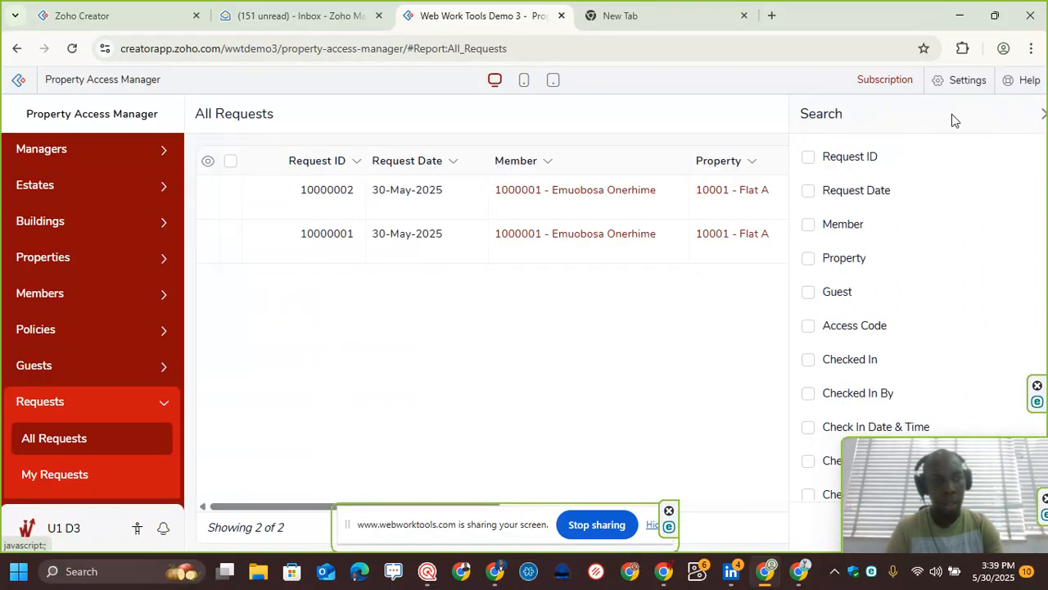
scroll(865, 248, "down", 3)
scroll(861, 277, "up", 3)
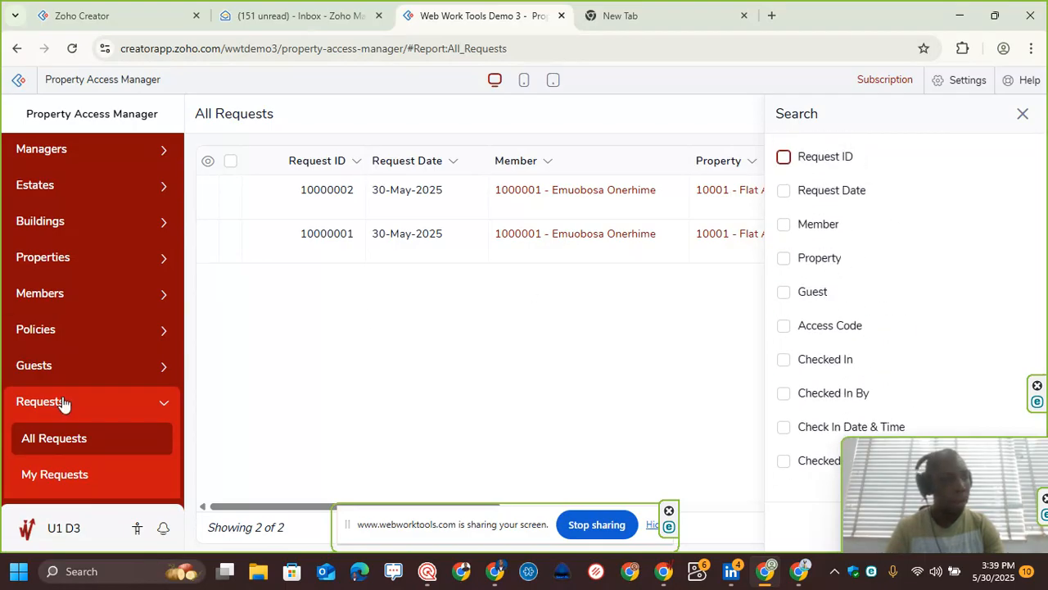
Step: Open All Guests and search for guests whose Guest Full Name contains Ben Doe
left_click(31, 367)
left_click(91, 409)
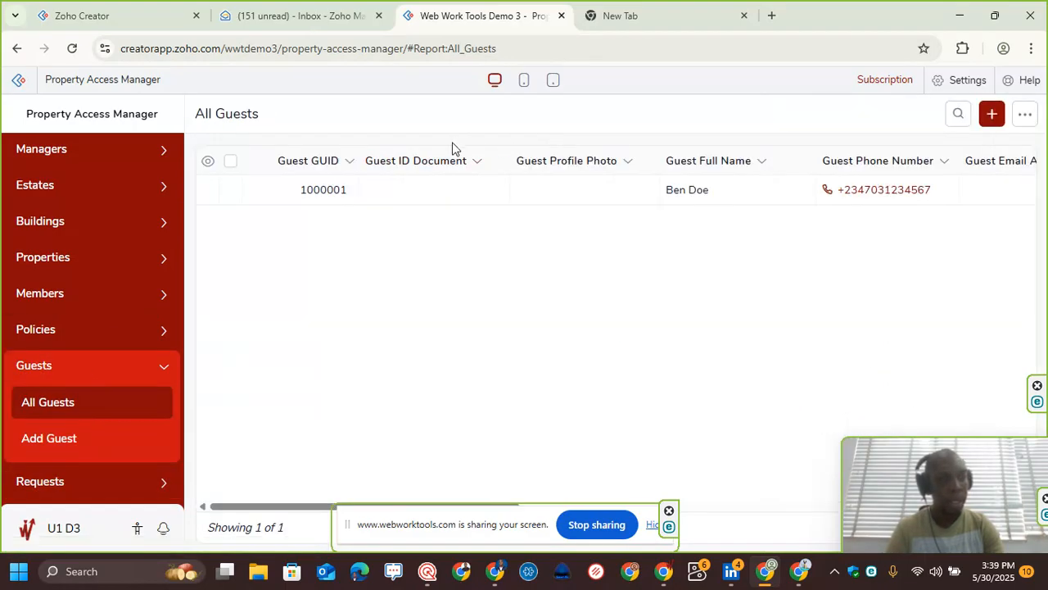
left_click(957, 113)
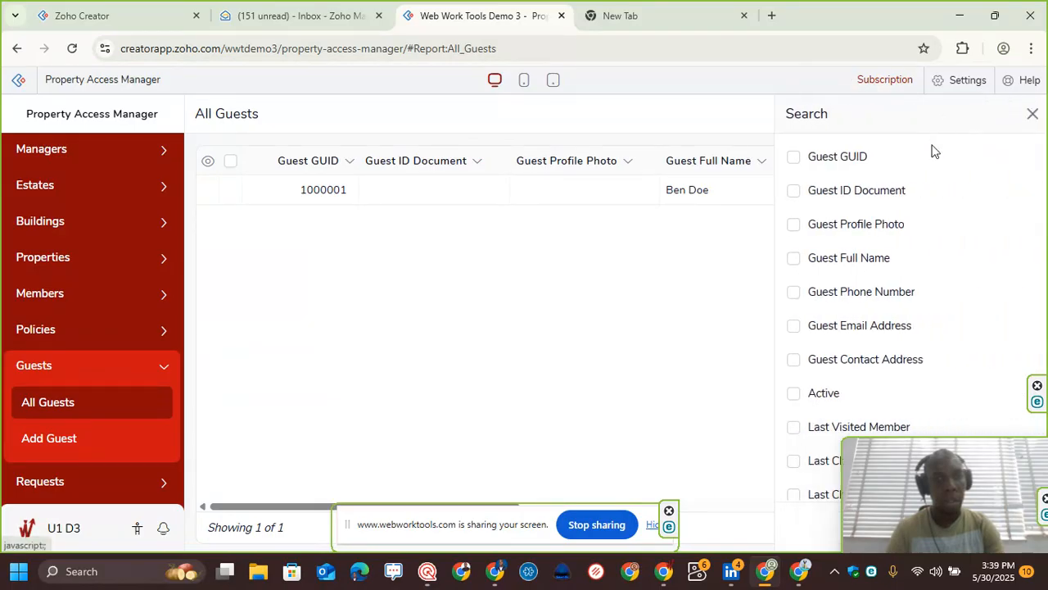
left_click(831, 261)
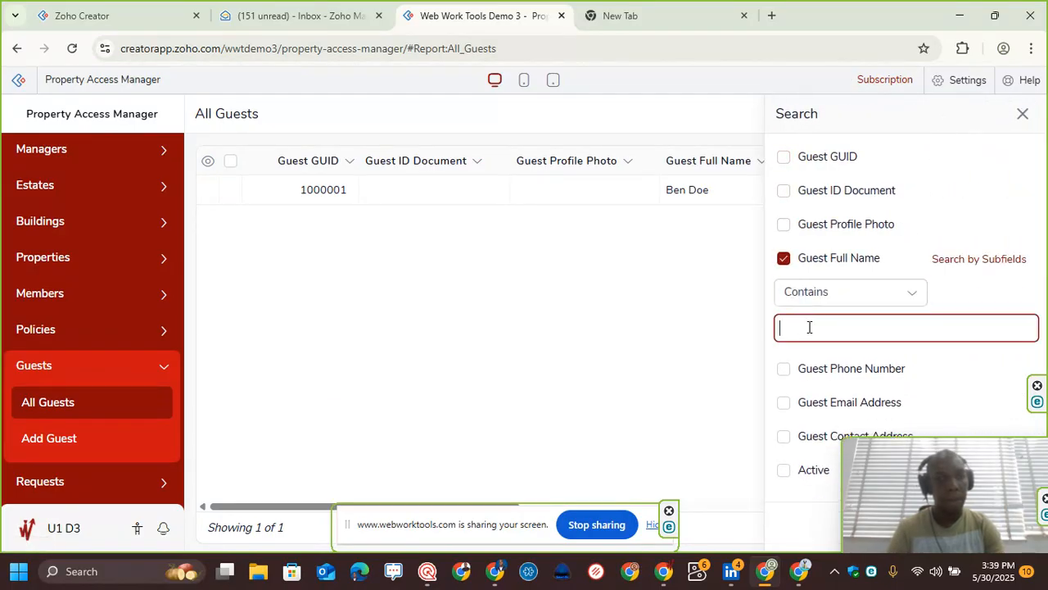
type("Ben Doe")
key("Return")
key("Return")
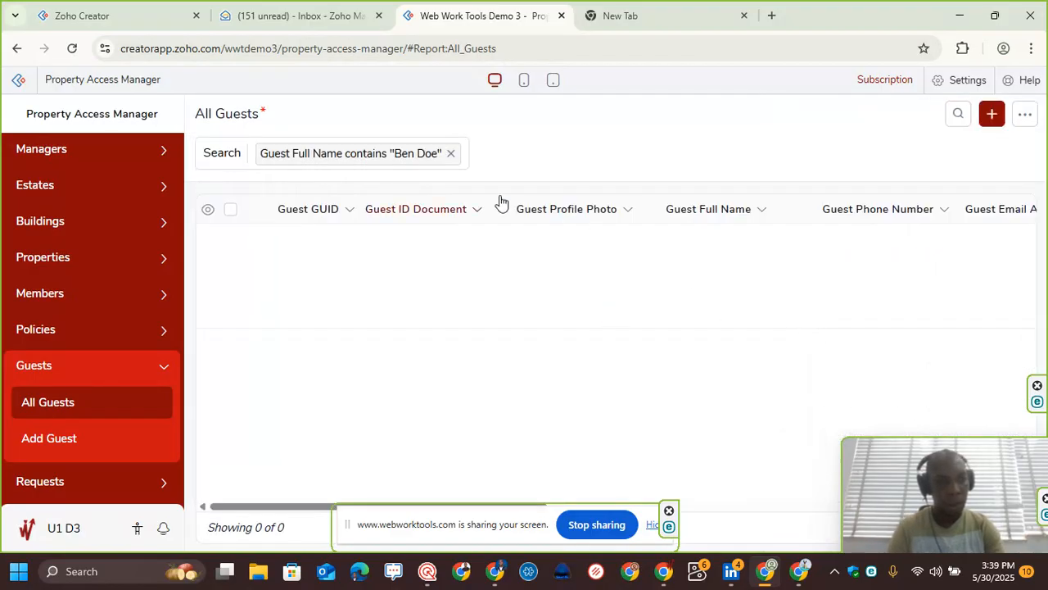
Step: Clear the name filter and view Ben Doe's guest record
left_click(453, 153)
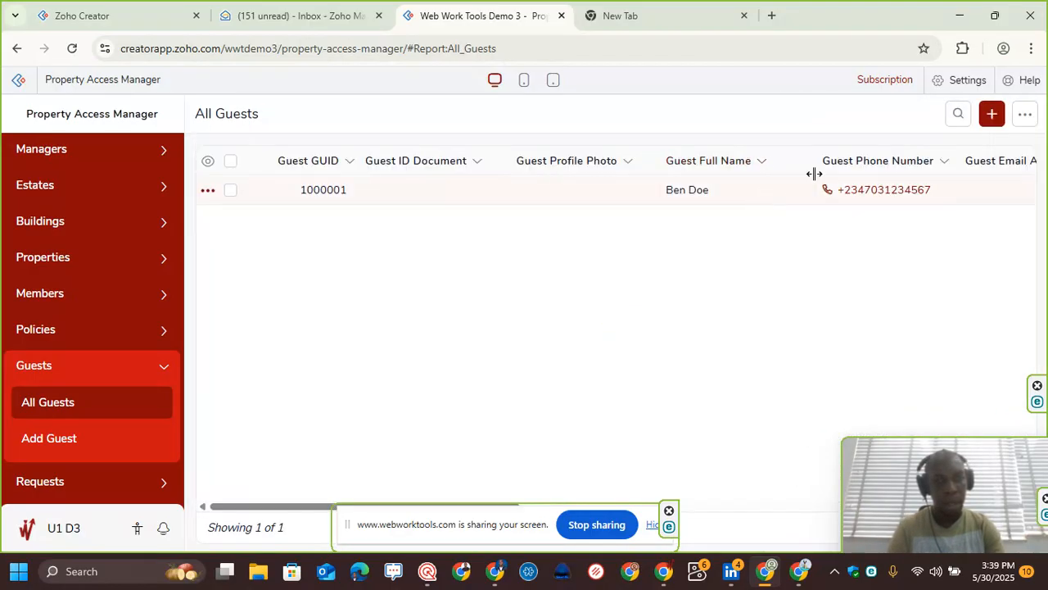
left_click(526, 190)
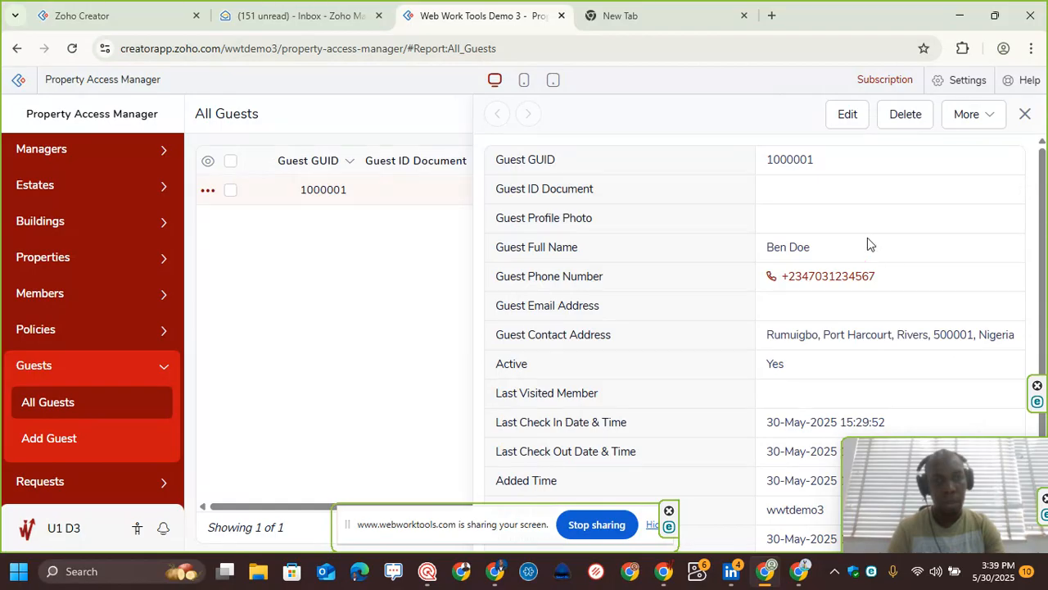
left_click(1024, 114)
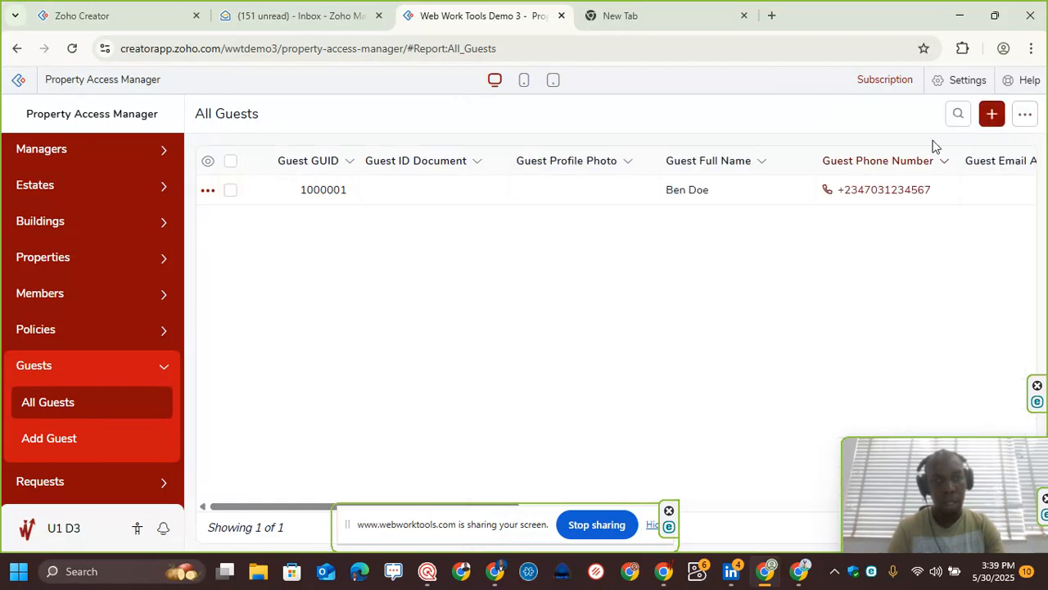
Step: Search All Guests for a Guest Full Name containing Ben
left_click(957, 116)
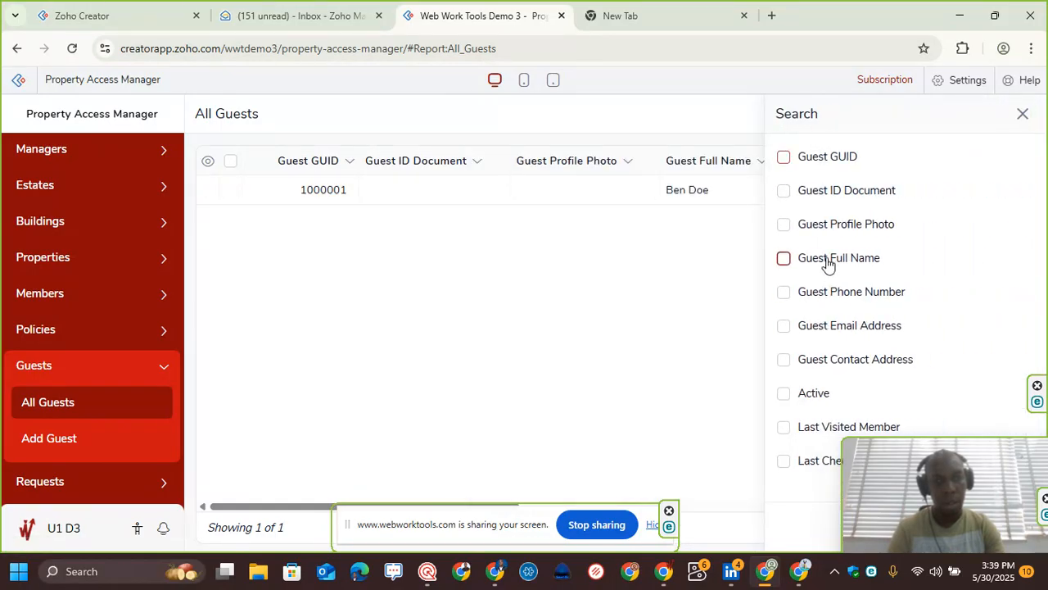
left_click(828, 260)
left_click(817, 325)
type("Ben")
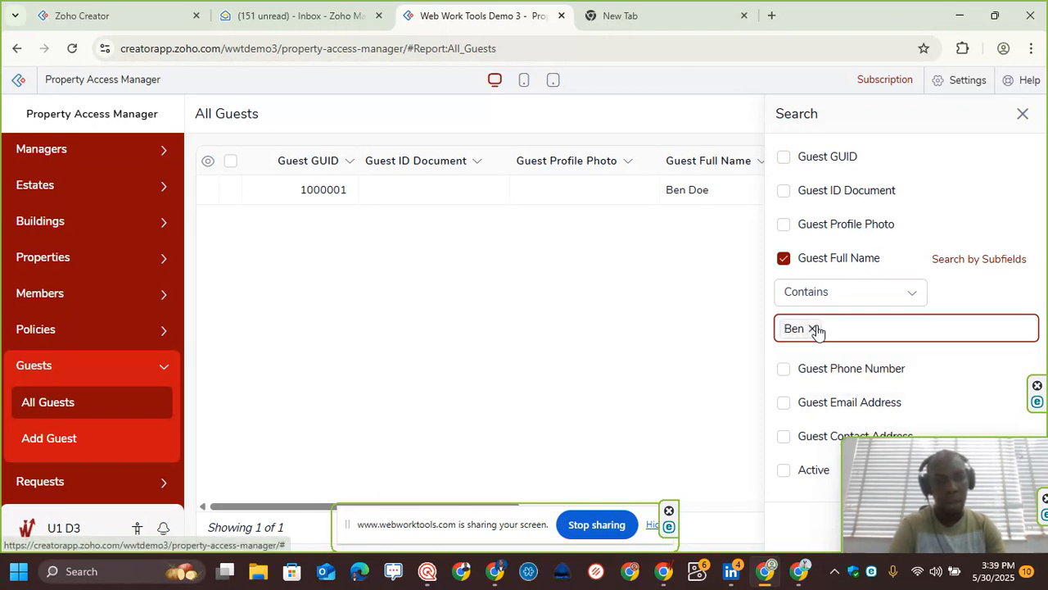
key("Return")
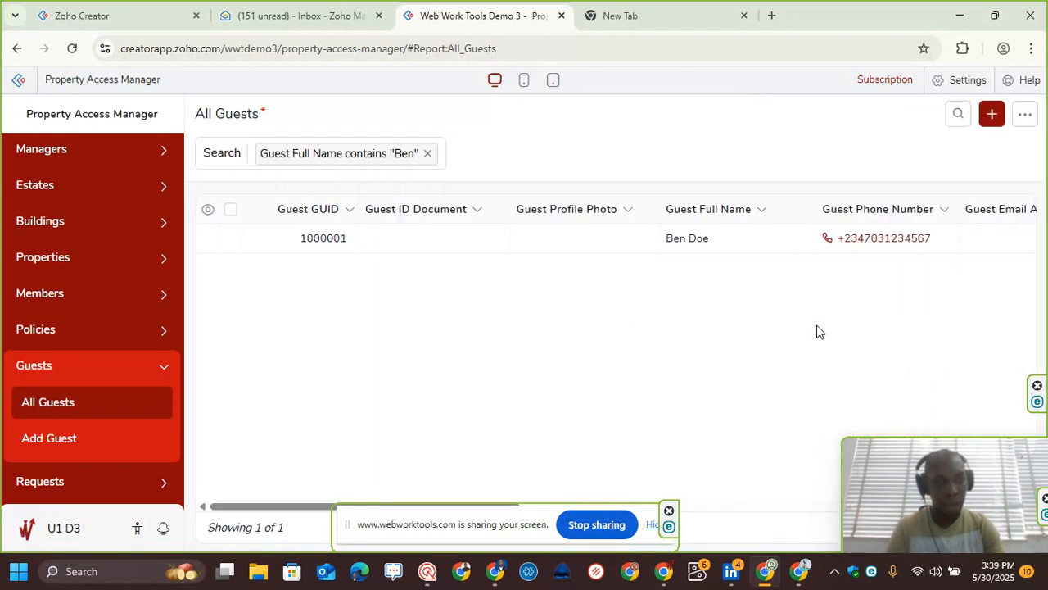
Step: Open Ben Doe's guest record and its edit form
left_click(486, 247)
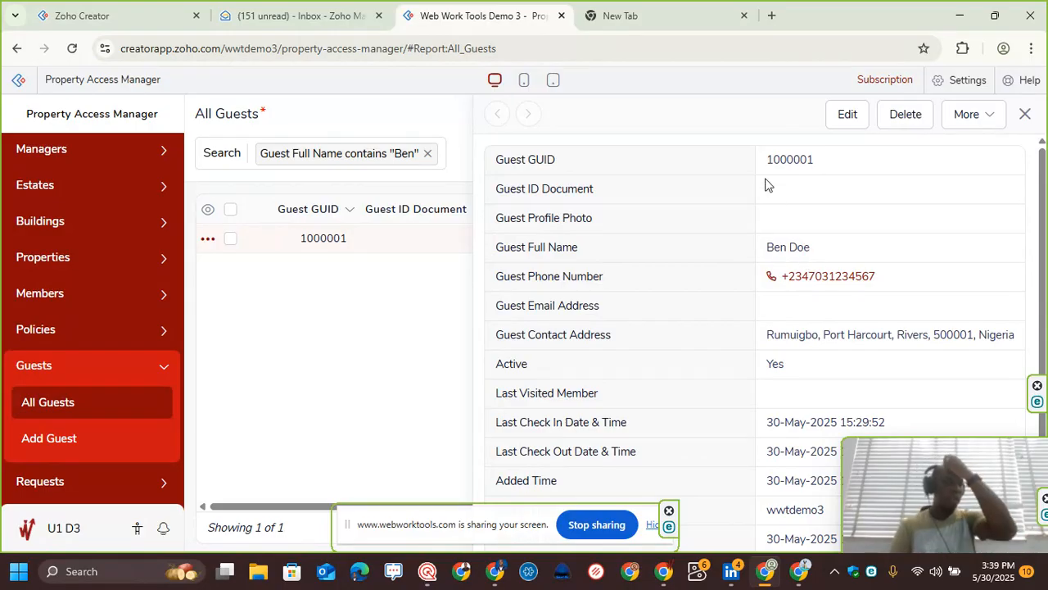
left_click(847, 115)
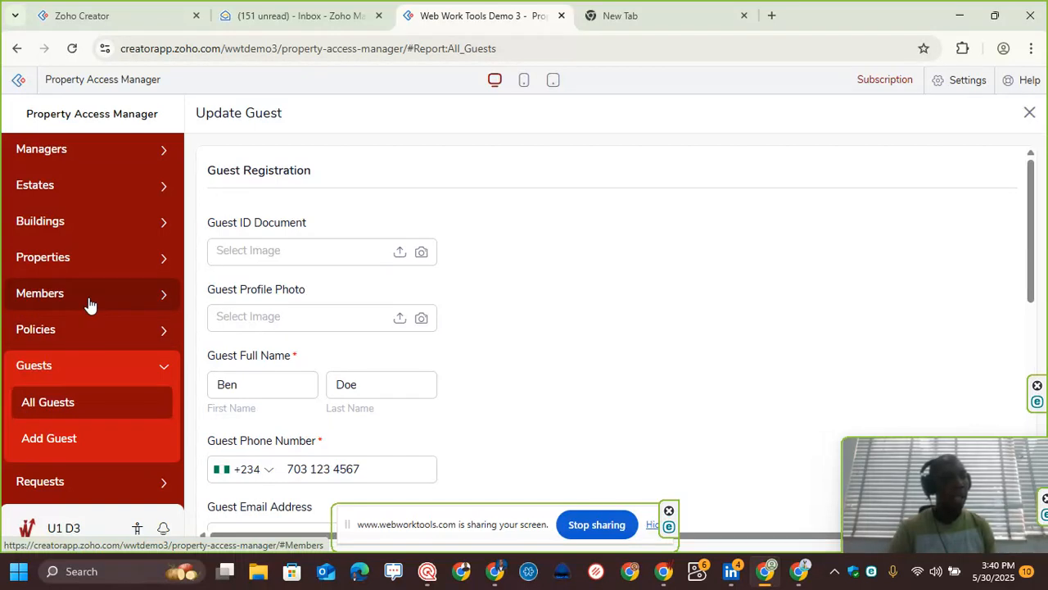
Step: Open All Requests and inspect request 10000002 along with its member's details
left_click(102, 481)
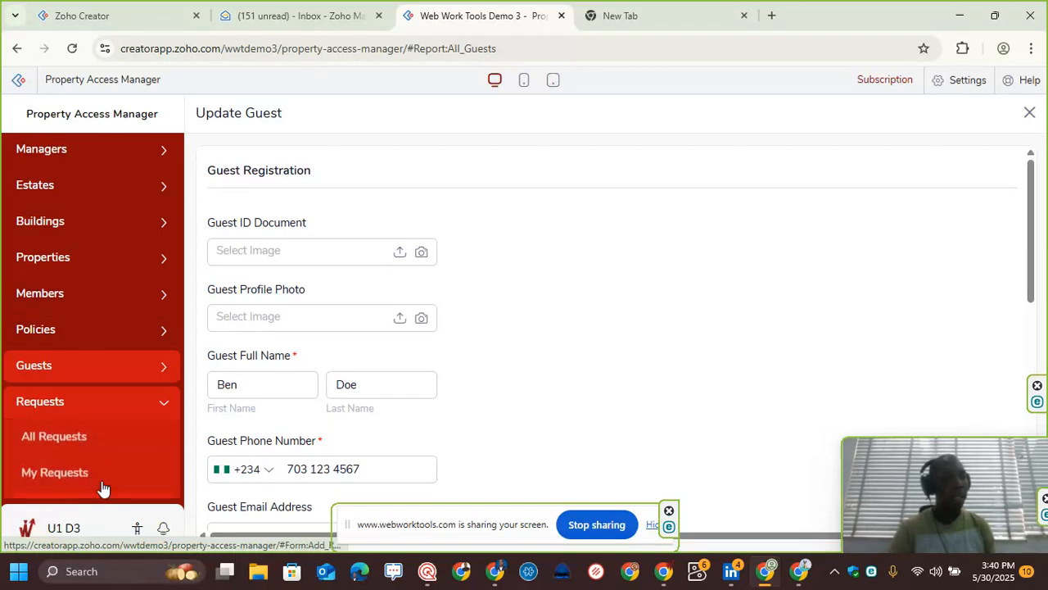
left_click(92, 438)
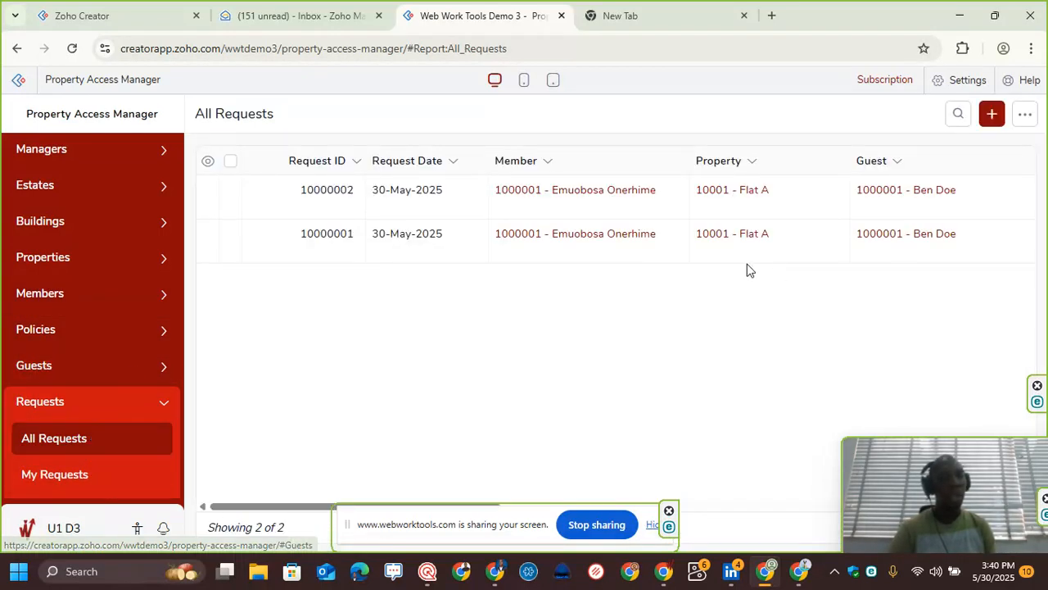
left_click(260, 199)
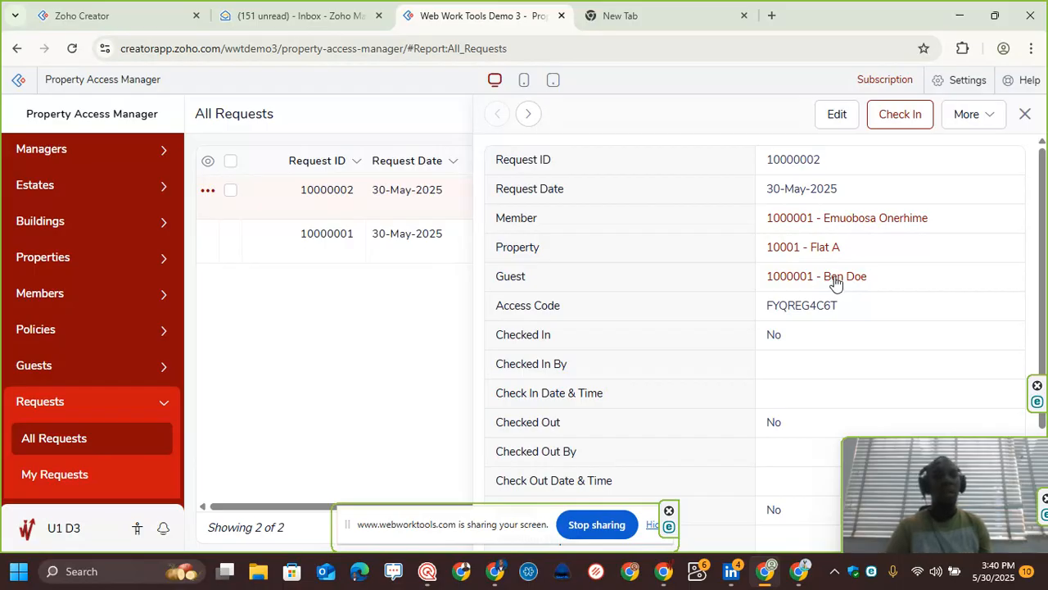
left_click(859, 221)
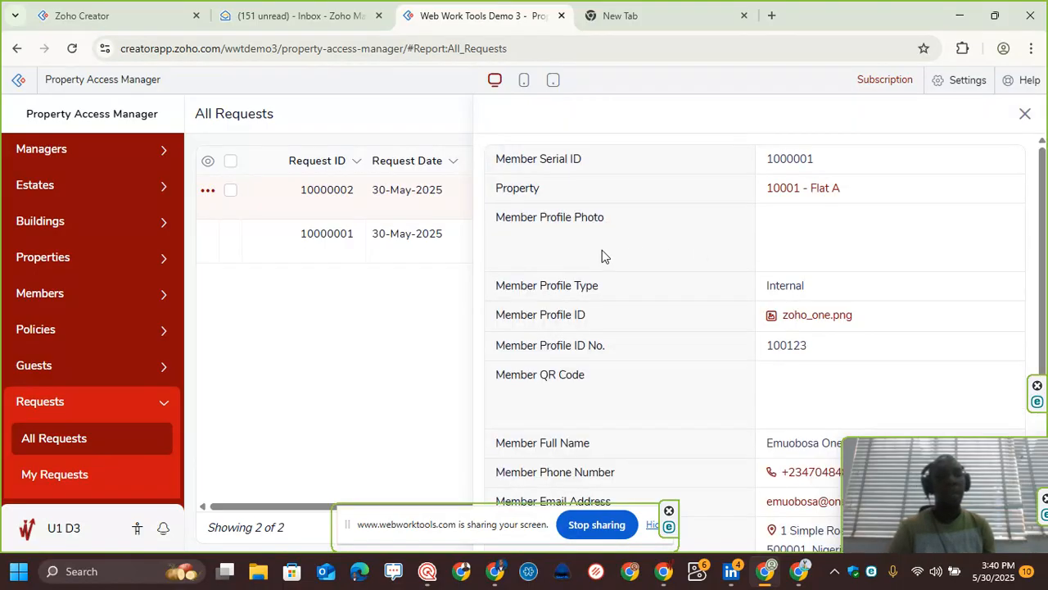
scroll(811, 283, "down", 3)
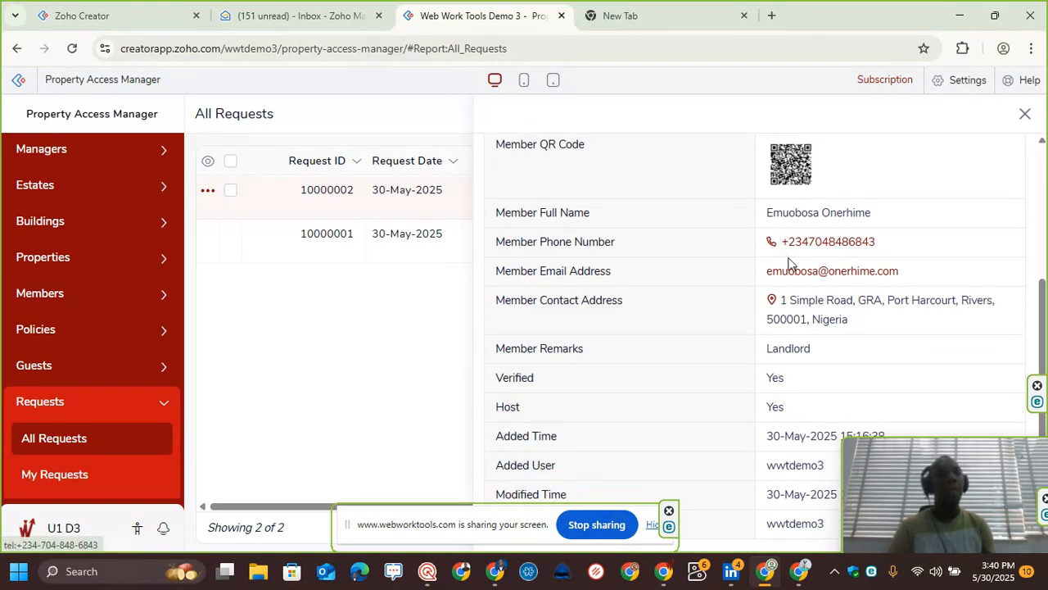
scroll(737, 237, "up", 3)
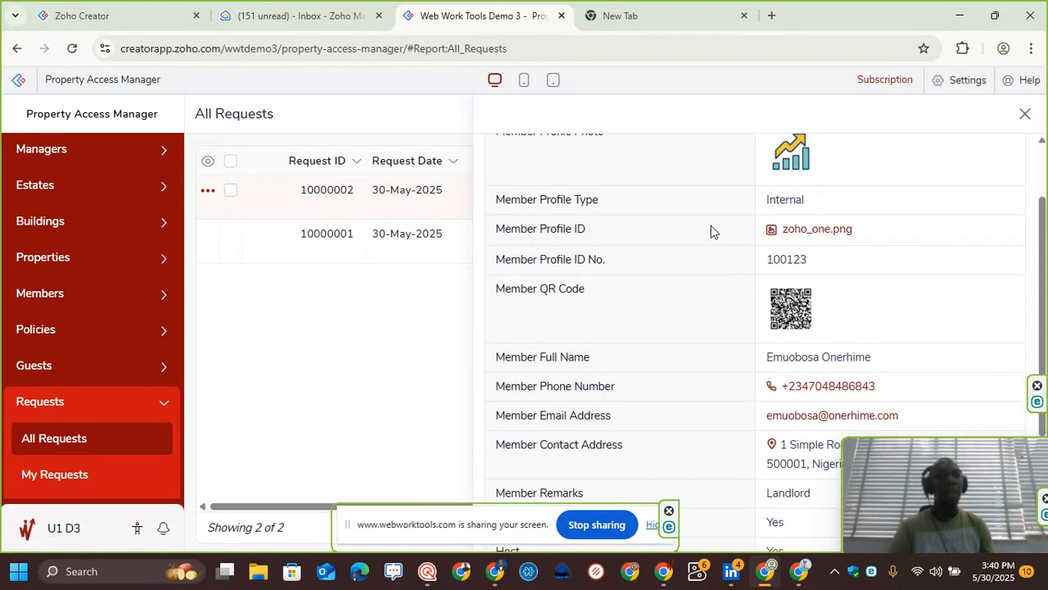
left_click(1027, 114)
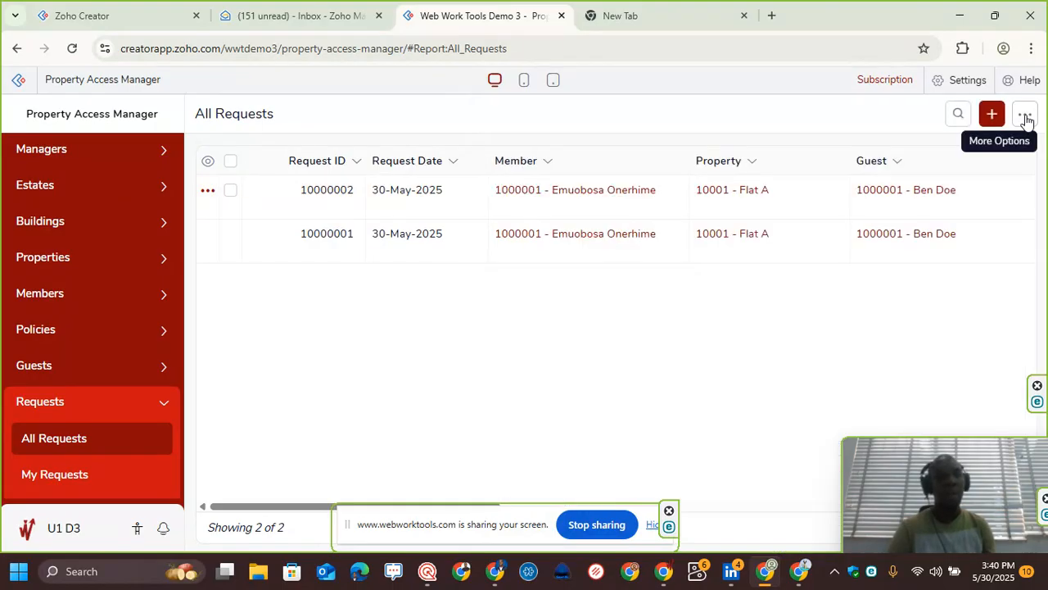
Step: Check in Ben Doe on request 10000002 and reopen the request's details
left_click(458, 199)
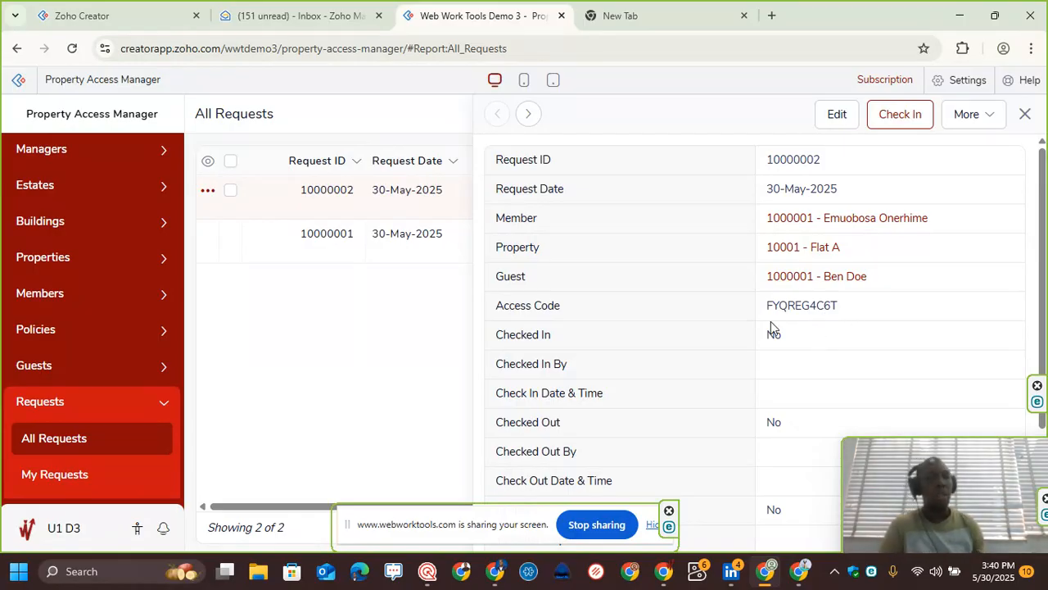
left_click(901, 115)
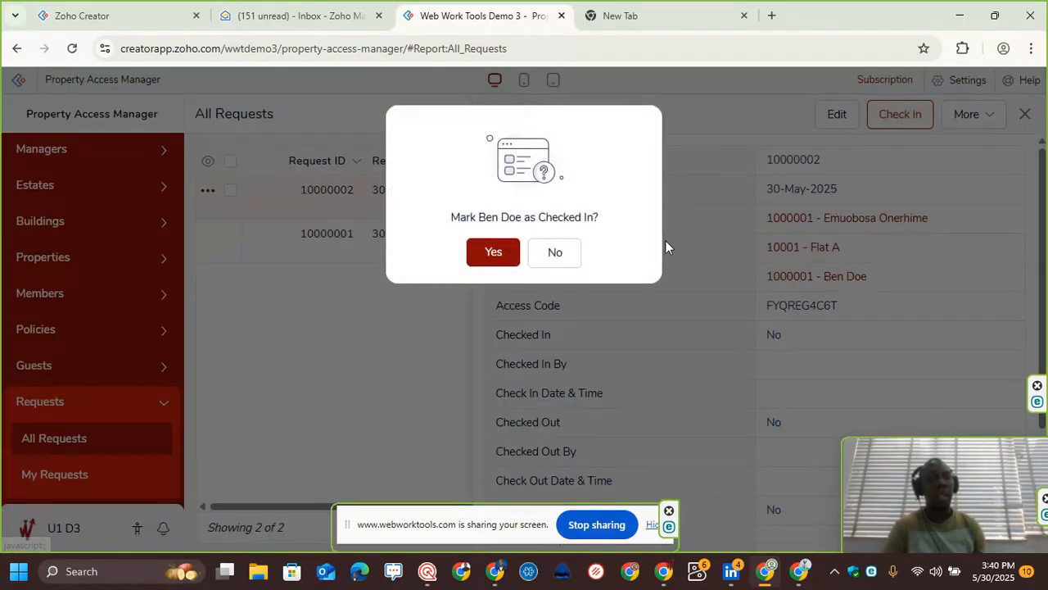
left_click(498, 247)
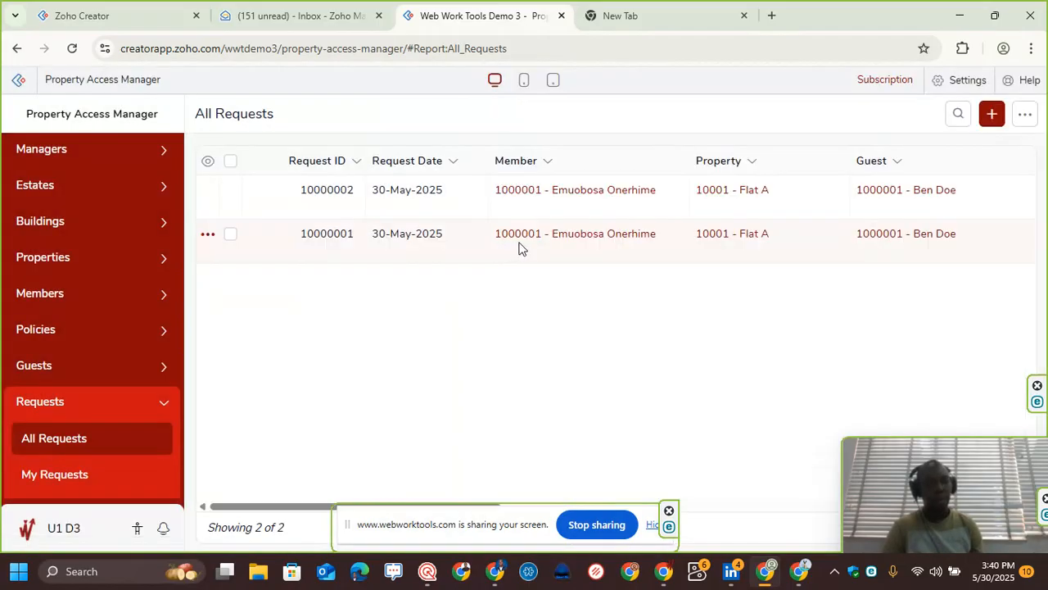
left_click(648, 204)
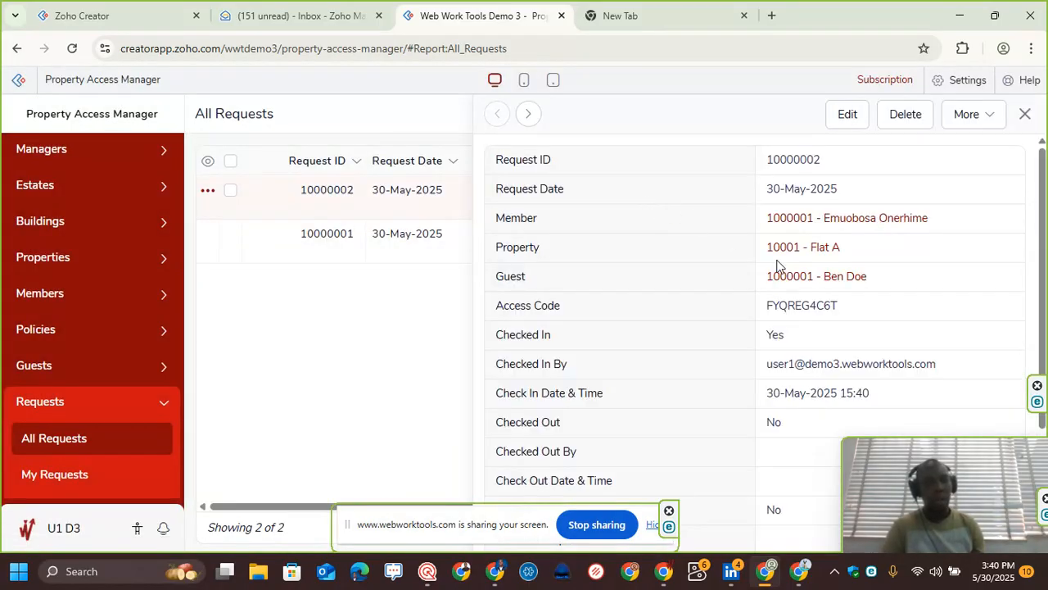
Step: Switch to the host portal browser window and open My Requests
left_click(798, 573)
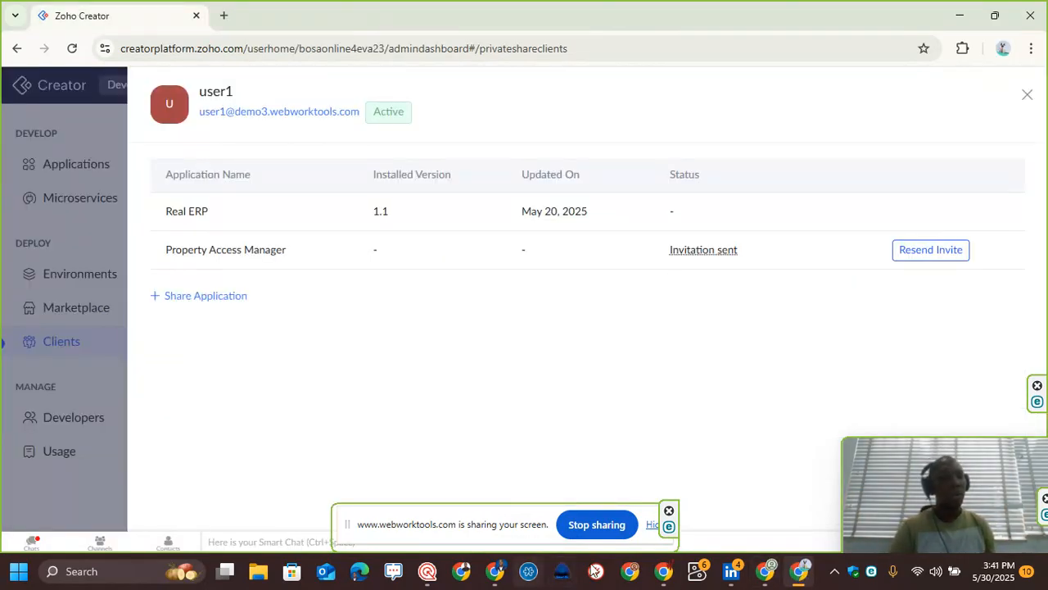
left_click(767, 572)
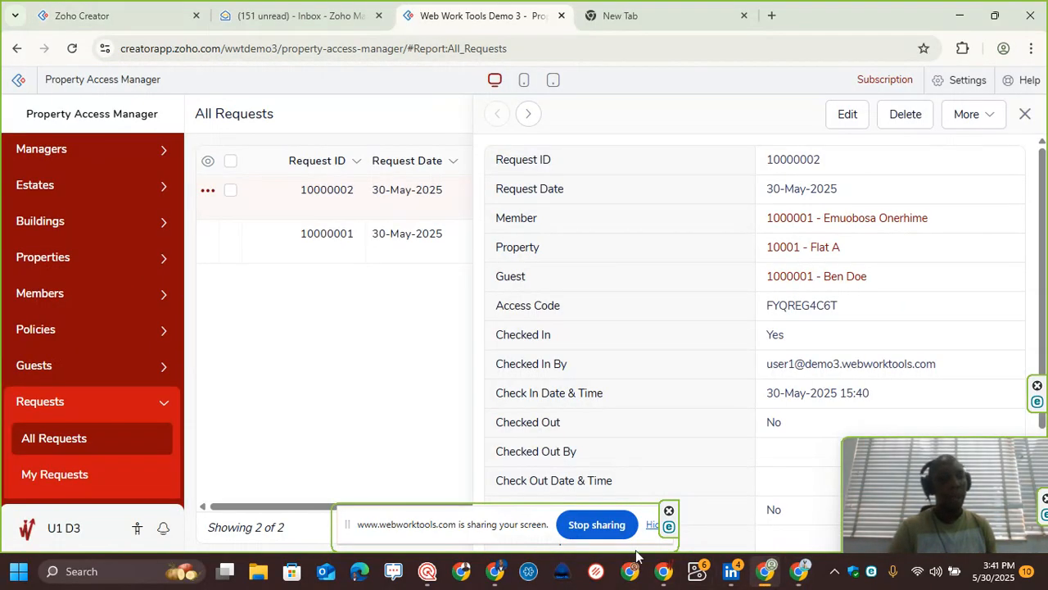
left_click(496, 574)
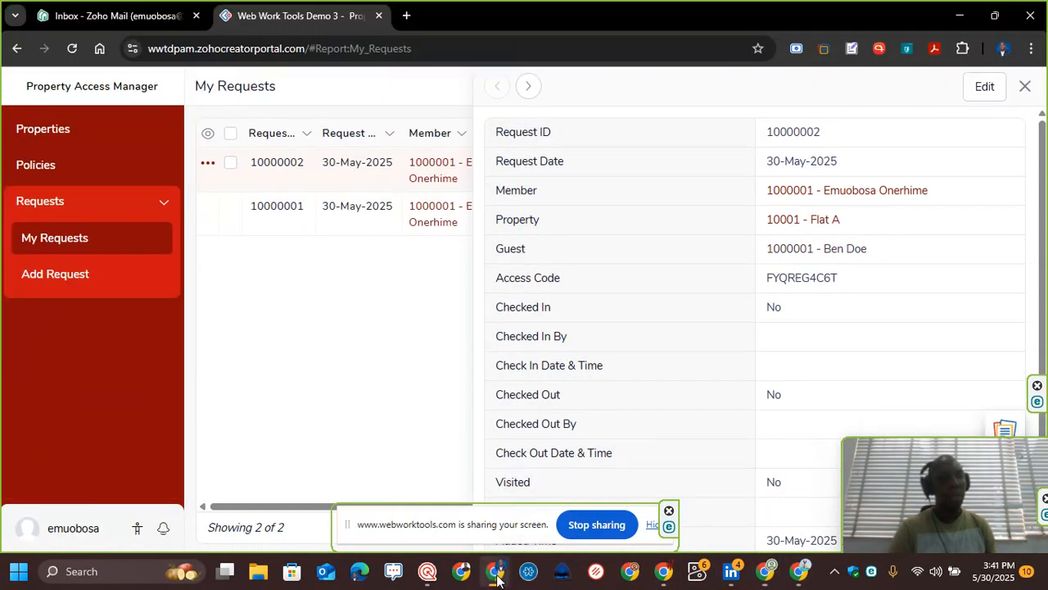
left_click(92, 237)
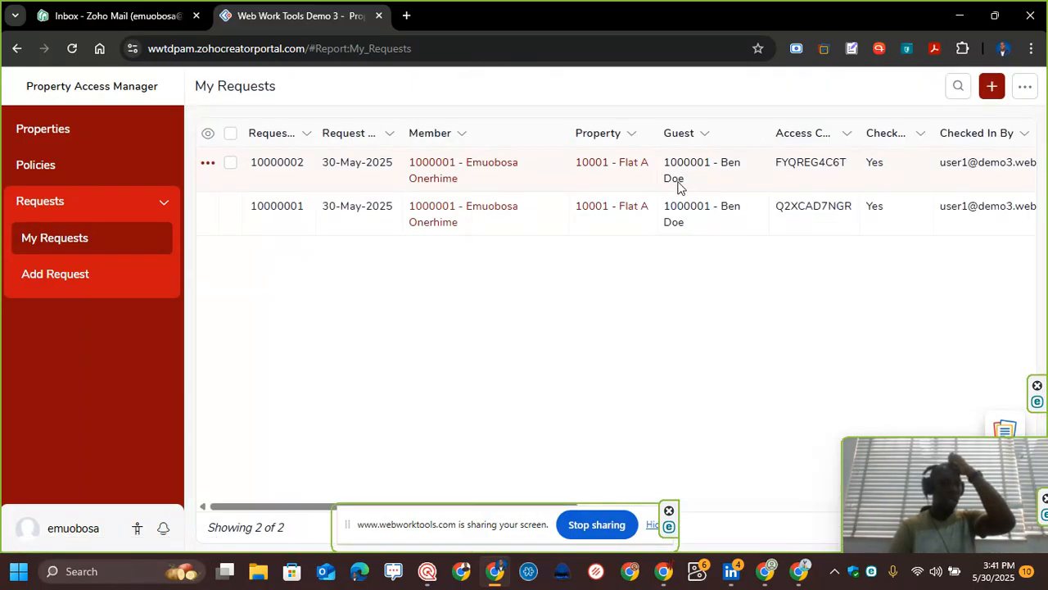
Step: Edit request 10000002 in the portal, entering the visitation report "He came to my house with a gun", and update it
left_click(545, 170)
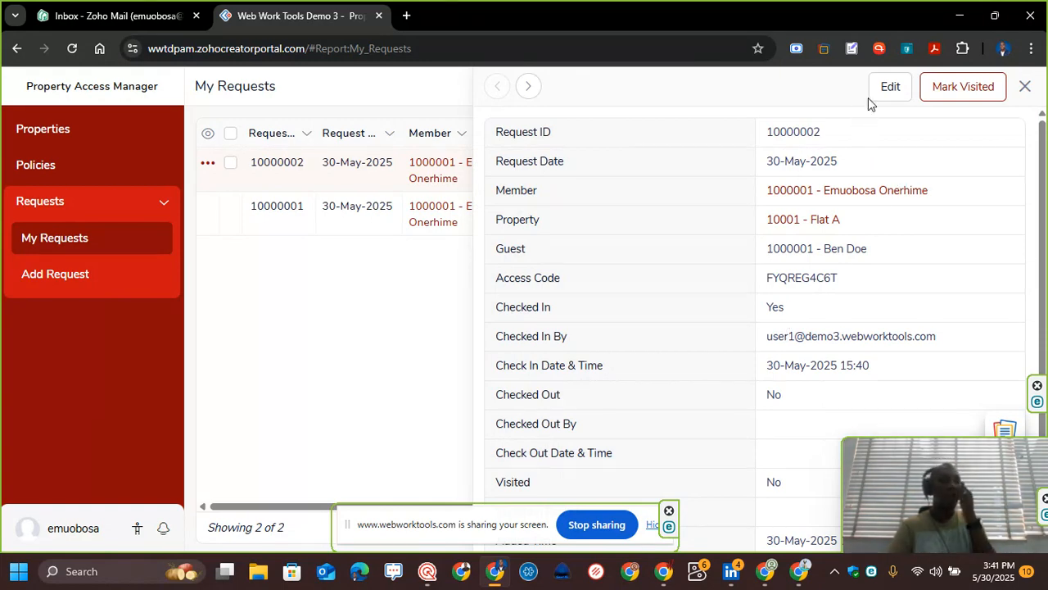
left_click(888, 90)
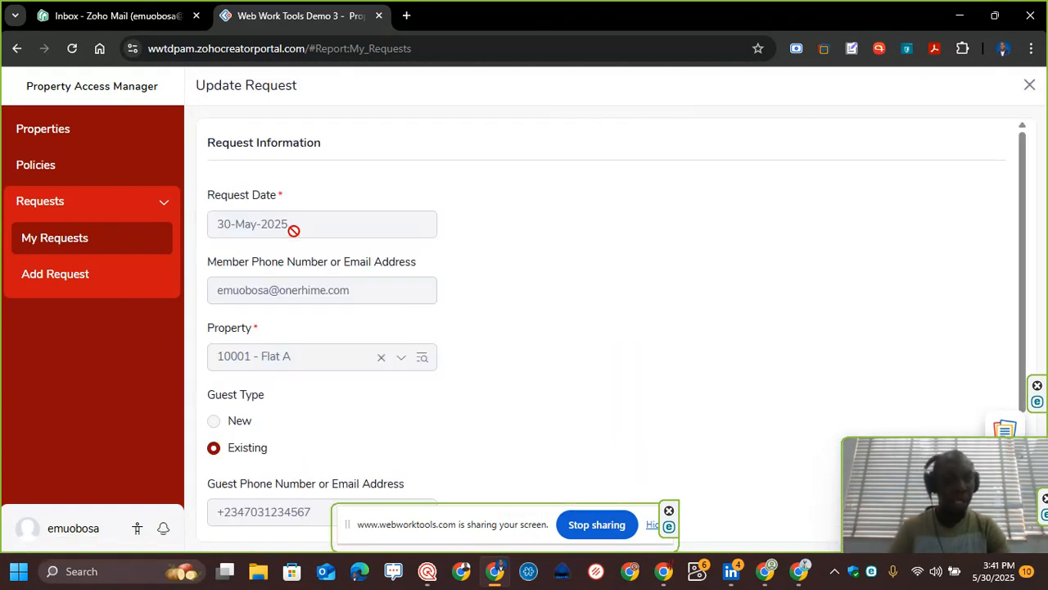
scroll(356, 274, "down", 1)
scroll(357, 274, "down", 1)
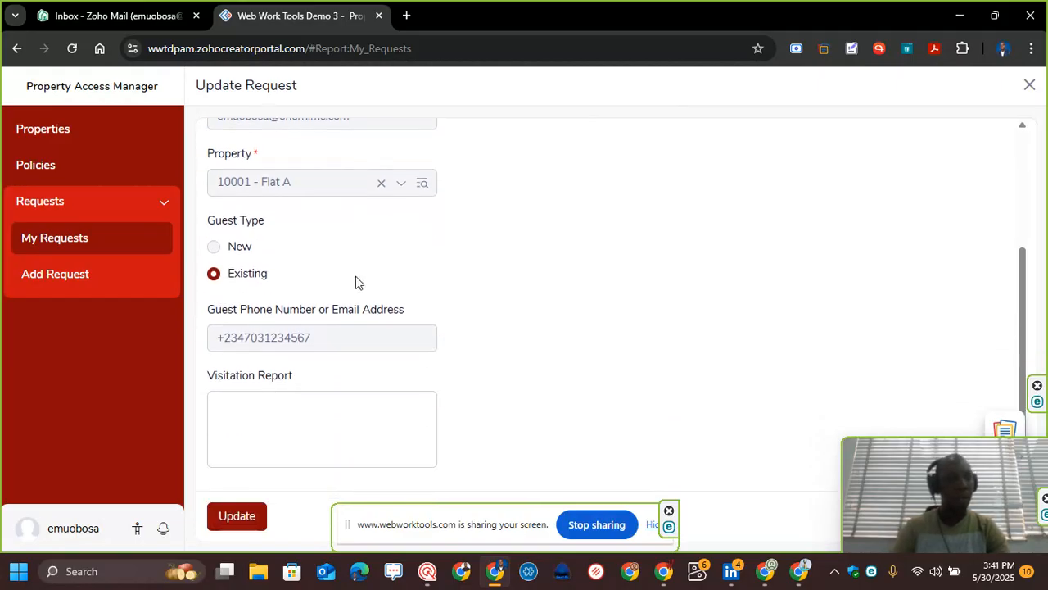
left_click(296, 434)
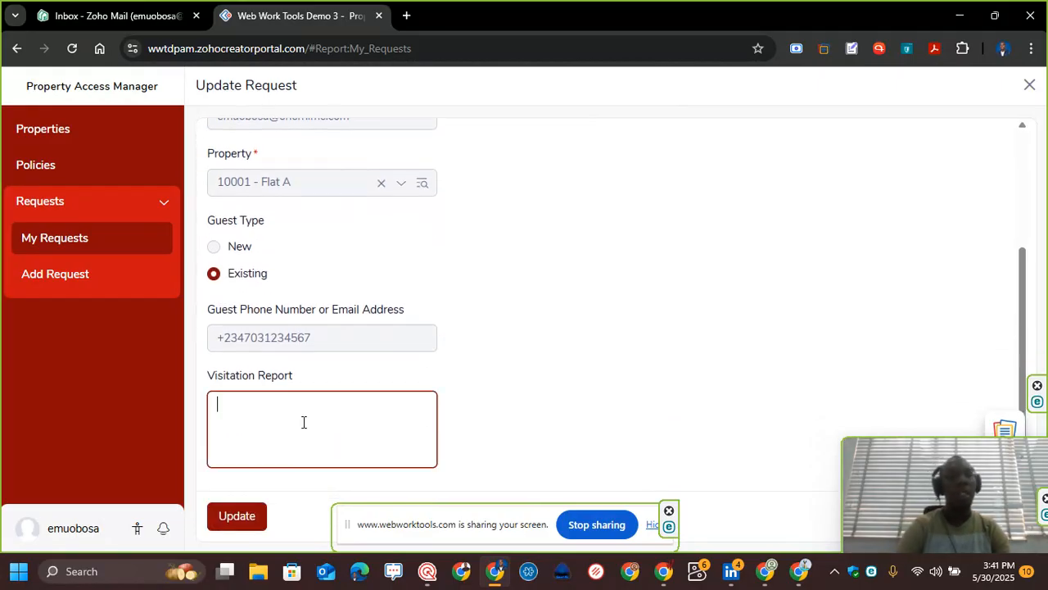
type("He c")
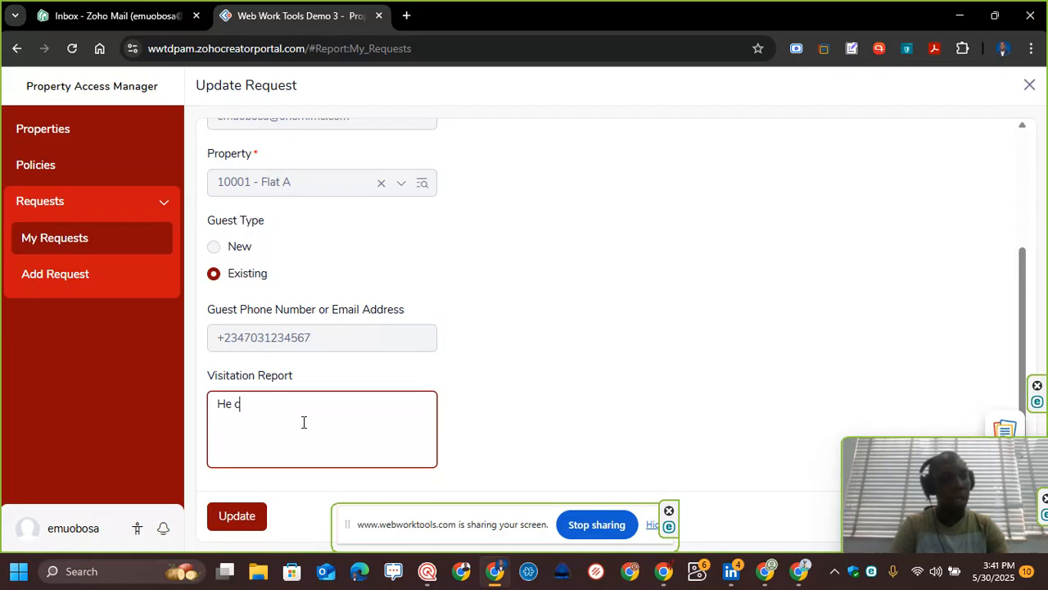
type("ame to my house with a gun")
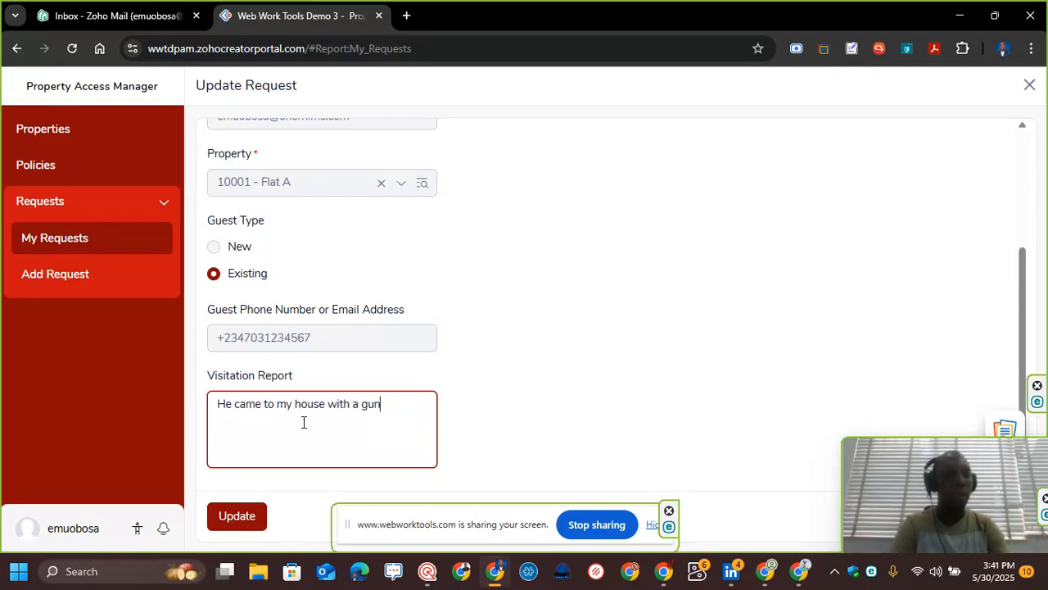
left_click(241, 521)
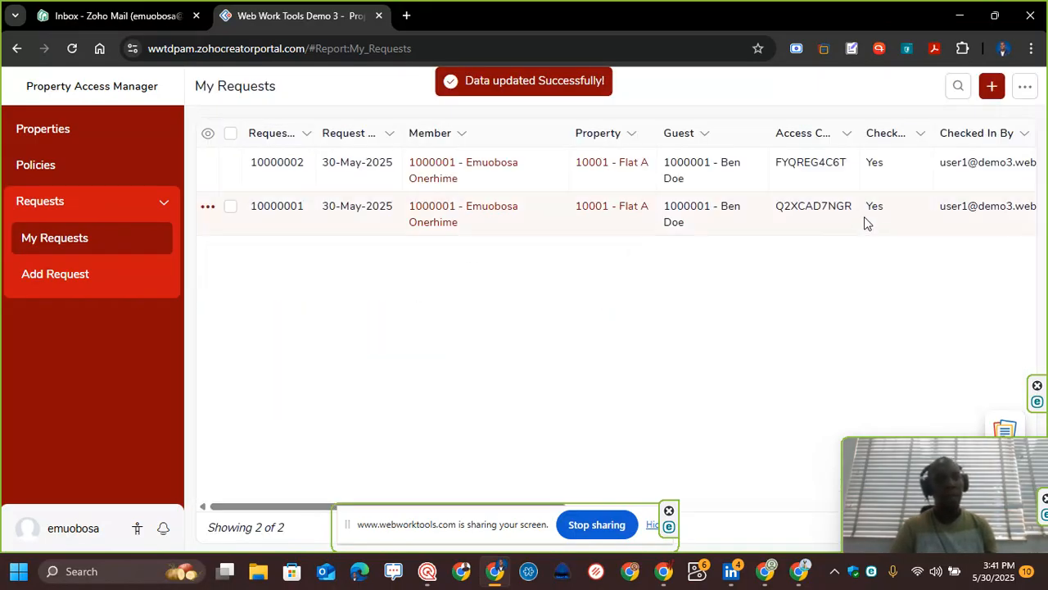
Step: Open request 10000002 and mark Ben Doe's request as visited
left_click(901, 176)
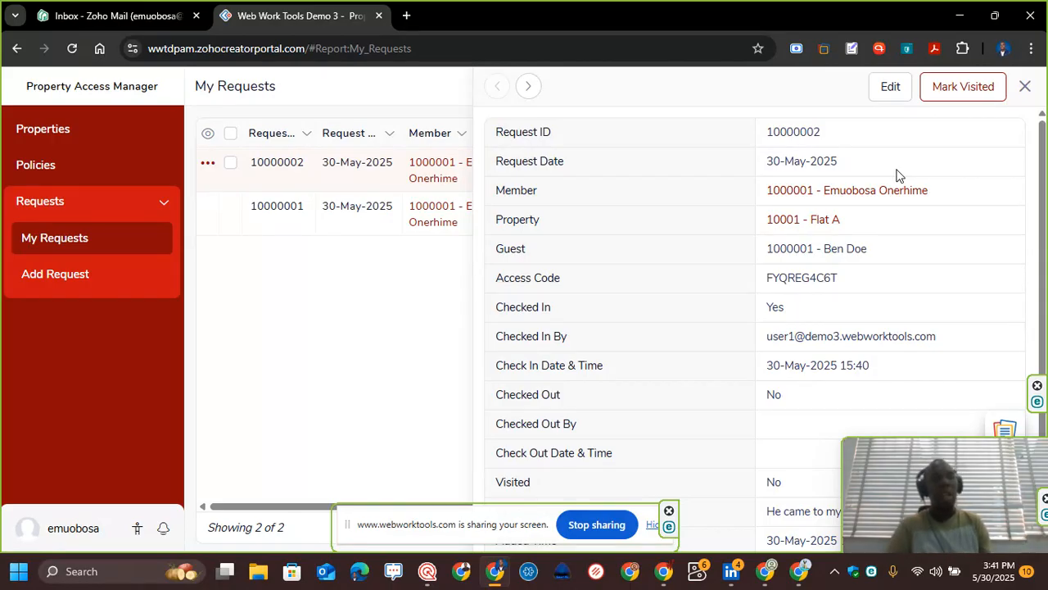
mouse_move(762, 572)
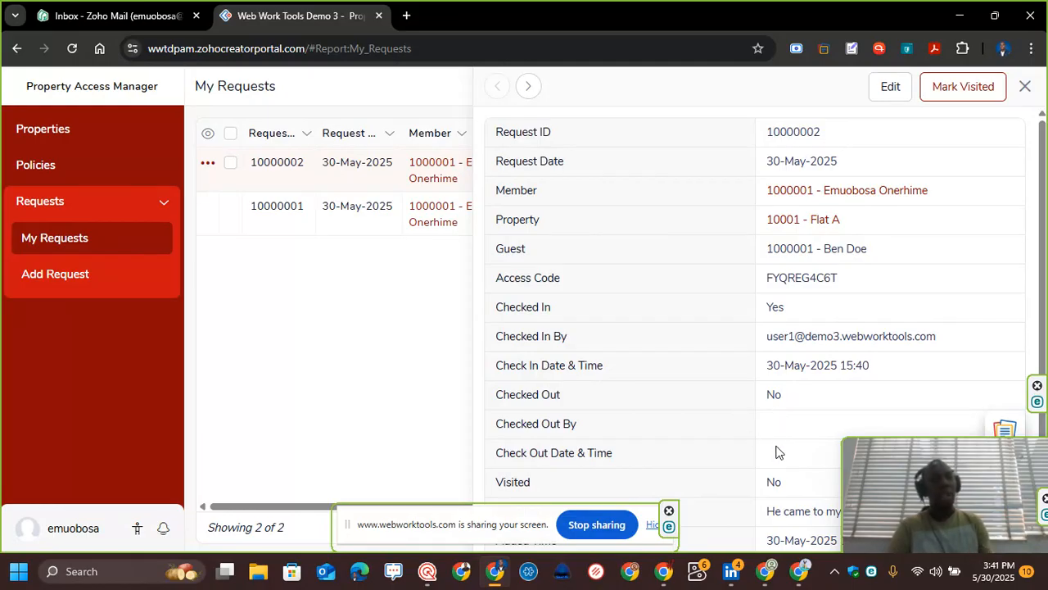
scroll(774, 510, "down", 1)
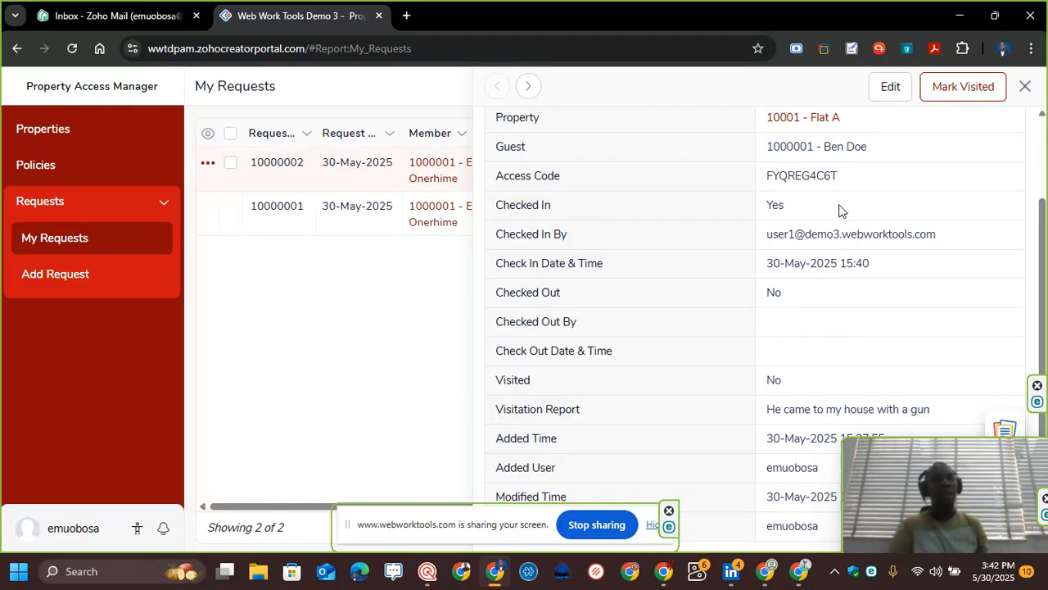
scroll(841, 245, "up", 2)
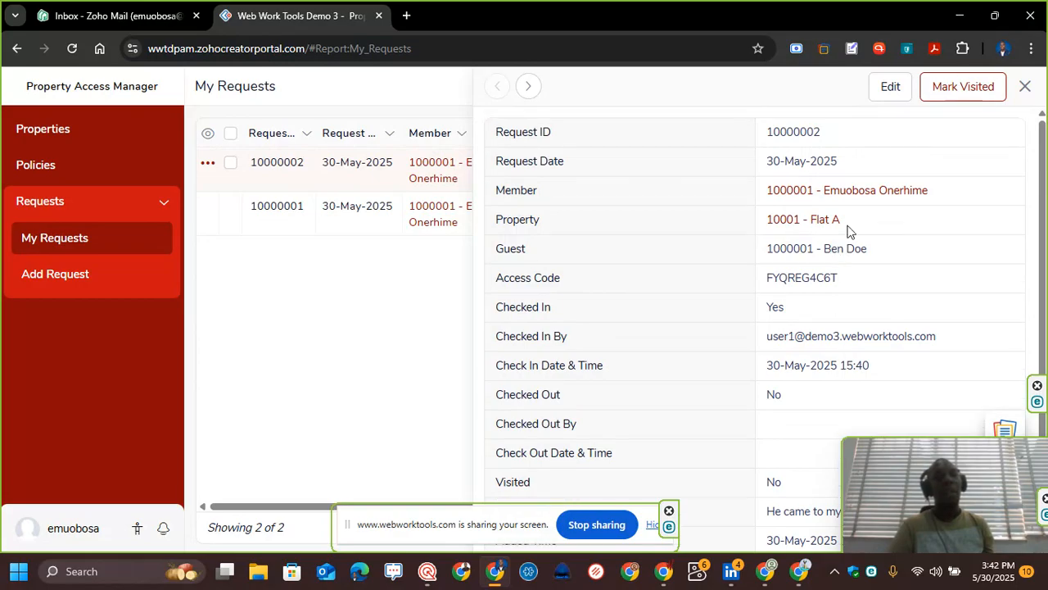
left_click(959, 98)
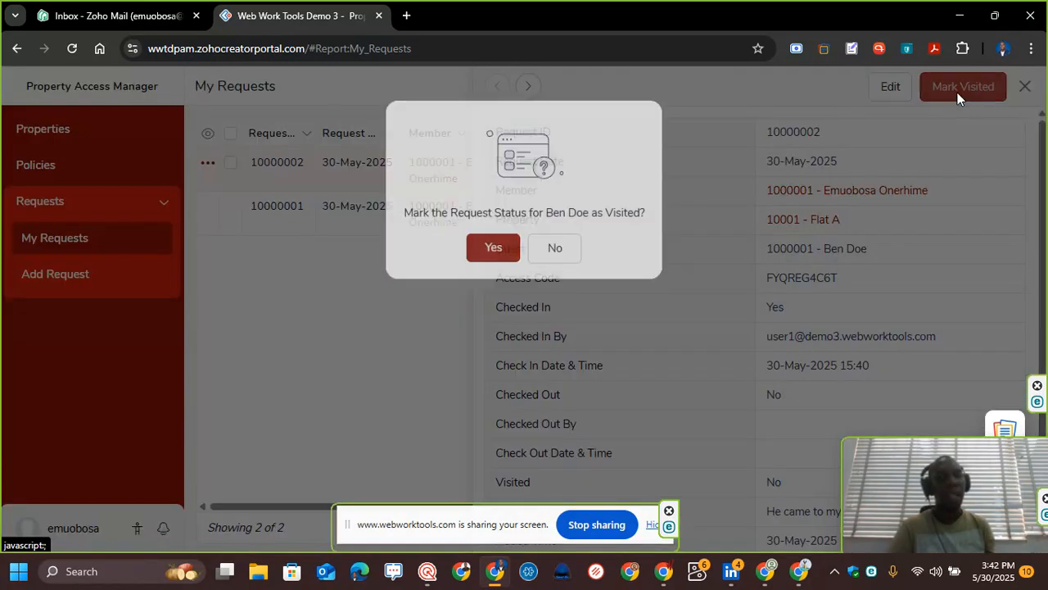
left_click(485, 258)
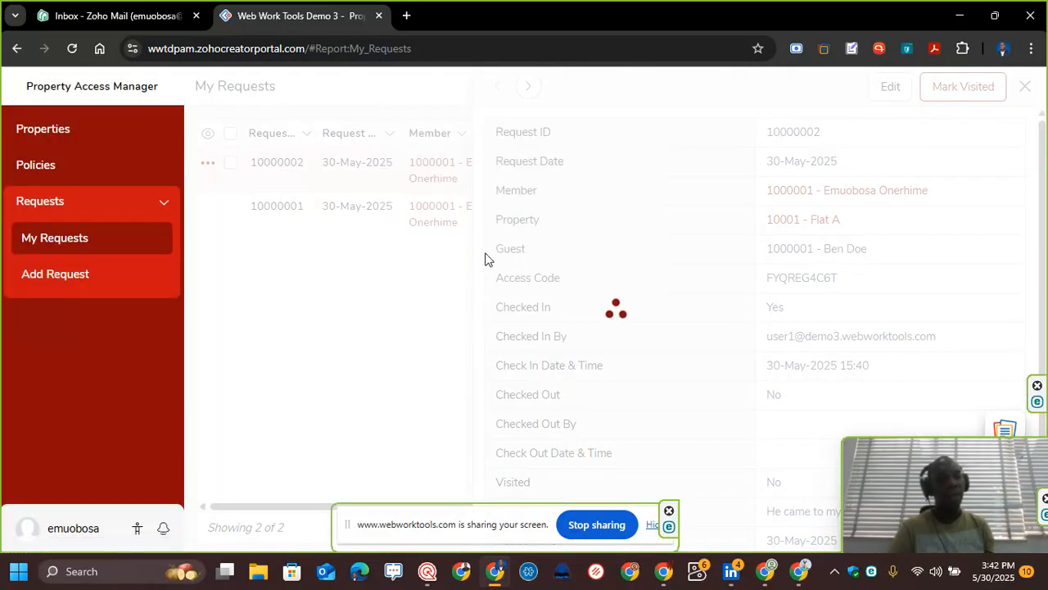
Step: Review the updated request details, then return to the admin app's All Requests window
left_click(540, 182)
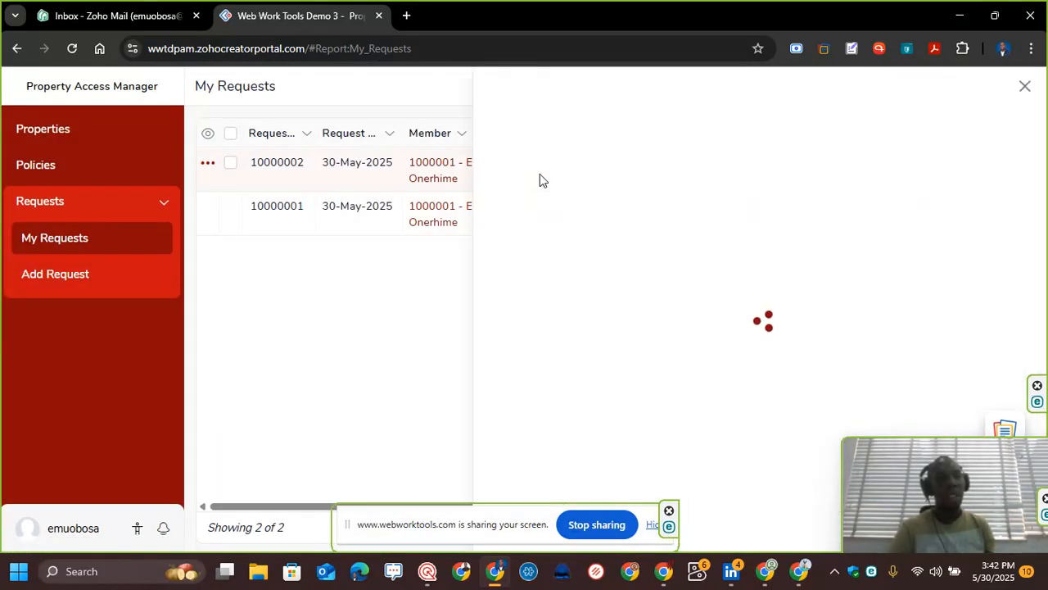
scroll(771, 385, "down", 1)
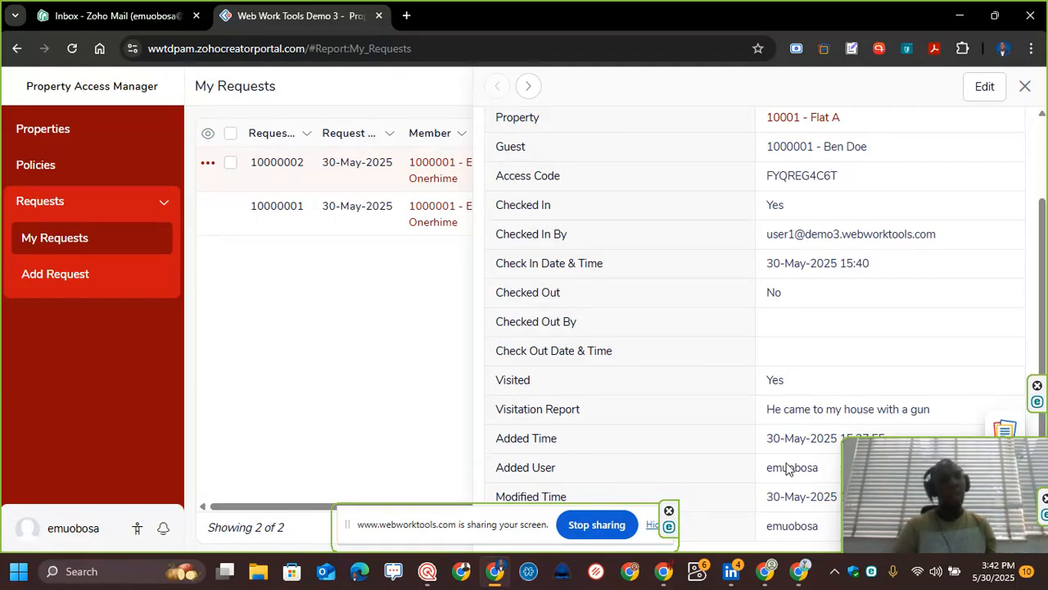
mouse_move(797, 579)
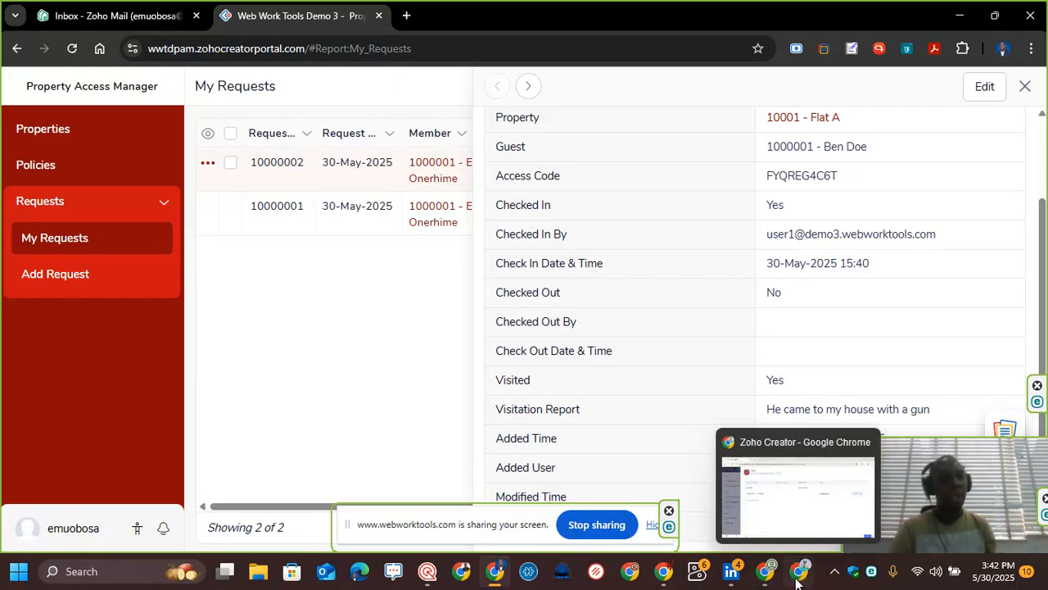
left_click(796, 573)
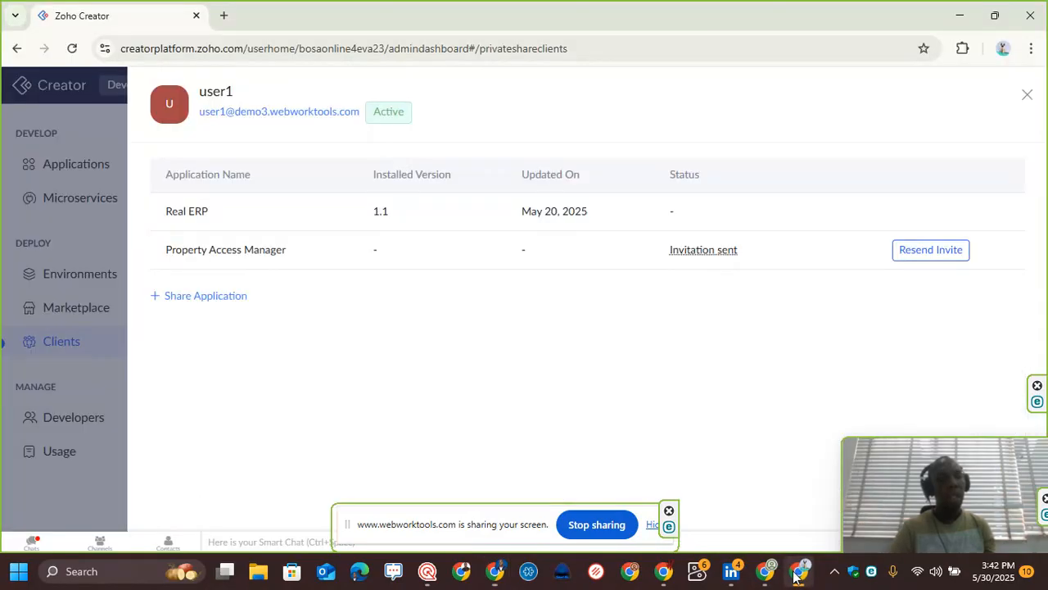
left_click(766, 572)
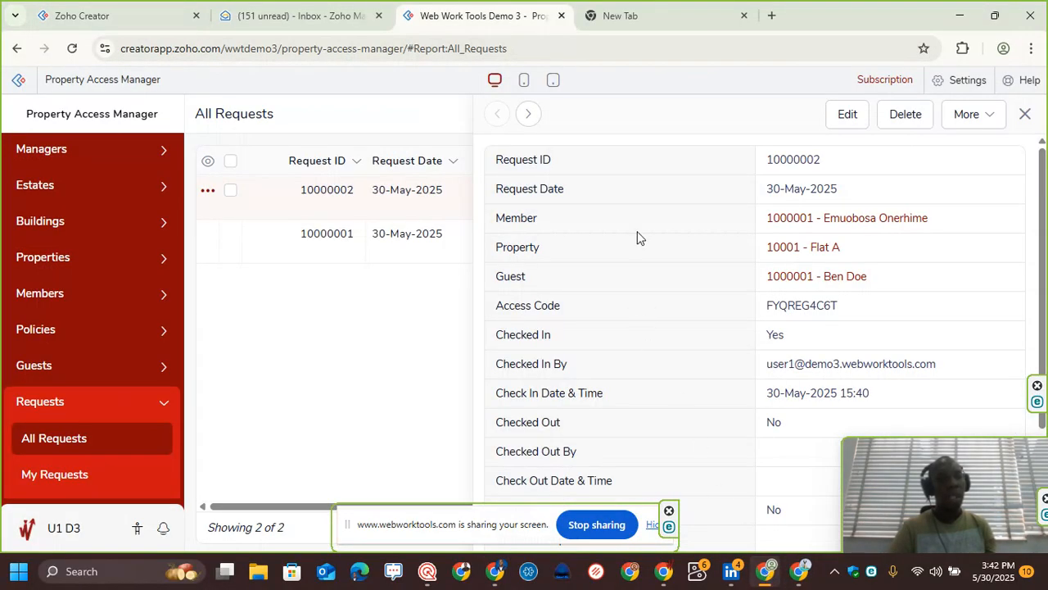
Step: Reopen request 10000002, edit it and replace the visitation report with "The member reported the presence of a gun but he was wrong. It was a toy gun."
left_click(72, 445)
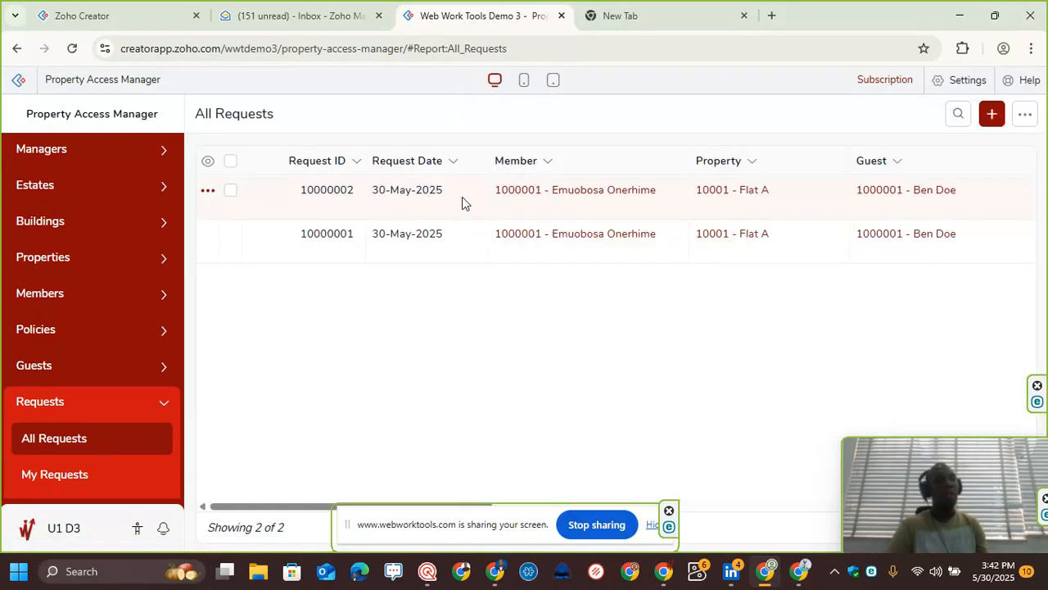
left_click(465, 198)
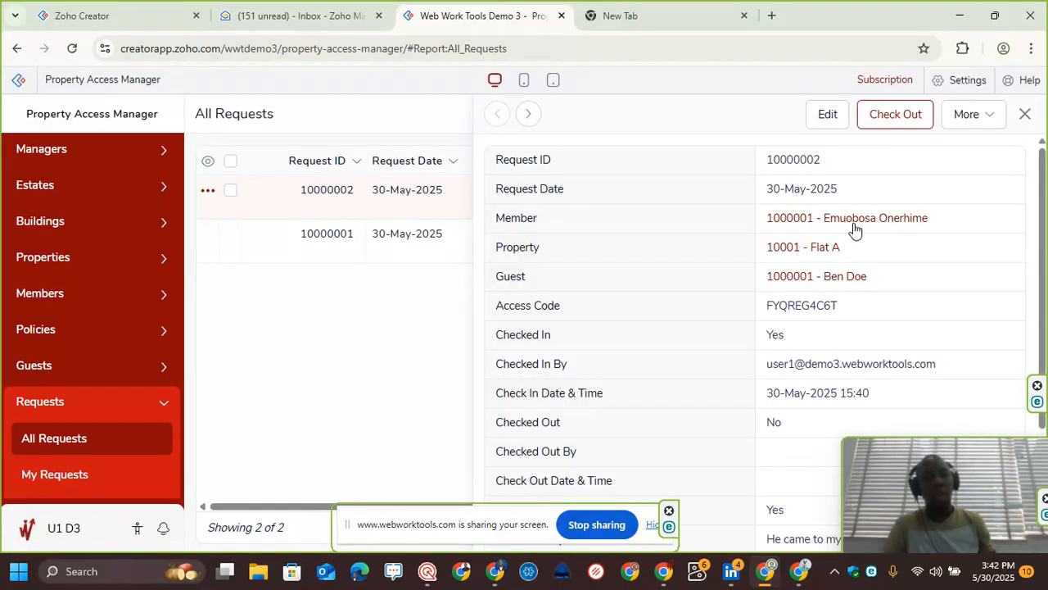
scroll(853, 230, "down", 2)
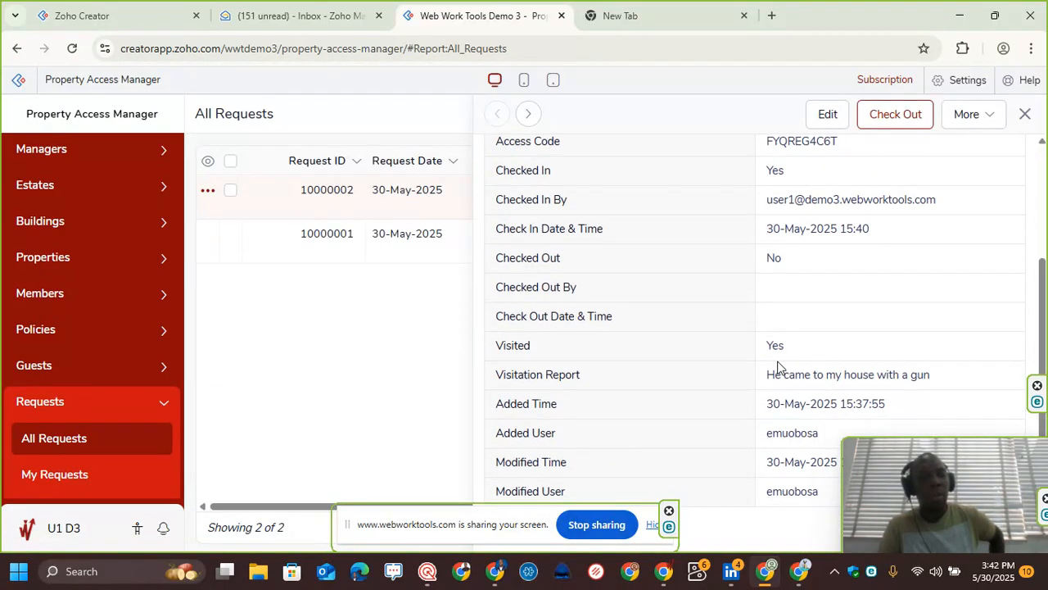
scroll(796, 314, "up", 1)
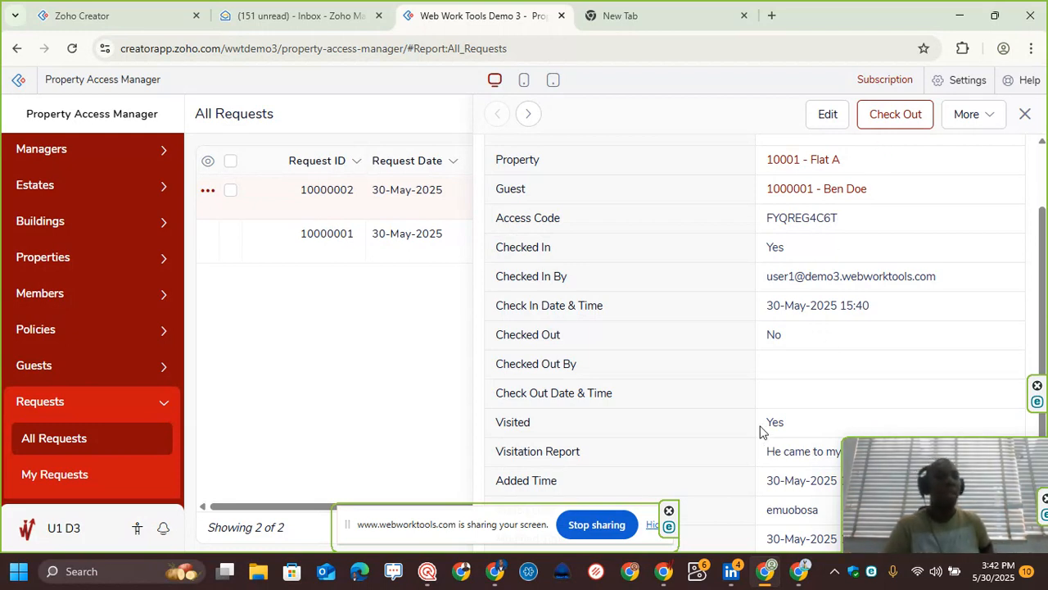
left_click(826, 114)
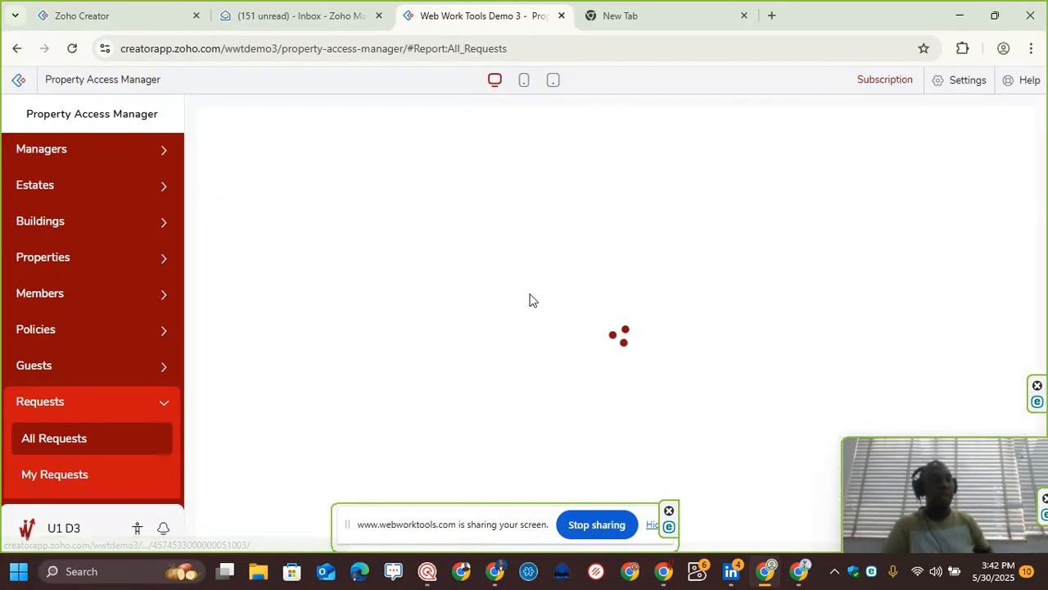
scroll(501, 321, "down", 3)
left_click(296, 436)
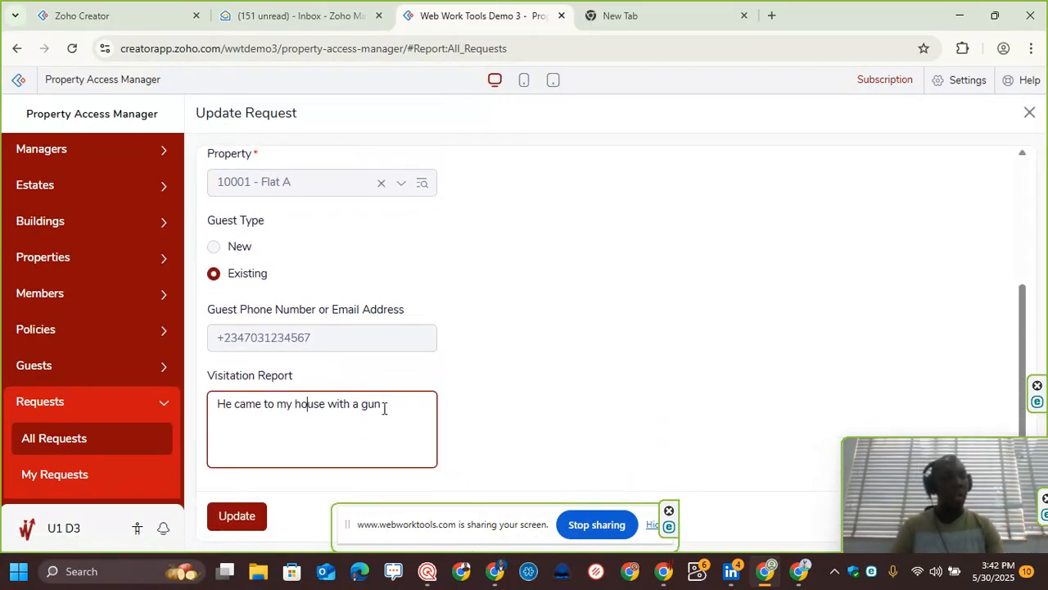
key("ctrl+a")
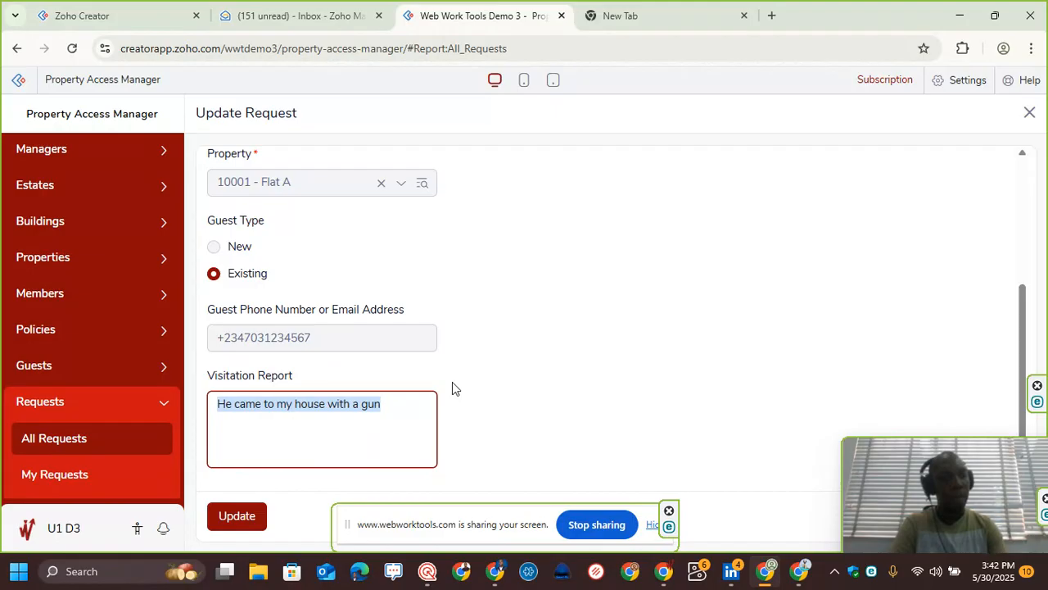
type("The")
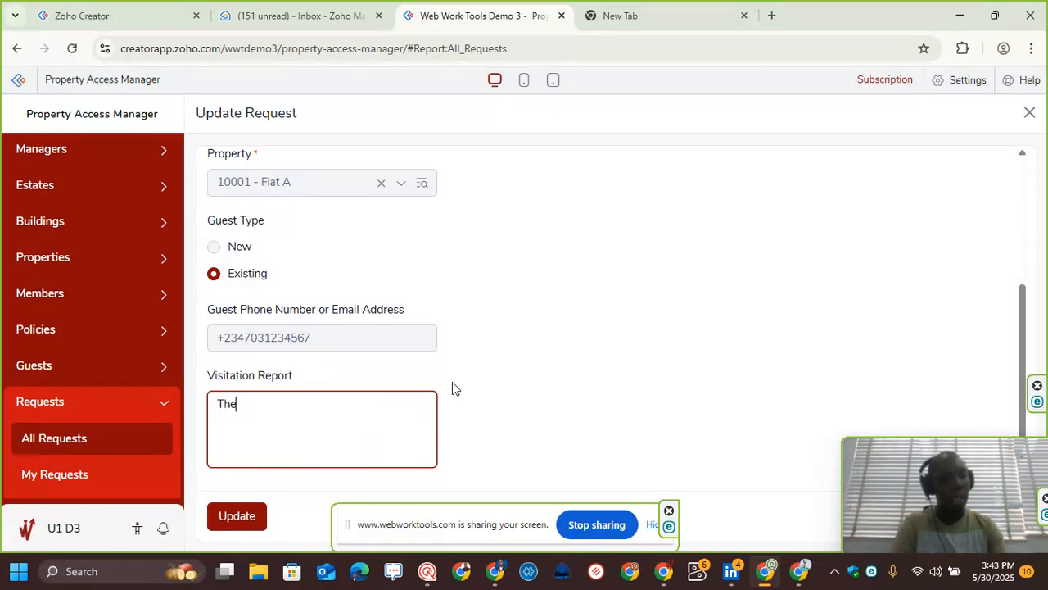
type(" mem")
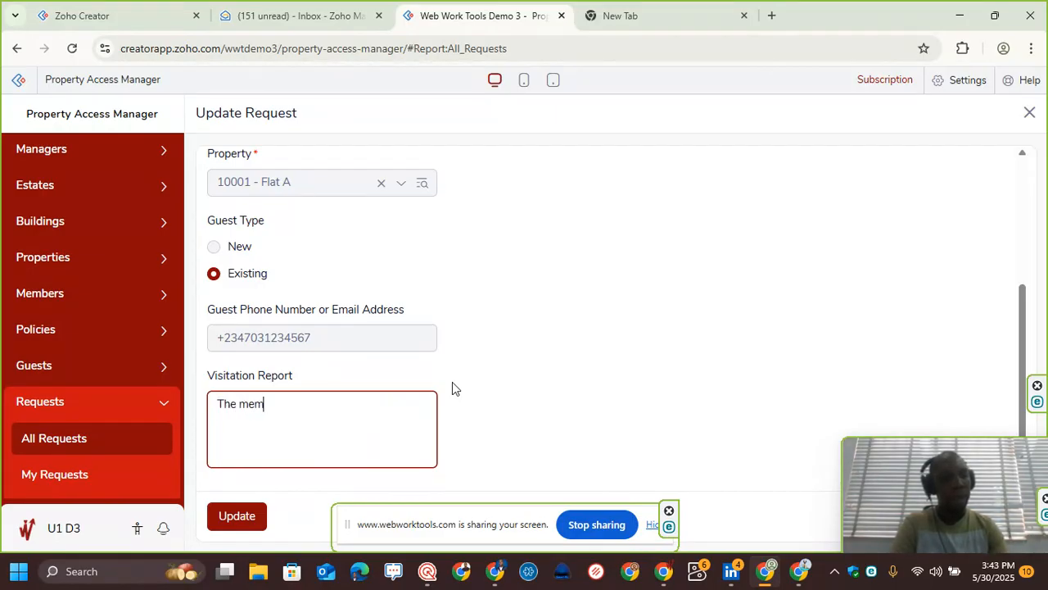
type("ber reported th")
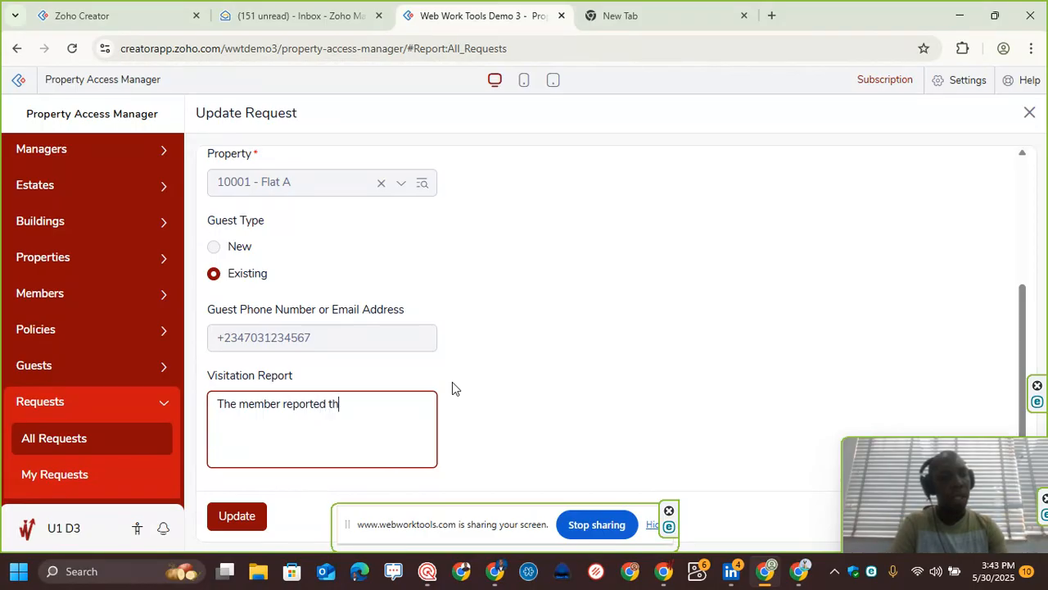
type("e presence og a")
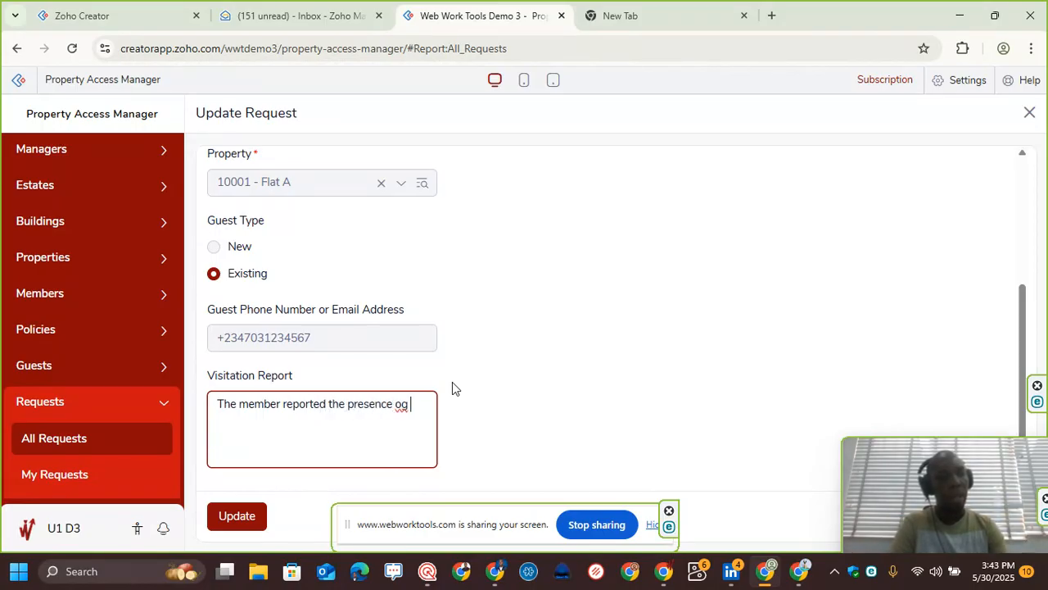
key("BackSpace")
key("BackSpace")
key("BackSpace")
type("f")
key("BackSpace")
key("BackSpace")
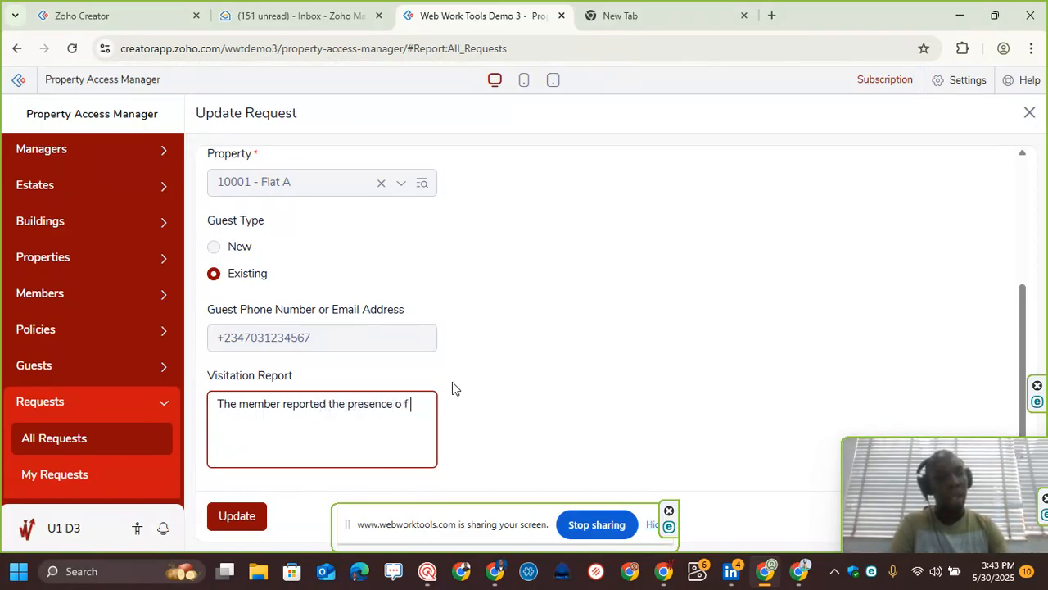
type("f a gun")
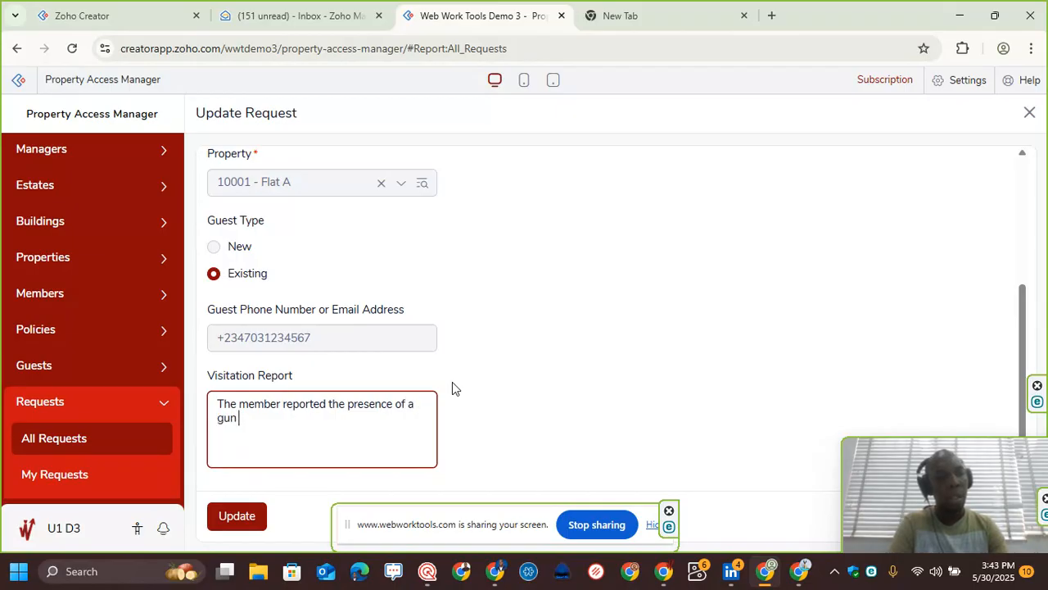
type(" but he w")
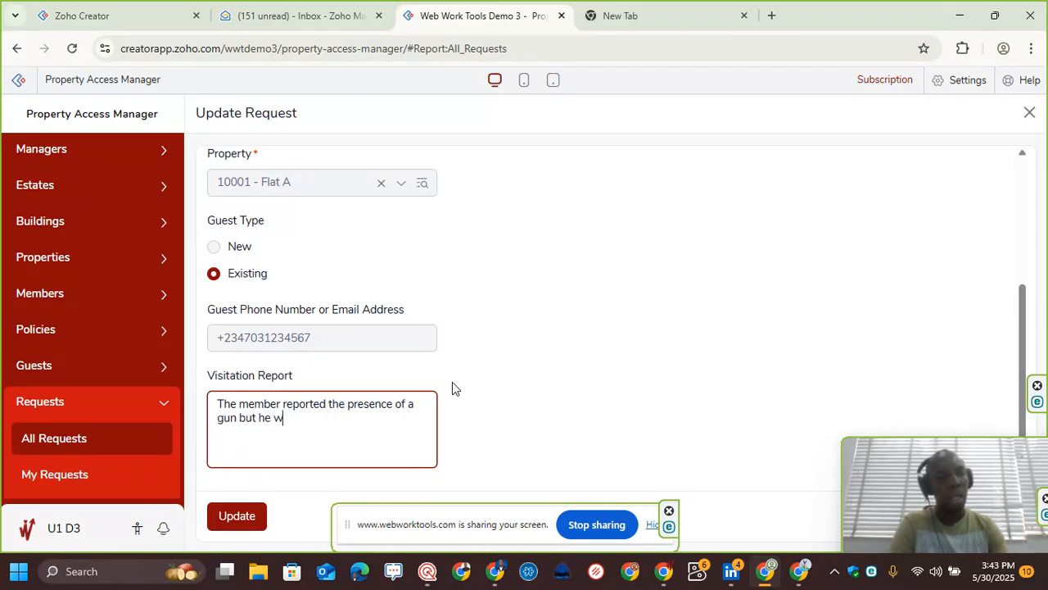
type("as wrong. It was a t")
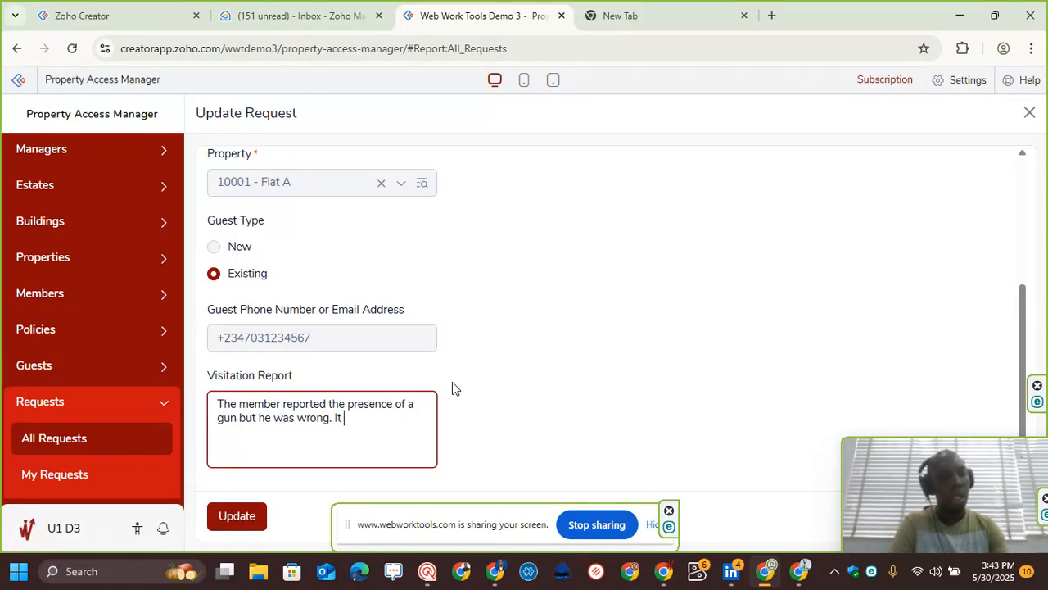
type("gun.")
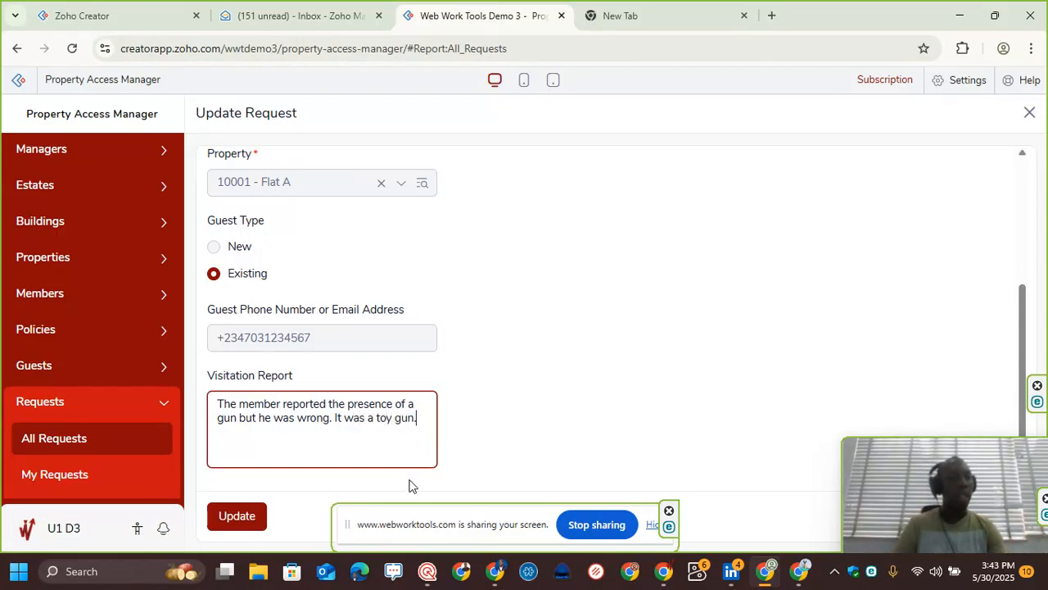
left_click(229, 519)
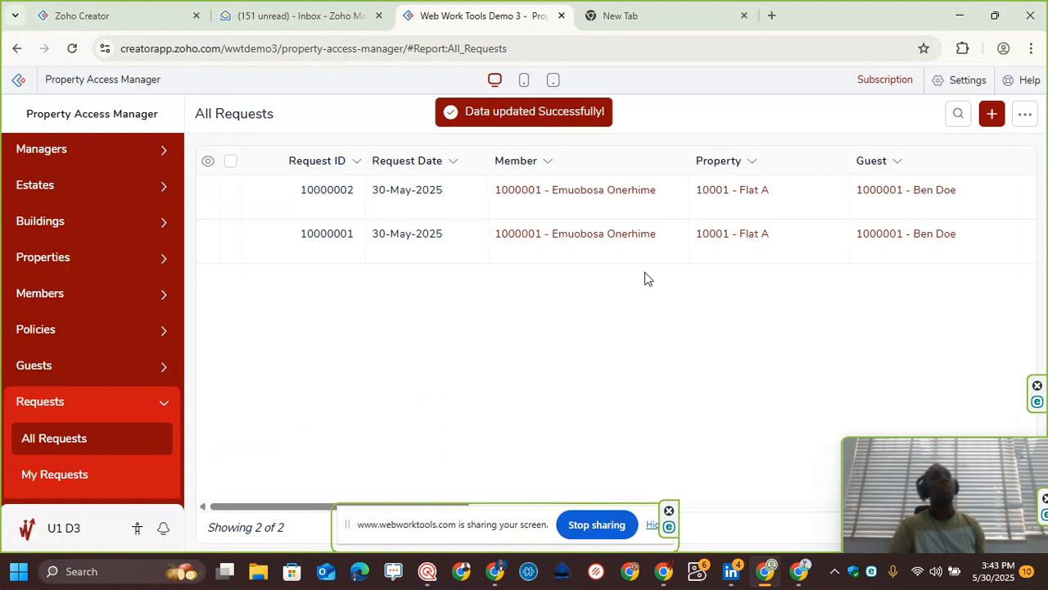
Step: Open request 10000002 and check out guest Ben Doe, confirming the checkout
left_click(671, 197)
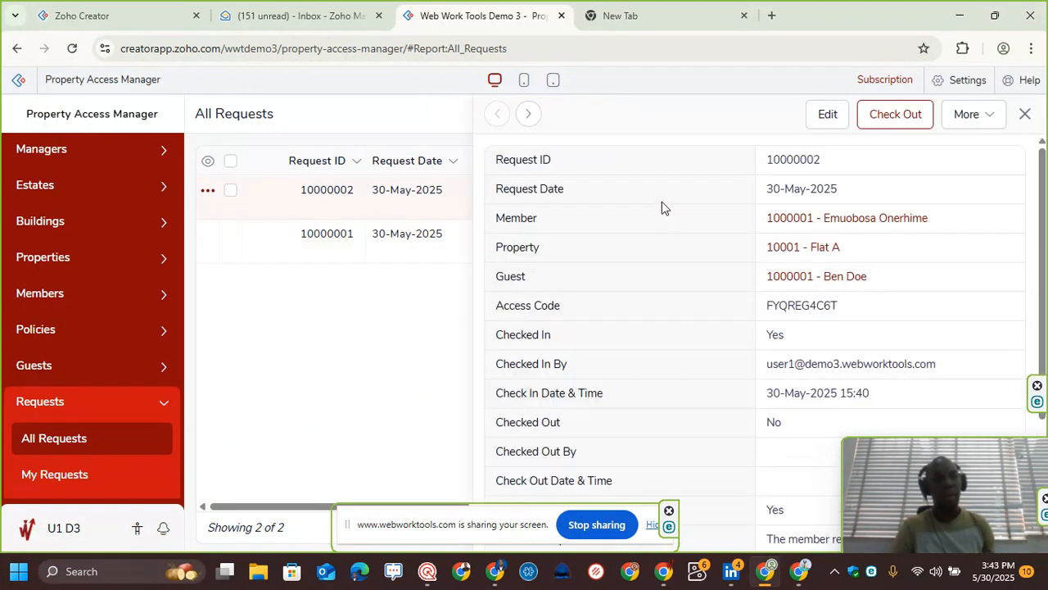
scroll(914, 287, "down", 3)
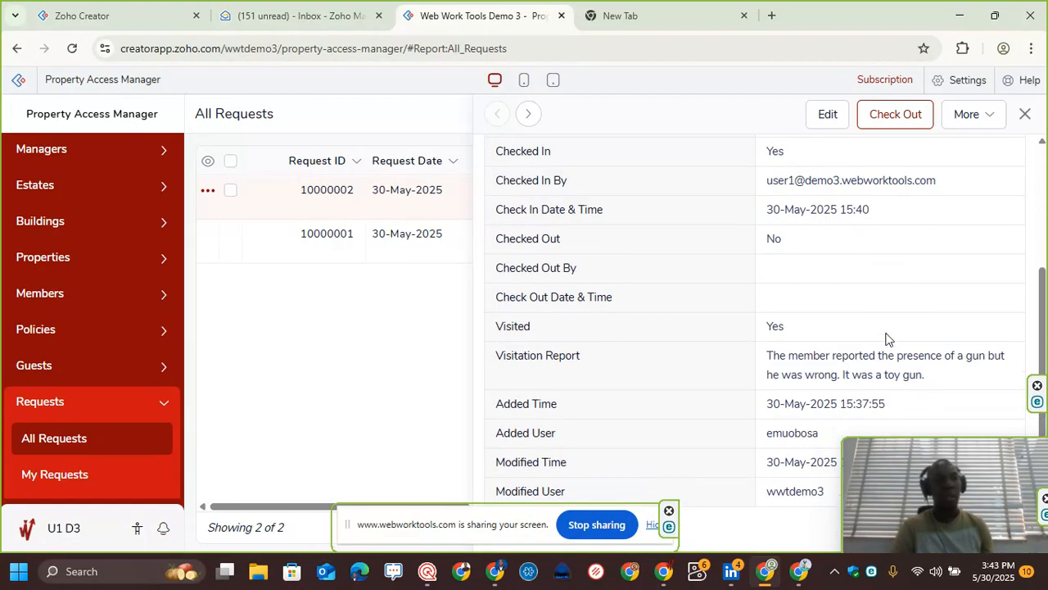
left_click(892, 119)
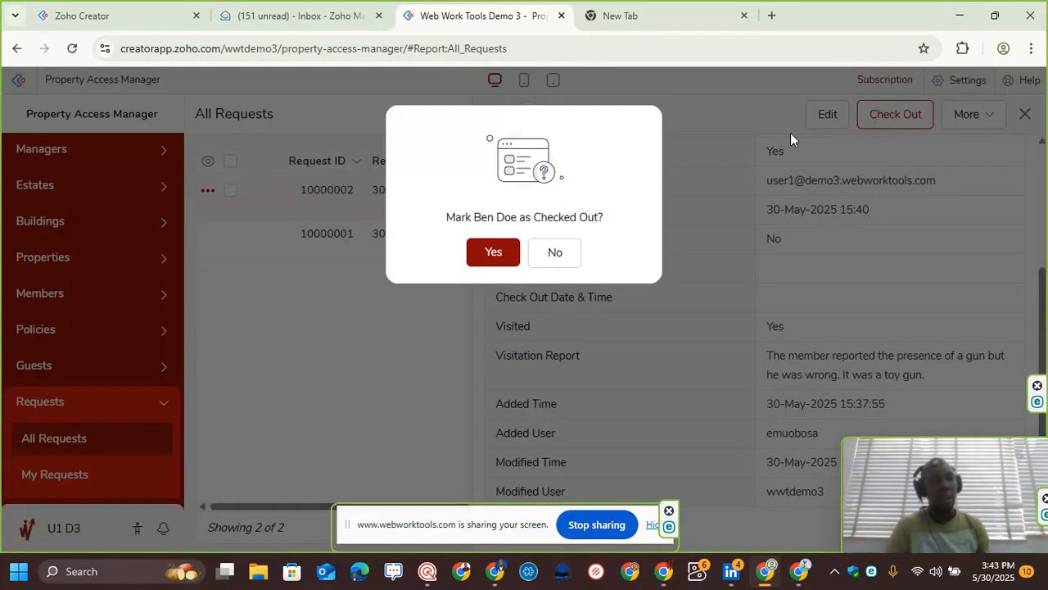
left_click(500, 258)
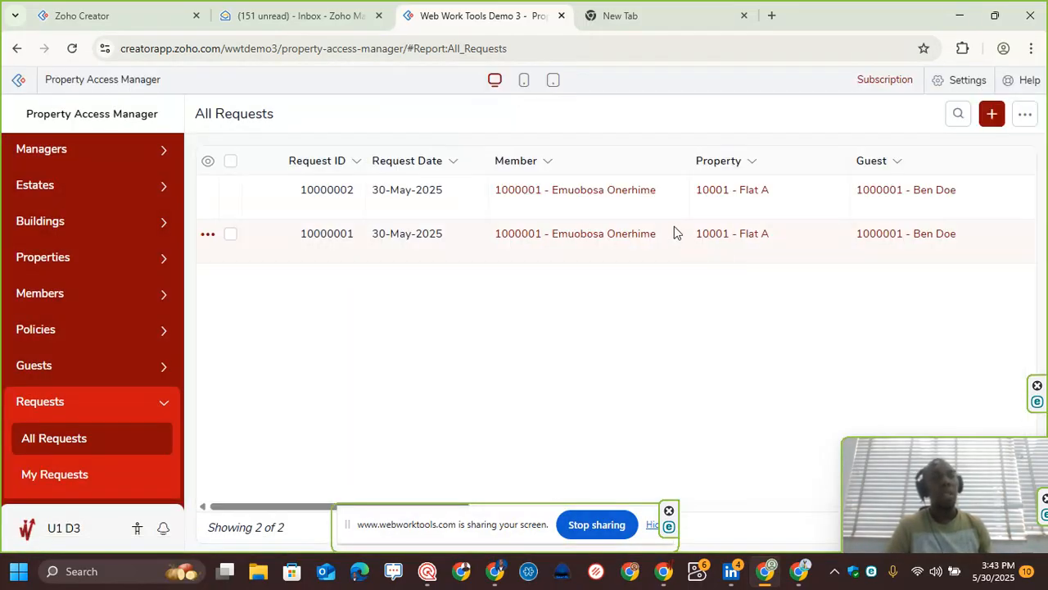
Step: Open the checked-out request 10000002 and try to update it again
left_click(663, 207)
scroll(840, 312, "down", 2)
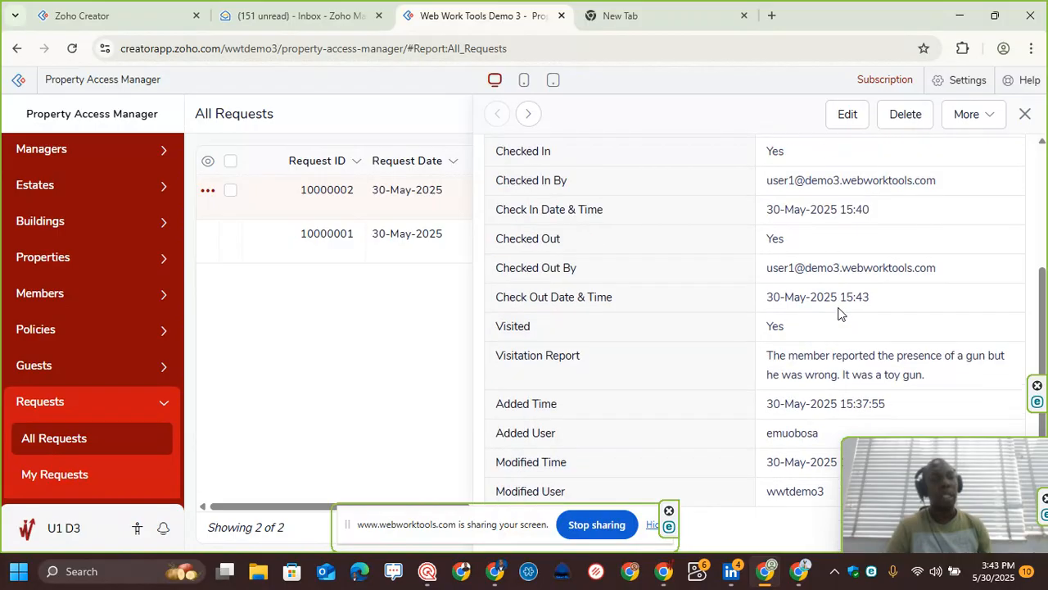
left_click(848, 114)
scroll(438, 287, "down", 3)
left_click(254, 516)
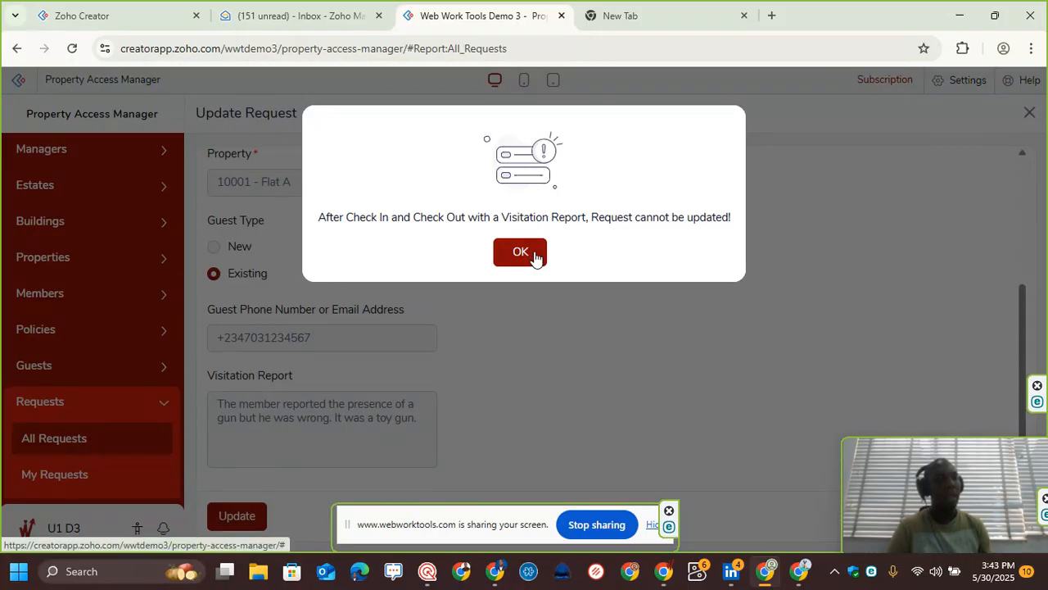
left_click(521, 253)
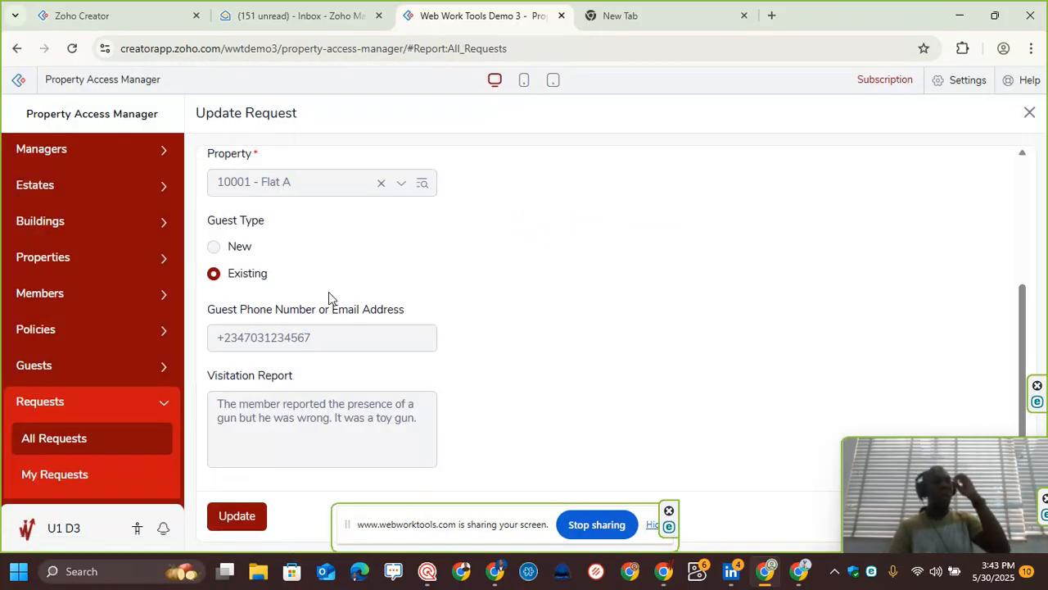
Step: Expand the Guests section of the app navigation
scroll(329, 297, "up", 3)
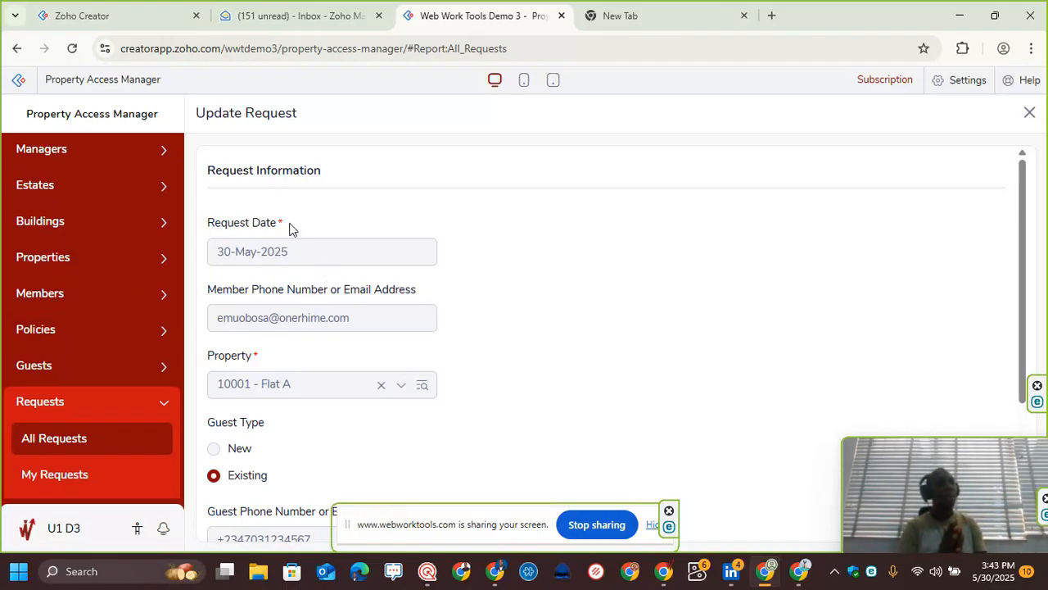
left_click(97, 370)
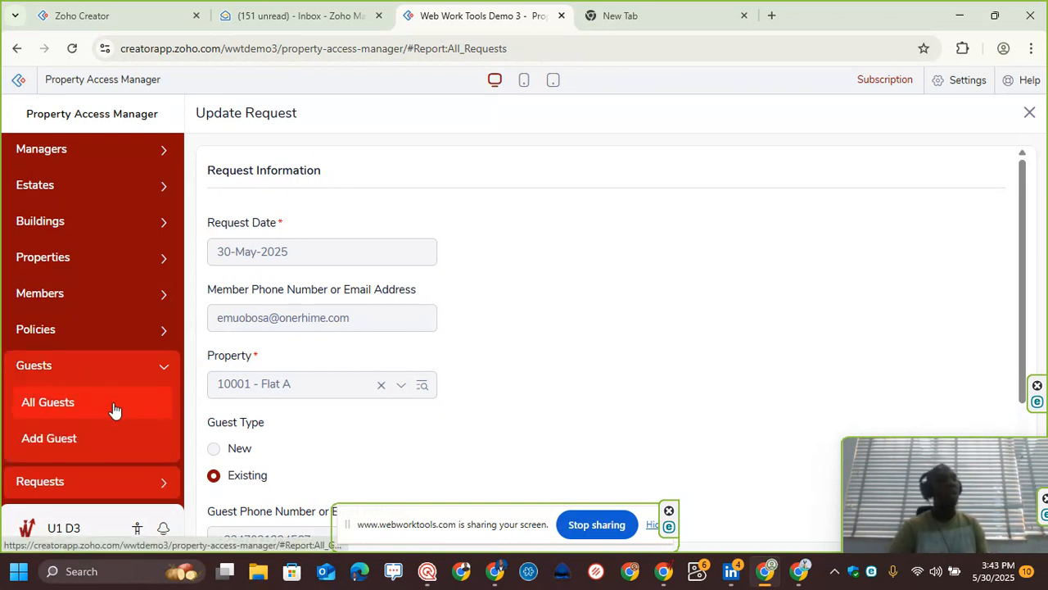